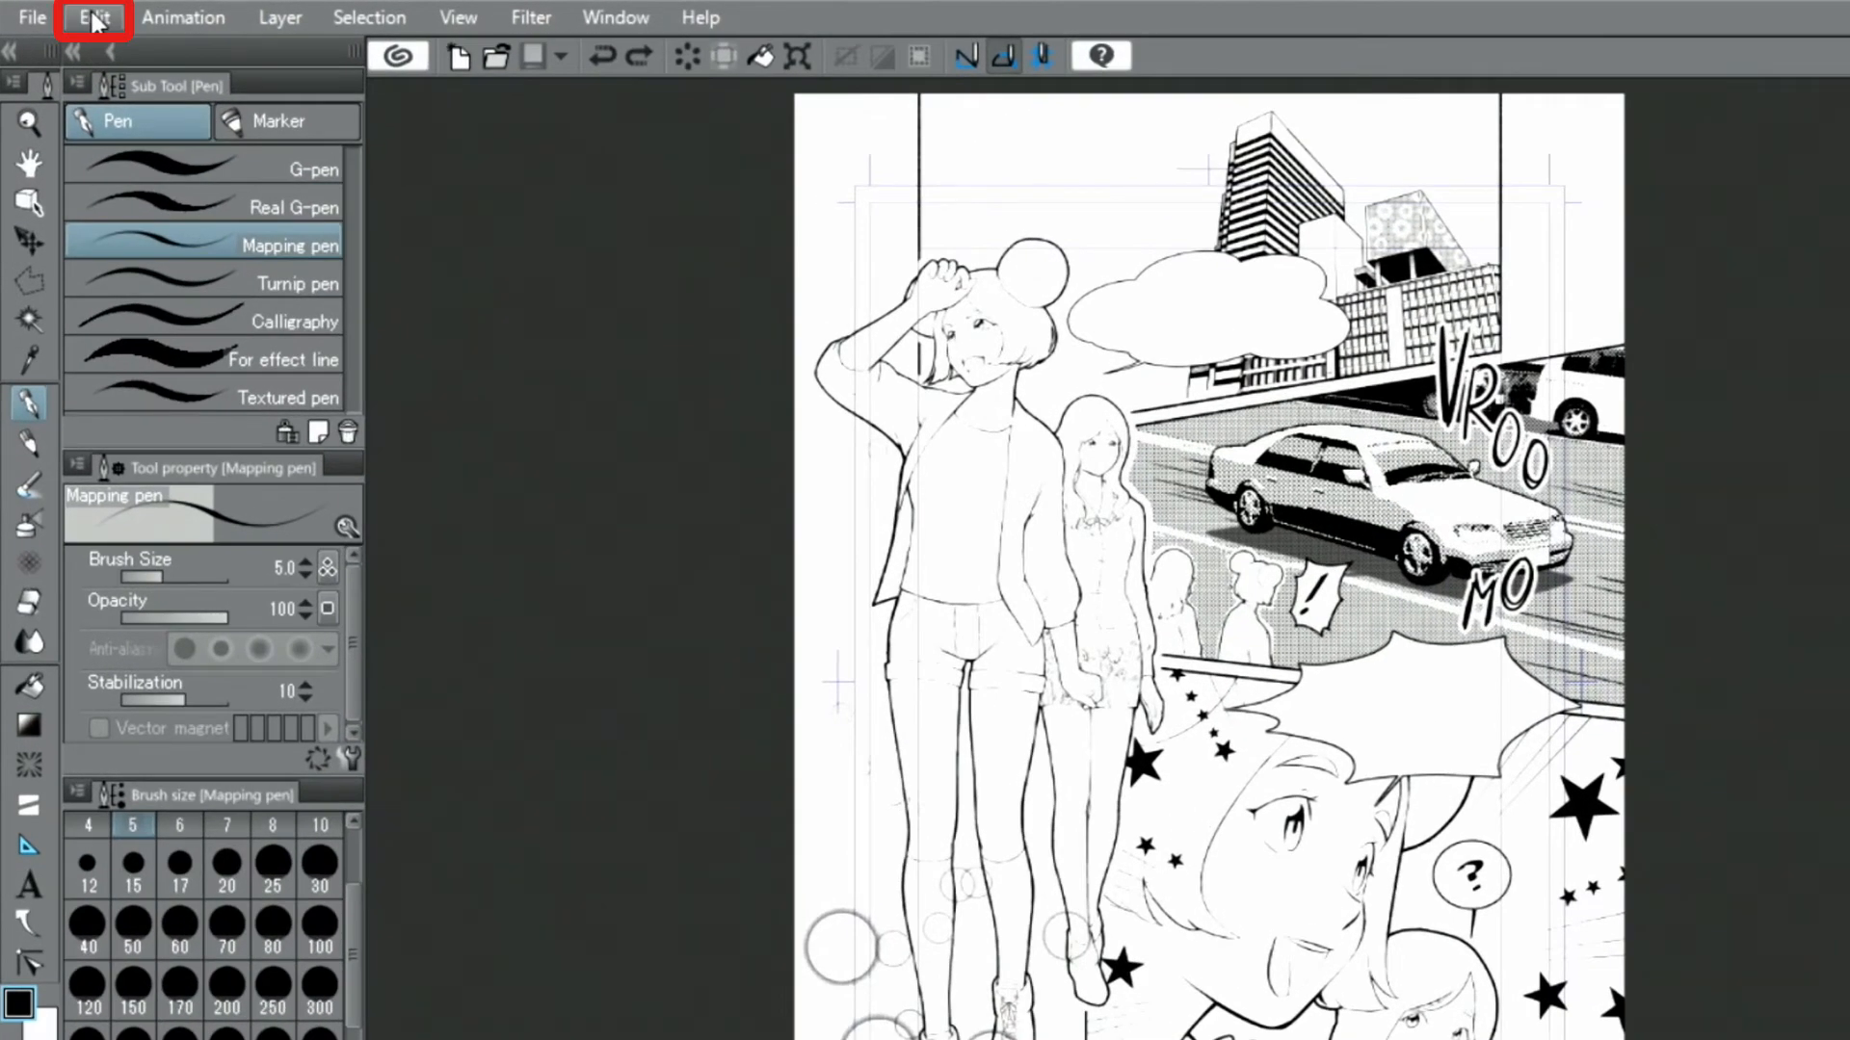
# Step: Set the canvas's basic expression color to Color in the canvas properties
pyautogui.click(93, 20)
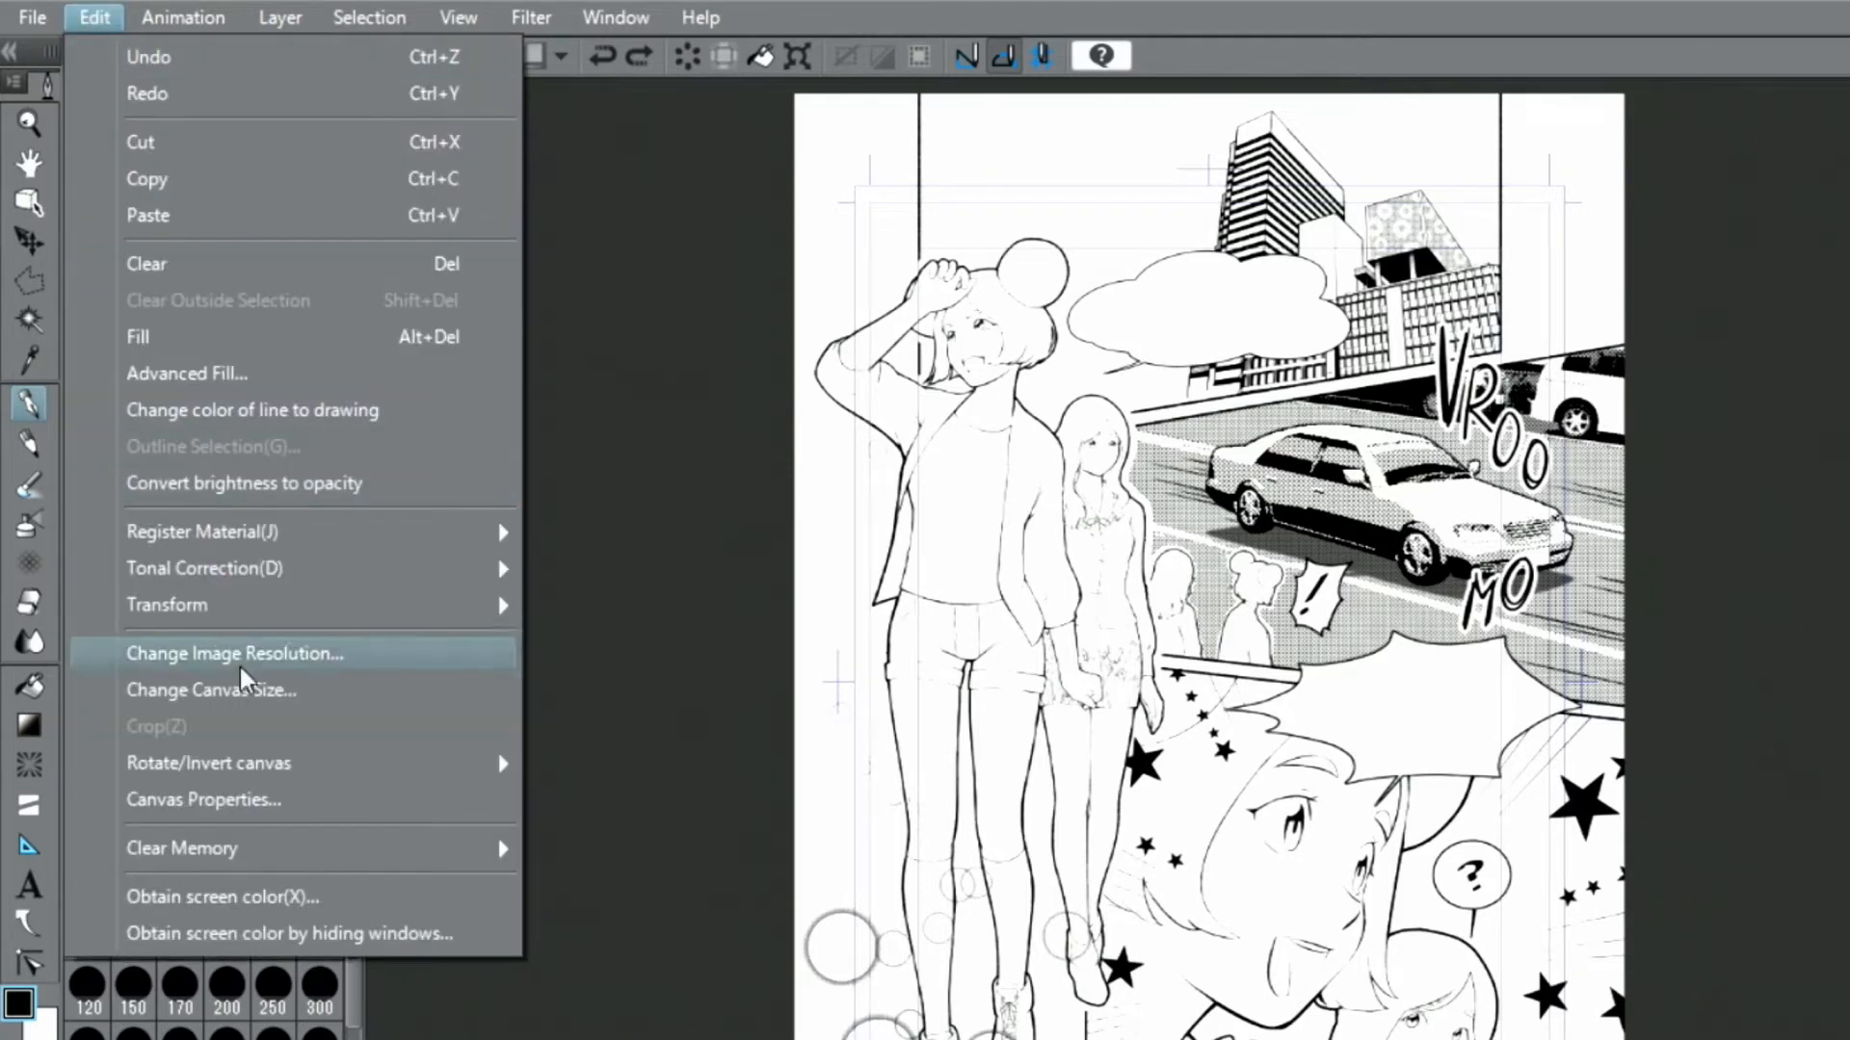
pyautogui.click(265, 807)
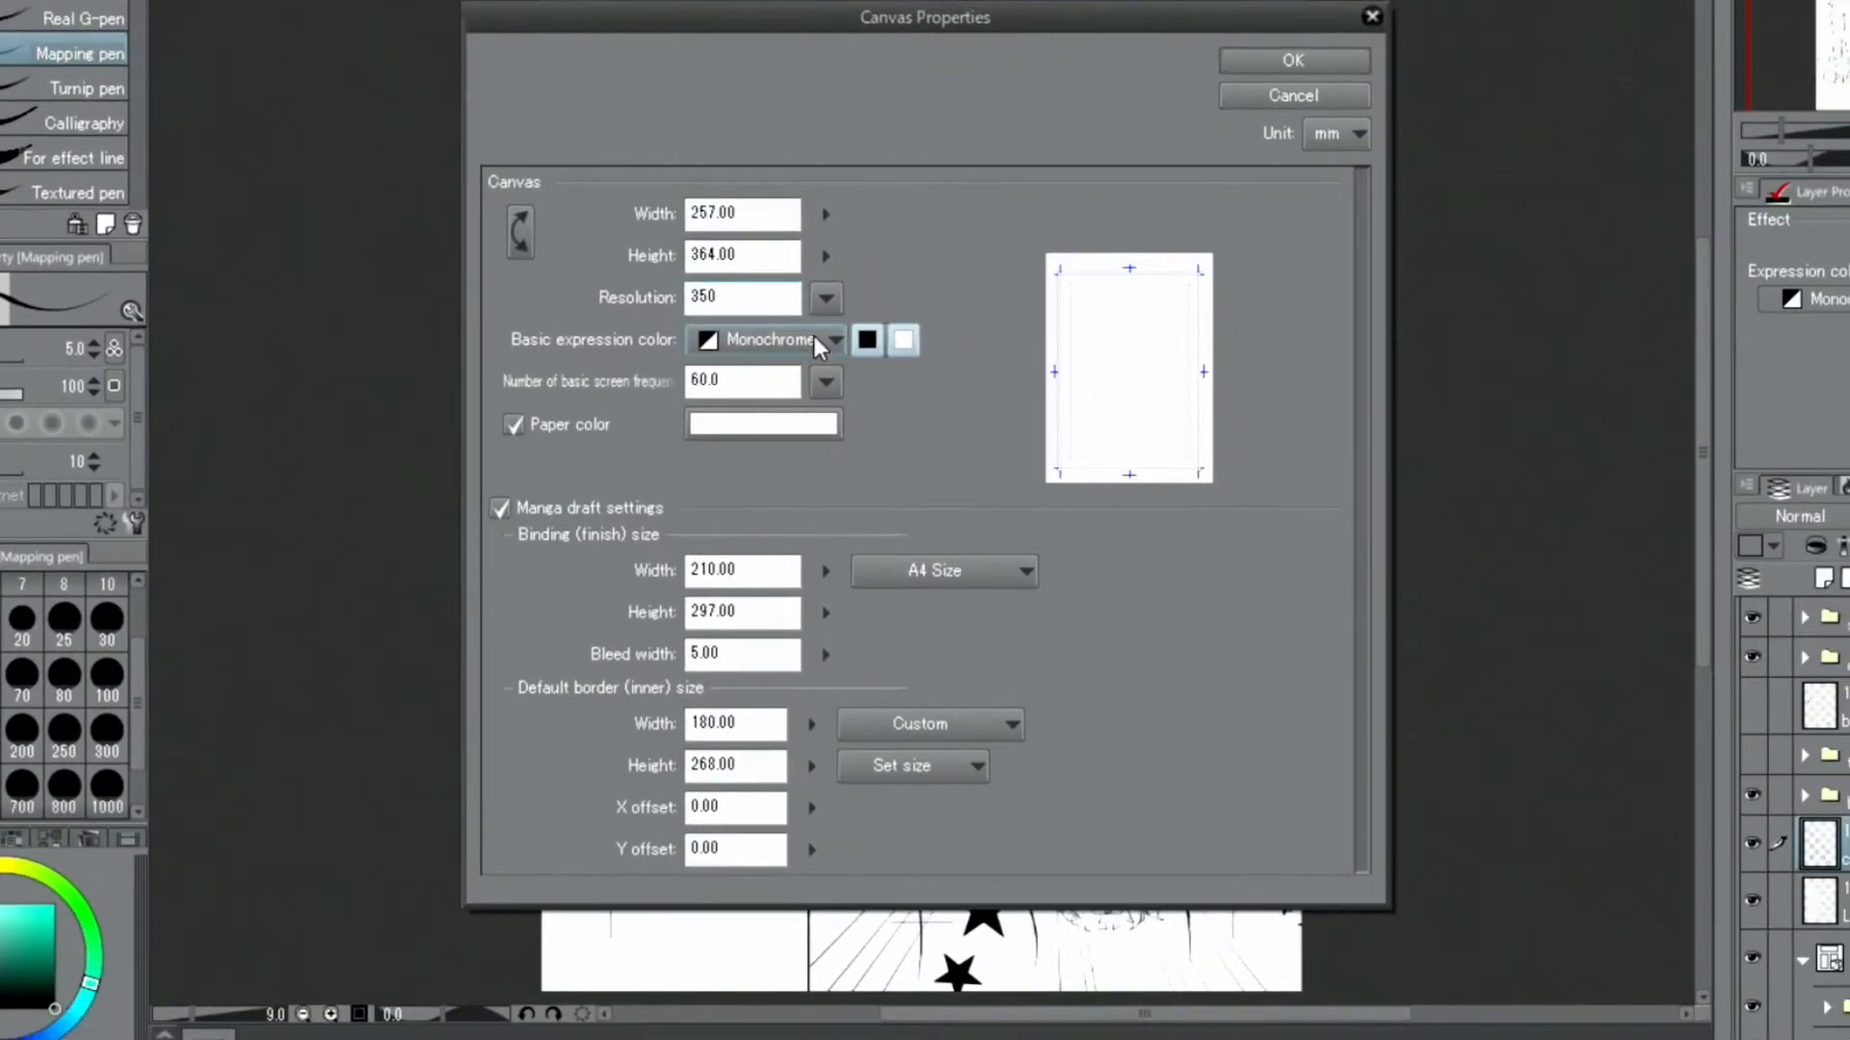
pyautogui.click(813, 337)
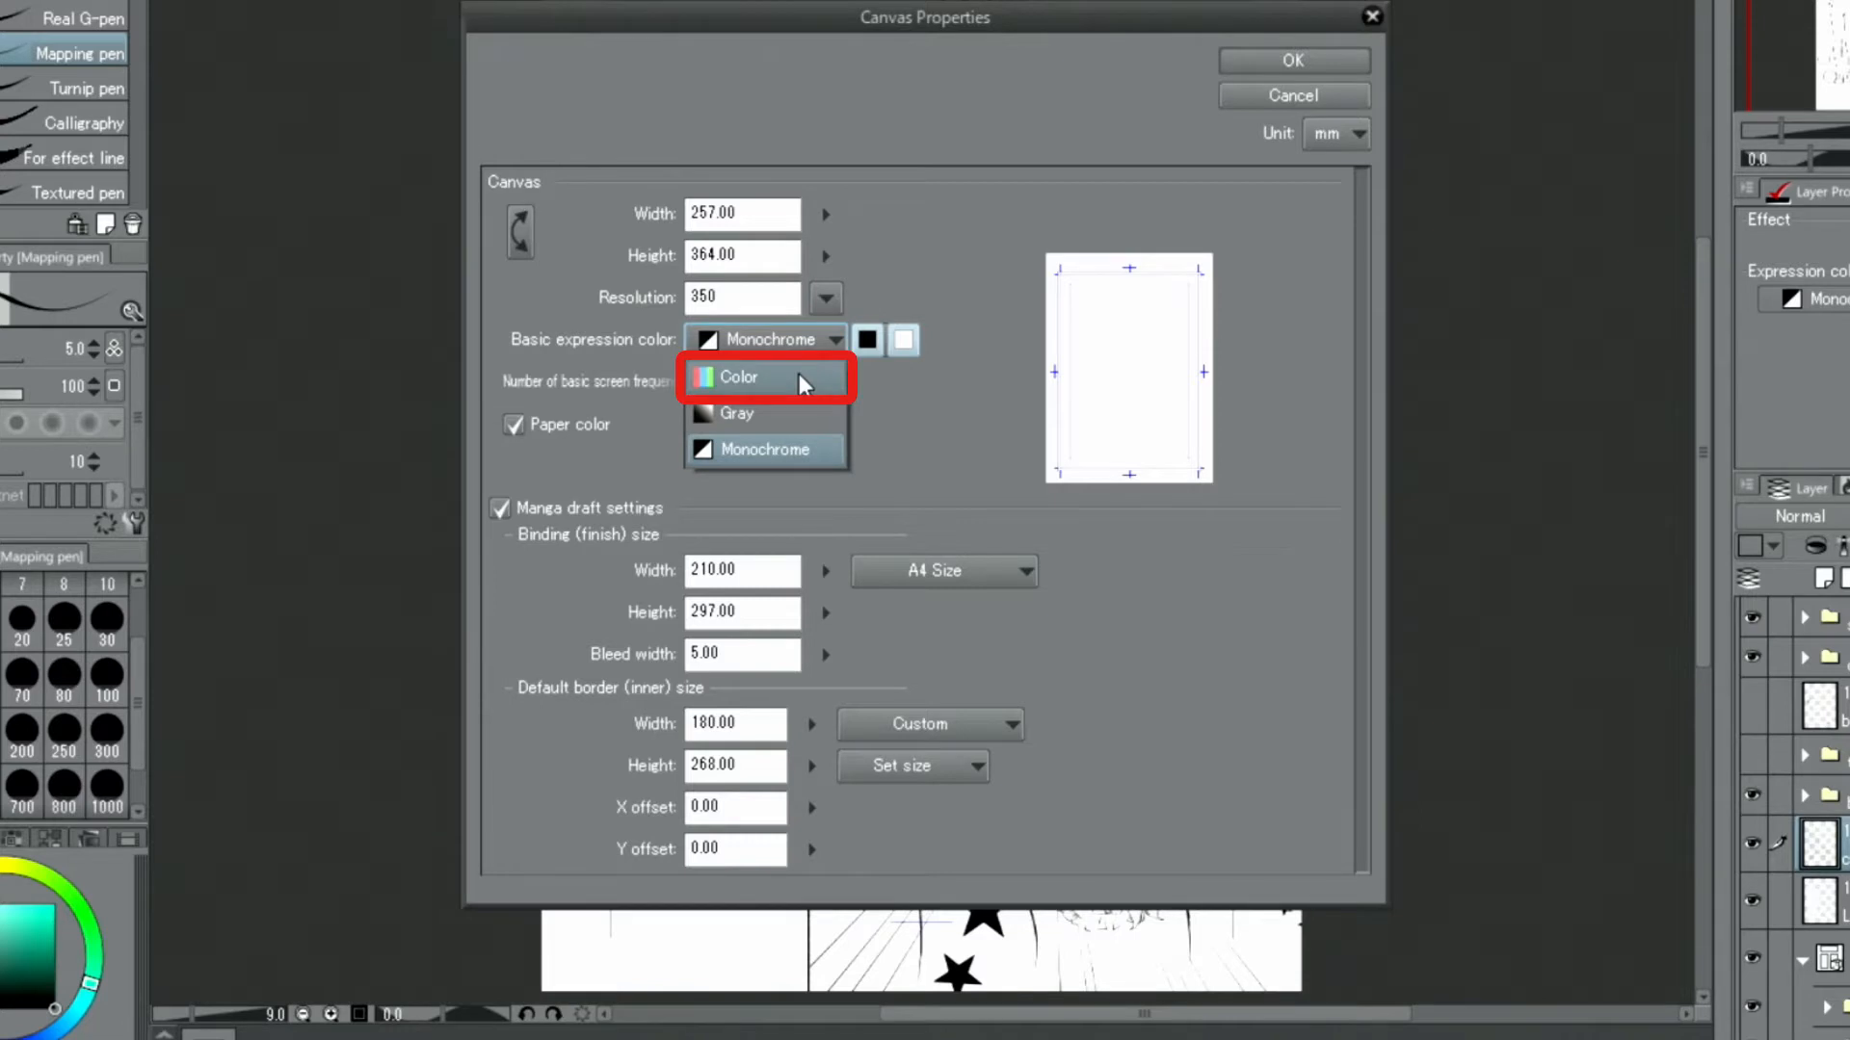
pyautogui.click(800, 375)
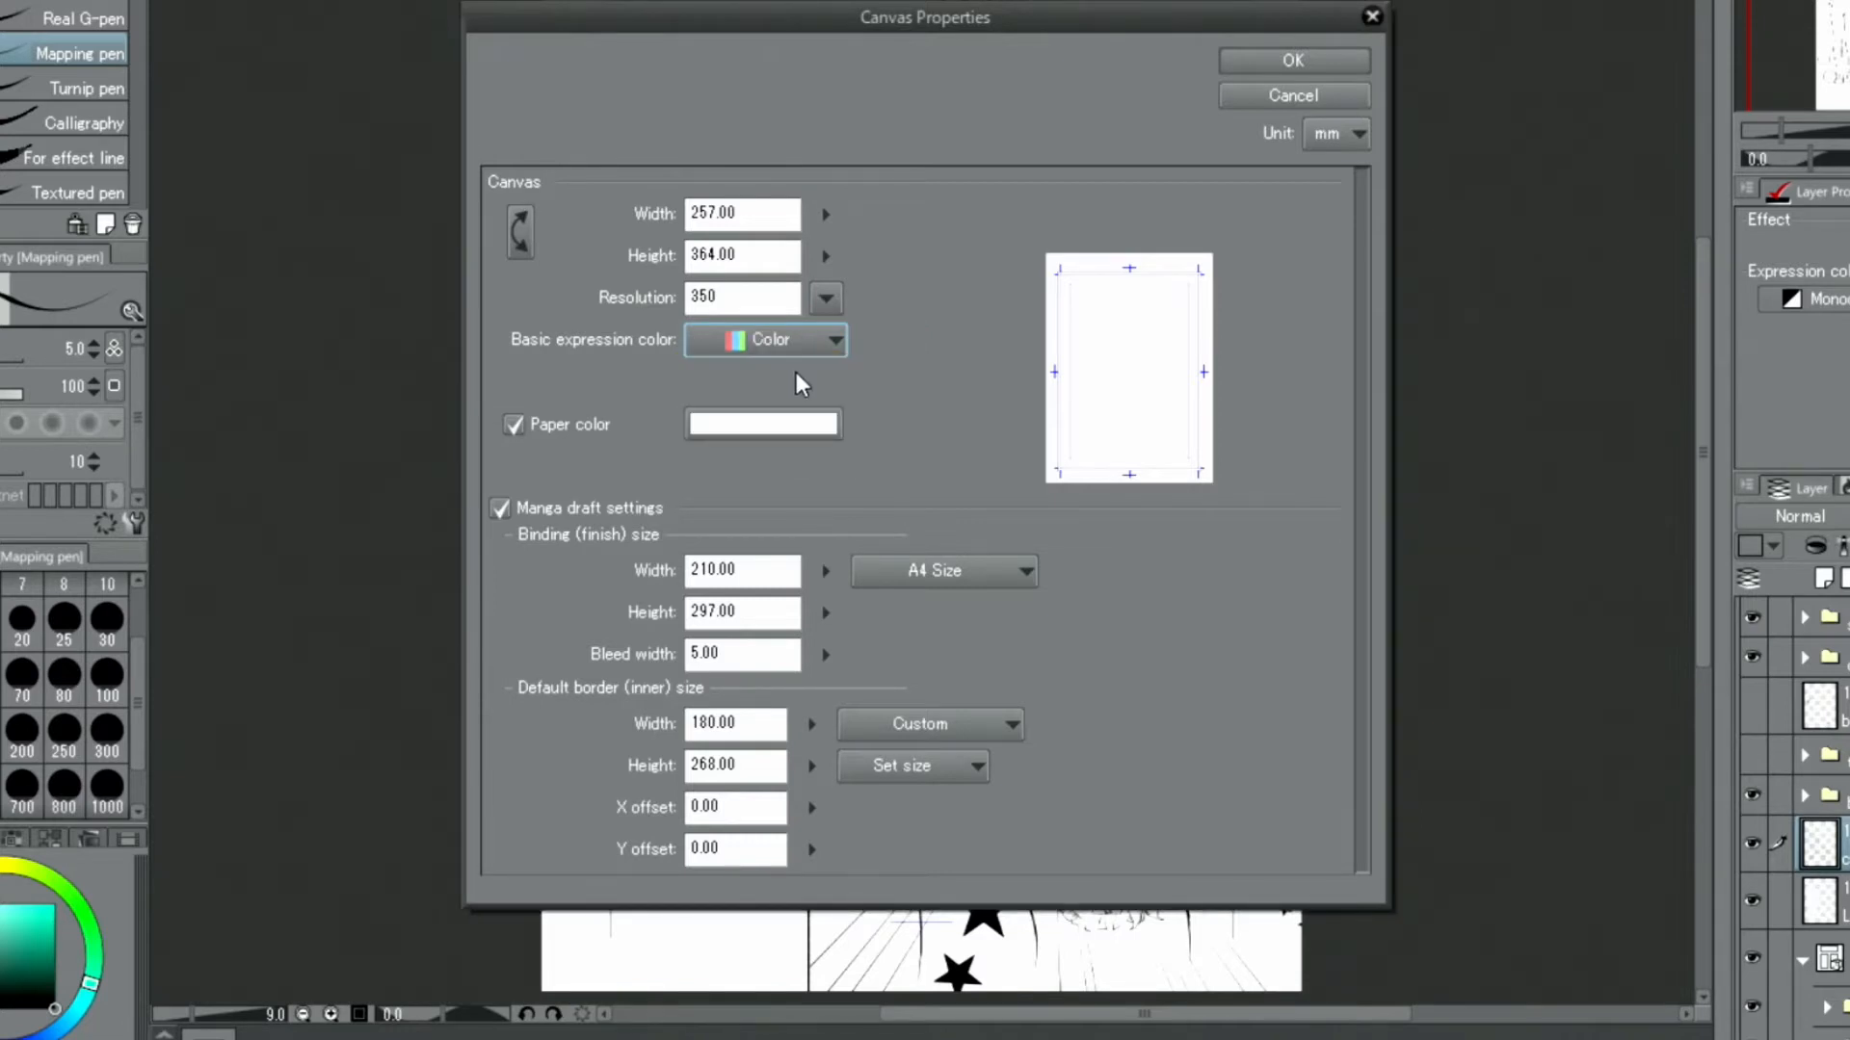
pyautogui.click(1269, 64)
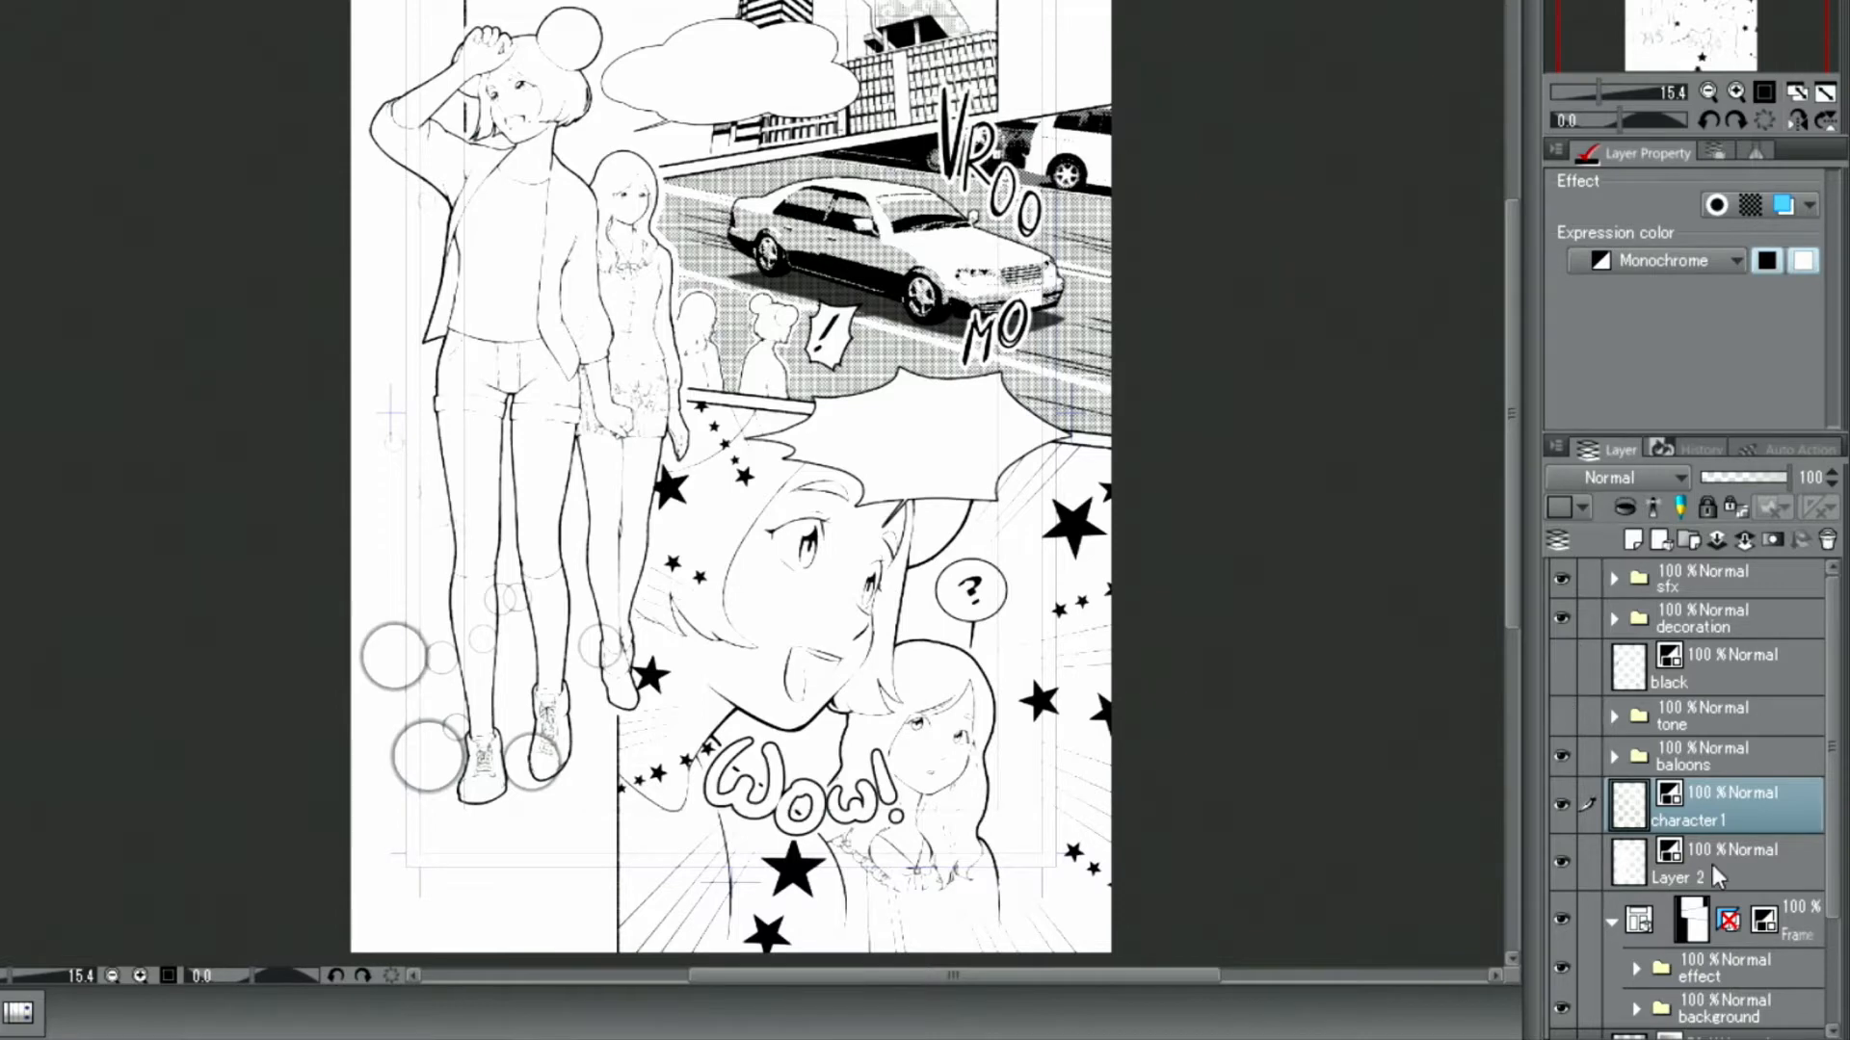
# Step: Hide the sfx, decoration, effect and background folders and add a new color layer above Layer 2
pyautogui.click(1562, 1006)
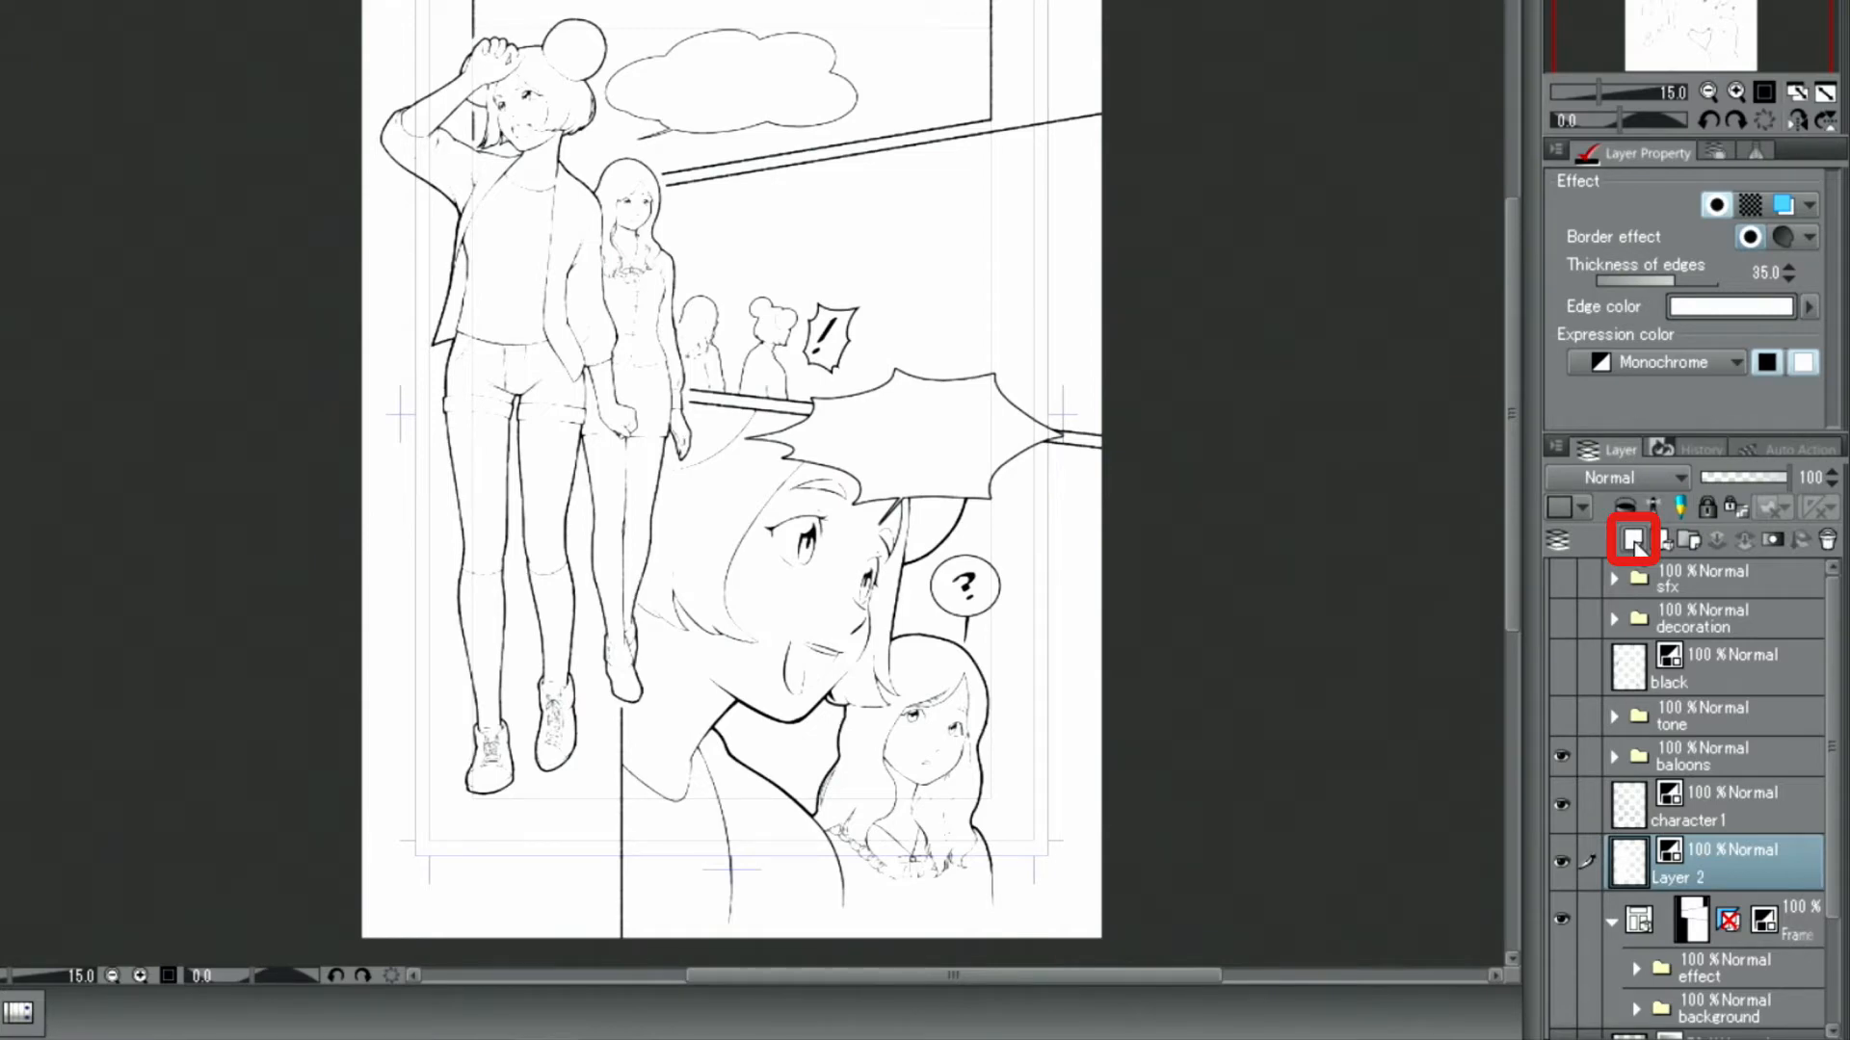
pyautogui.click(1632, 540)
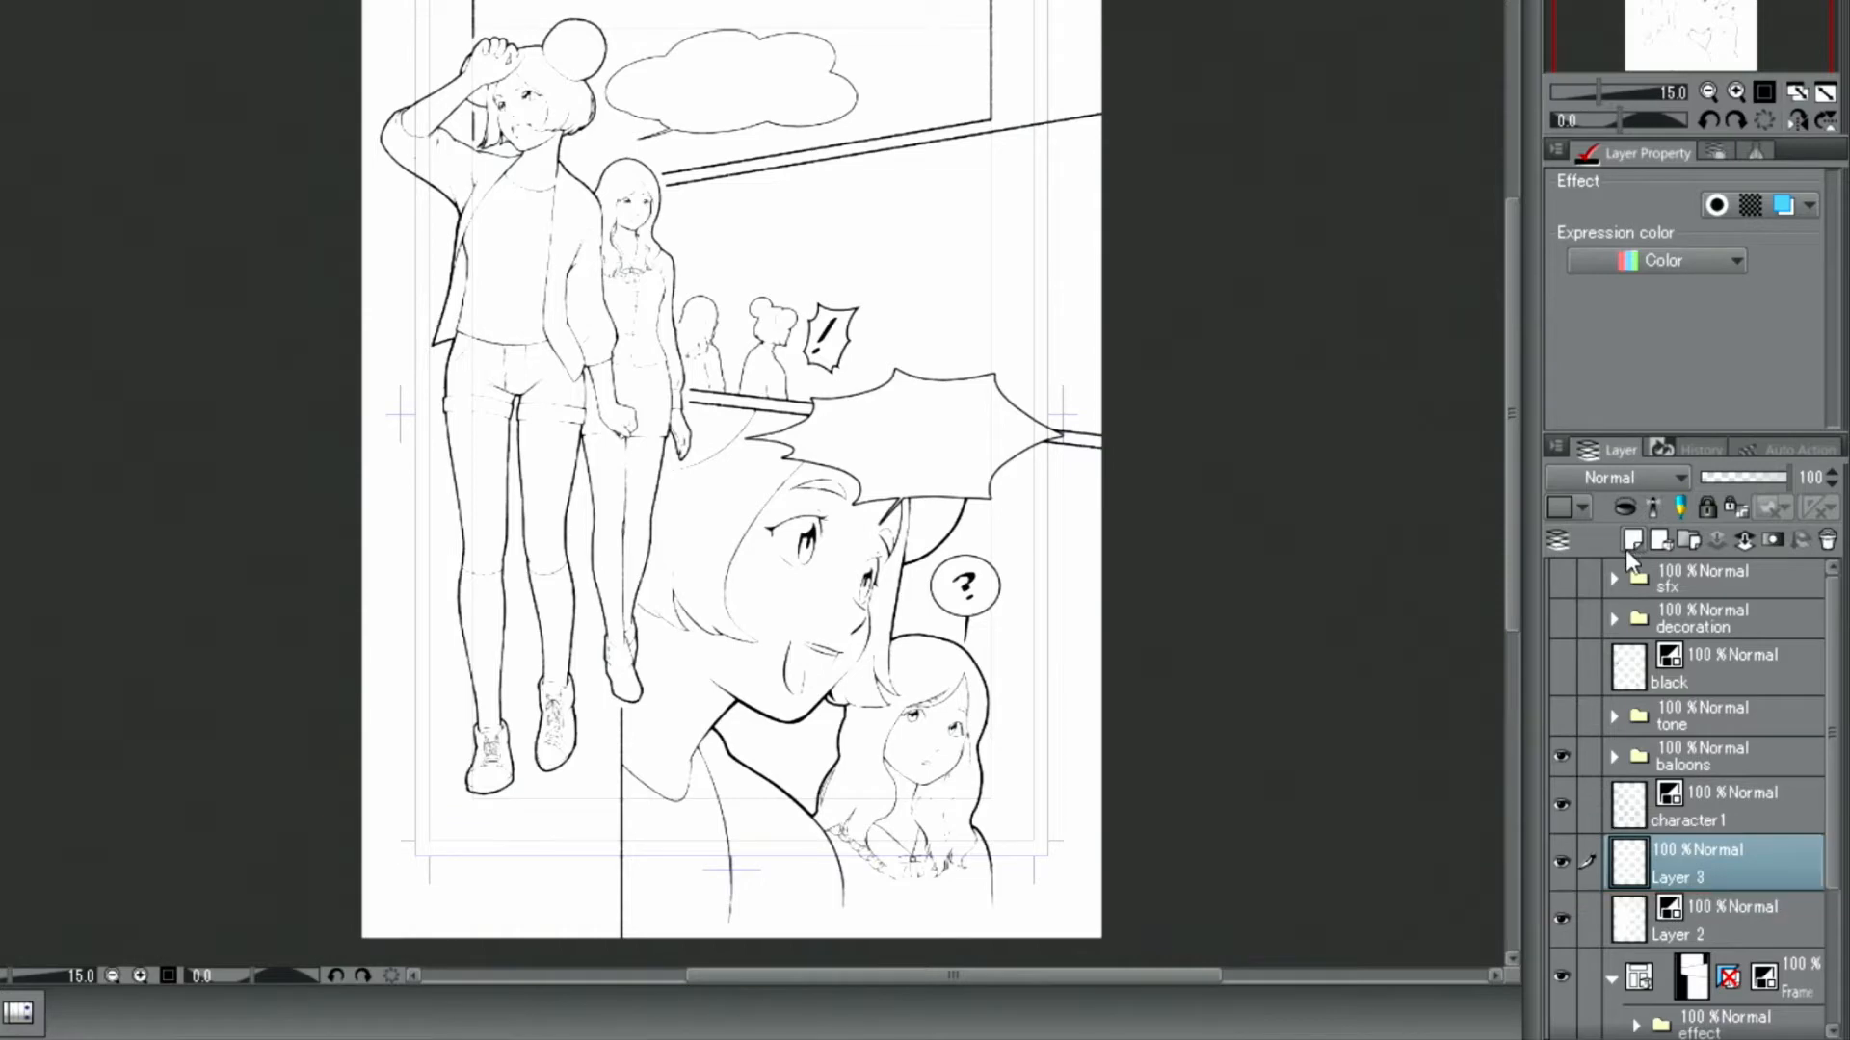
# Step: Fill the front character's thighs and lowered arm with a skin tone (H 18, S 25, V 100) using the Refer other layers fill
pyautogui.click(1732, 98)
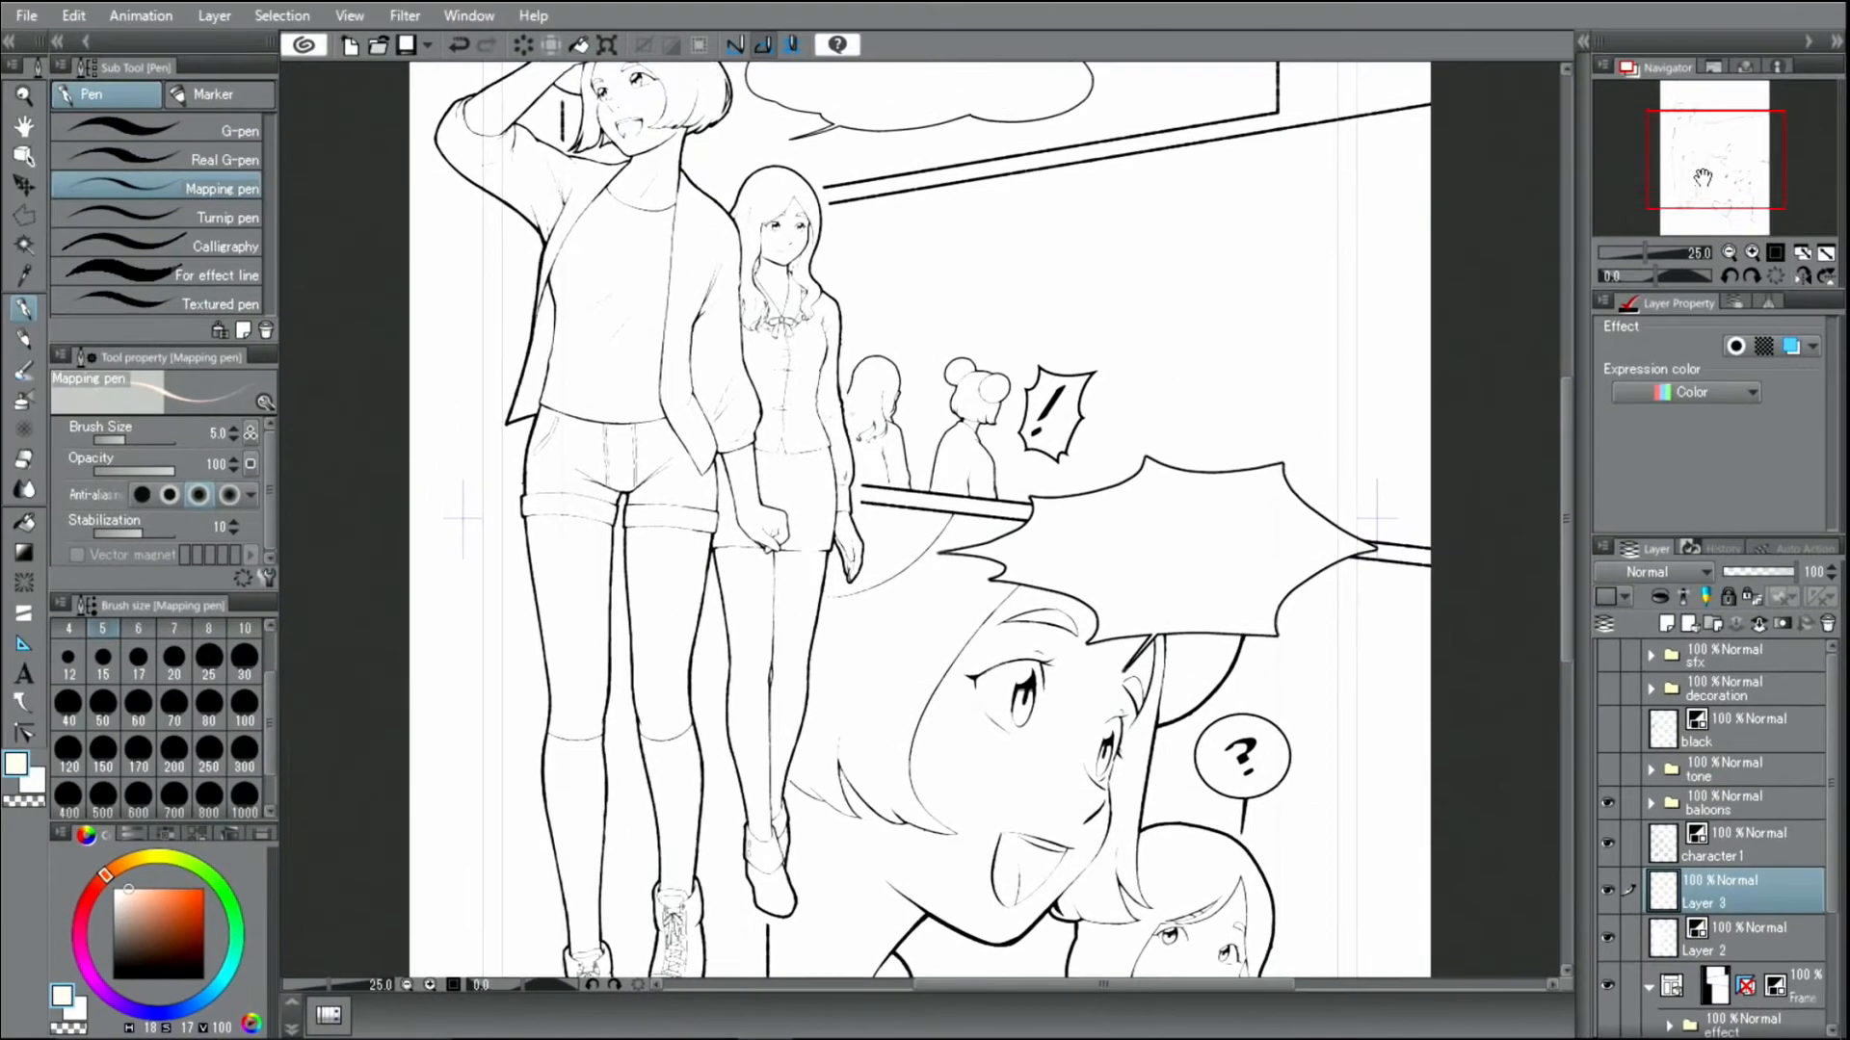
pyautogui.moveTo(1694, 167); pyautogui.dragTo(1676, 154)
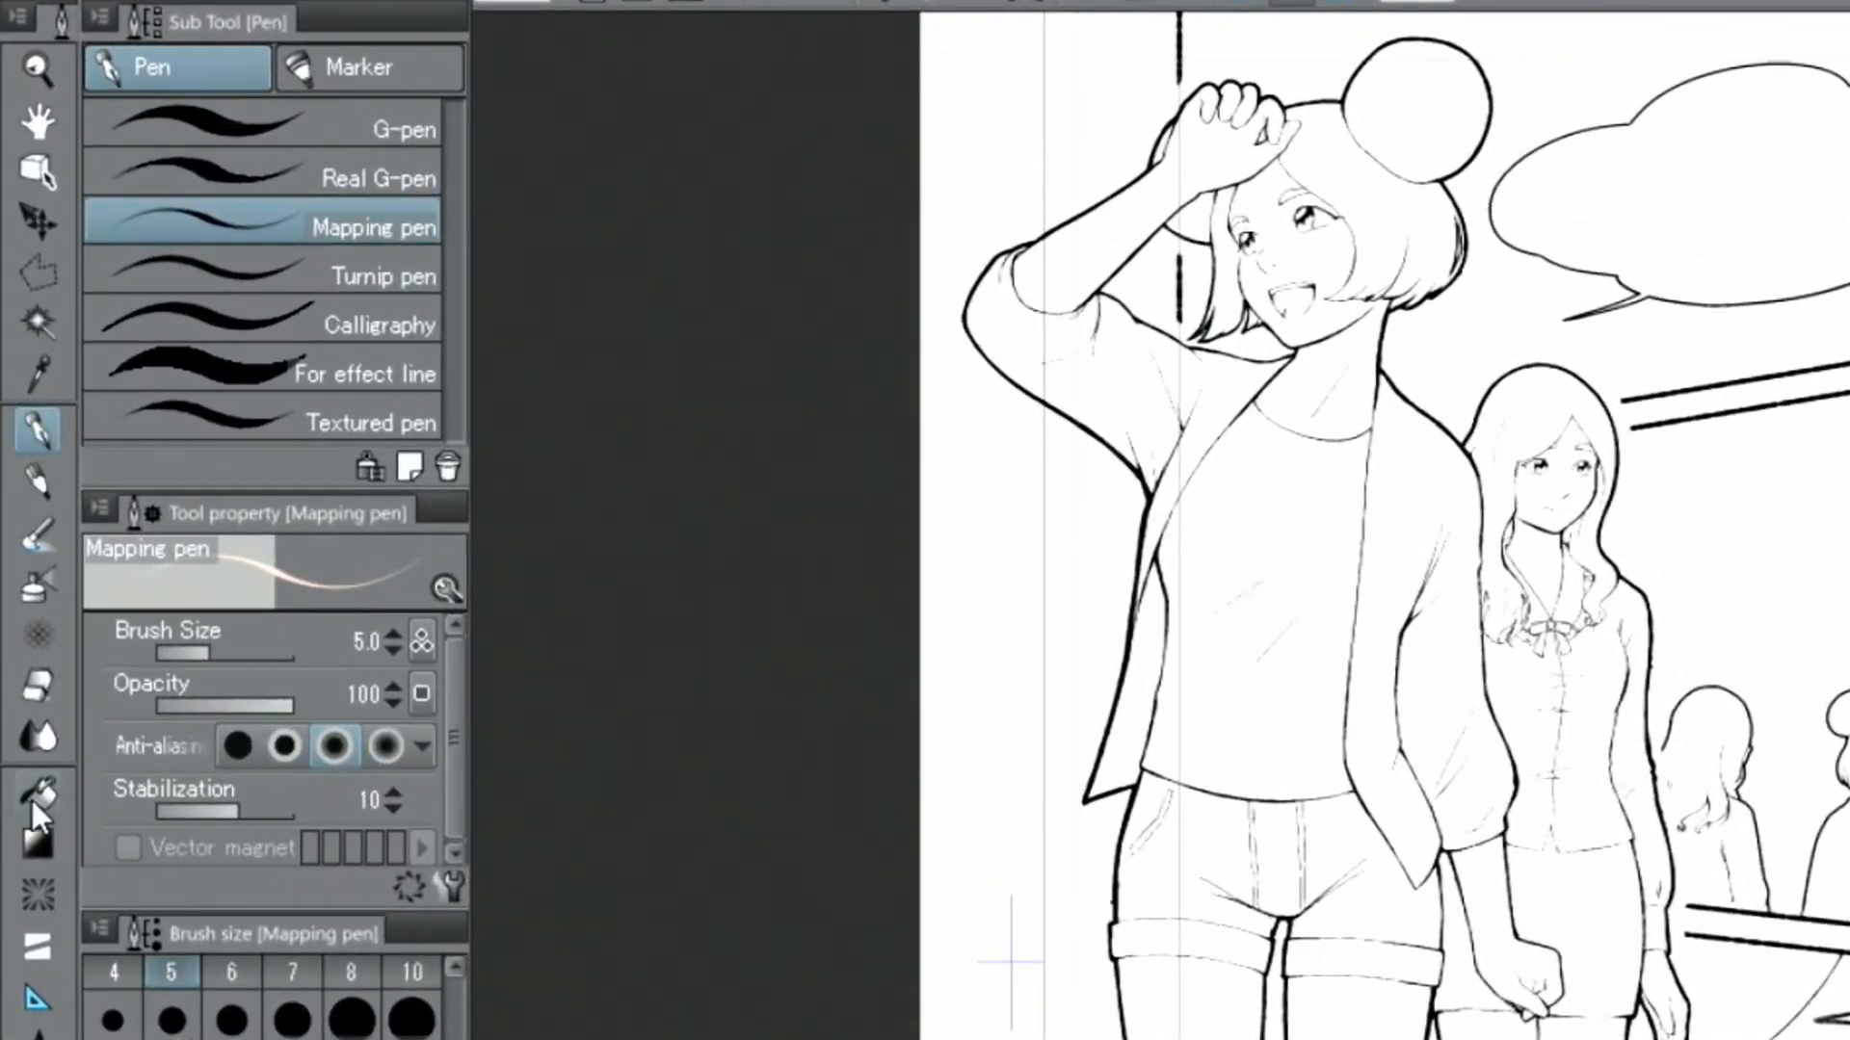
pyautogui.click(23, 646)
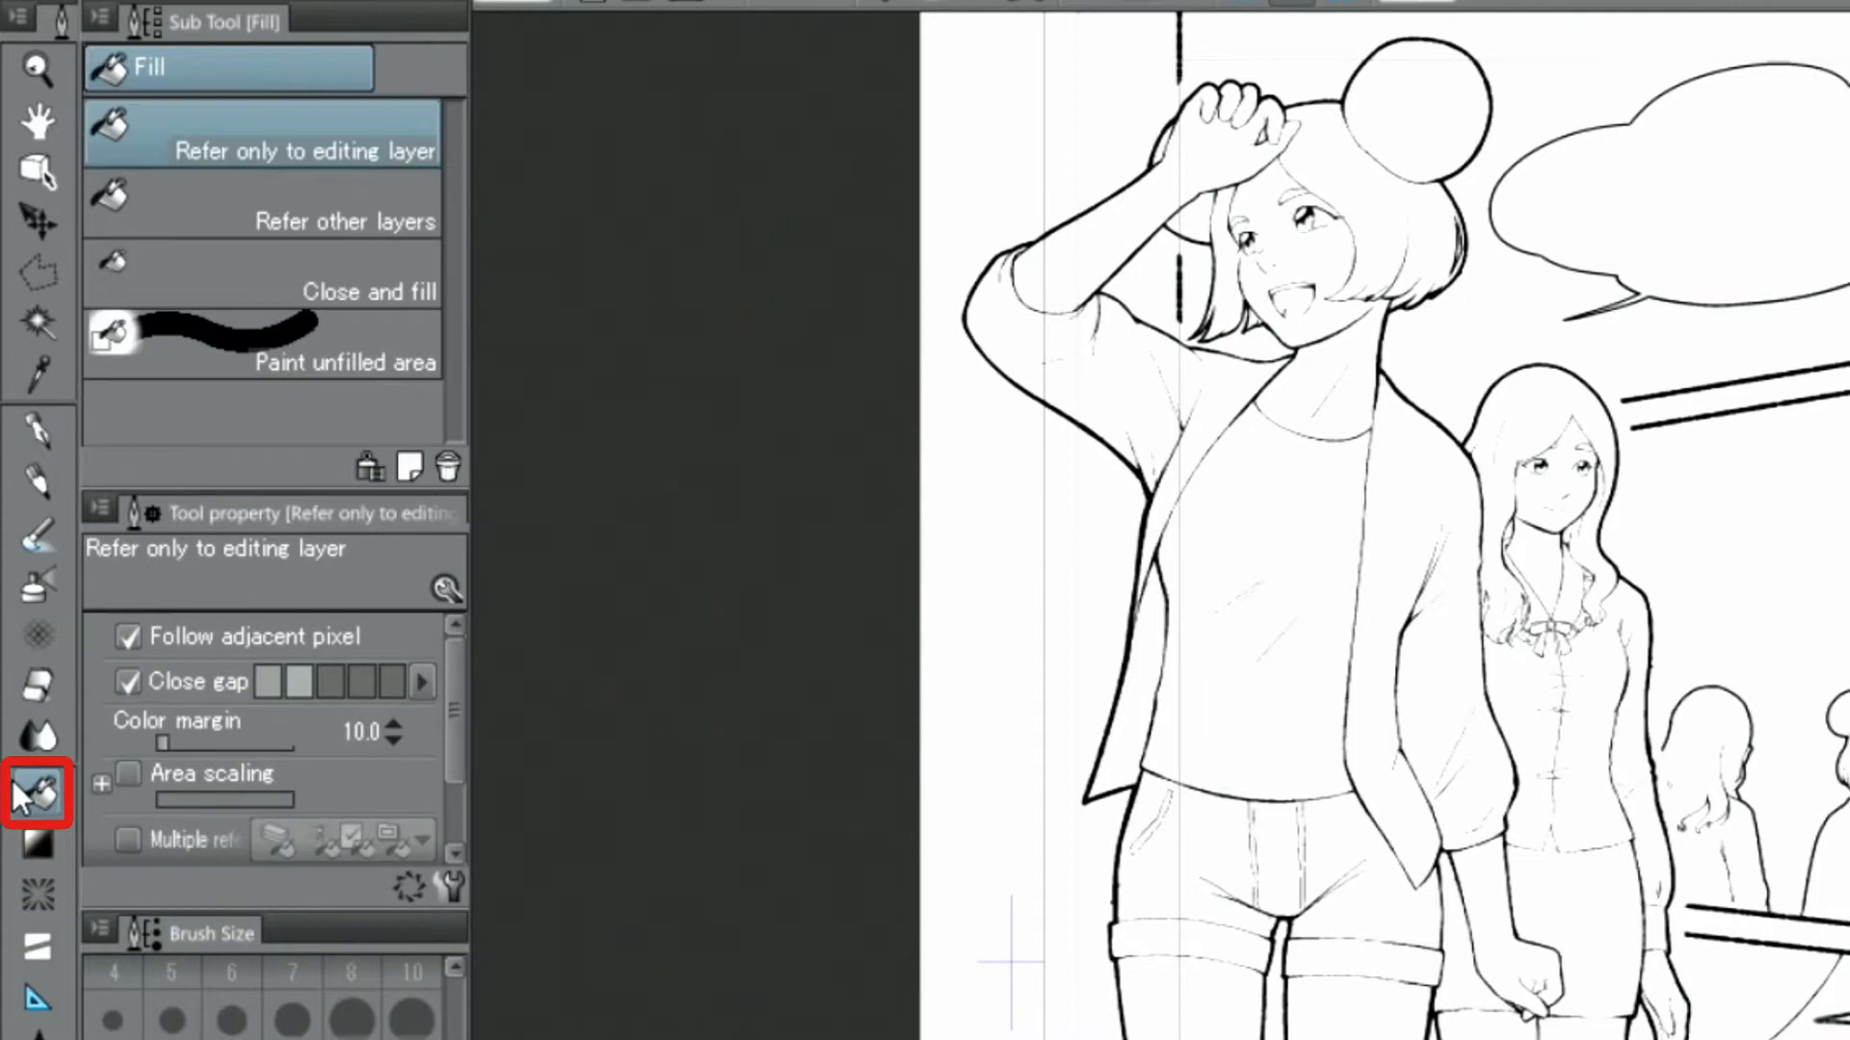
pyautogui.click(184, 203)
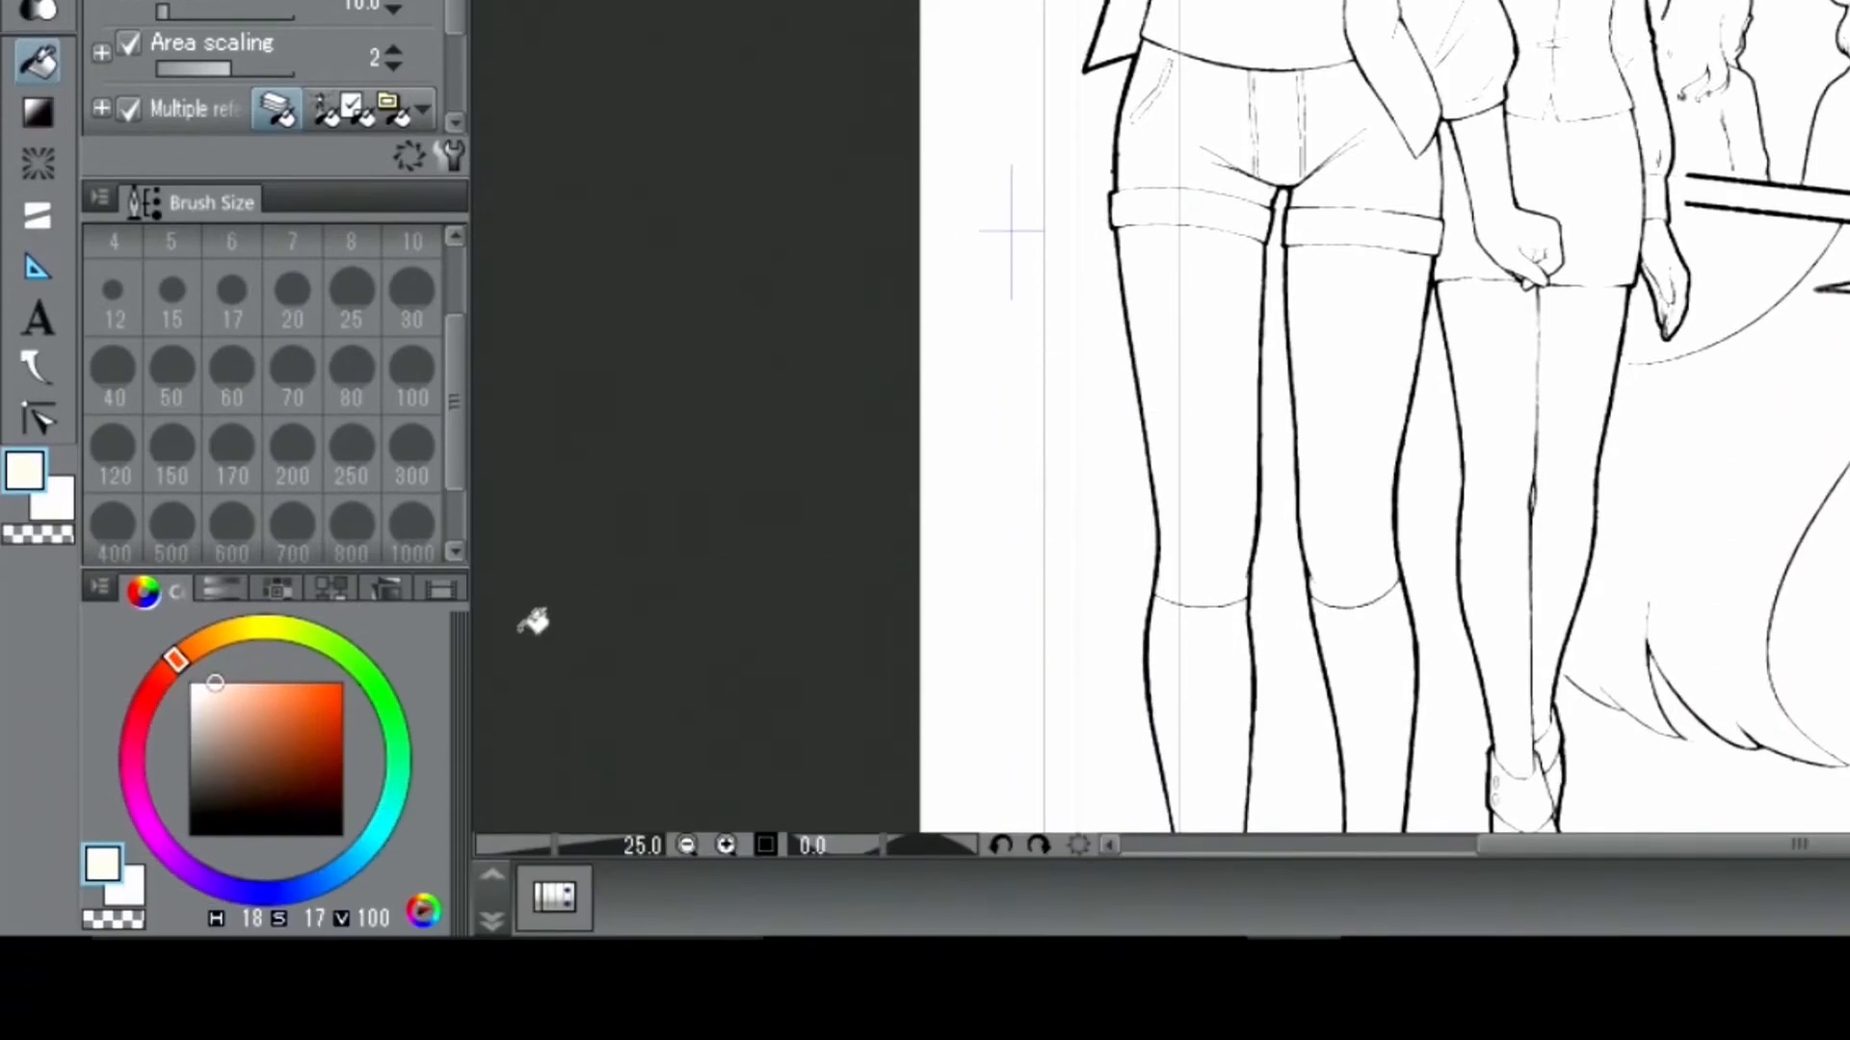
pyautogui.click(227, 921)
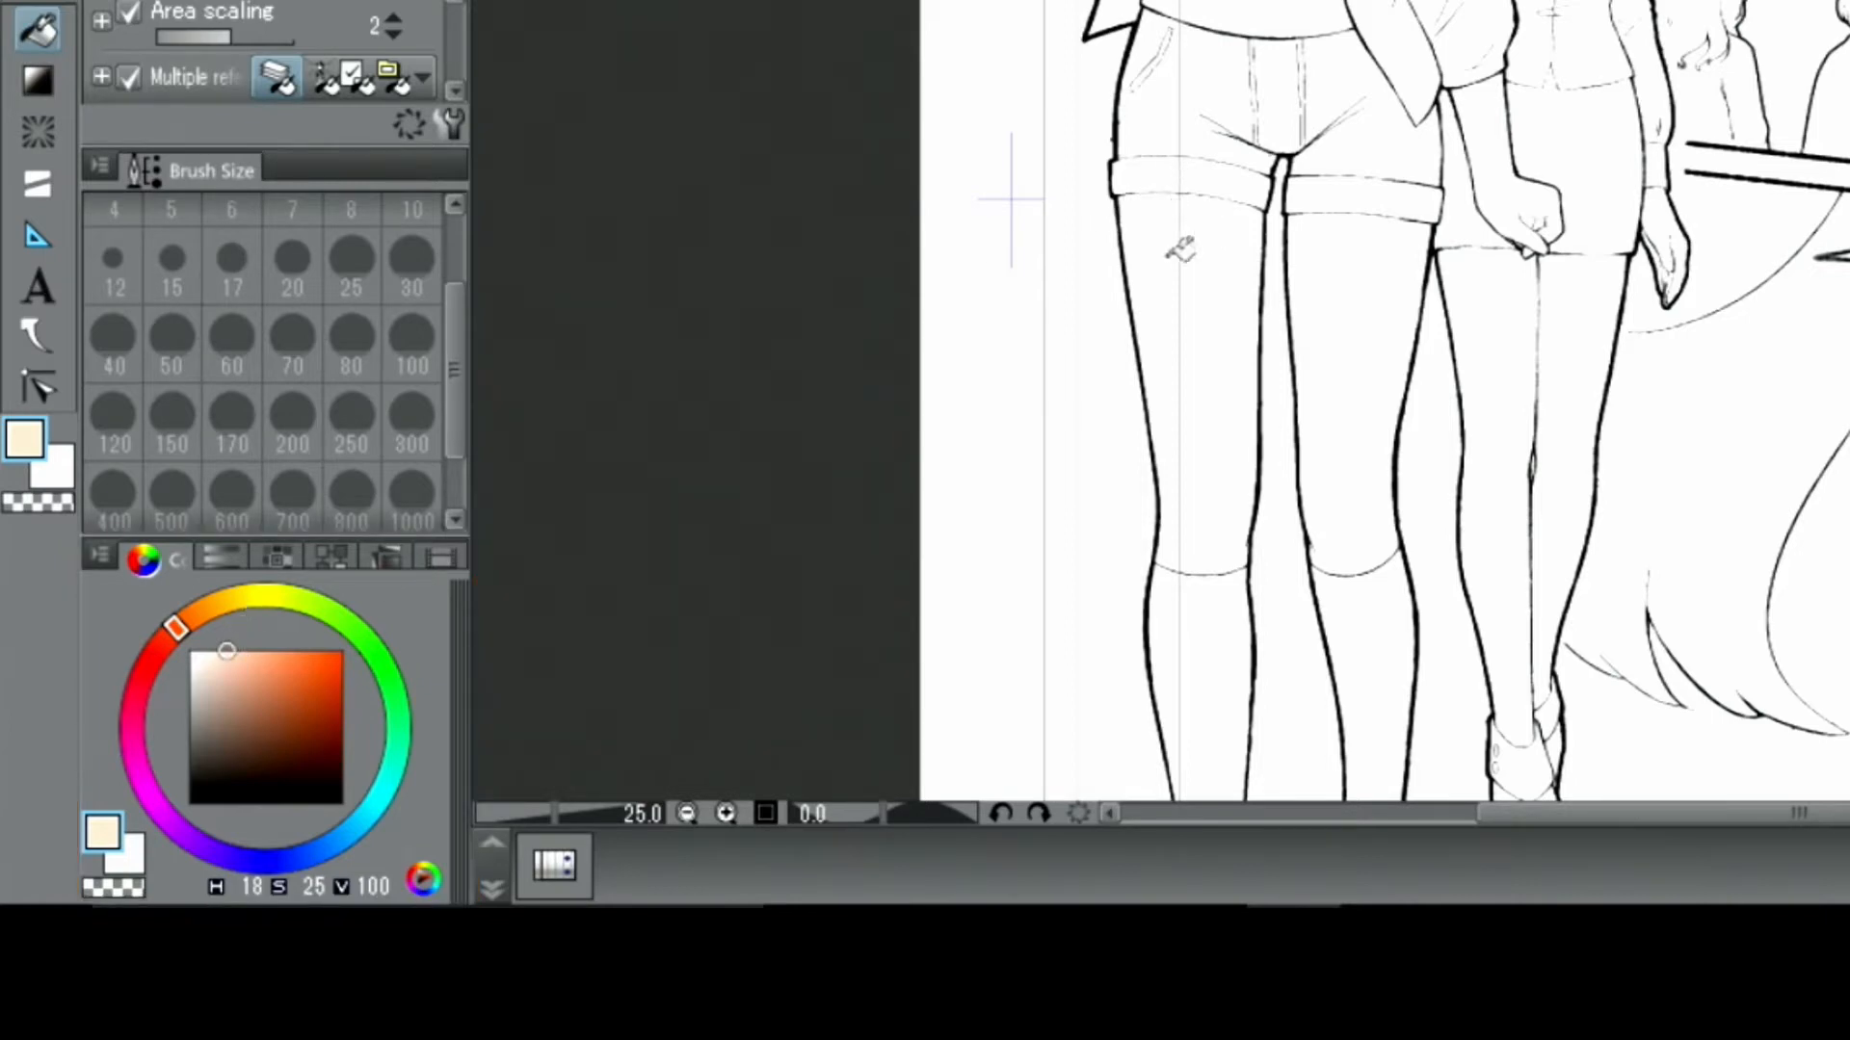
pyautogui.click(1226, 261)
pyautogui.click(1360, 256)
pyautogui.click(1513, 162)
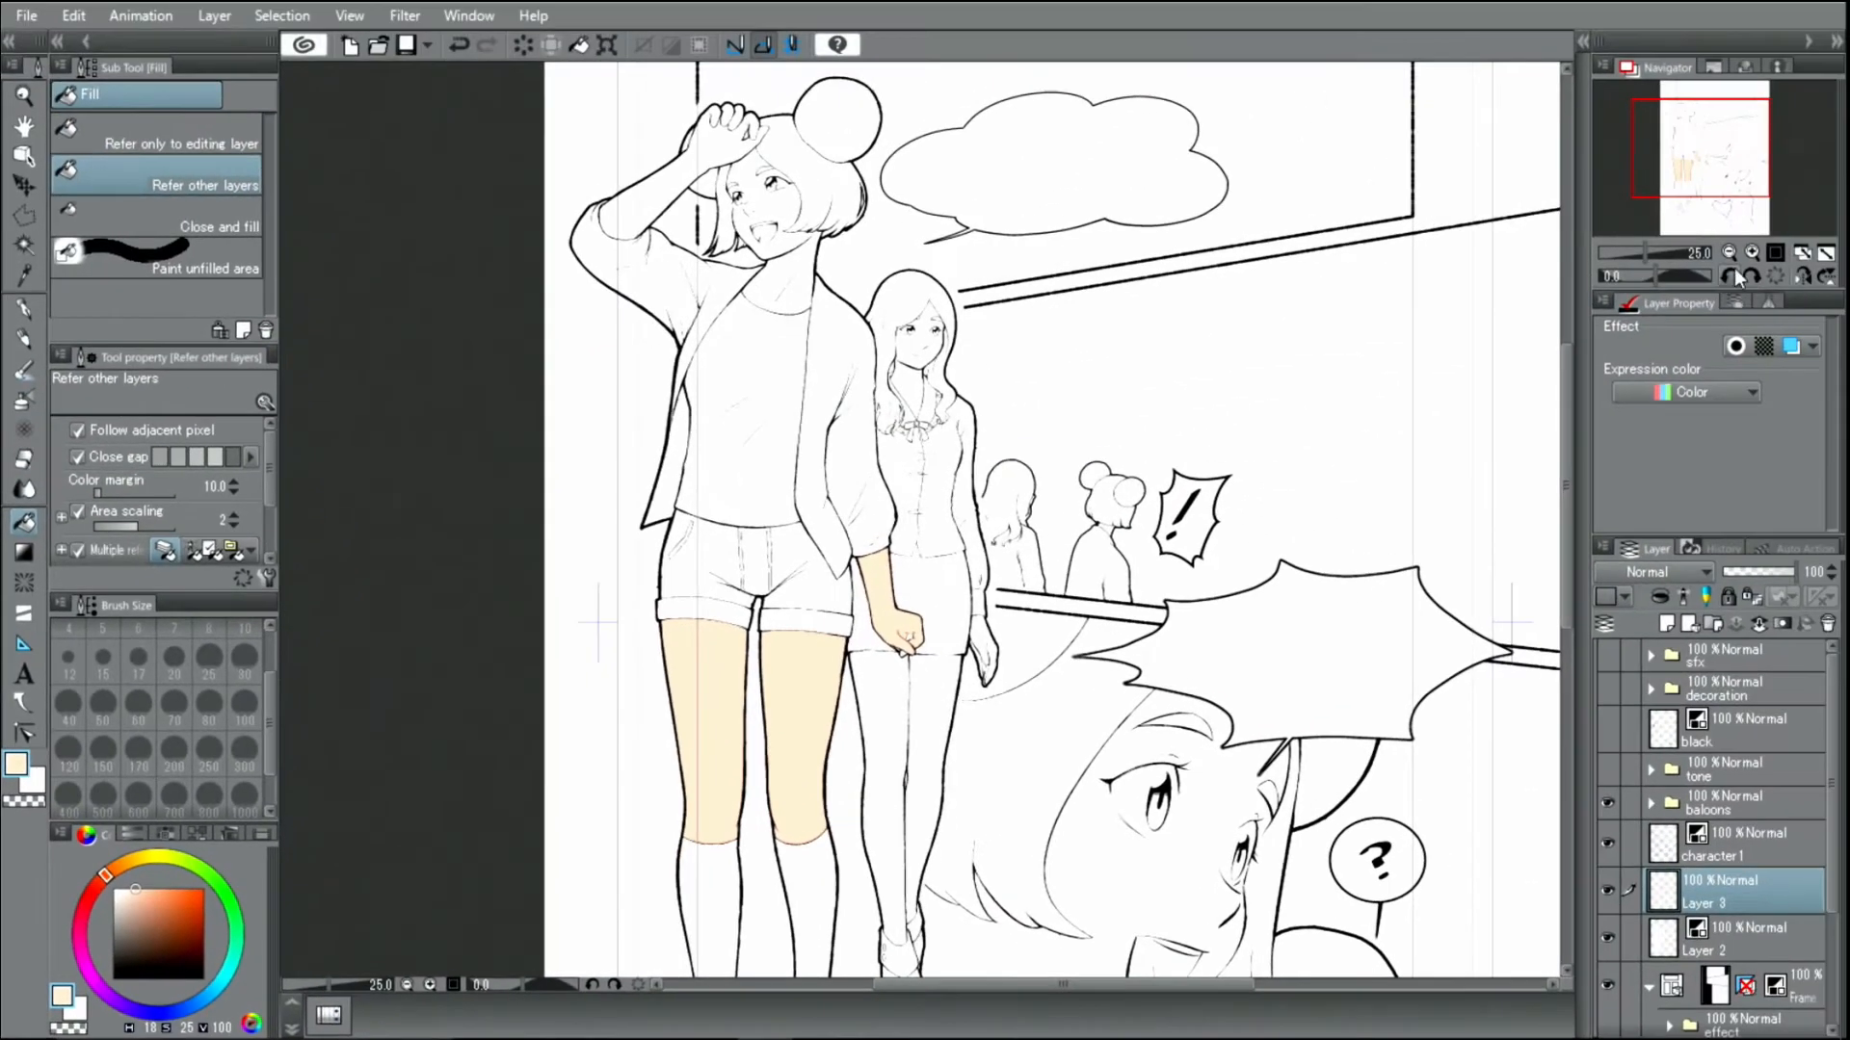
# Step: Fill the small unpainted gaps between the fingers of the lowered hand using Close and fill
pyautogui.click(1752, 253)
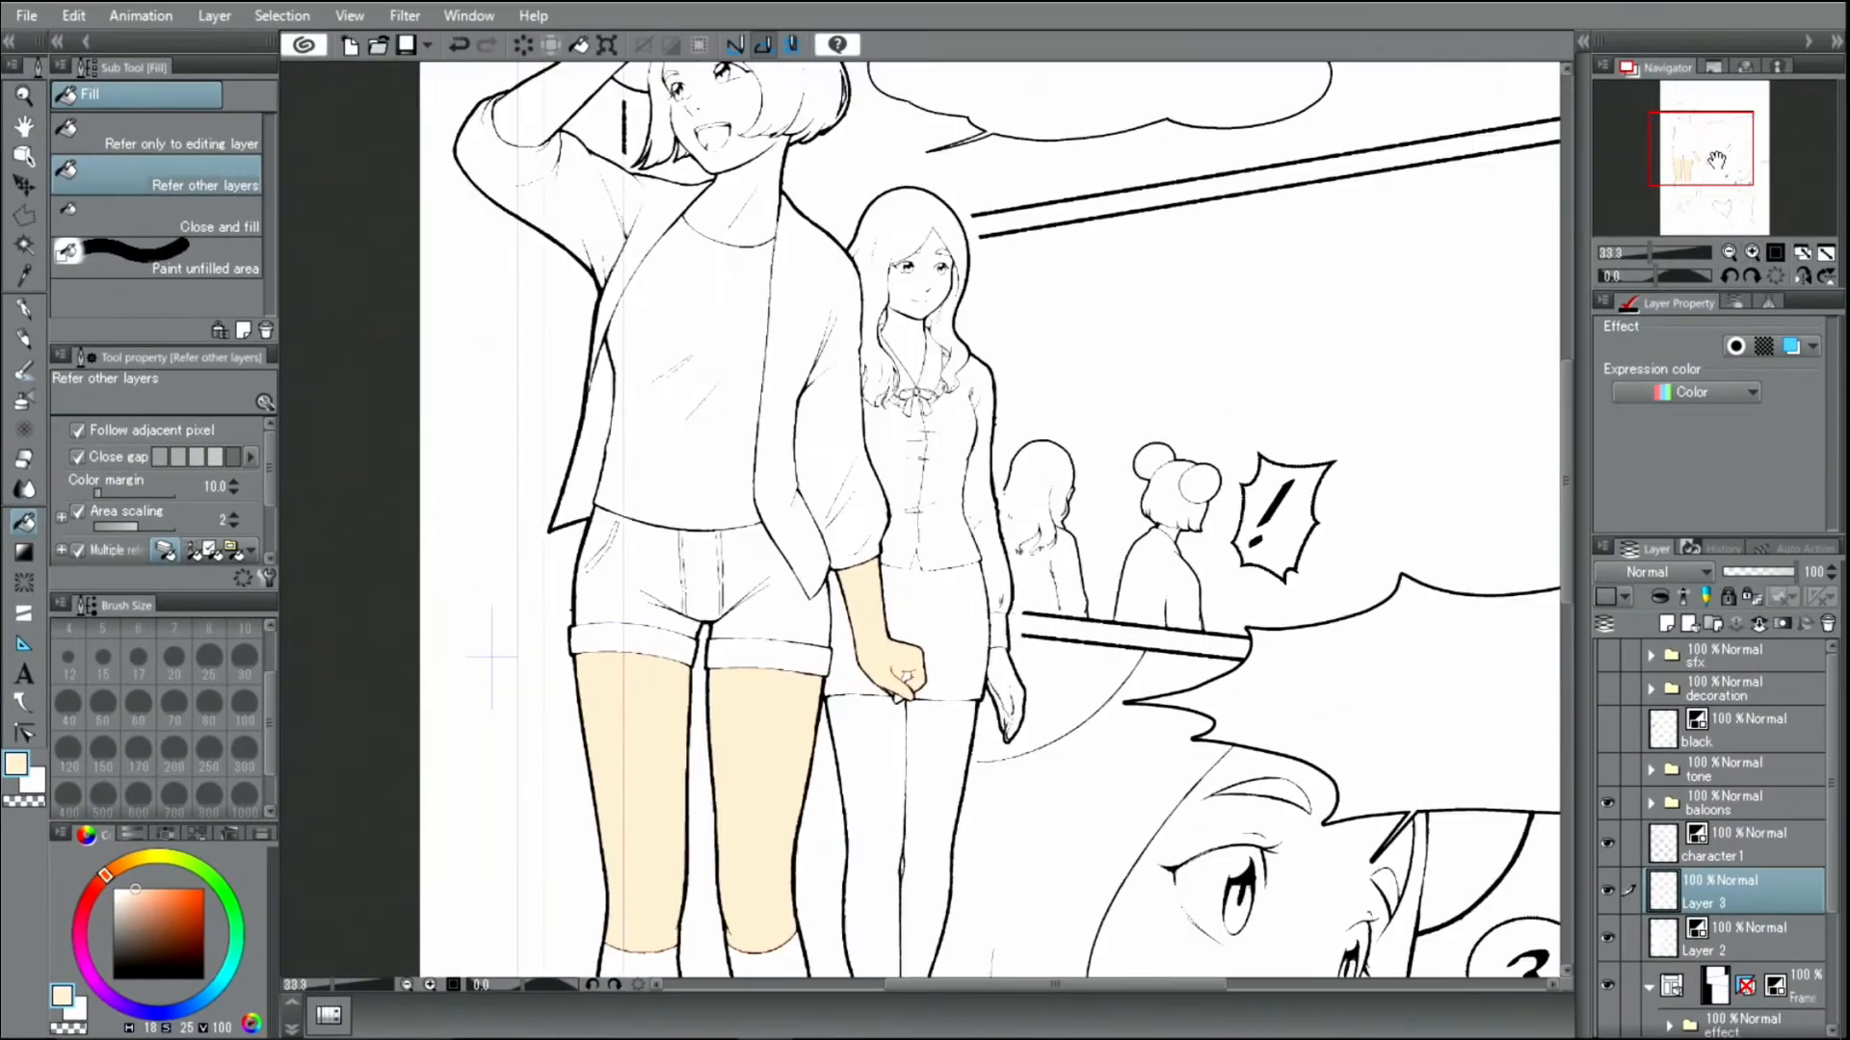
pyautogui.click(1752, 252)
pyautogui.moveTo(1703, 149); pyautogui.dragTo(1707, 162)
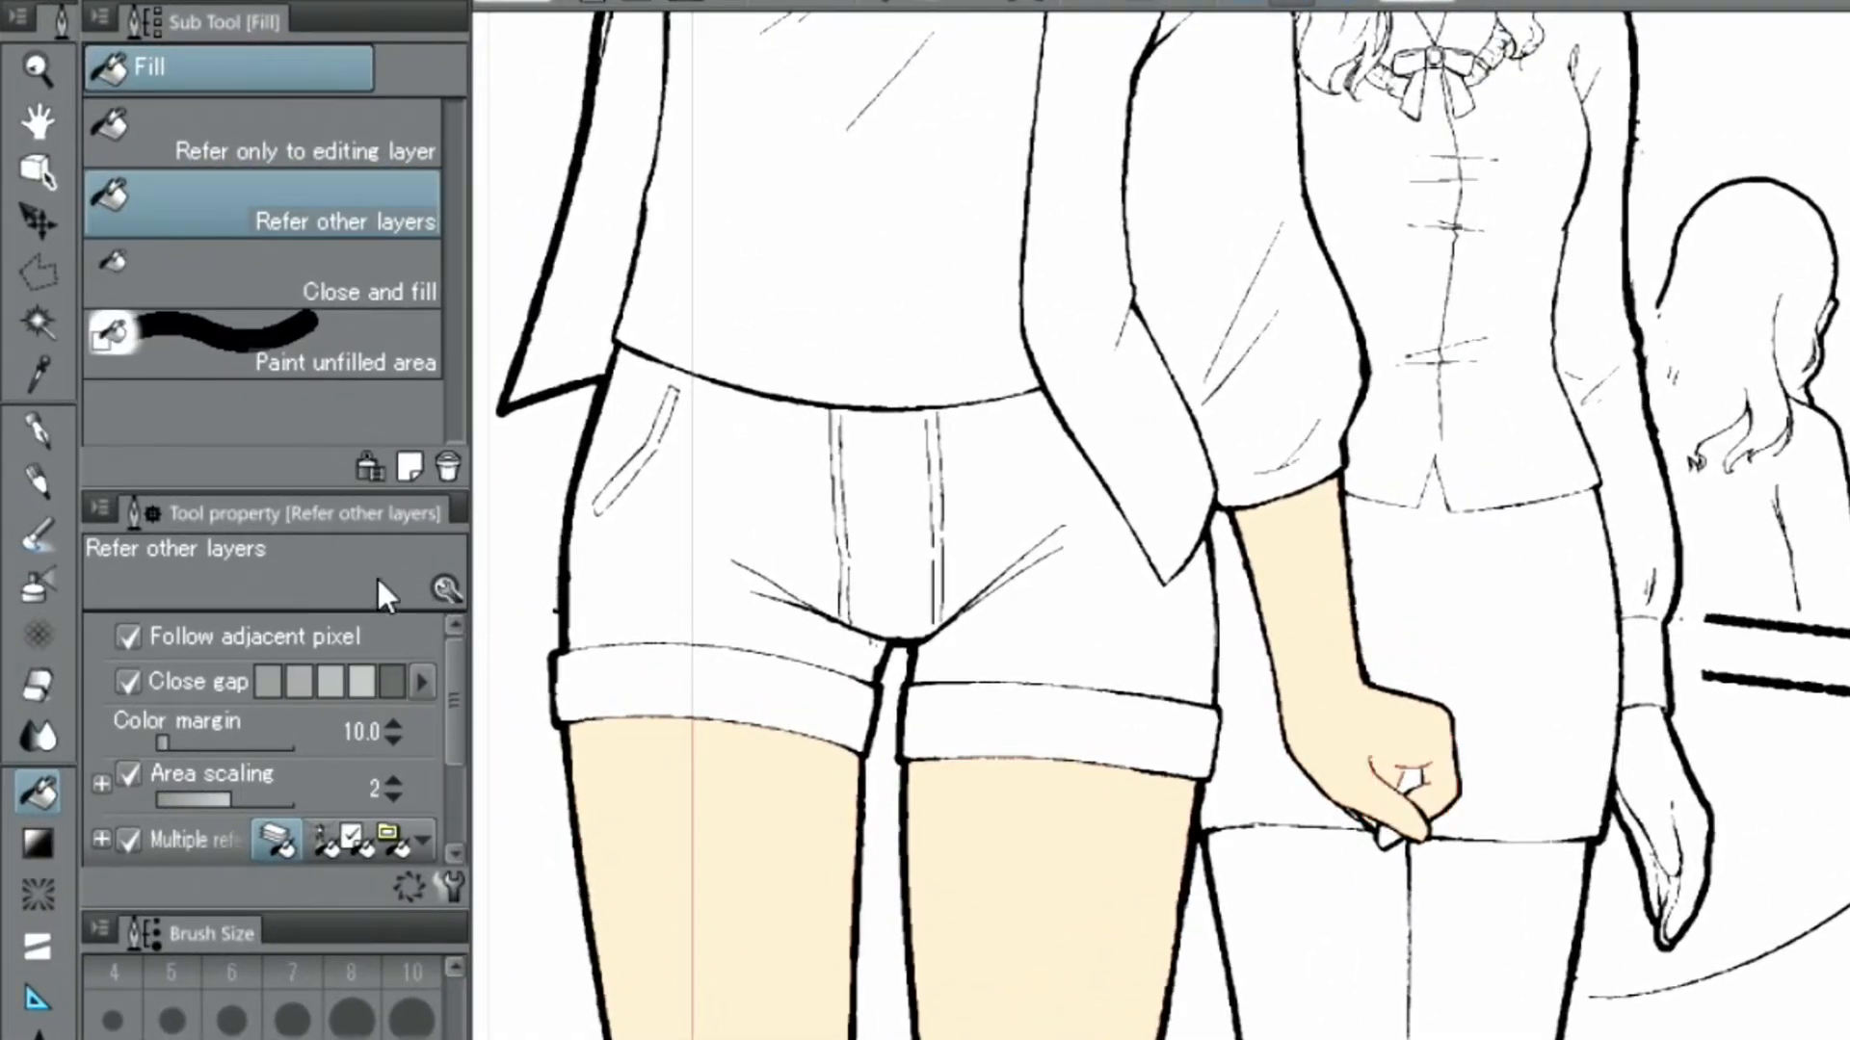
pyautogui.click(251, 275)
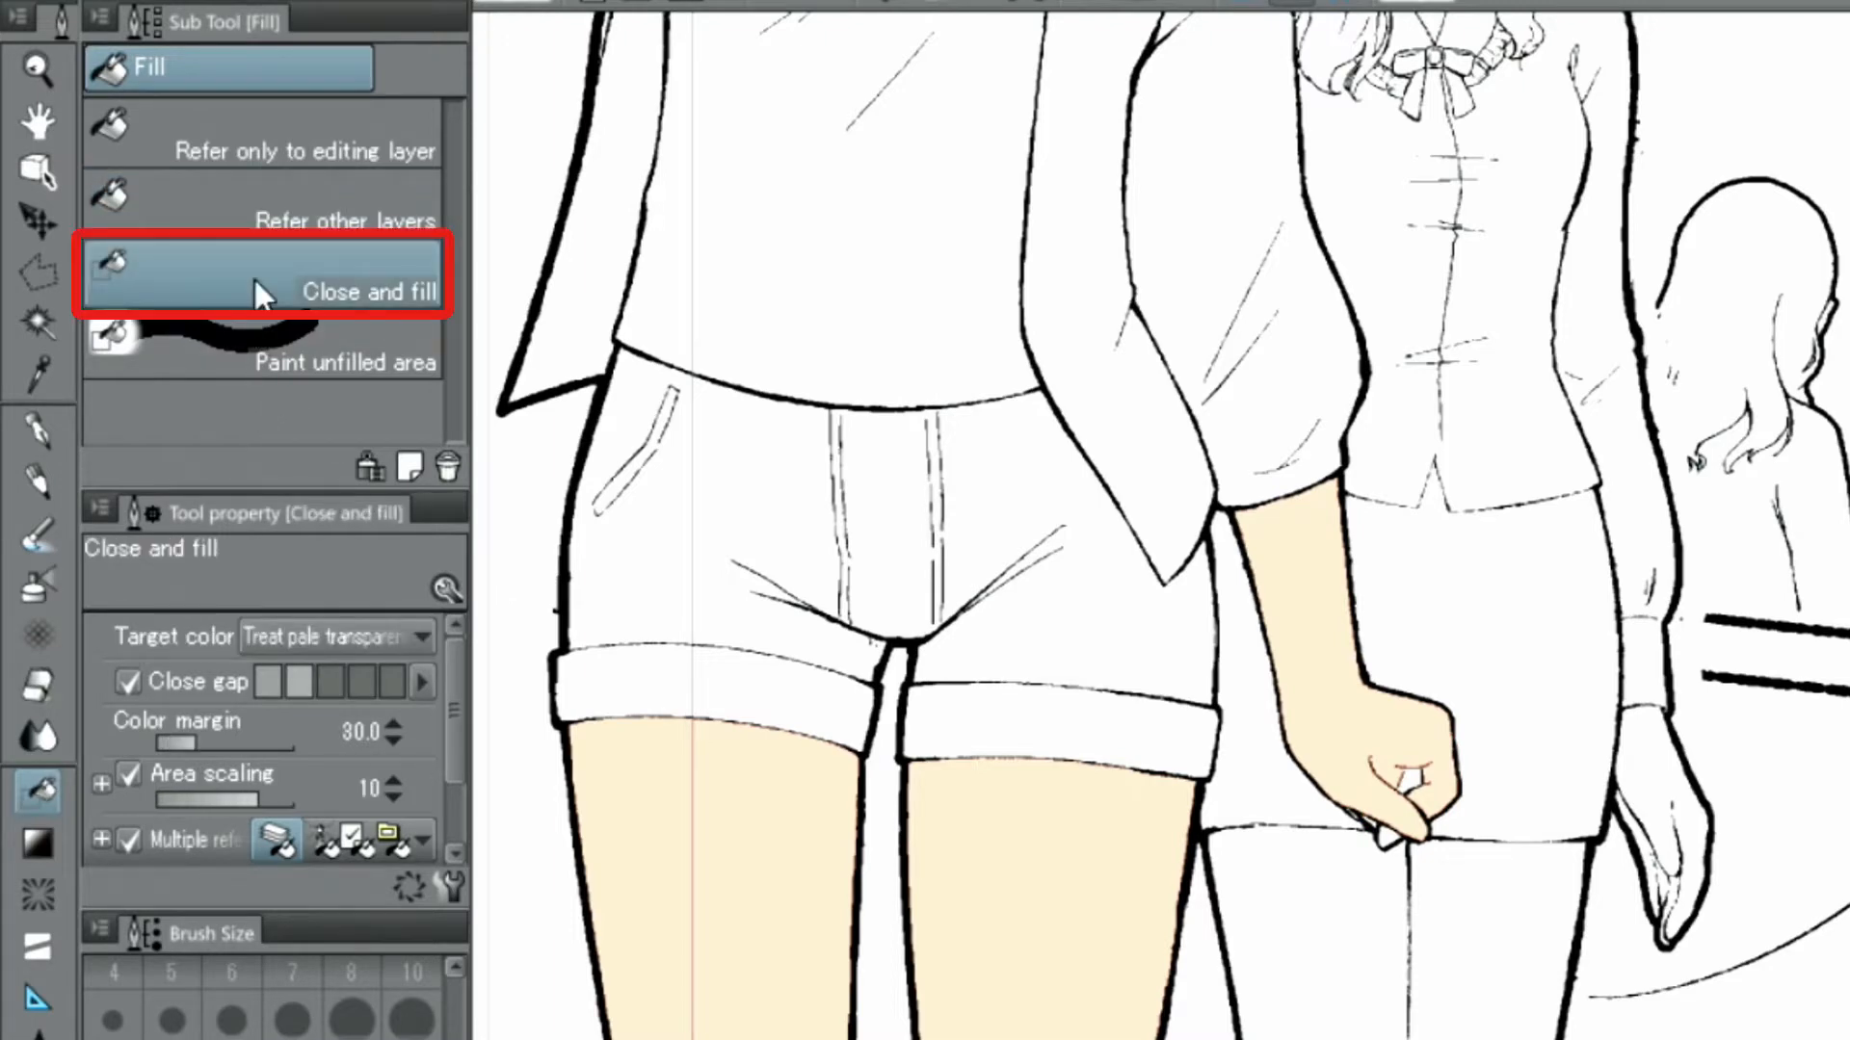
pyautogui.moveTo(1363, 747)
pyautogui.mouseDown()
pyautogui.moveTo(1473, 761)
pyautogui.moveTo(1380, 860)
pyautogui.moveTo(1344, 788)
pyautogui.moveTo(1360, 753)
pyautogui.mouseUp()
# Step: Fill the face, neck and raised arm with the skin tone using Refer other layers, and the raised fingers using Paint unfilled area
pyautogui.moveTo(1444, 126); pyautogui.dragTo(1551, 867)
pyautogui.moveTo(1377, 29); pyautogui.dragTo(1565, 627)
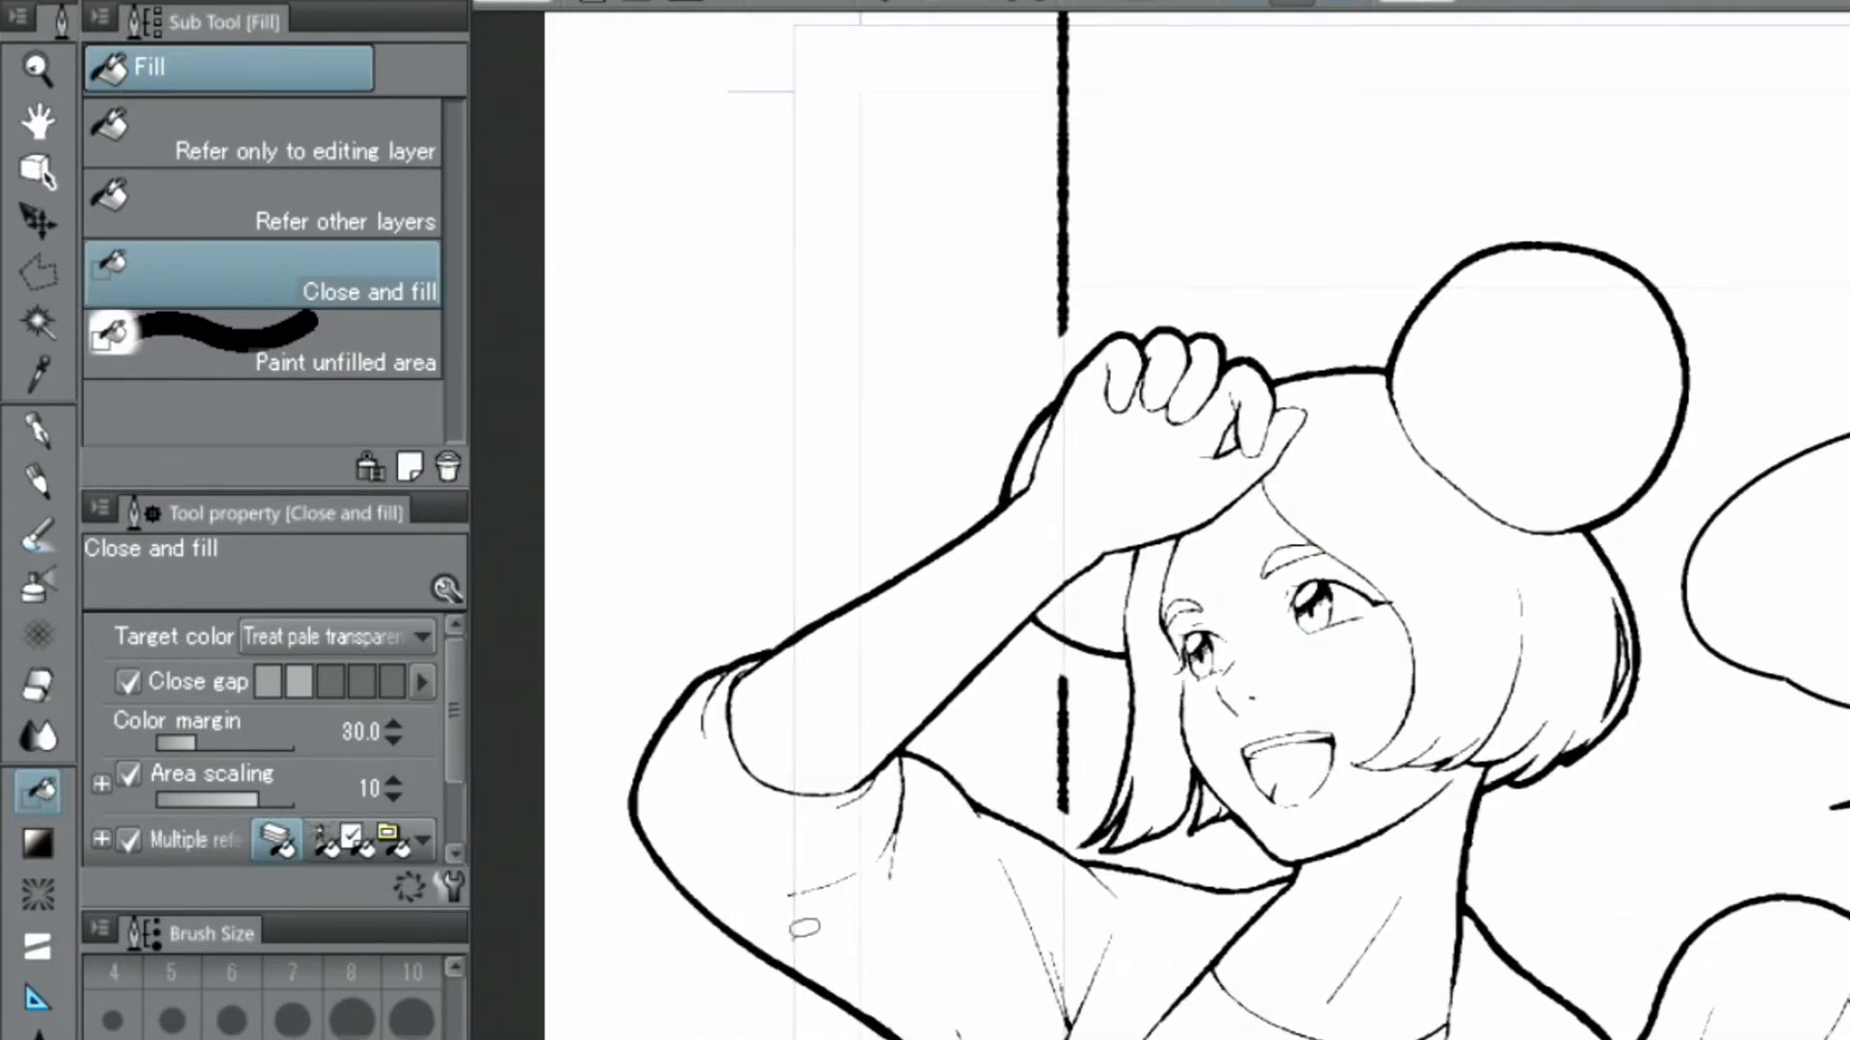
pyautogui.click(385, 222)
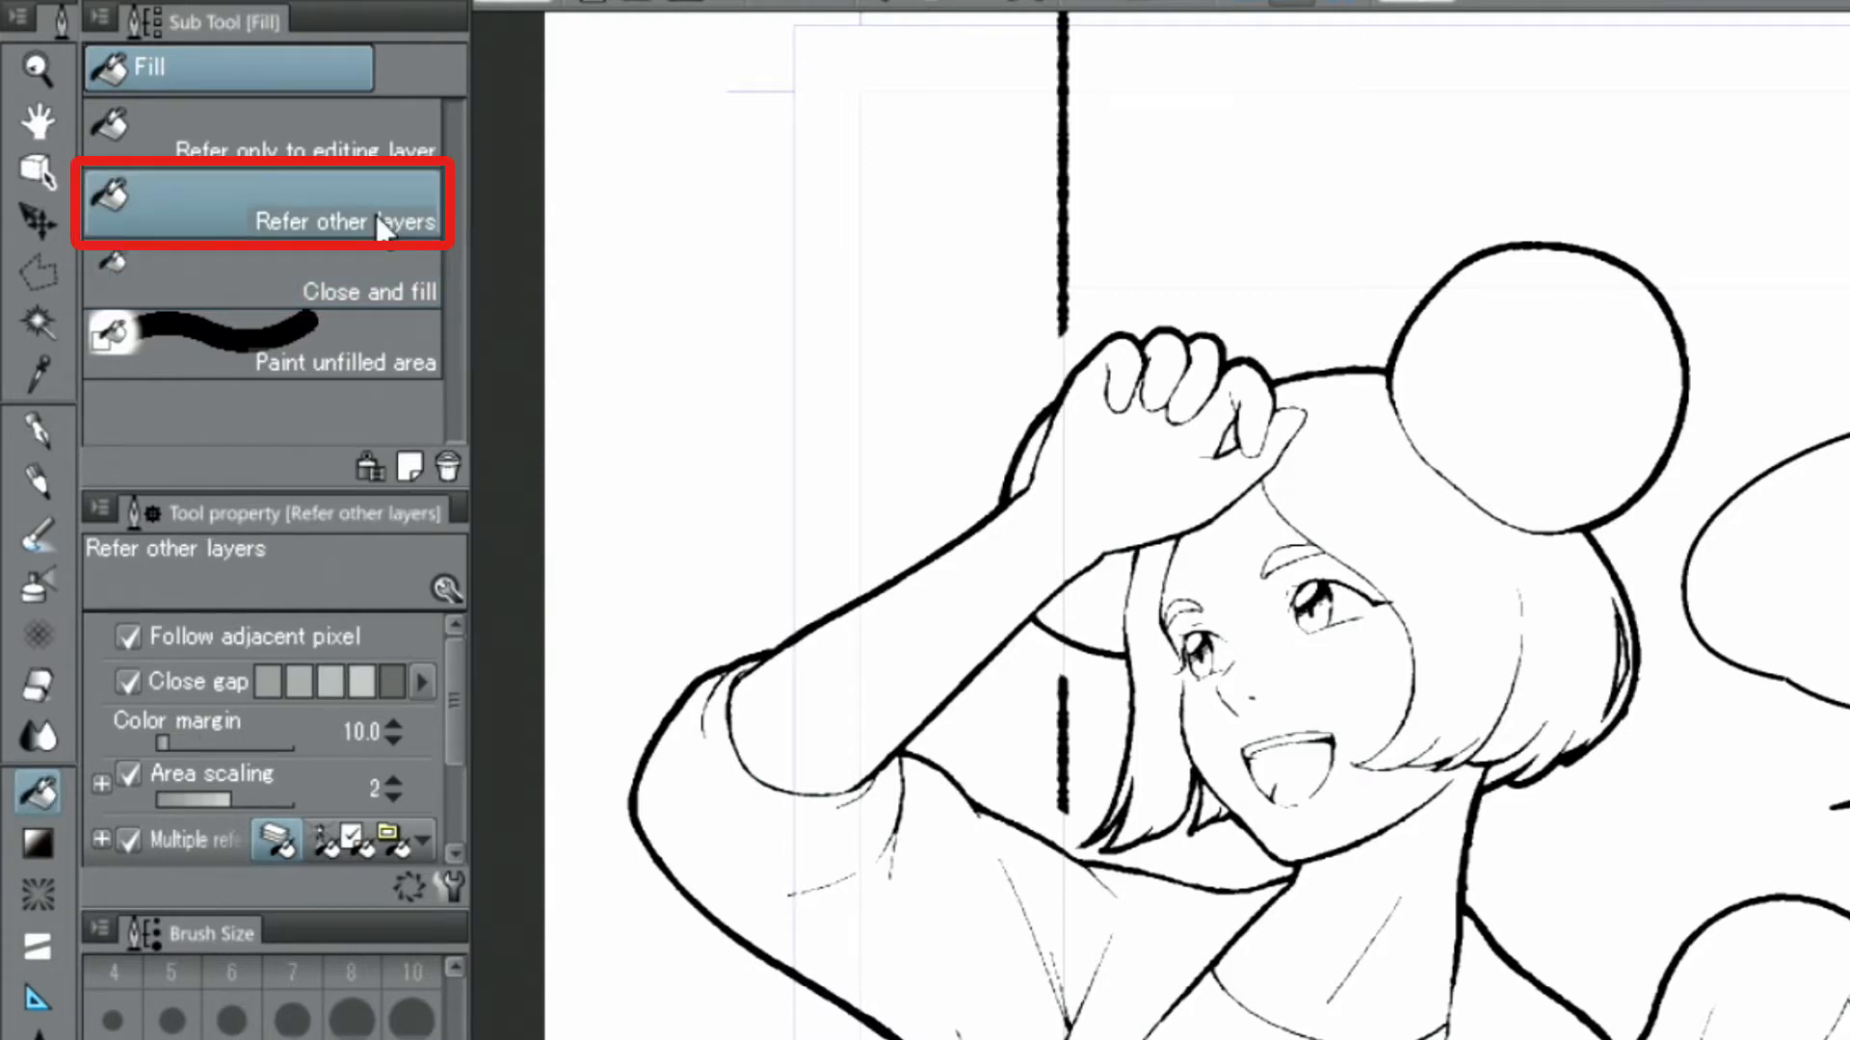
pyautogui.click(1238, 576)
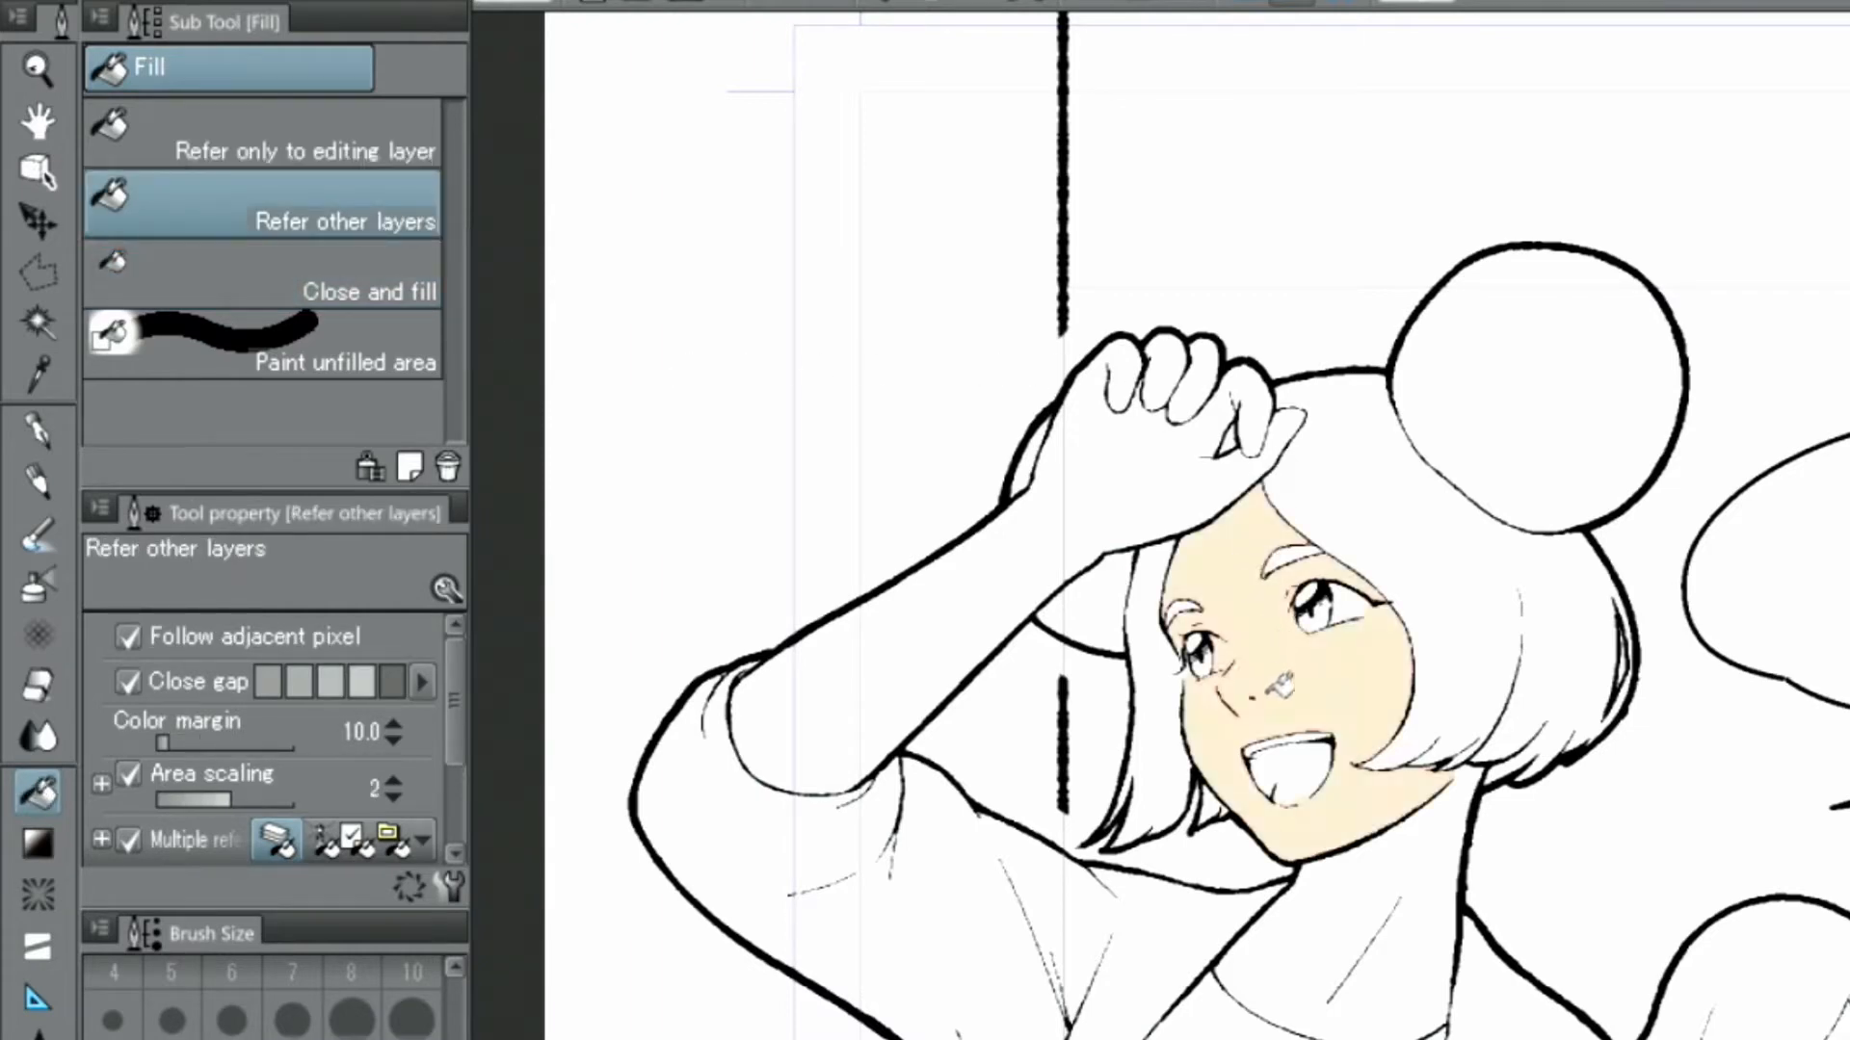
pyautogui.click(1337, 891)
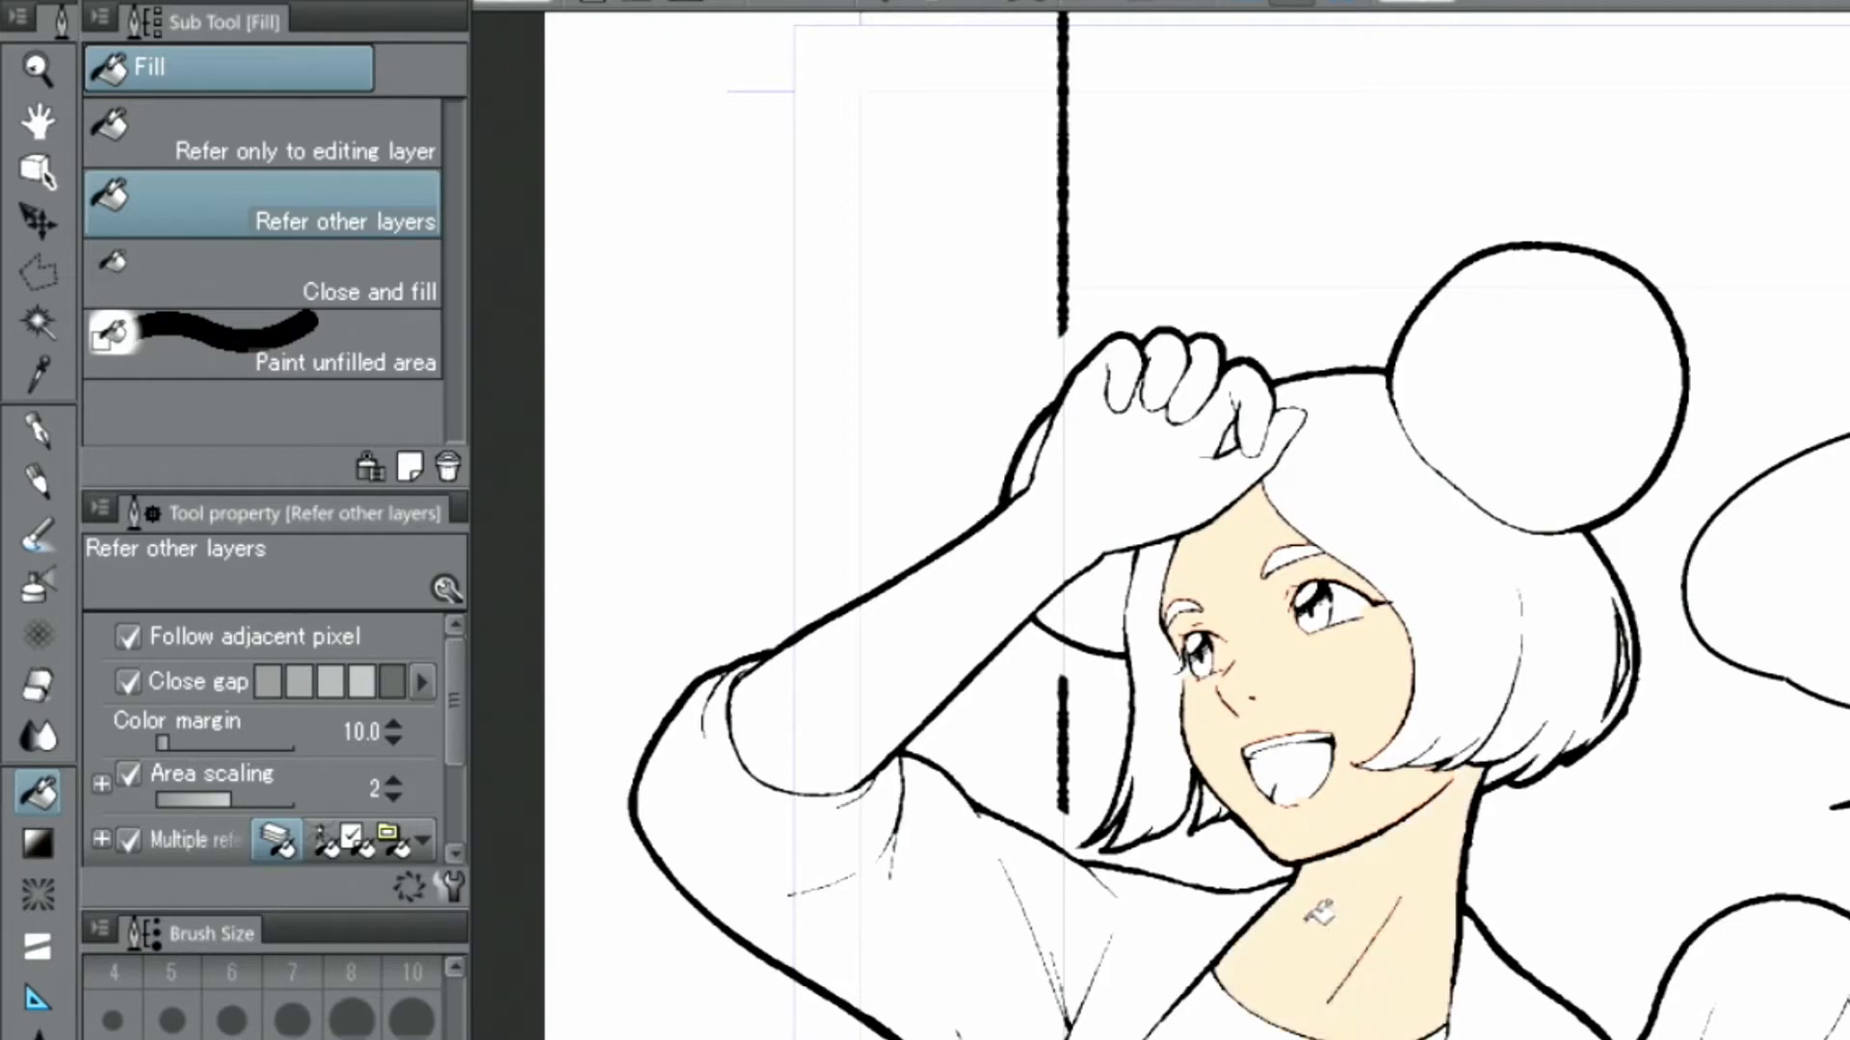
pyautogui.click(1039, 541)
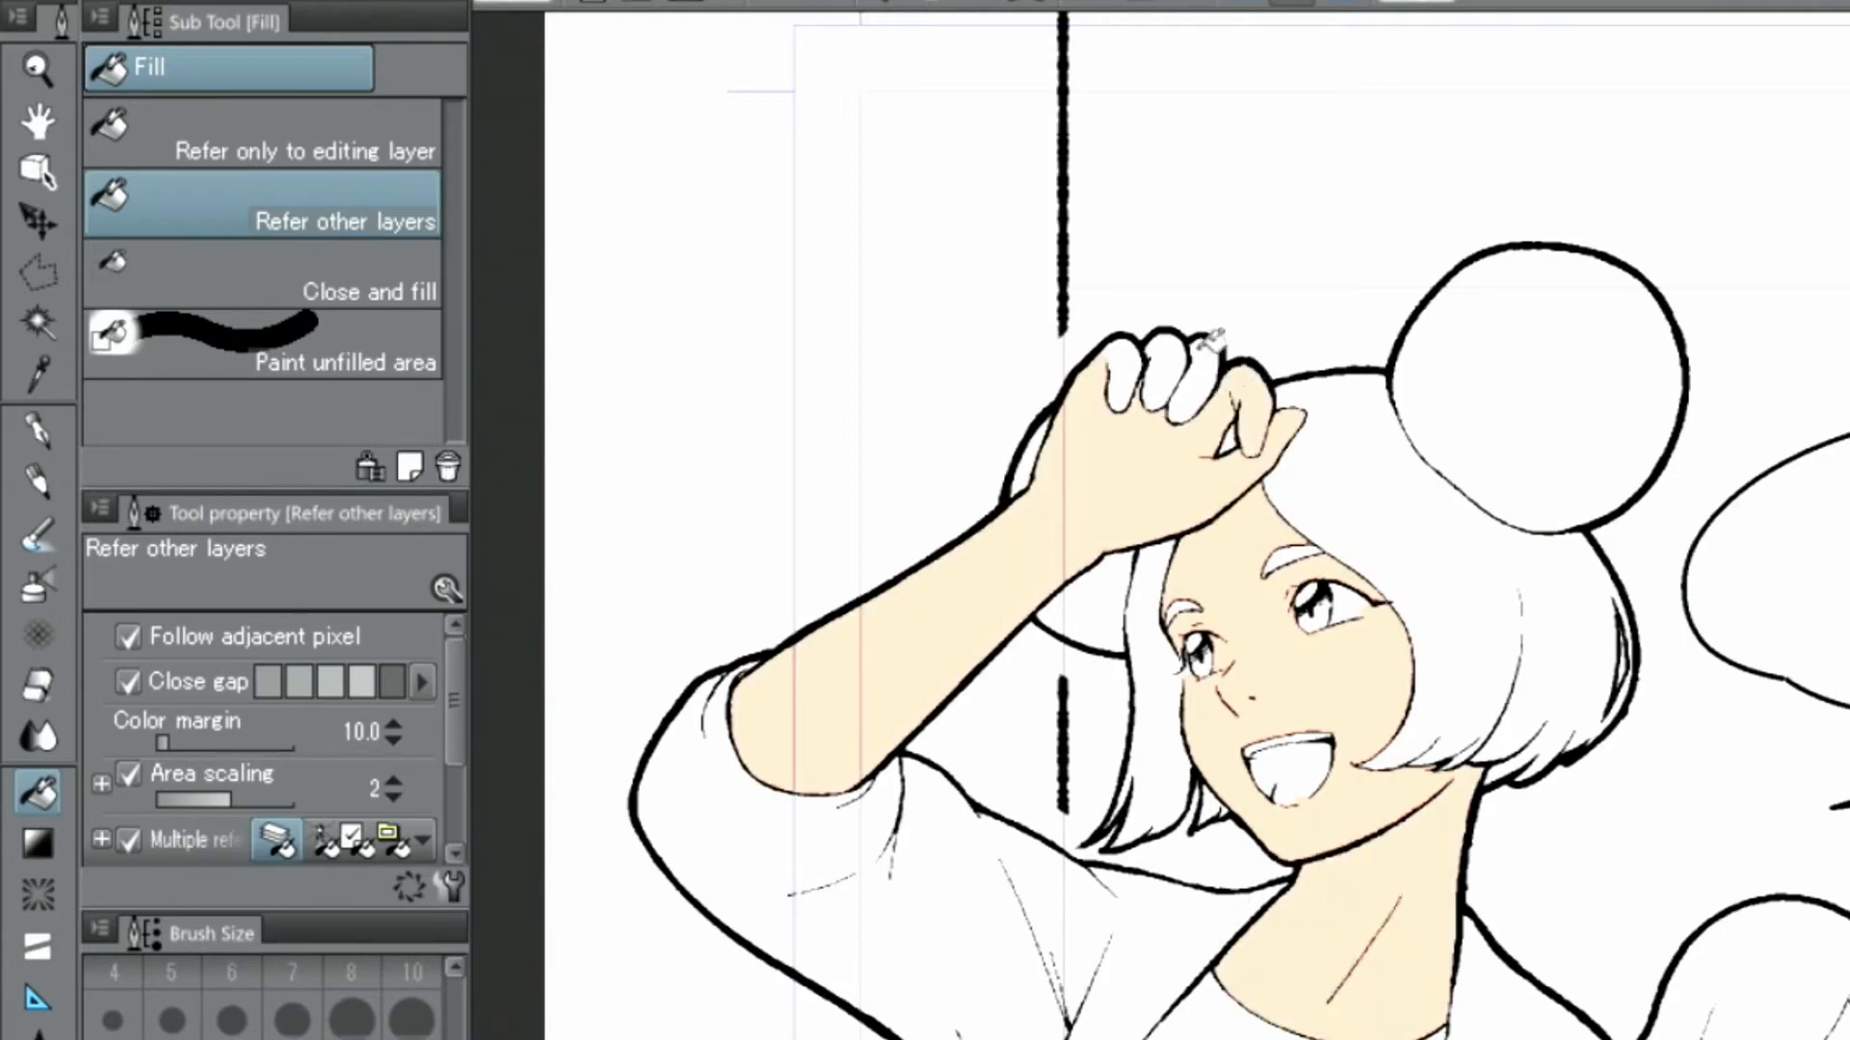
pyautogui.click(374, 362)
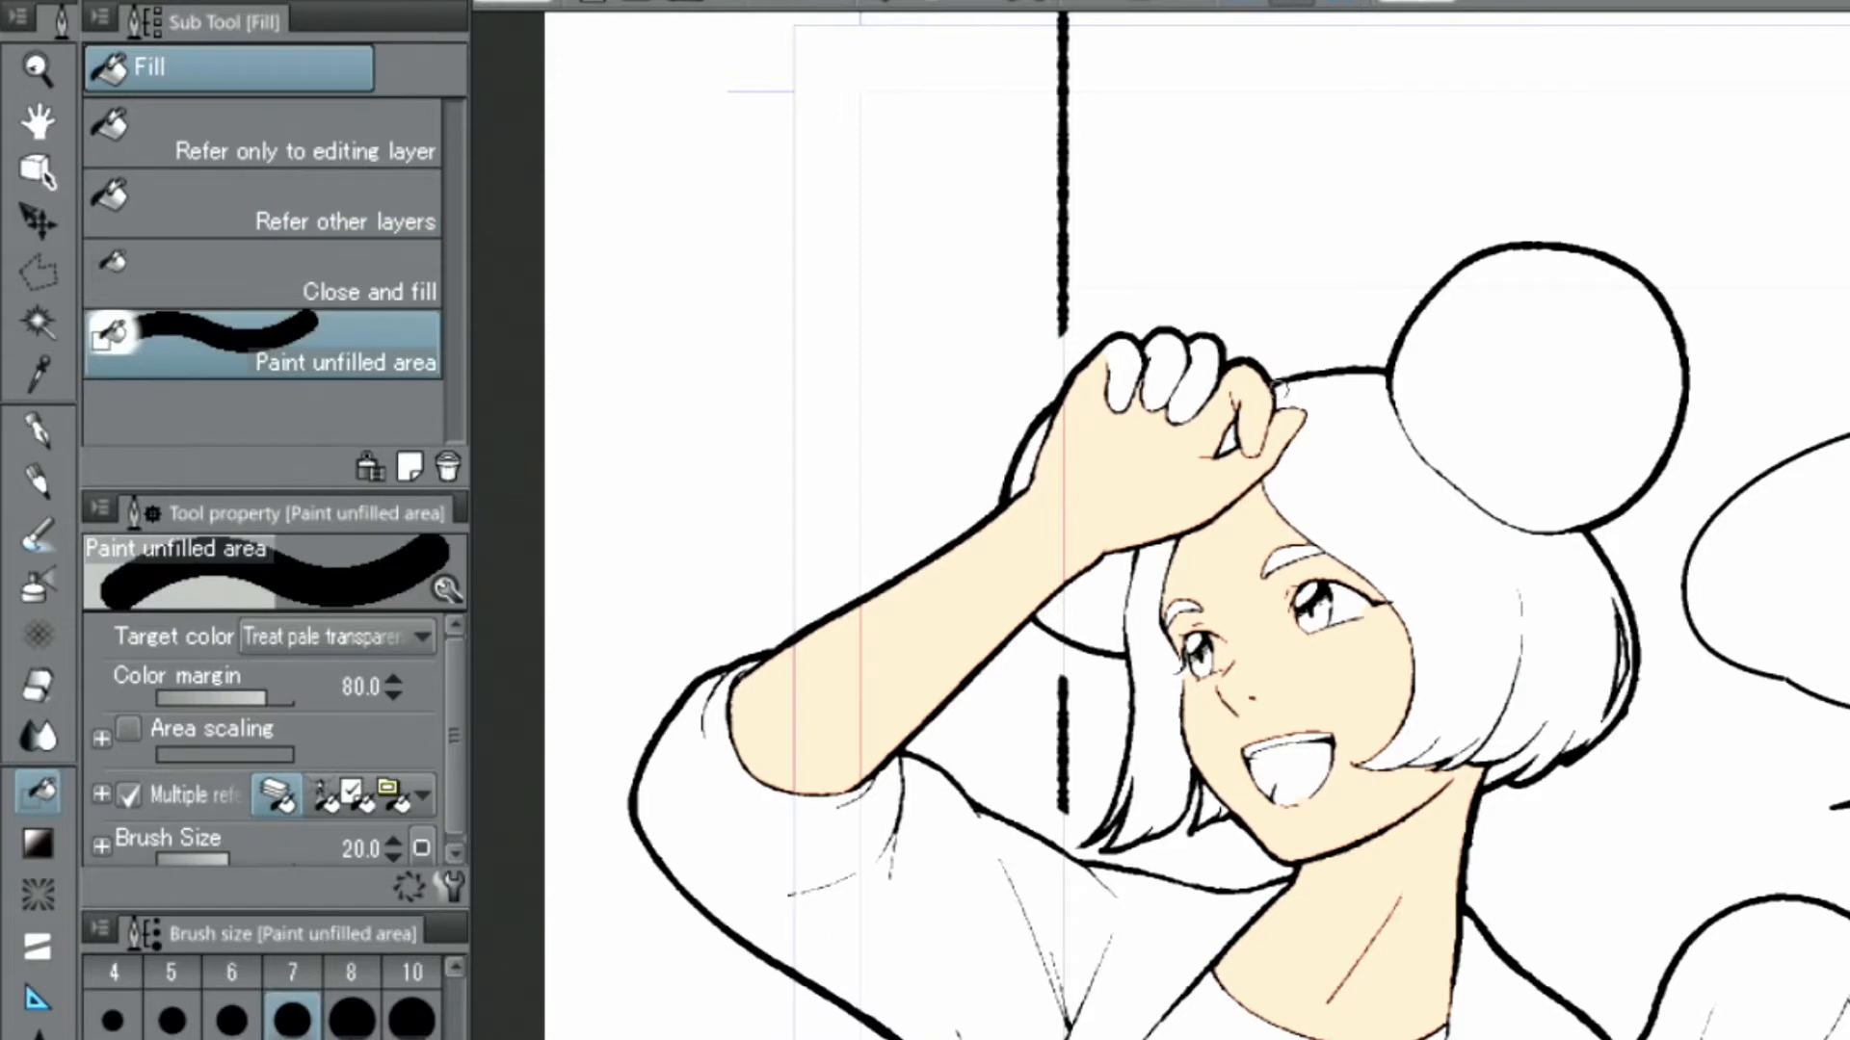
pyautogui.moveTo(1125, 352)
pyautogui.mouseDown()
pyautogui.moveTo(1189, 362)
pyautogui.moveTo(1210, 348)
pyautogui.moveTo(1206, 382)
pyautogui.moveTo(1159, 424)
pyautogui.moveTo(1213, 356)
pyautogui.moveTo(1157, 401)
pyautogui.moveTo(1175, 353)
pyautogui.moveTo(1157, 353)
pyautogui.moveTo(1113, 383)
pyautogui.mouseUp()
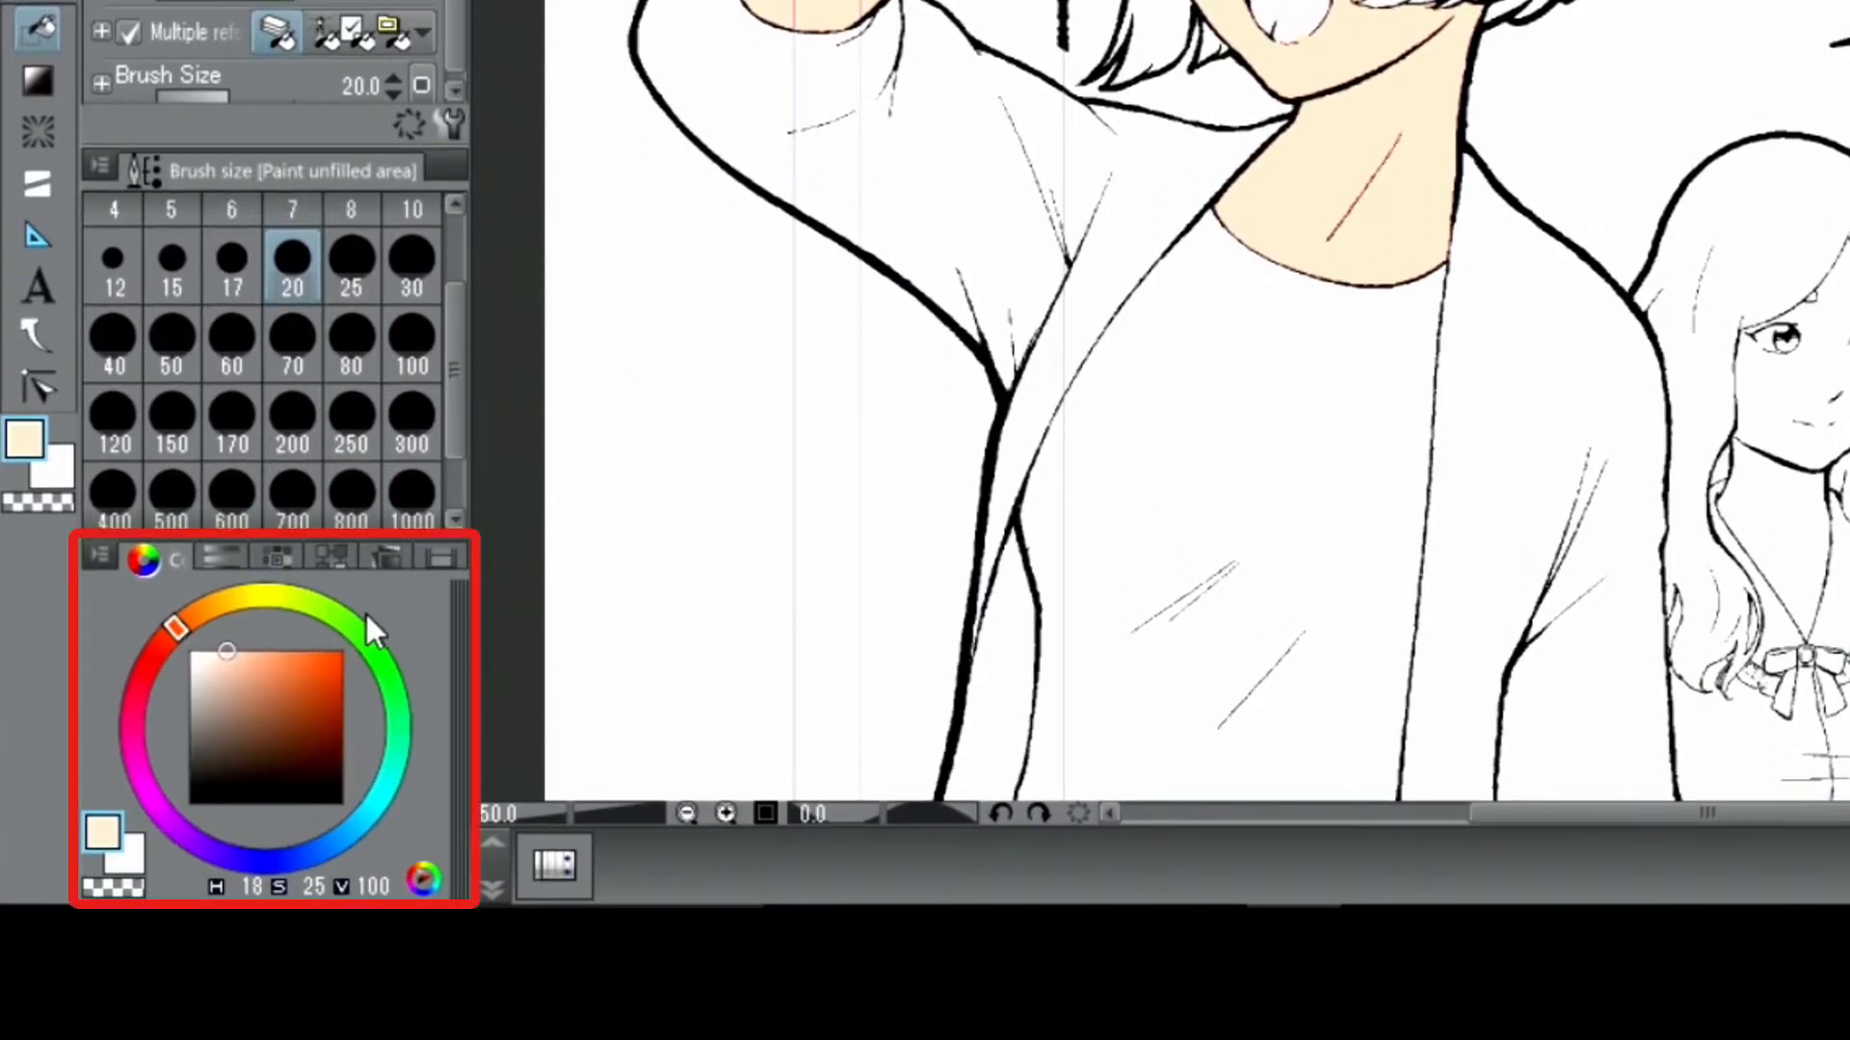
# Step: Set the drawing color to pink (H 325, S 72, V 100) and add a new layer above Layer 3
pyautogui.moveTo(169, 628)
pyautogui.mouseDown()
pyautogui.moveTo(131, 707)
pyautogui.moveTo(141, 729)
pyautogui.mouseUp()
pyautogui.moveTo(268, 654)
pyautogui.mouseDown()
pyautogui.moveTo(278, 602)
pyautogui.moveTo(300, 594)
pyautogui.mouseUp()
pyautogui.moveTo(132, 744); pyautogui.dragTo(129, 739)
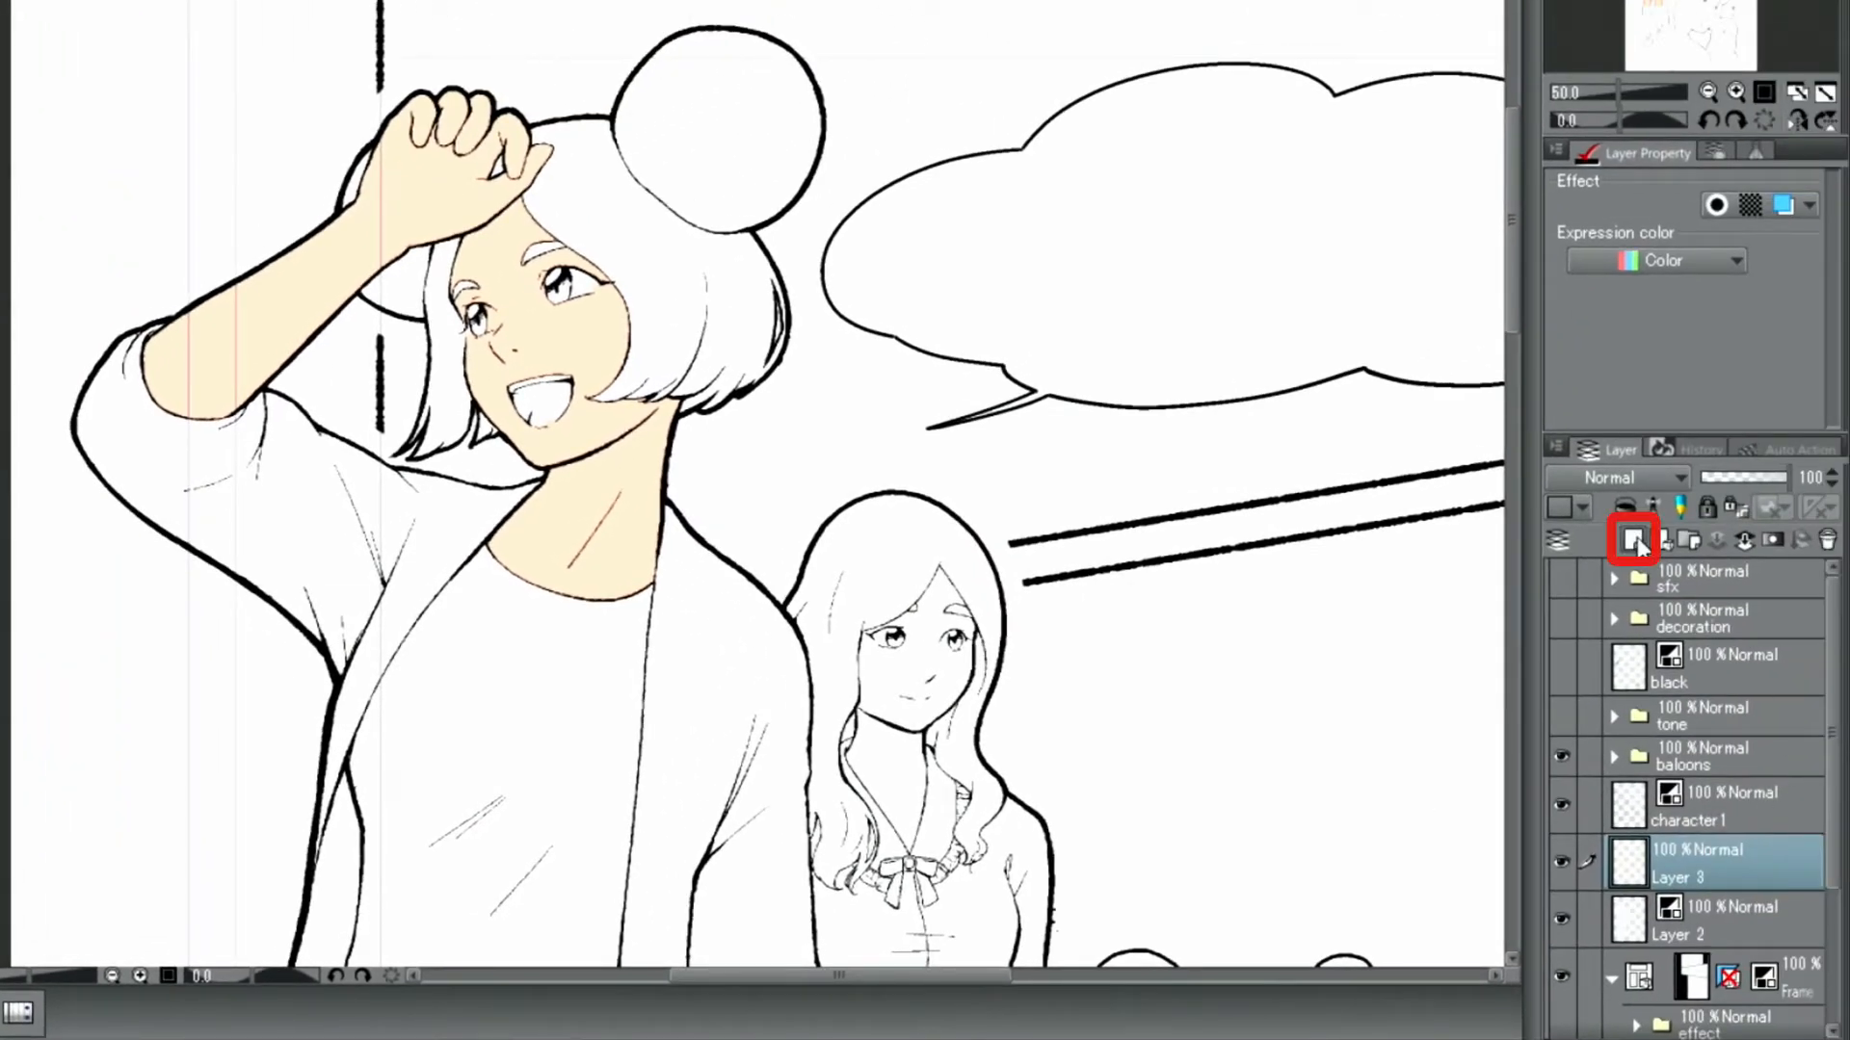
pyautogui.click(1635, 540)
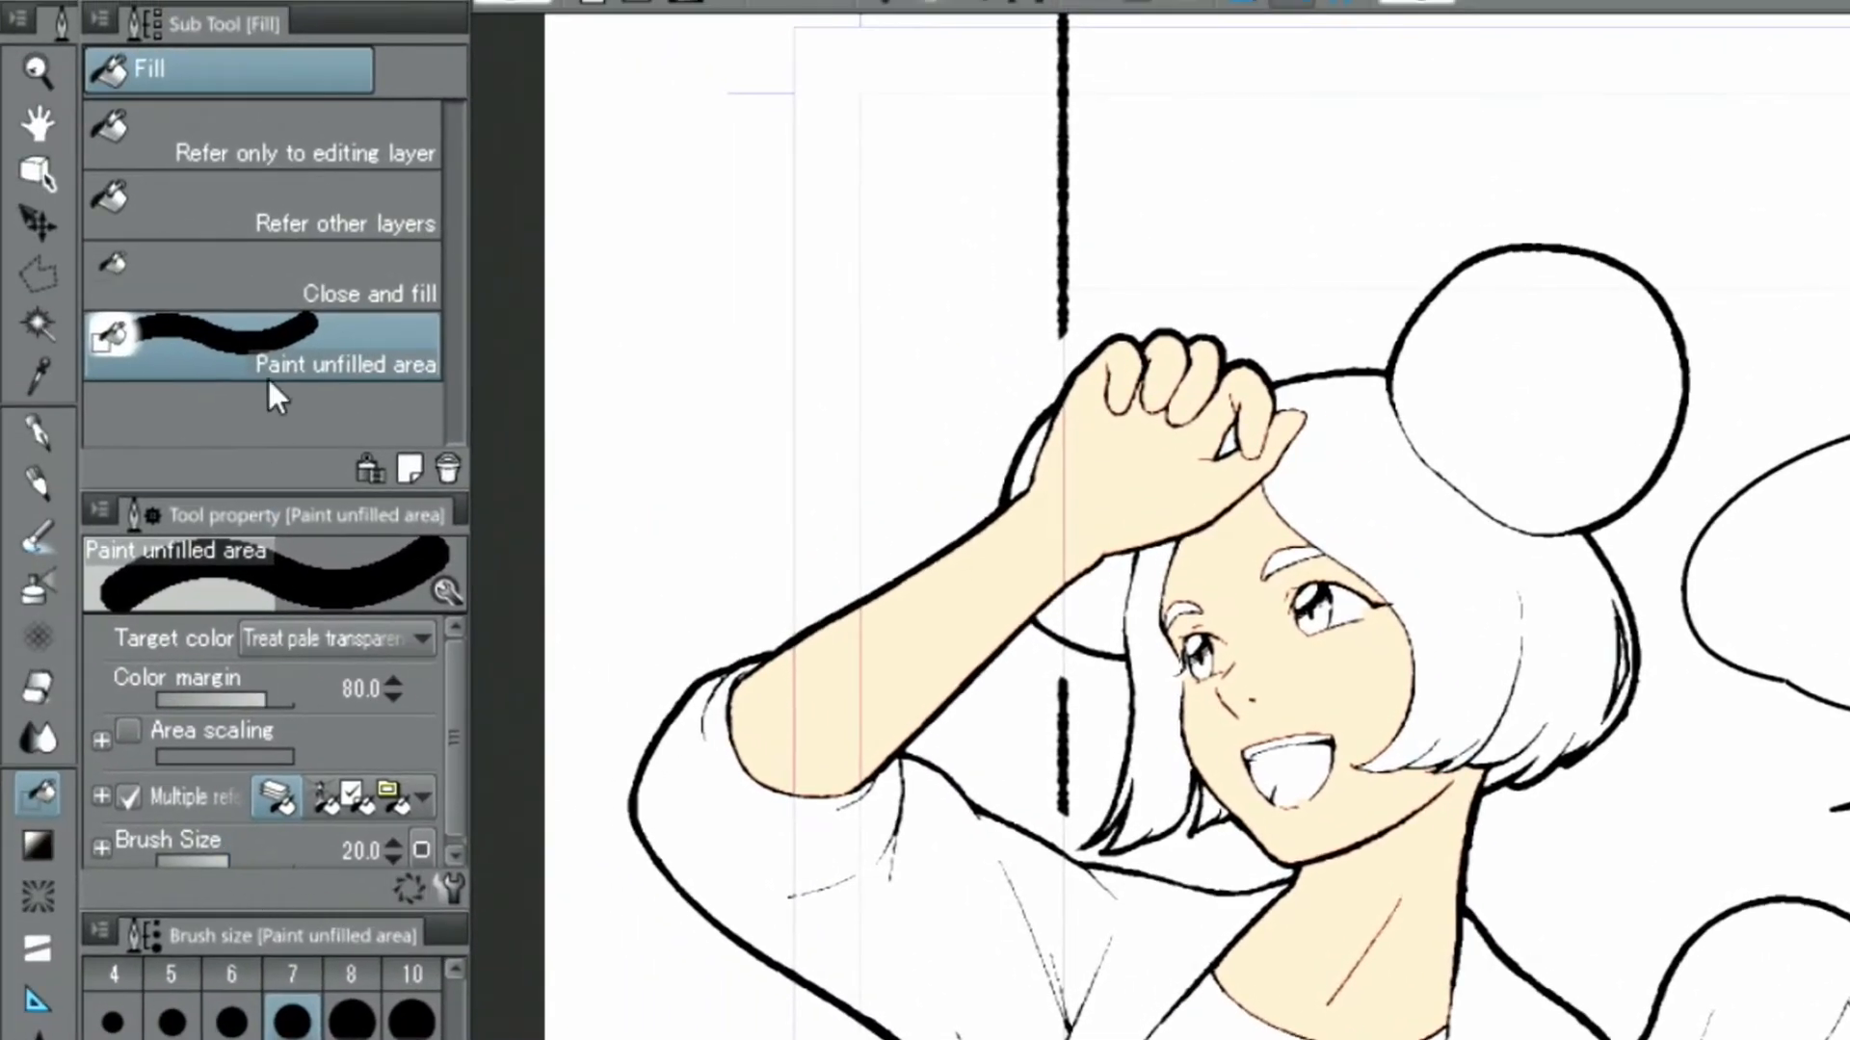
# Step: Fill all parts of the front character's jacket with the pink color using the Refer other layers fill
pyautogui.click(129, 155)
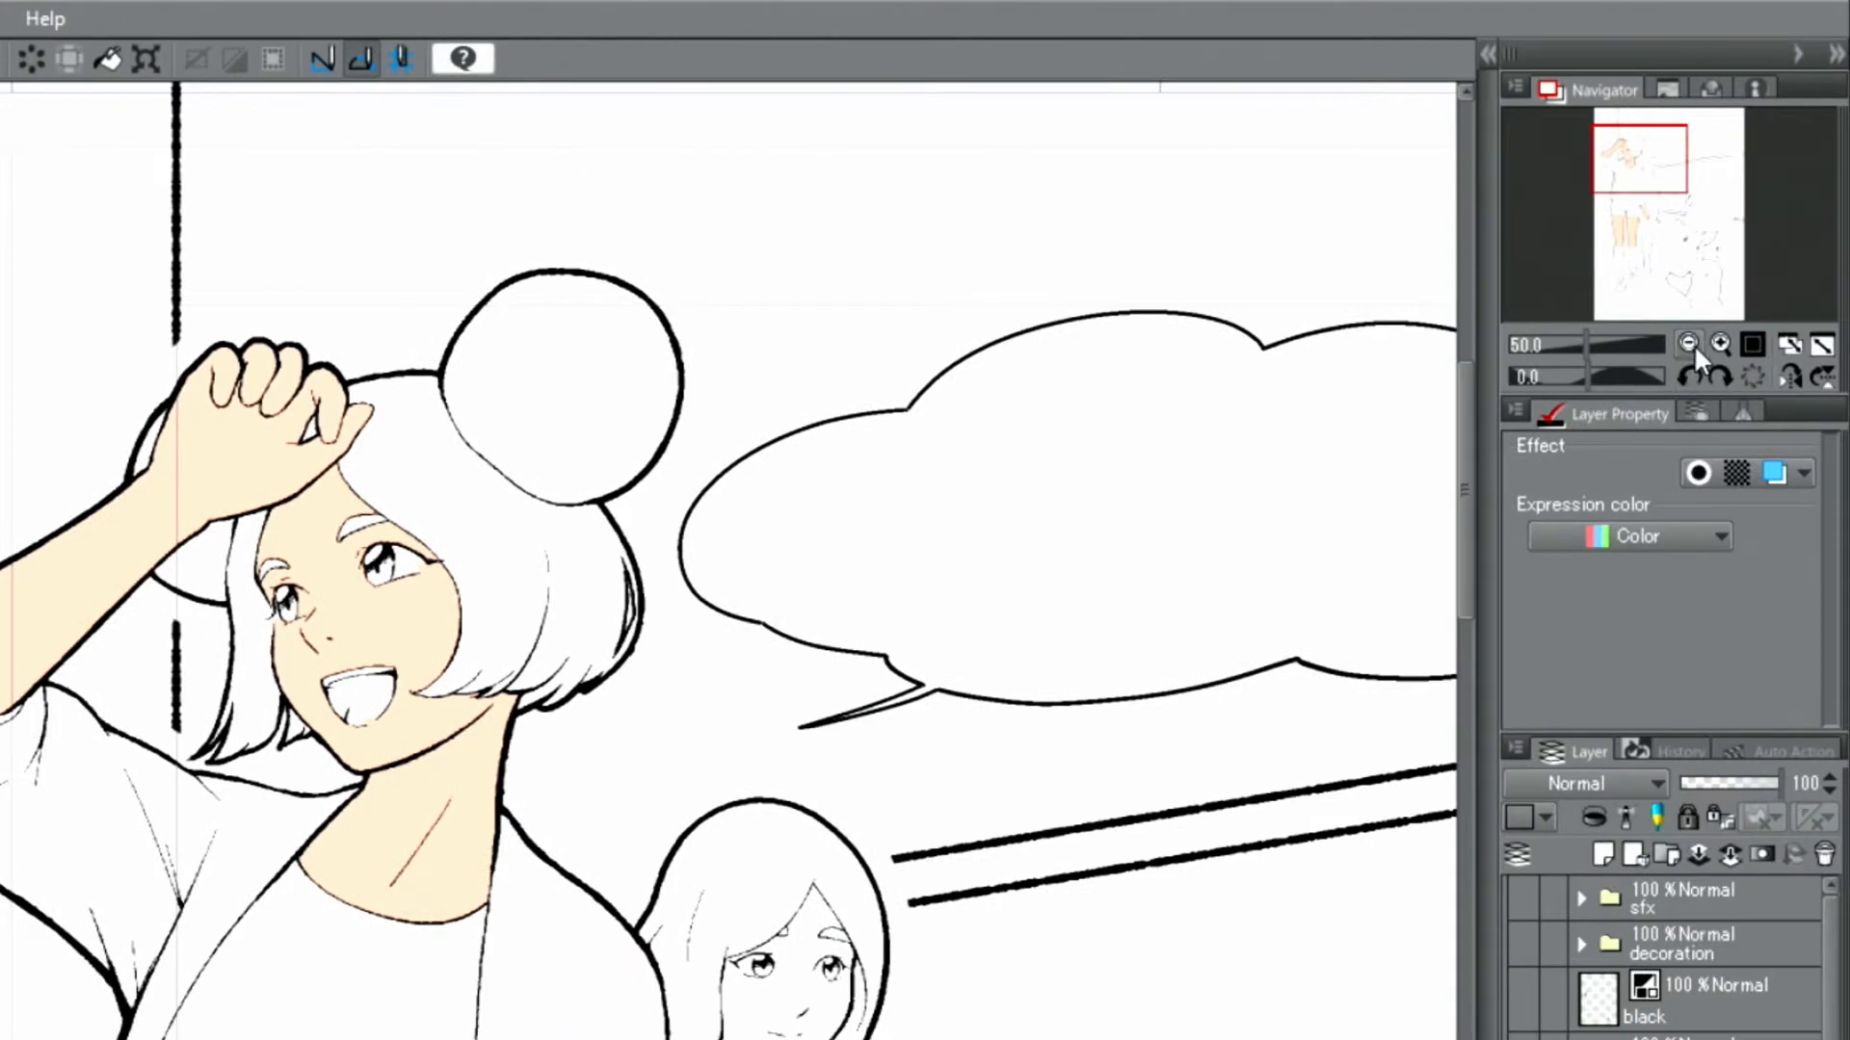
pyautogui.click(1688, 344)
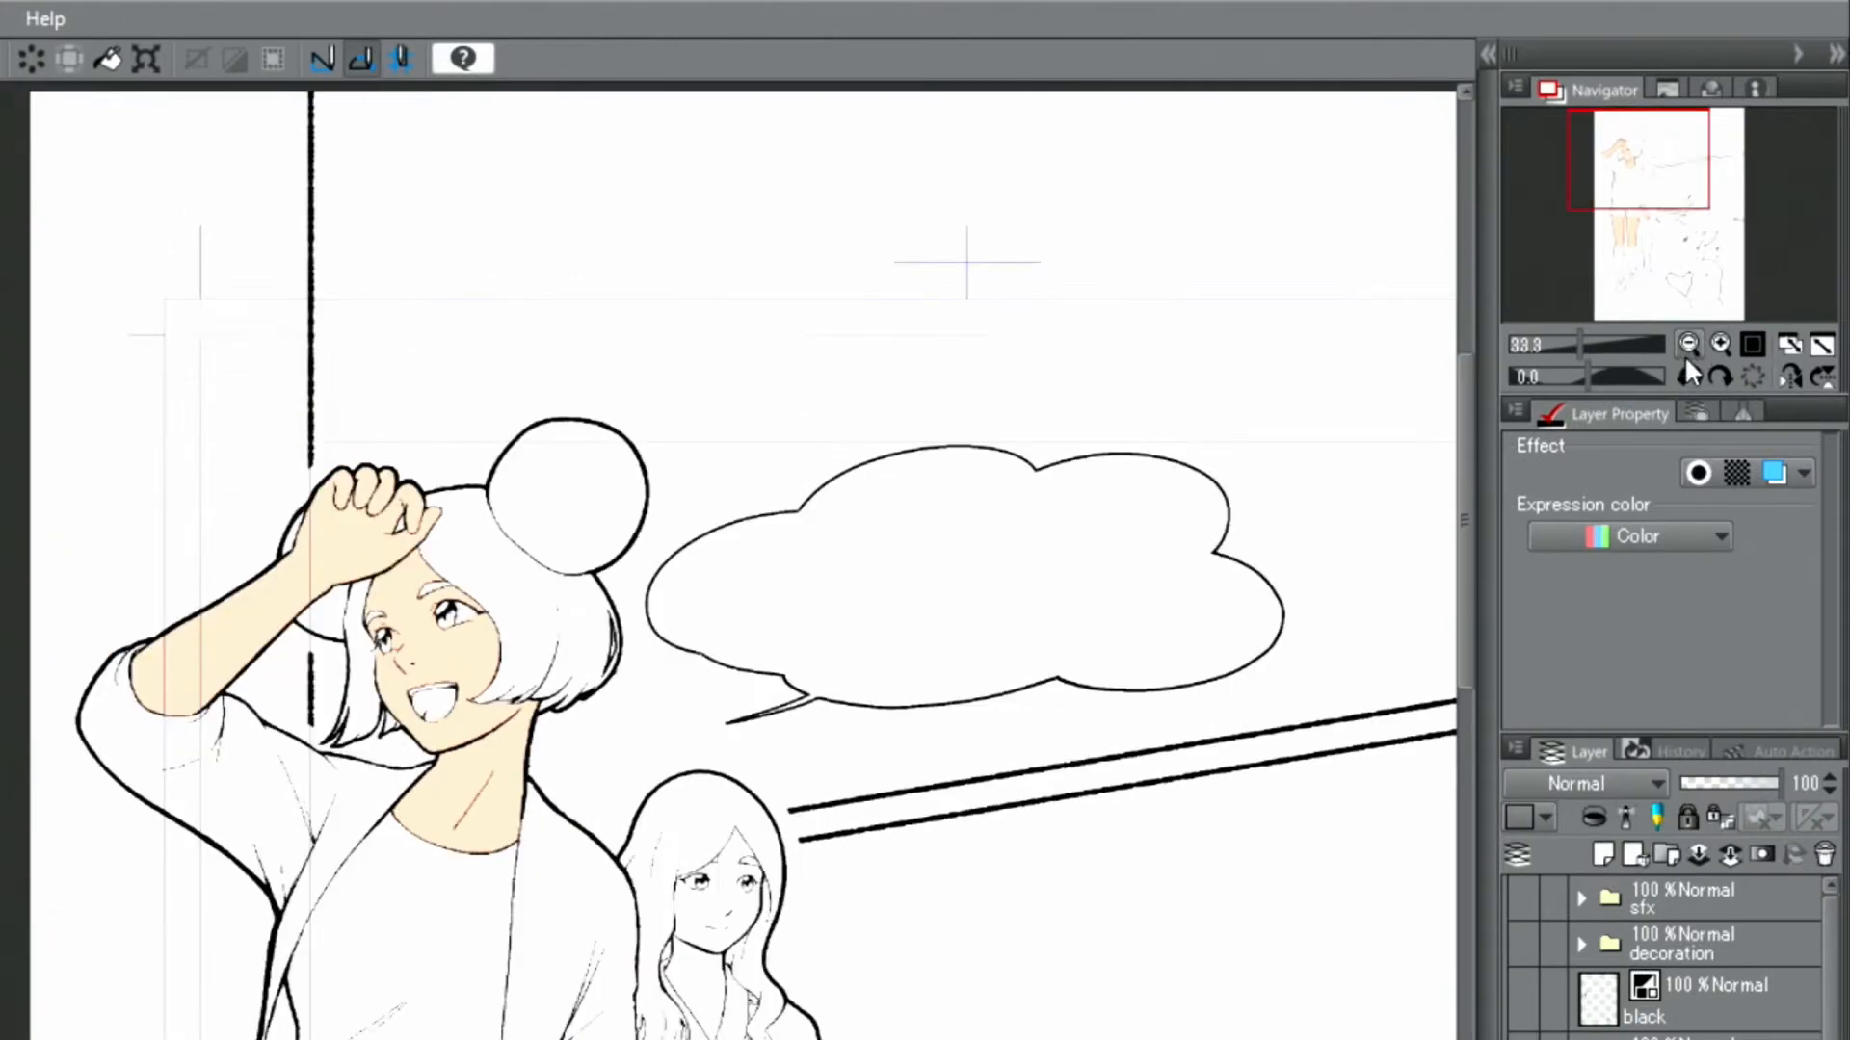
pyautogui.moveTo(1644, 155); pyautogui.dragTo(1648, 177)
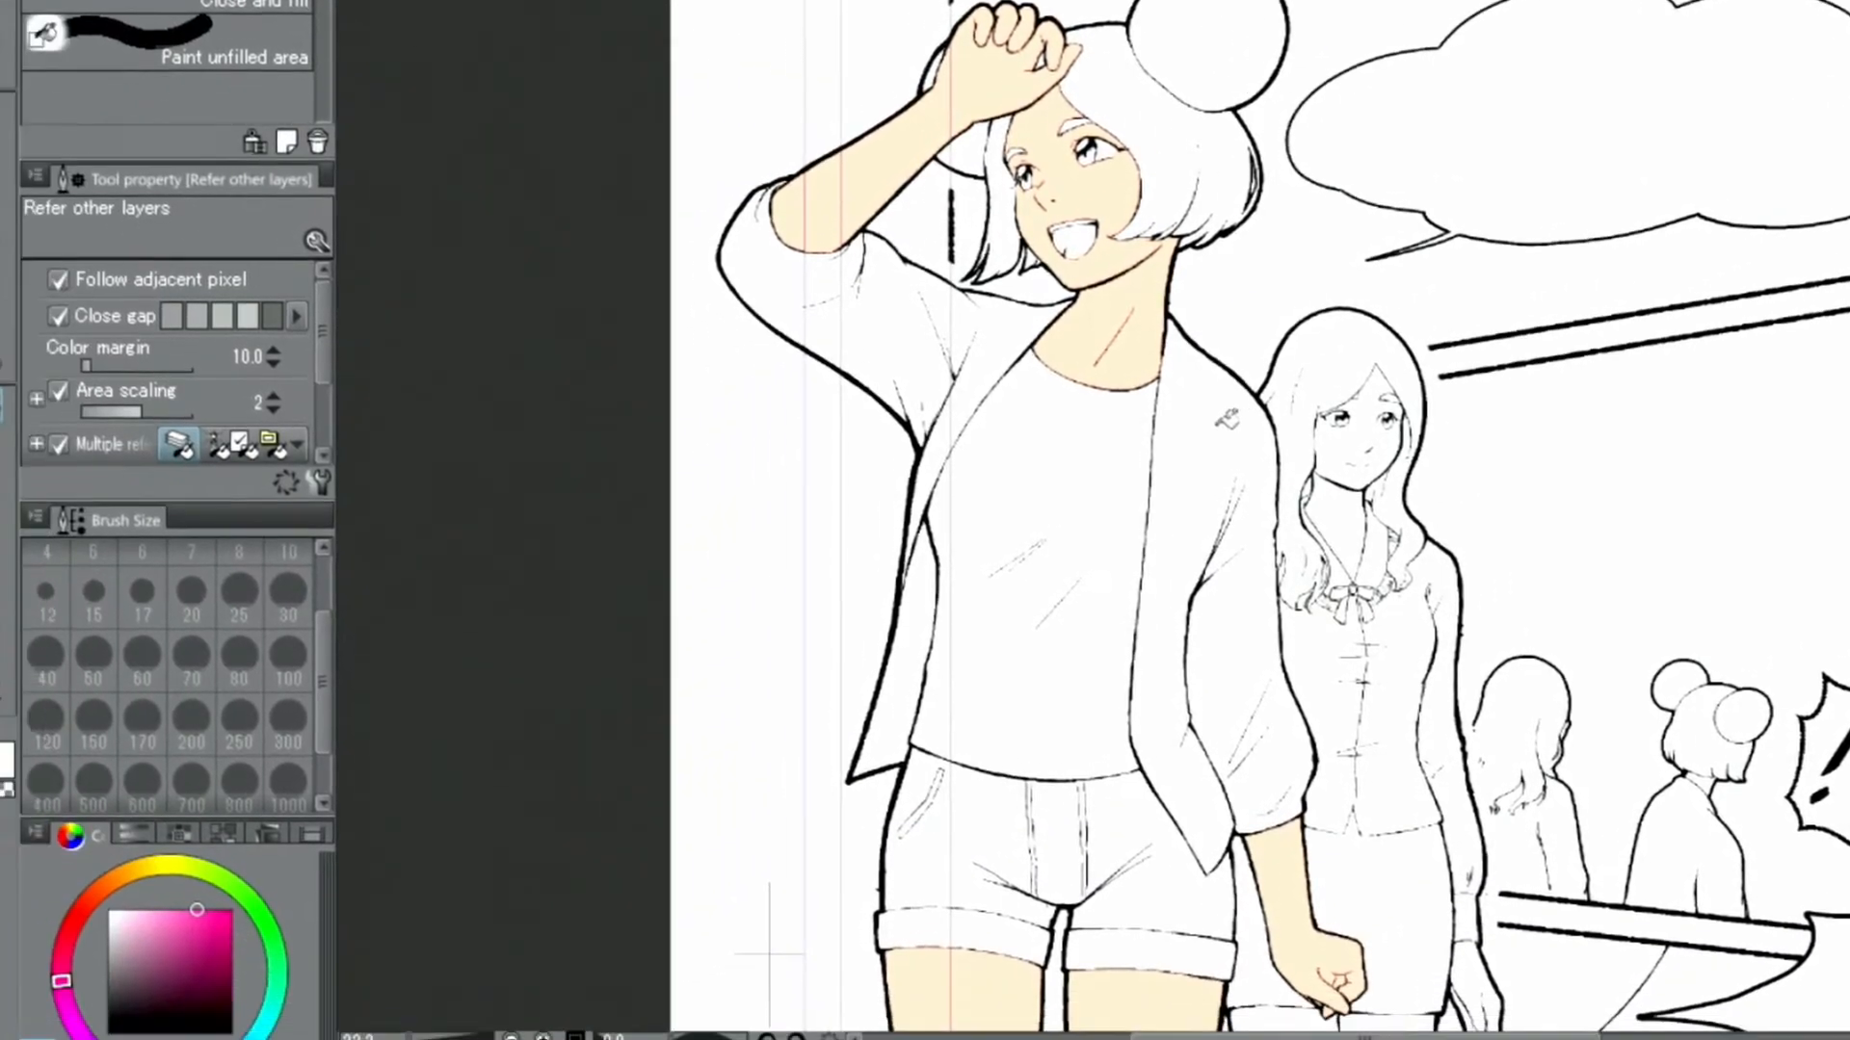
pyautogui.click(576, 735)
pyautogui.click(1011, 292)
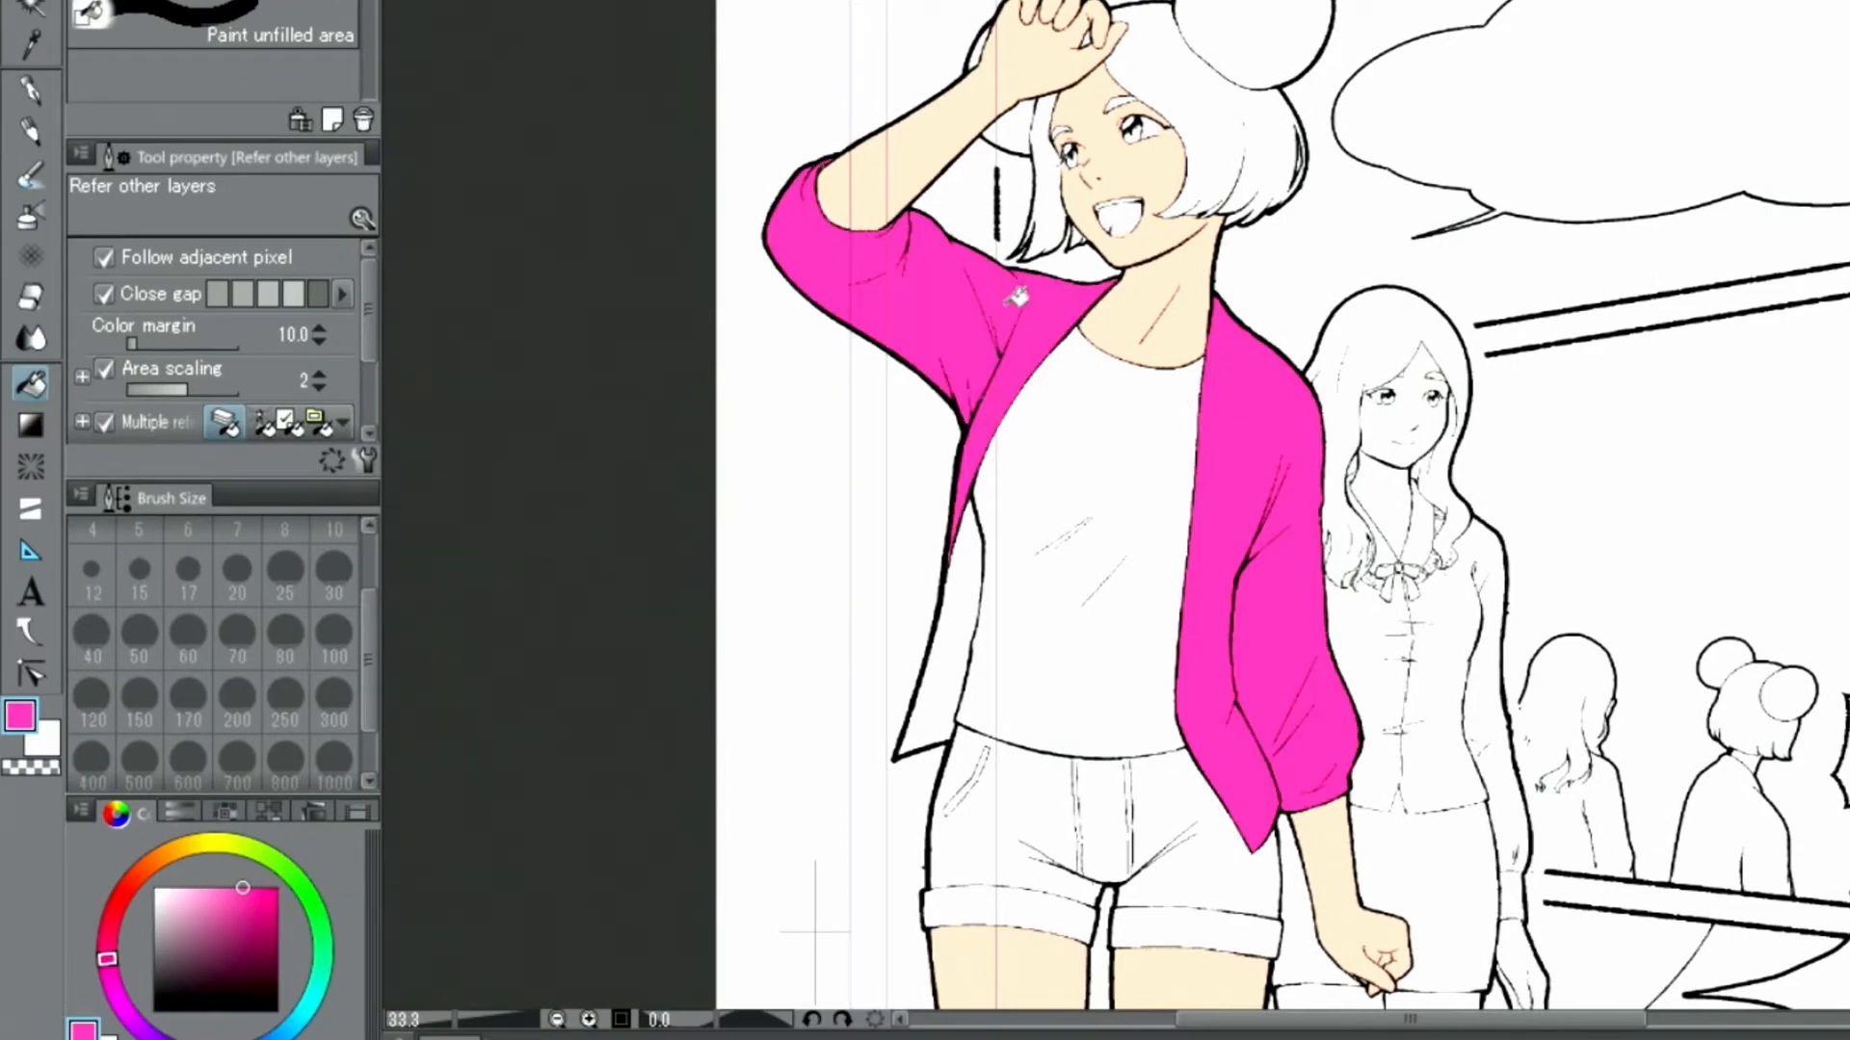
pyautogui.click(956, 576)
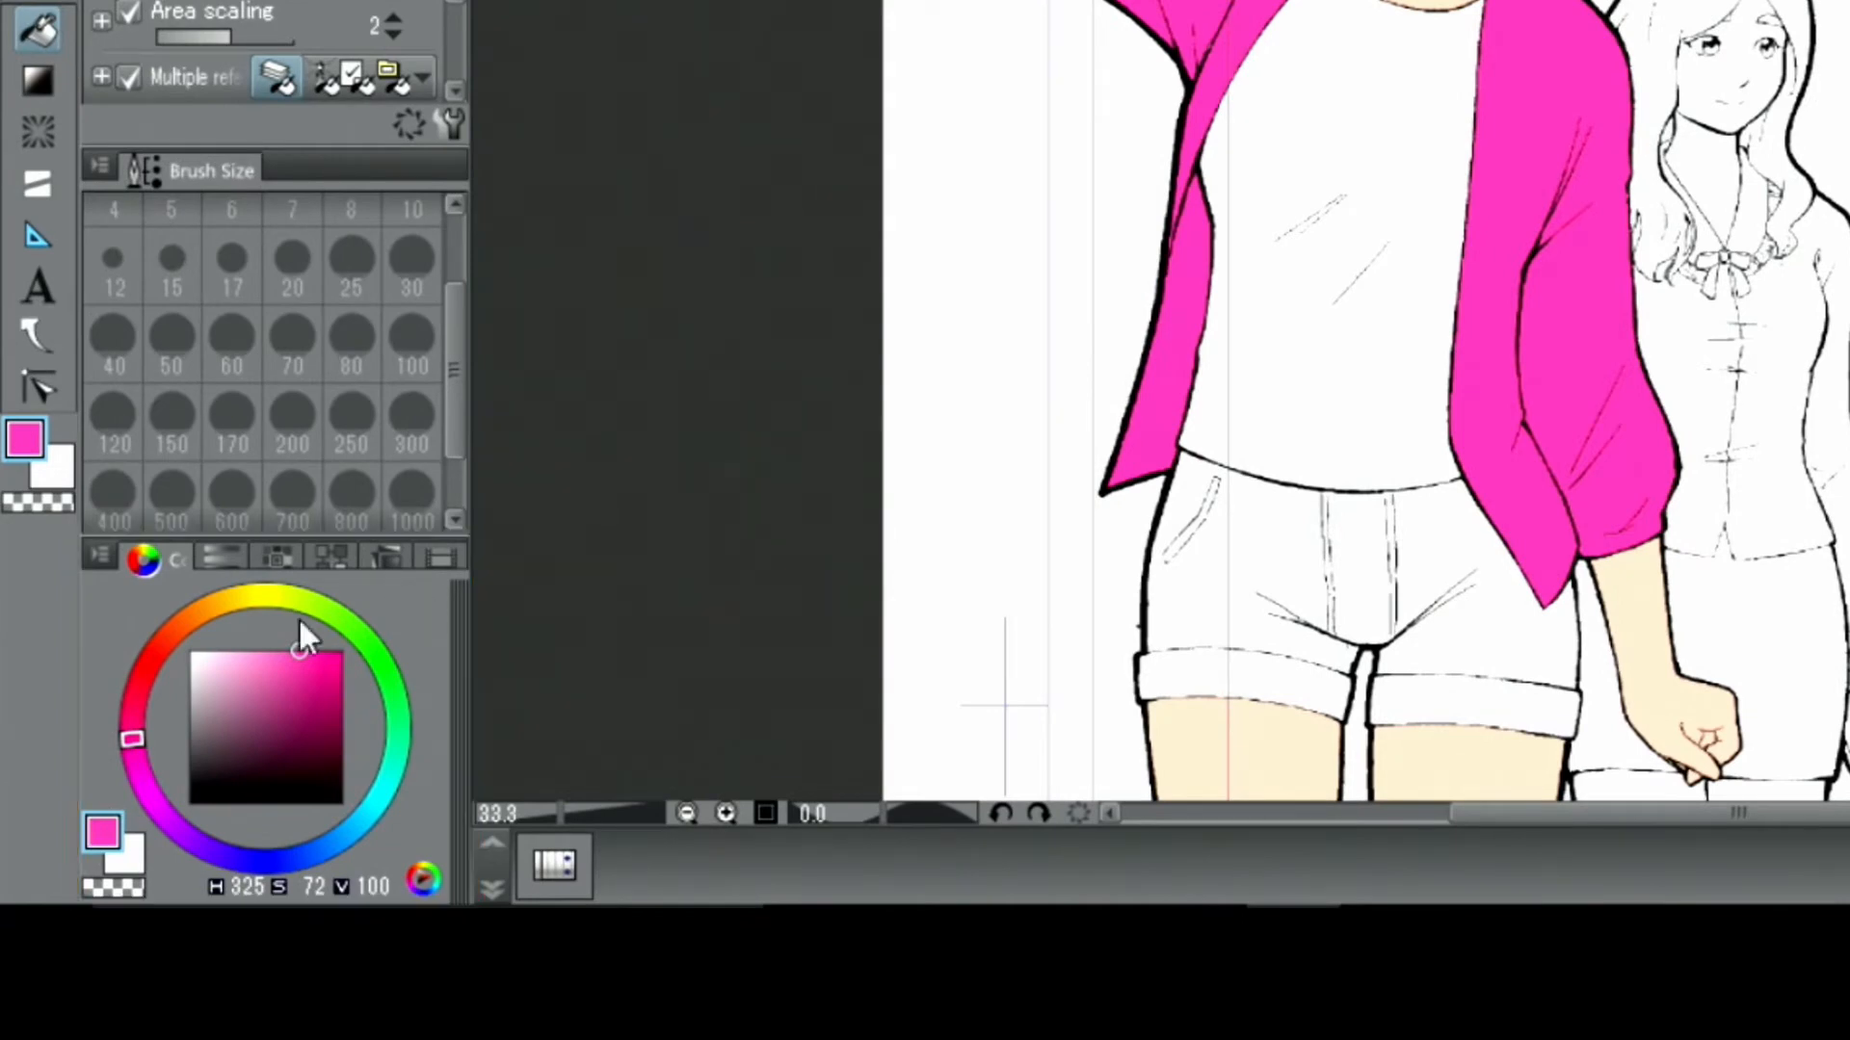
# Step: Choose yellow, add a new layer above Layer 7 and fill the front character's shirt on it
pyautogui.moveTo(239, 598); pyautogui.dragTo(253, 580)
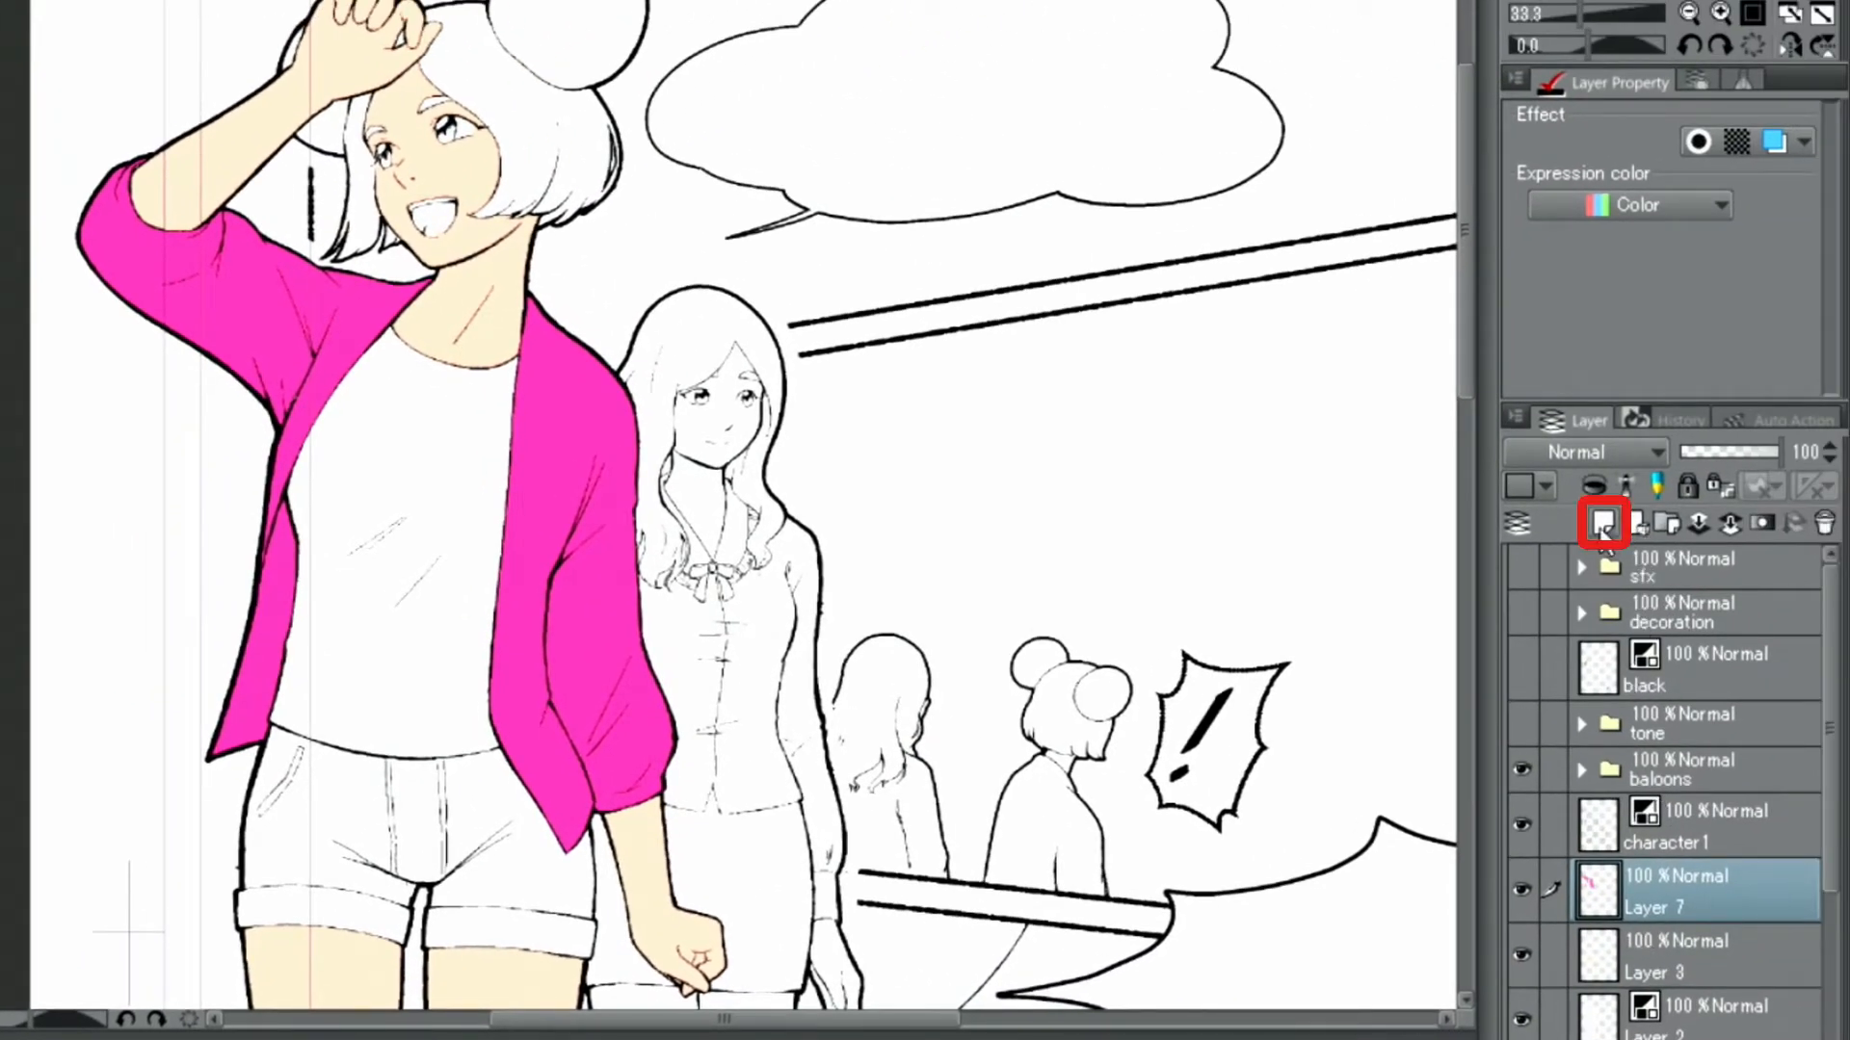
pyautogui.click(1602, 524)
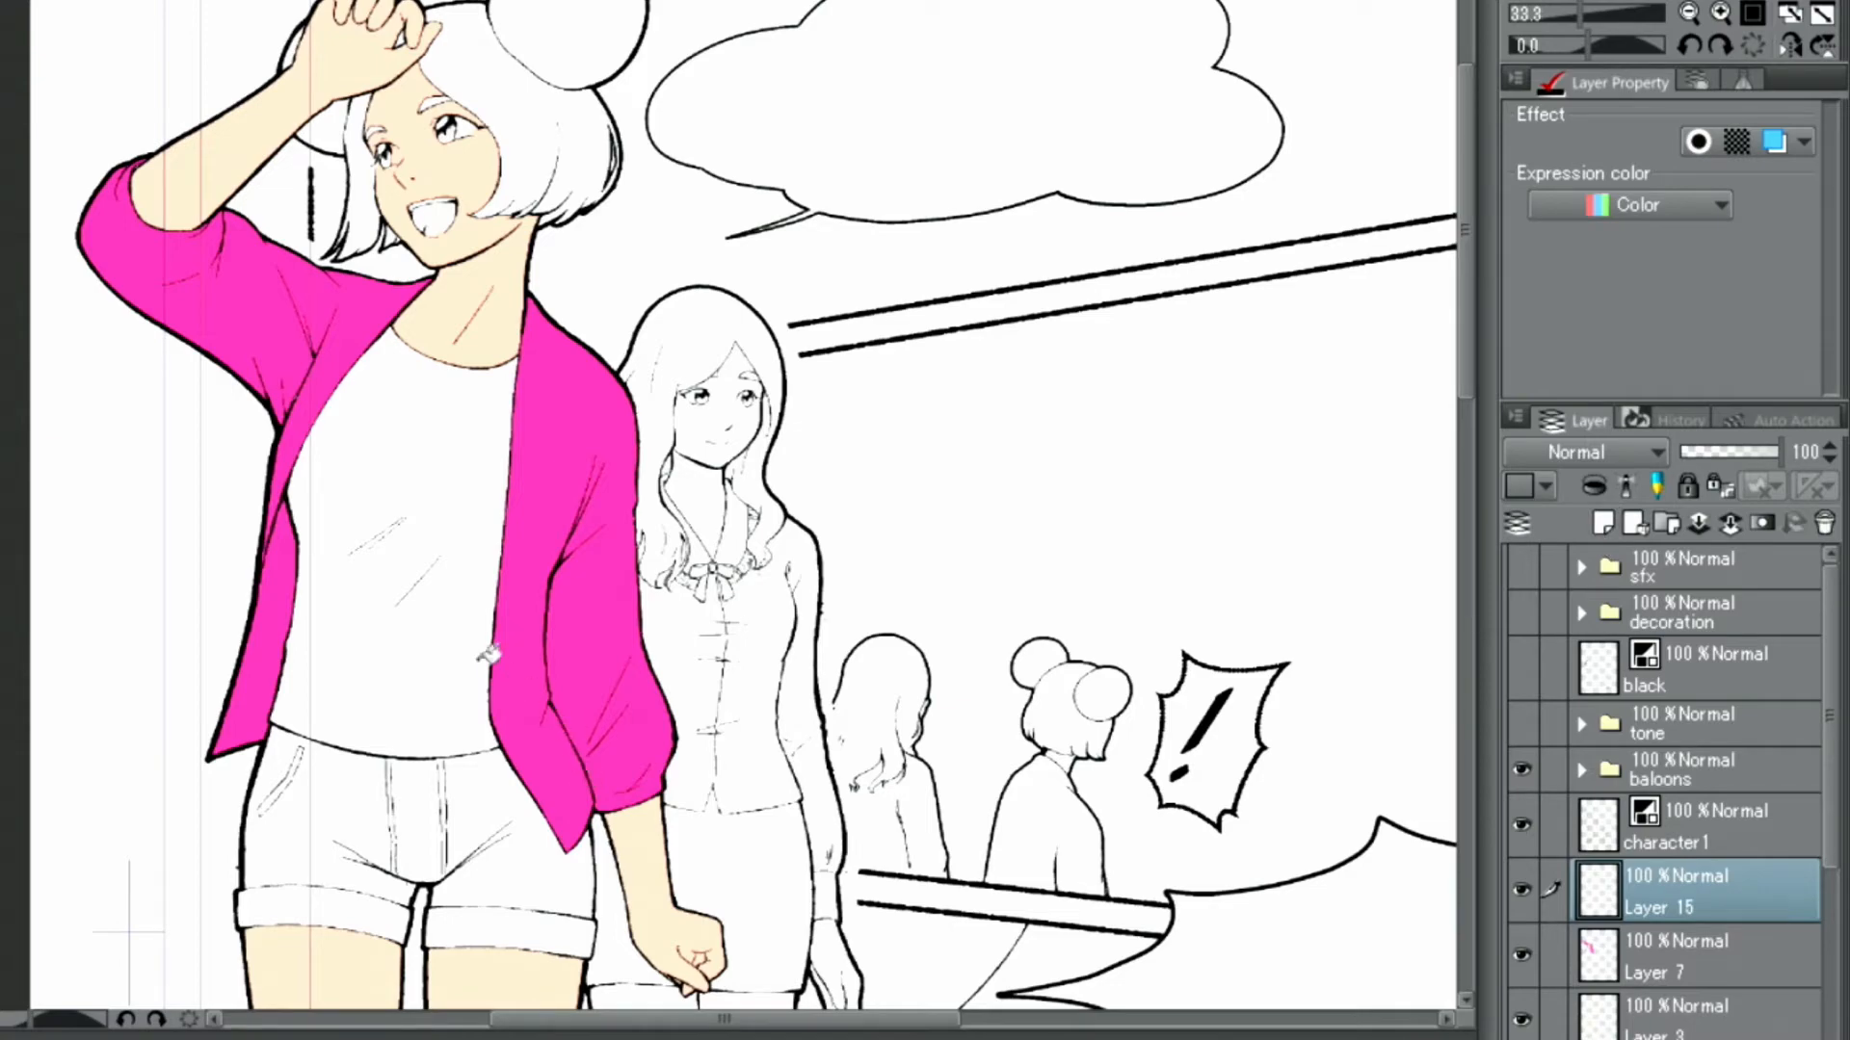
pyautogui.click(443, 467)
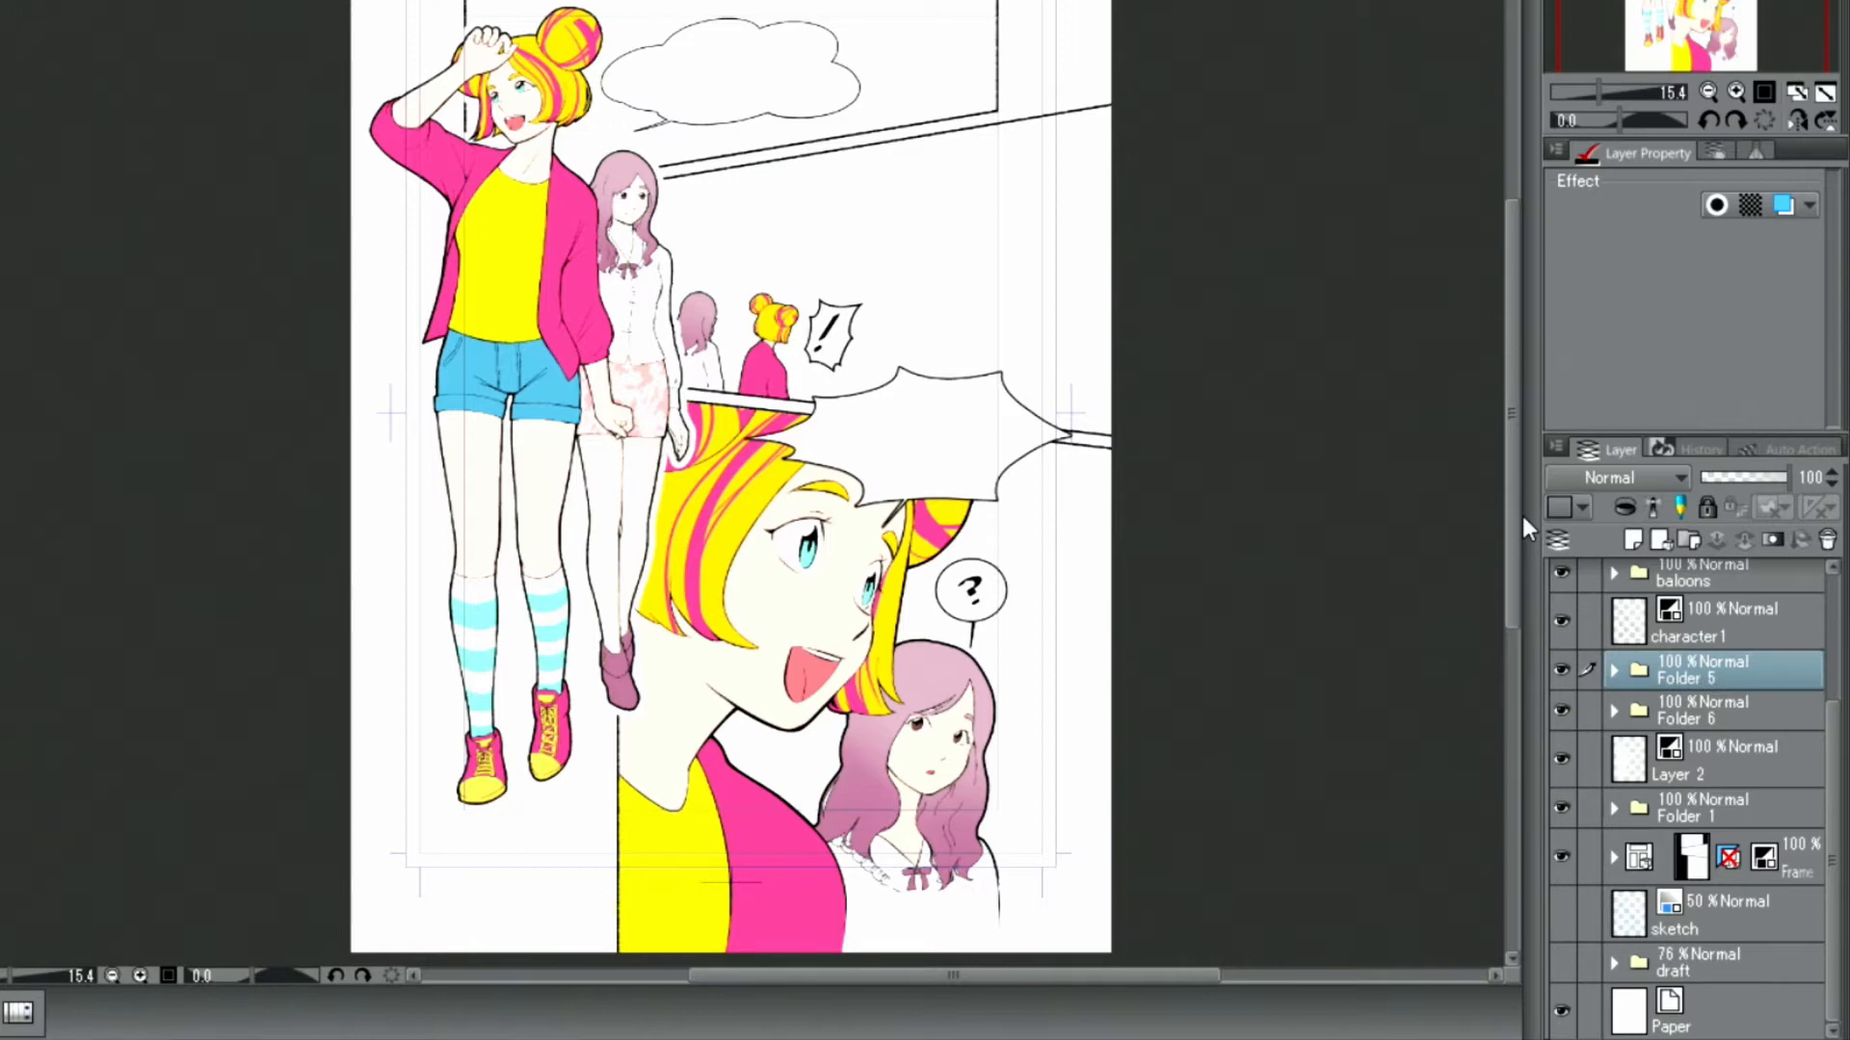
# Step: Add a new layer above Folder 5 and clip it to the layer below
pyautogui.click(1631, 538)
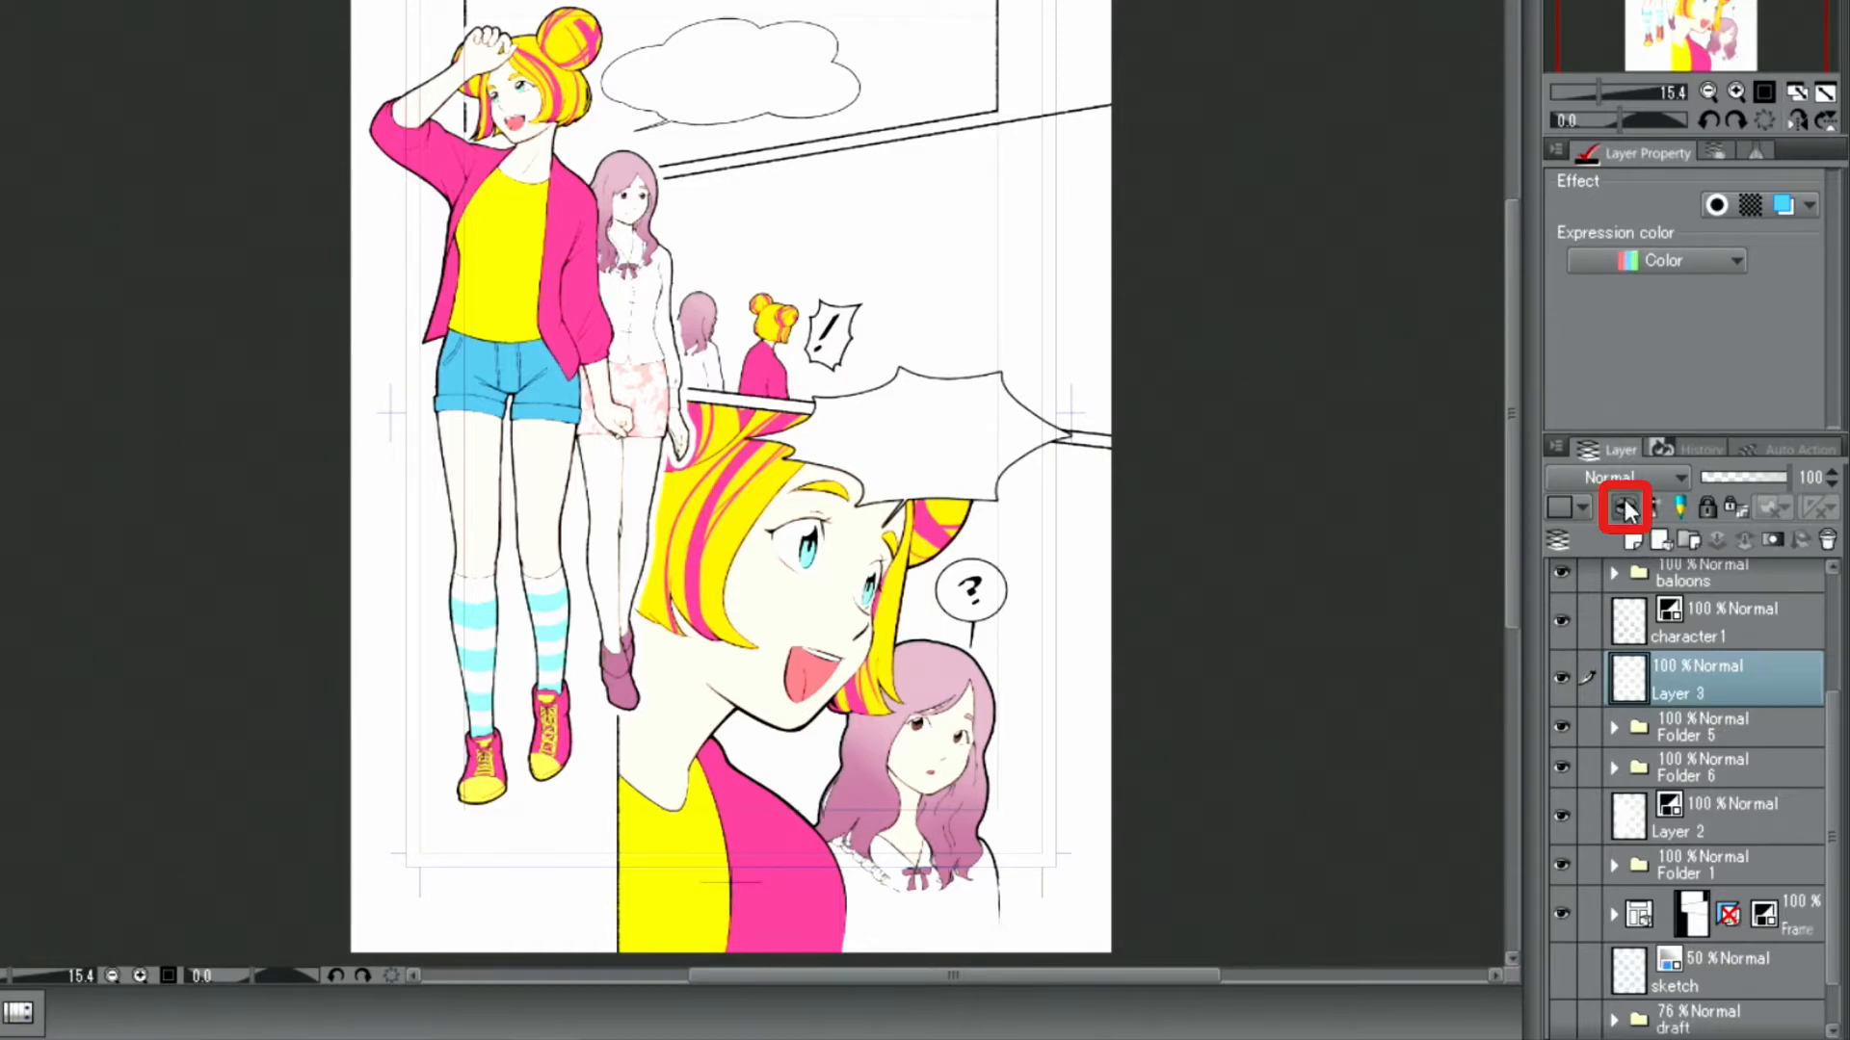
pyautogui.click(1626, 508)
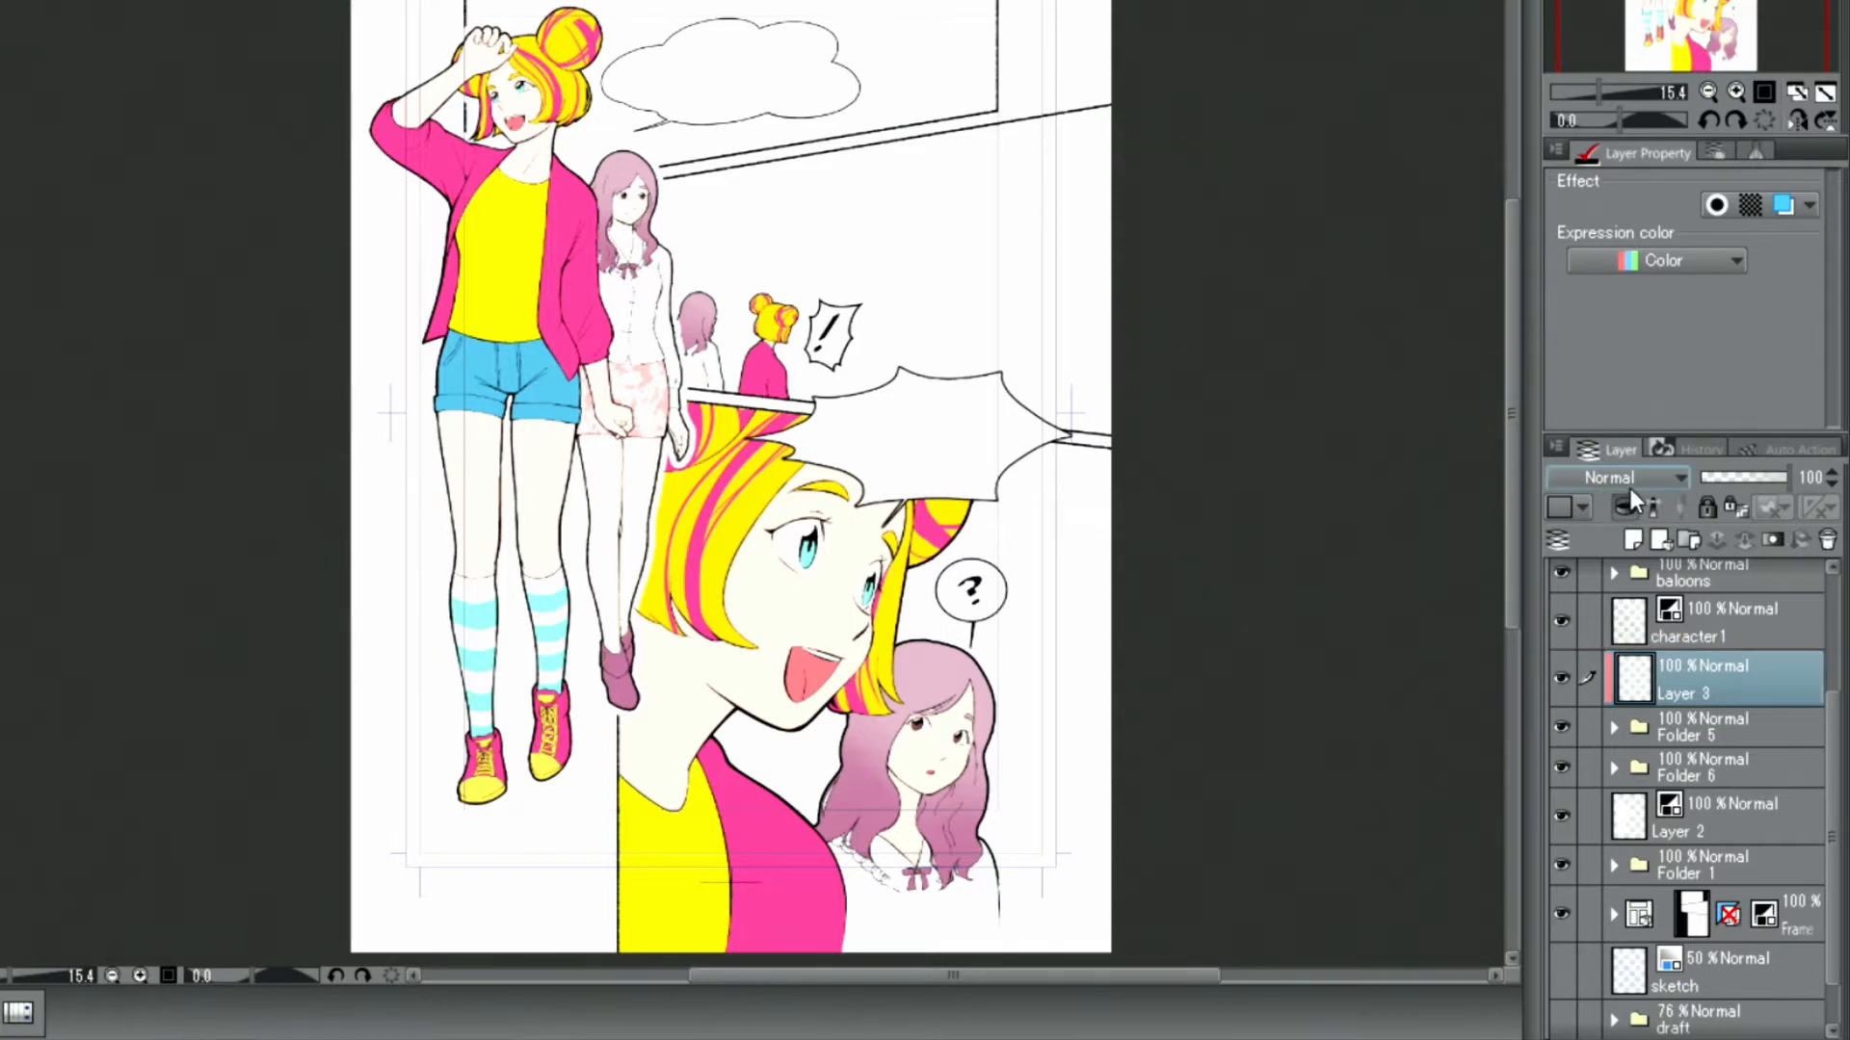
# Step: Set Layer 3's blending mode to Multiply and choose a pale purple drawing color (H 257, S 21, V 100) for the shadows
pyautogui.click(1630, 479)
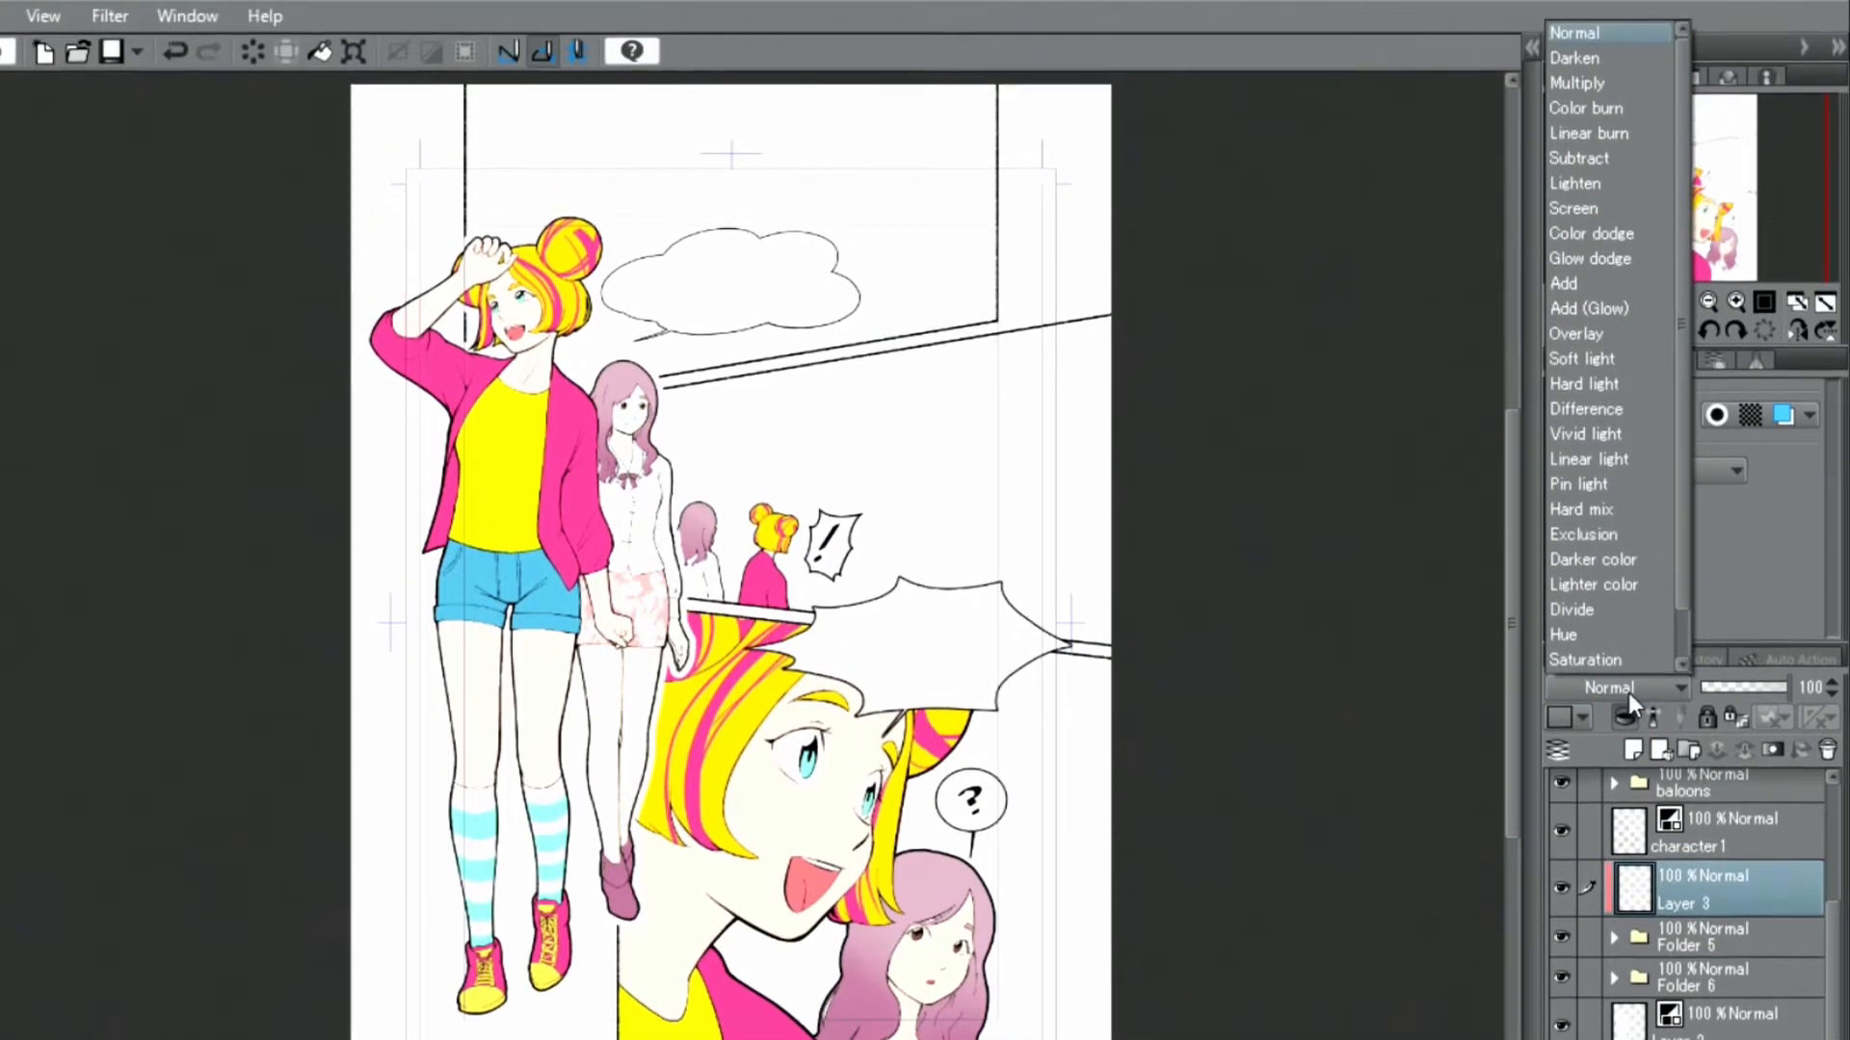
pyautogui.click(1611, 82)
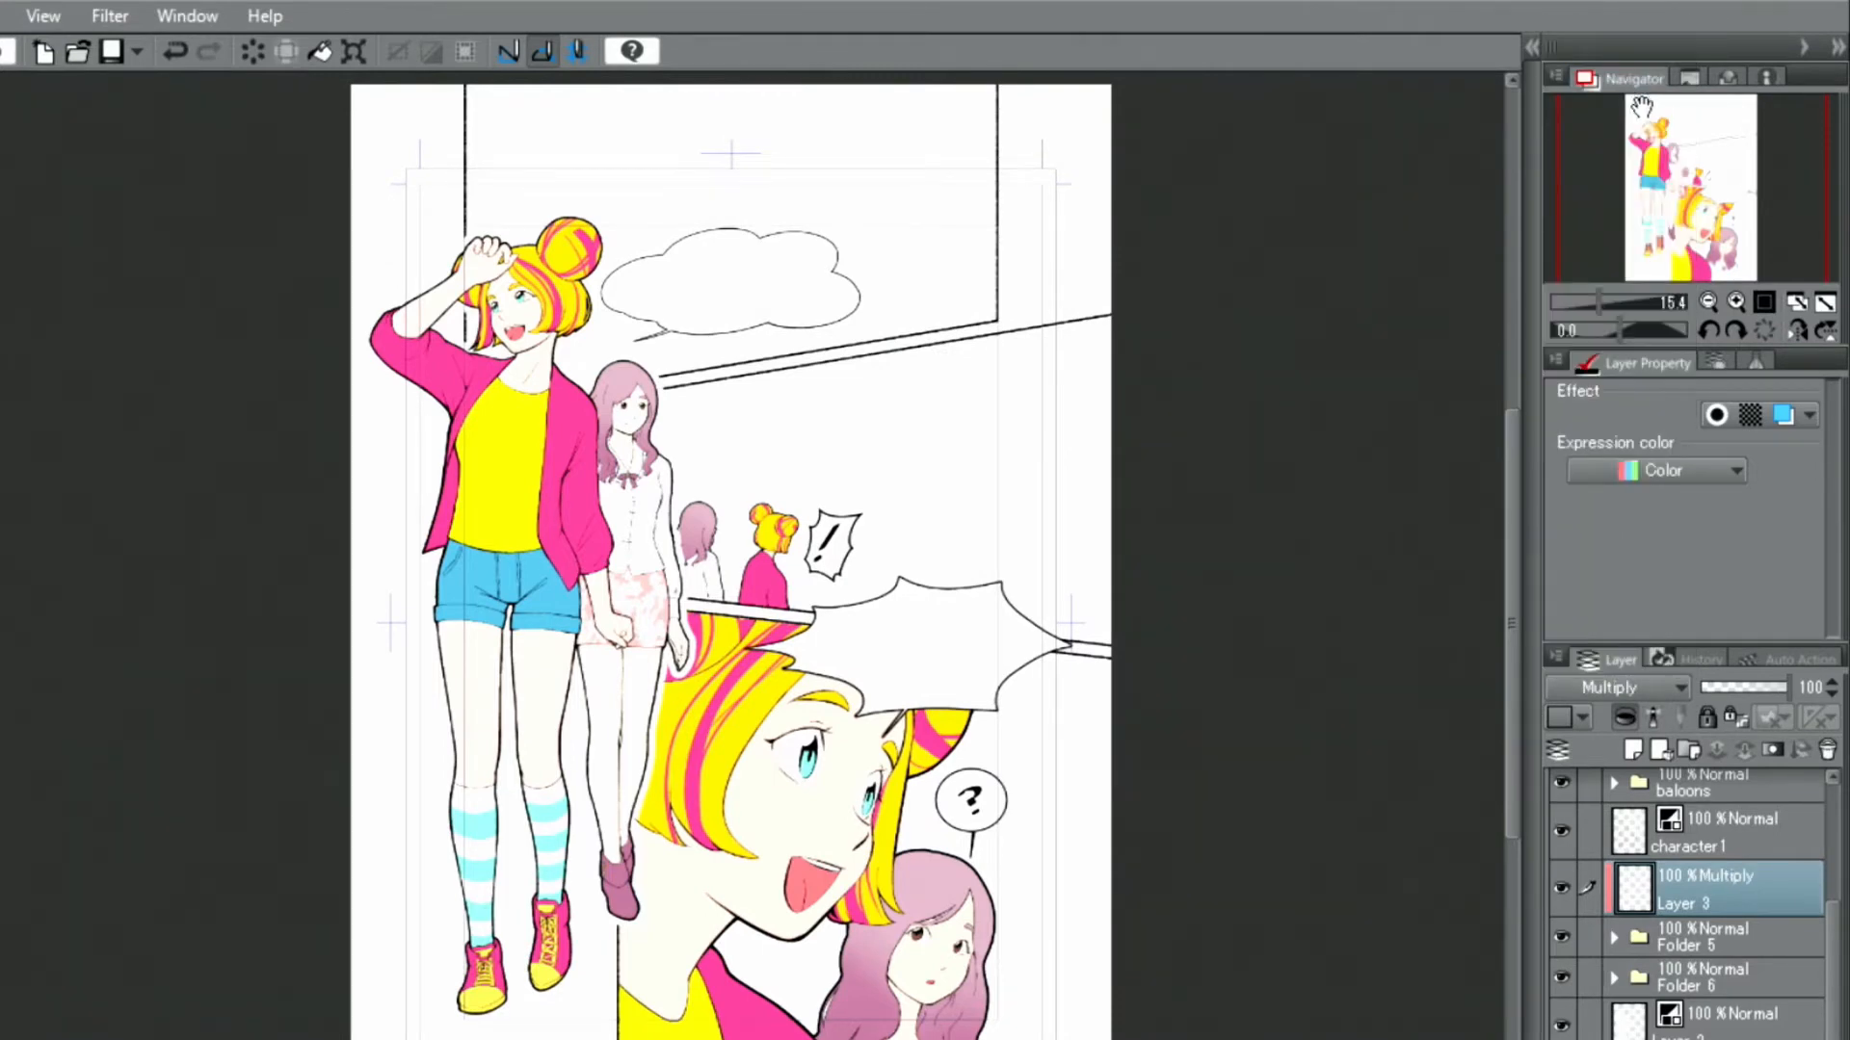
pyautogui.click(1735, 302)
pyautogui.click(1735, 302)
pyautogui.moveTo(1673, 188); pyautogui.dragTo(1655, 159)
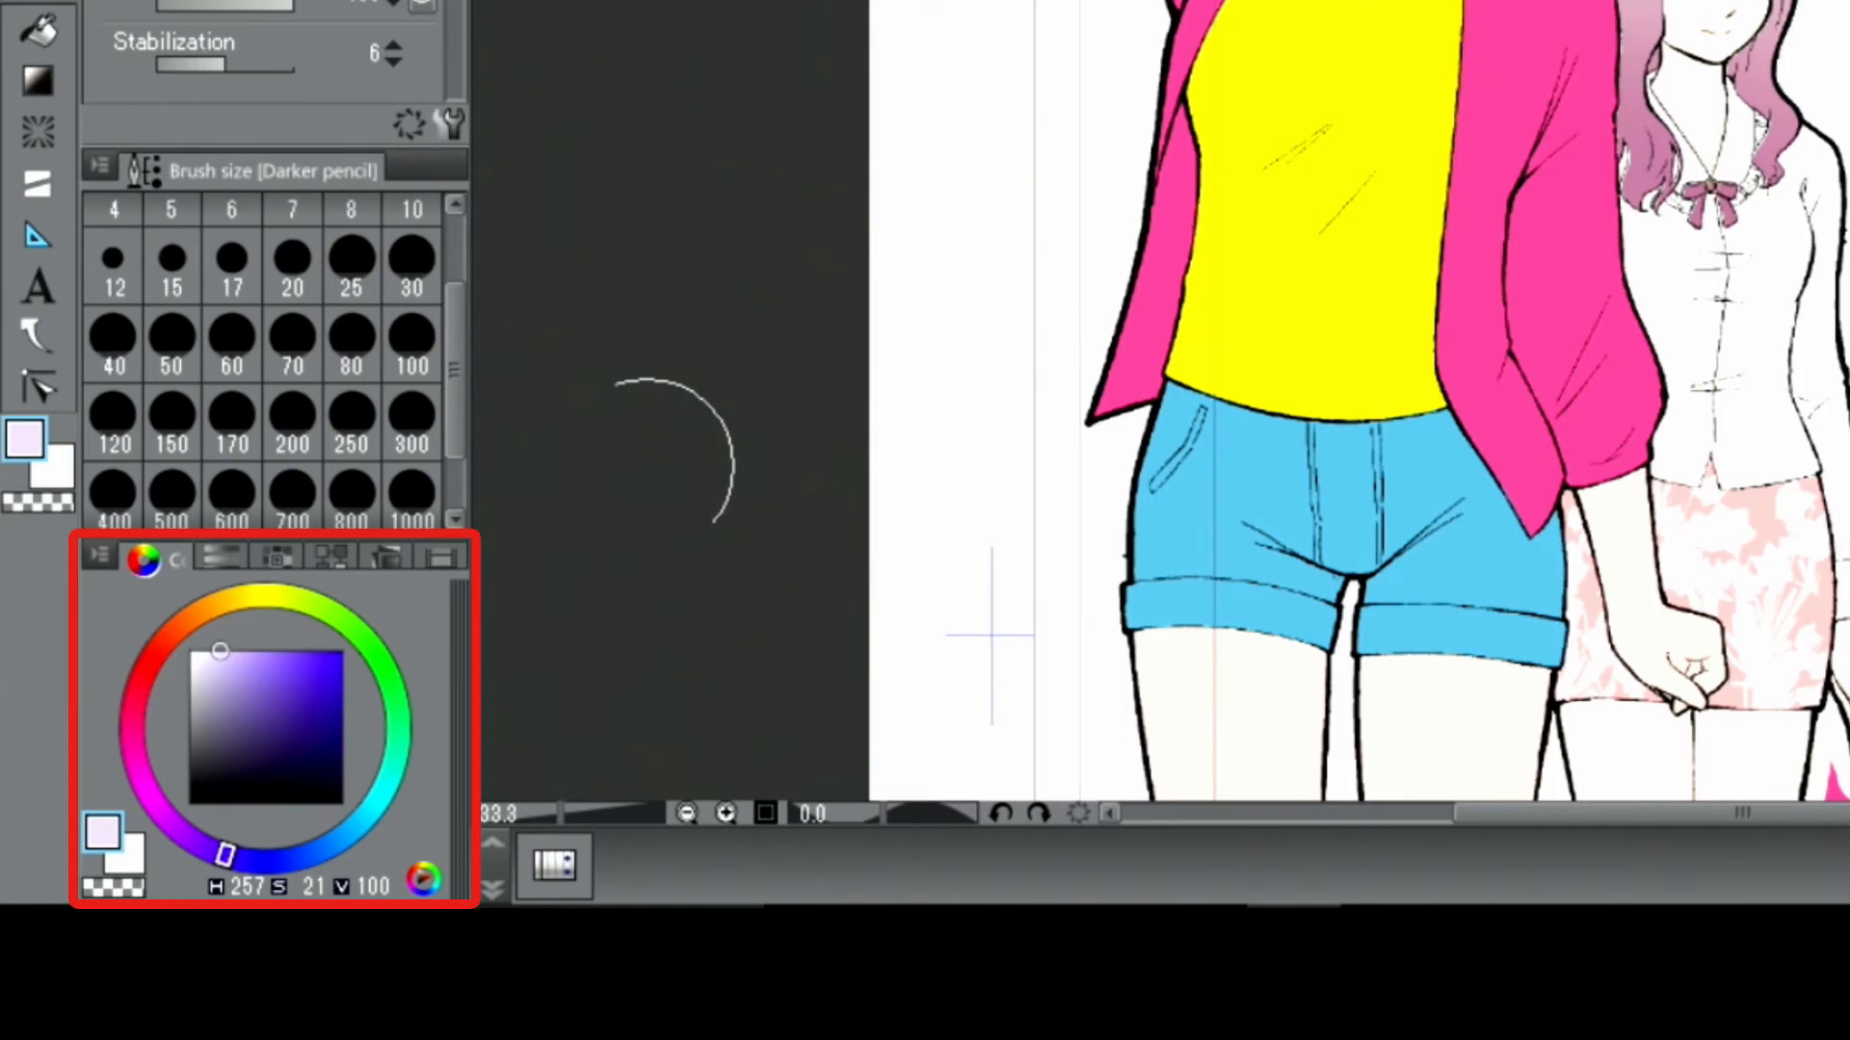
pyautogui.click(217, 650)
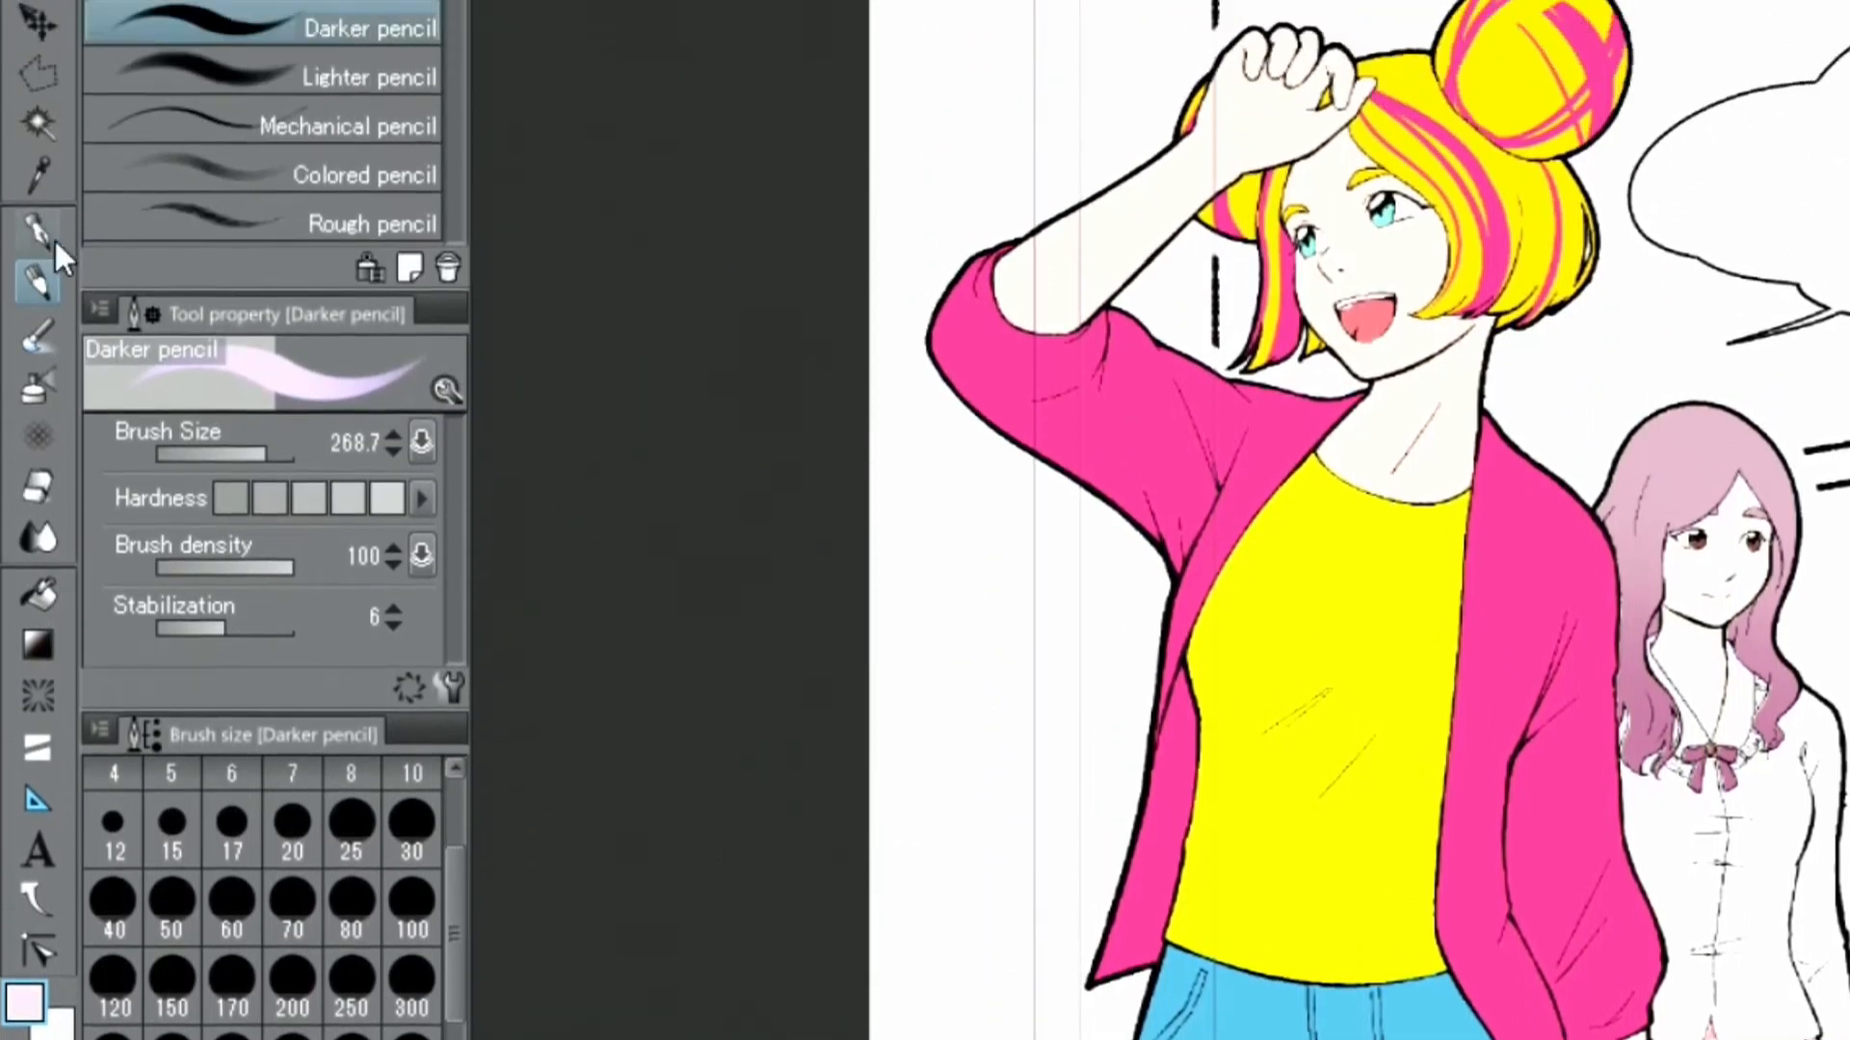
# Step: Paint shadows on the front character's raised jacket sleeve with the Mapping pen and fill the shadow area on the jacket's front edge
pyautogui.click(33, 437)
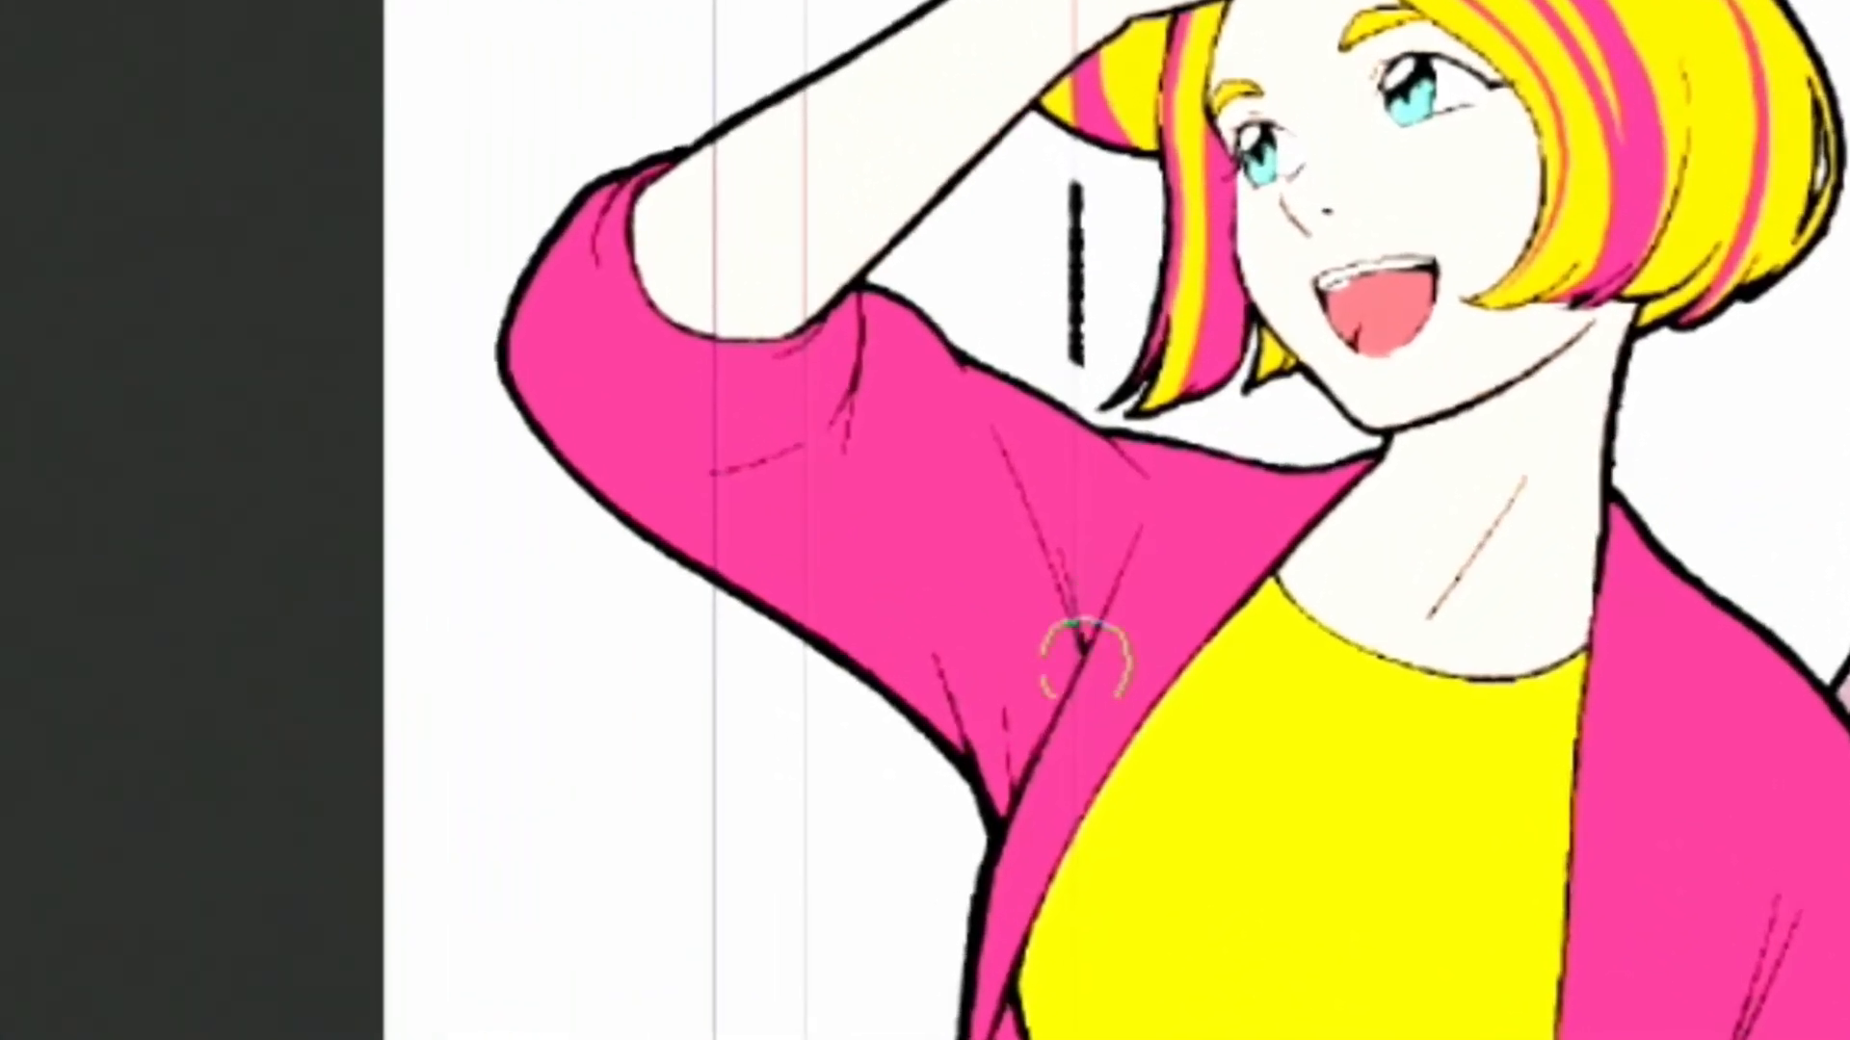
pyautogui.moveTo(1083, 654); pyautogui.dragTo(1004, 792)
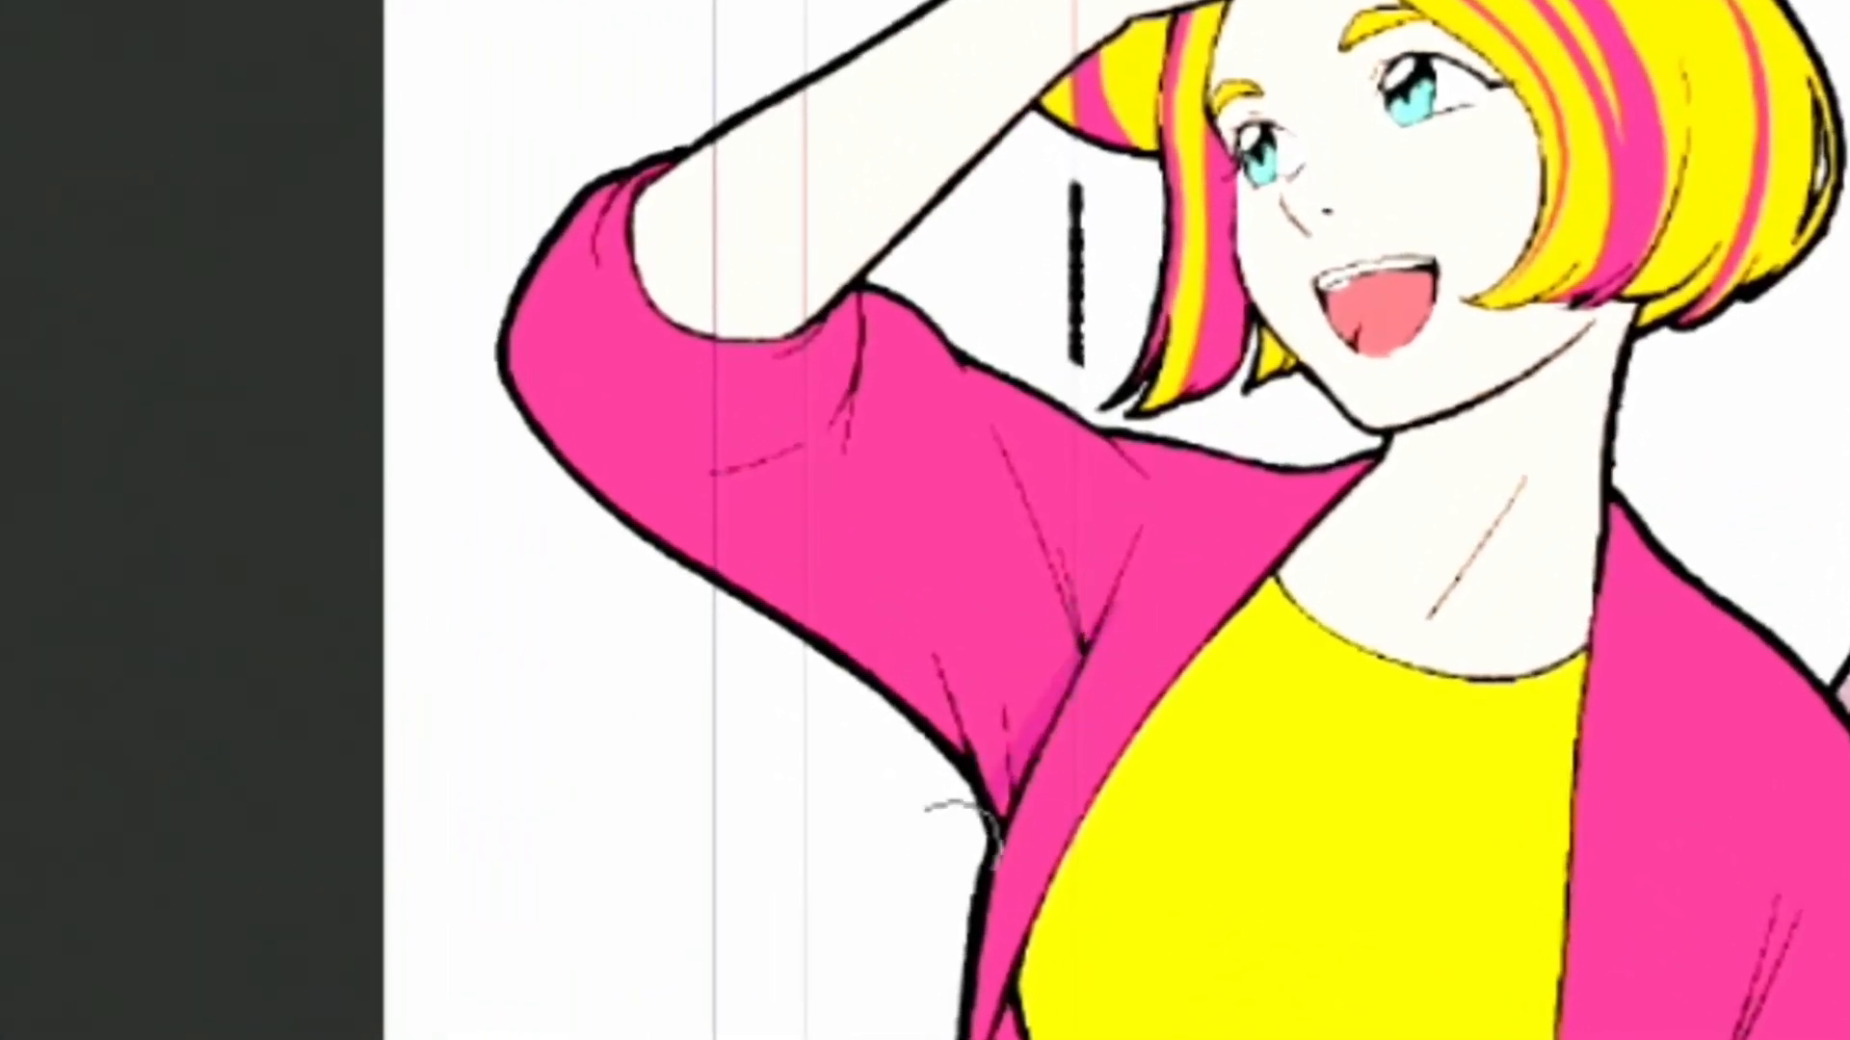
pyautogui.moveTo(884, 545)
pyautogui.mouseDown()
pyautogui.moveTo(926, 708)
pyautogui.moveTo(956, 744)
pyautogui.moveTo(515, 306)
pyautogui.mouseUp()
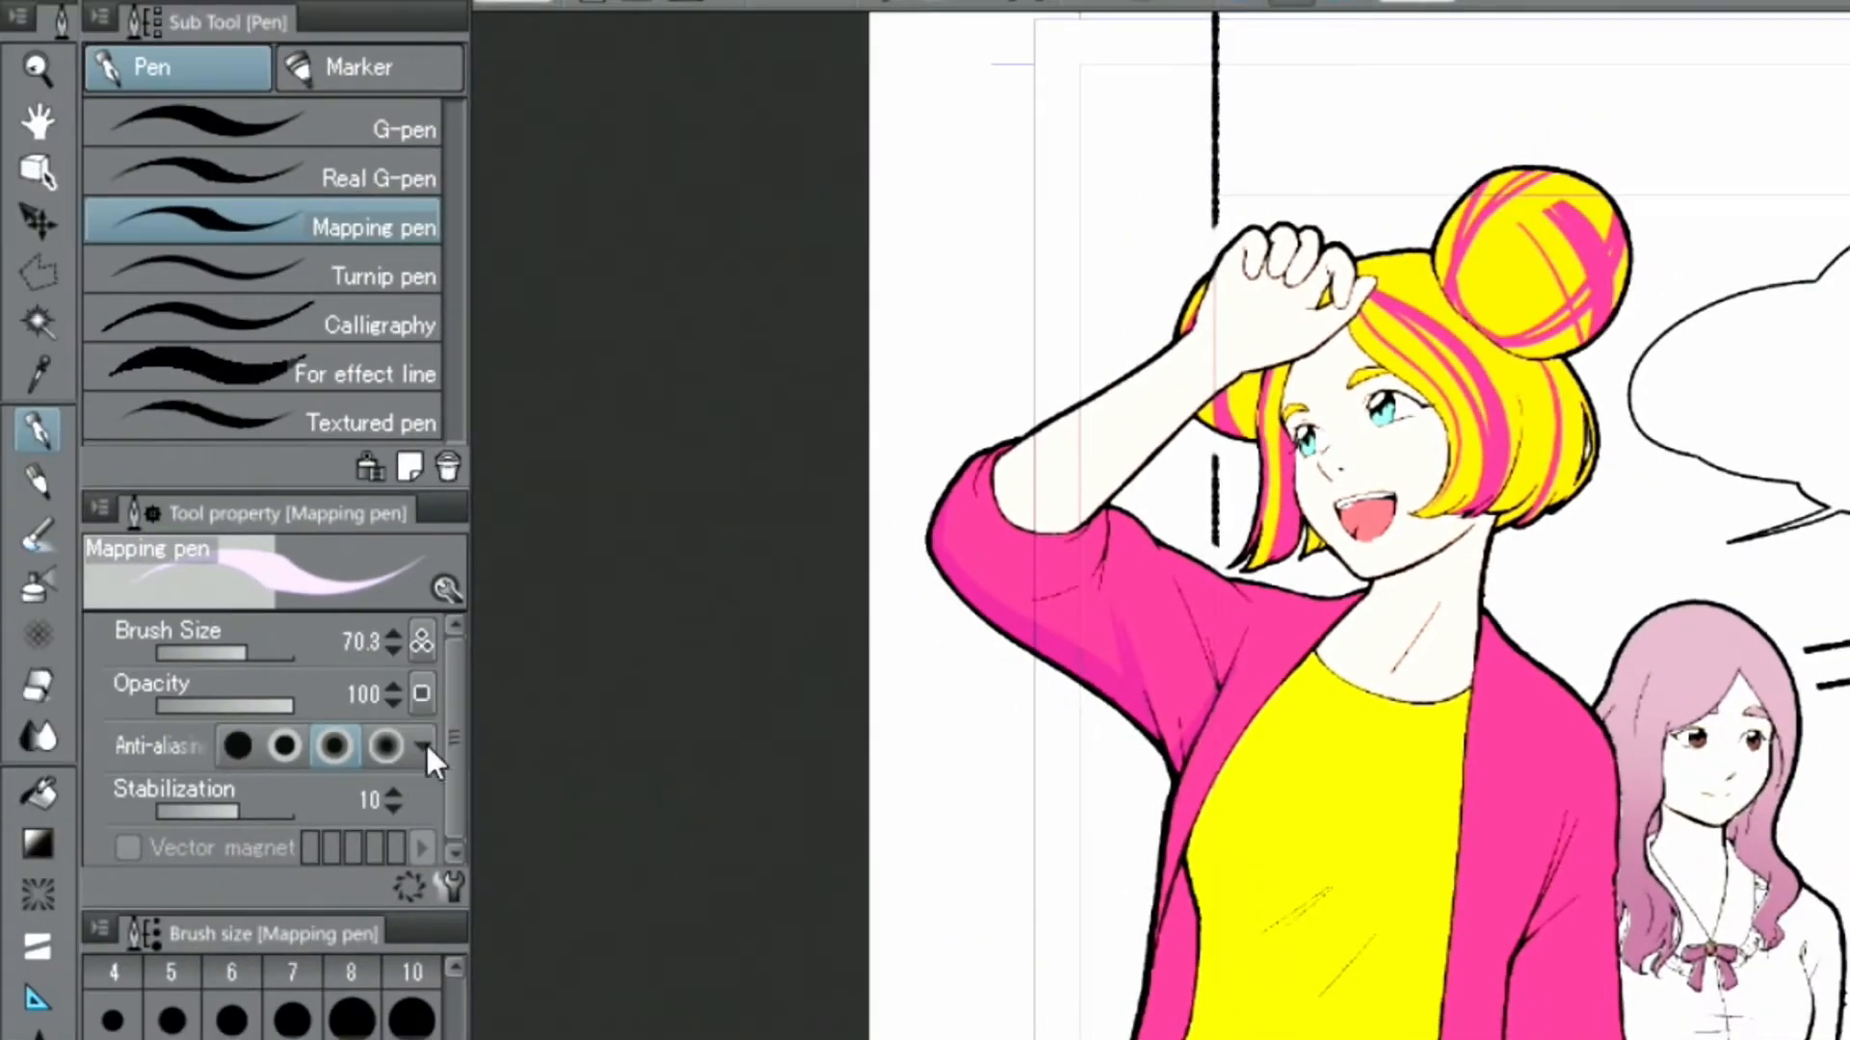
pyautogui.click(46, 795)
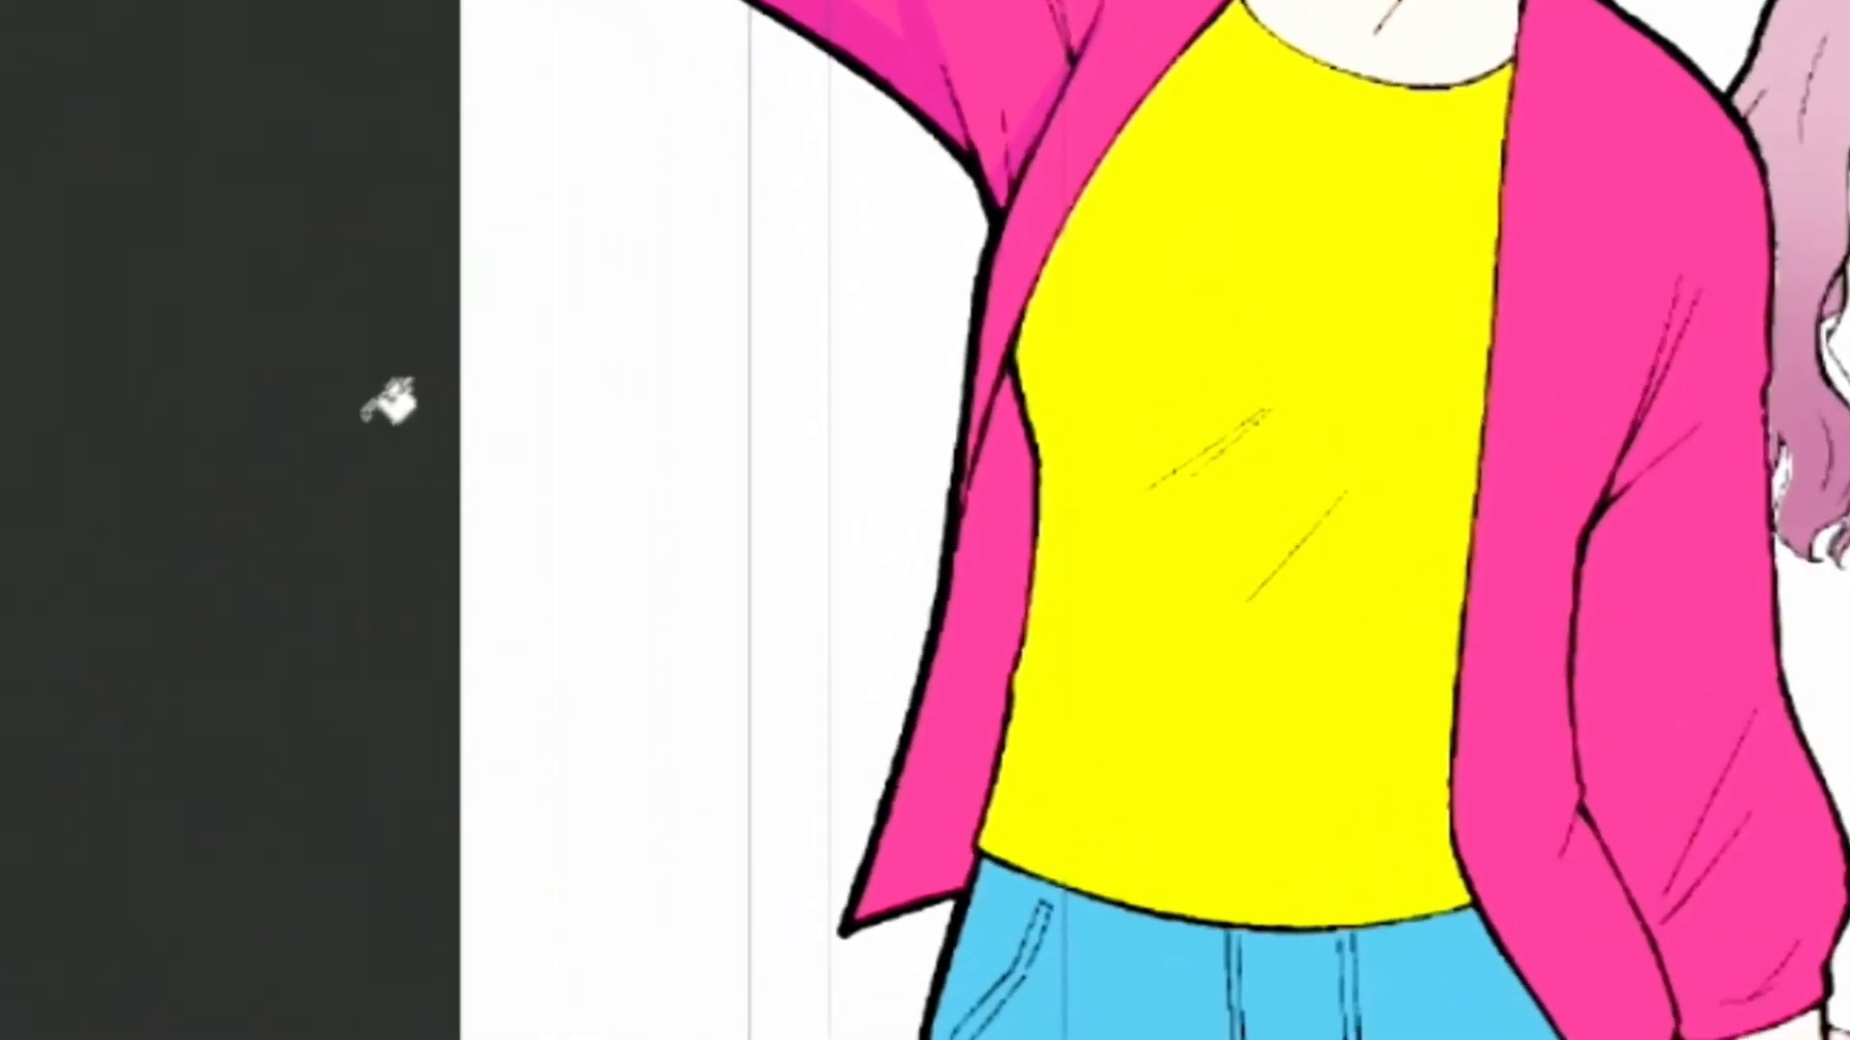
pyautogui.click(1007, 536)
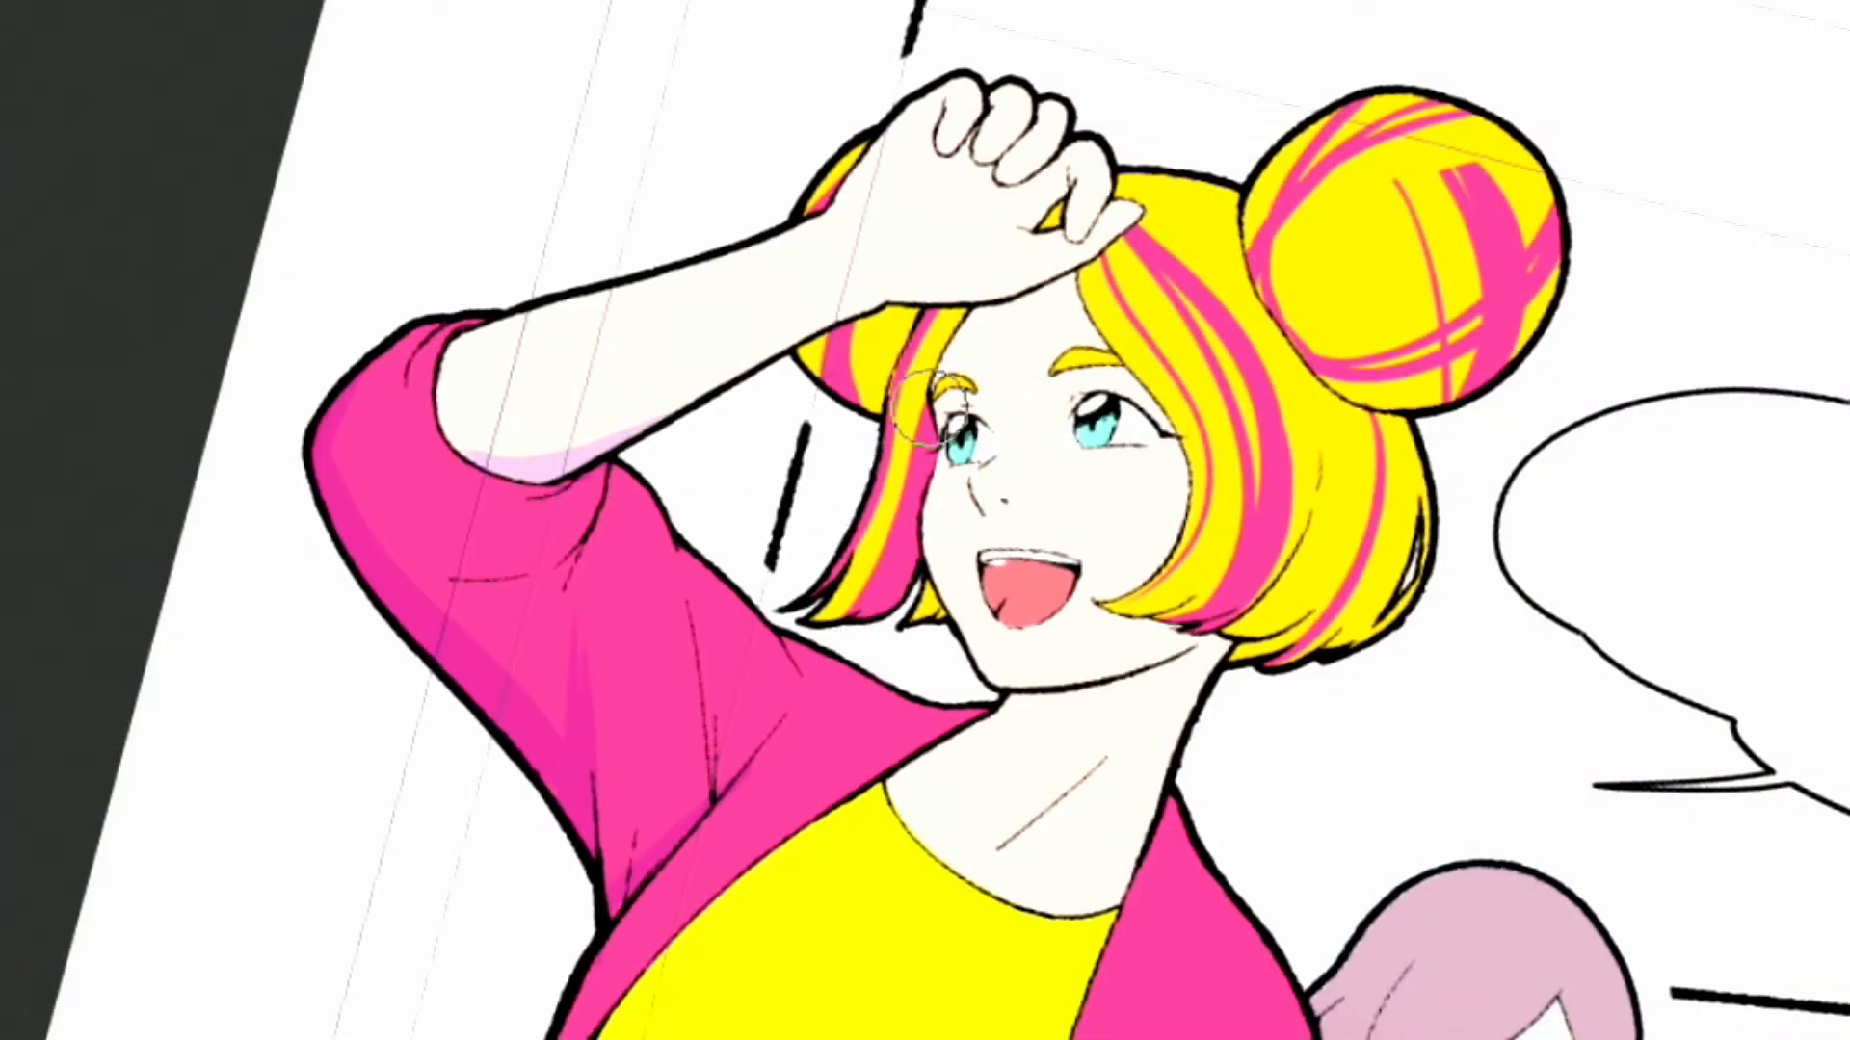
# Step: Paint shadows on the hair strands beside the front character's face and along the underside of her raised hand
pyautogui.moveTo(930, 409)
pyautogui.mouseDown()
pyautogui.moveTo(886, 589)
pyautogui.moveTo(931, 624)
pyautogui.mouseUp()
pyautogui.moveTo(954, 360)
pyautogui.mouseDown()
pyautogui.moveTo(896, 403)
pyautogui.moveTo(909, 416)
pyautogui.moveTo(867, 521)
pyautogui.mouseUp()
pyautogui.moveTo(961, 289); pyautogui.dragTo(930, 361)
pyautogui.moveTo(880, 280); pyautogui.dragTo(1021, 265)
pyautogui.moveTo(1011, 281); pyautogui.dragTo(868, 301)
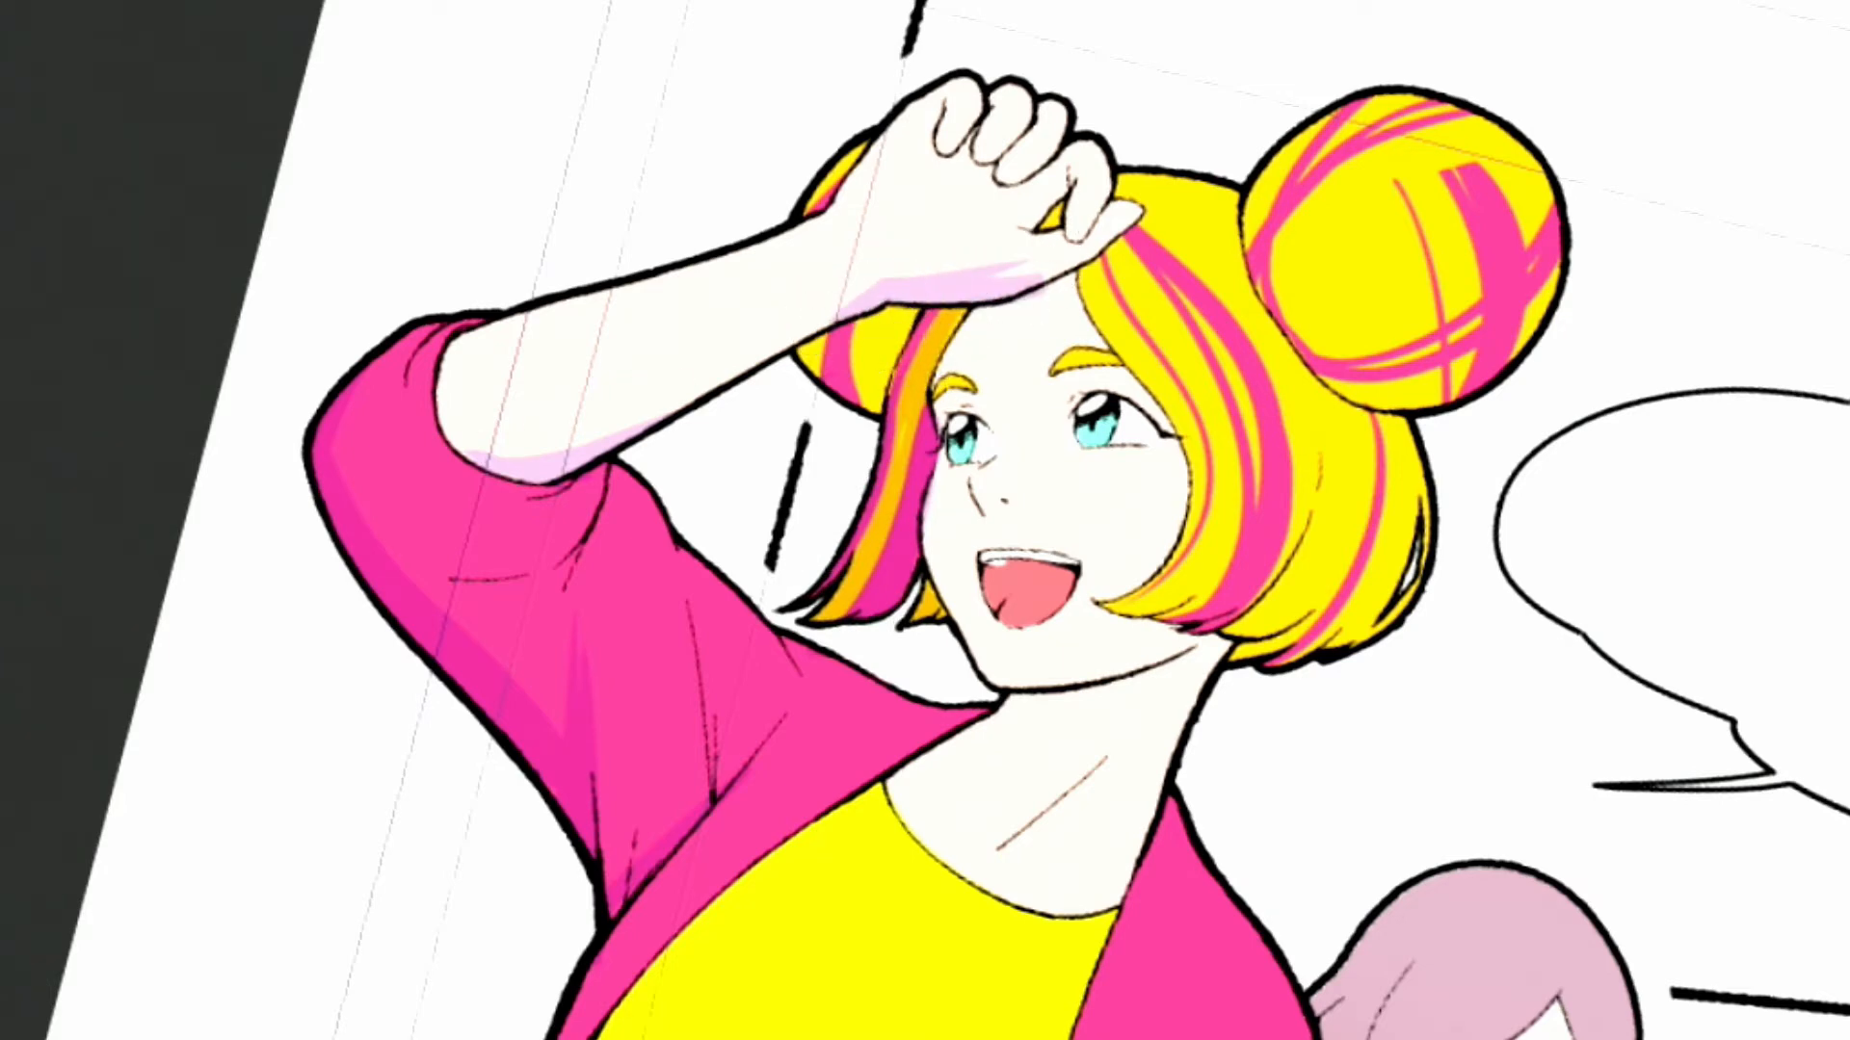
pyautogui.moveTo(1050, 268)
pyautogui.mouseDown()
pyautogui.moveTo(858, 270)
pyautogui.moveTo(1068, 266)
pyautogui.mouseUp()
# Step: Fill the hair areas behind the front character's raised arm and hand with the shadow color
pyautogui.press('g')
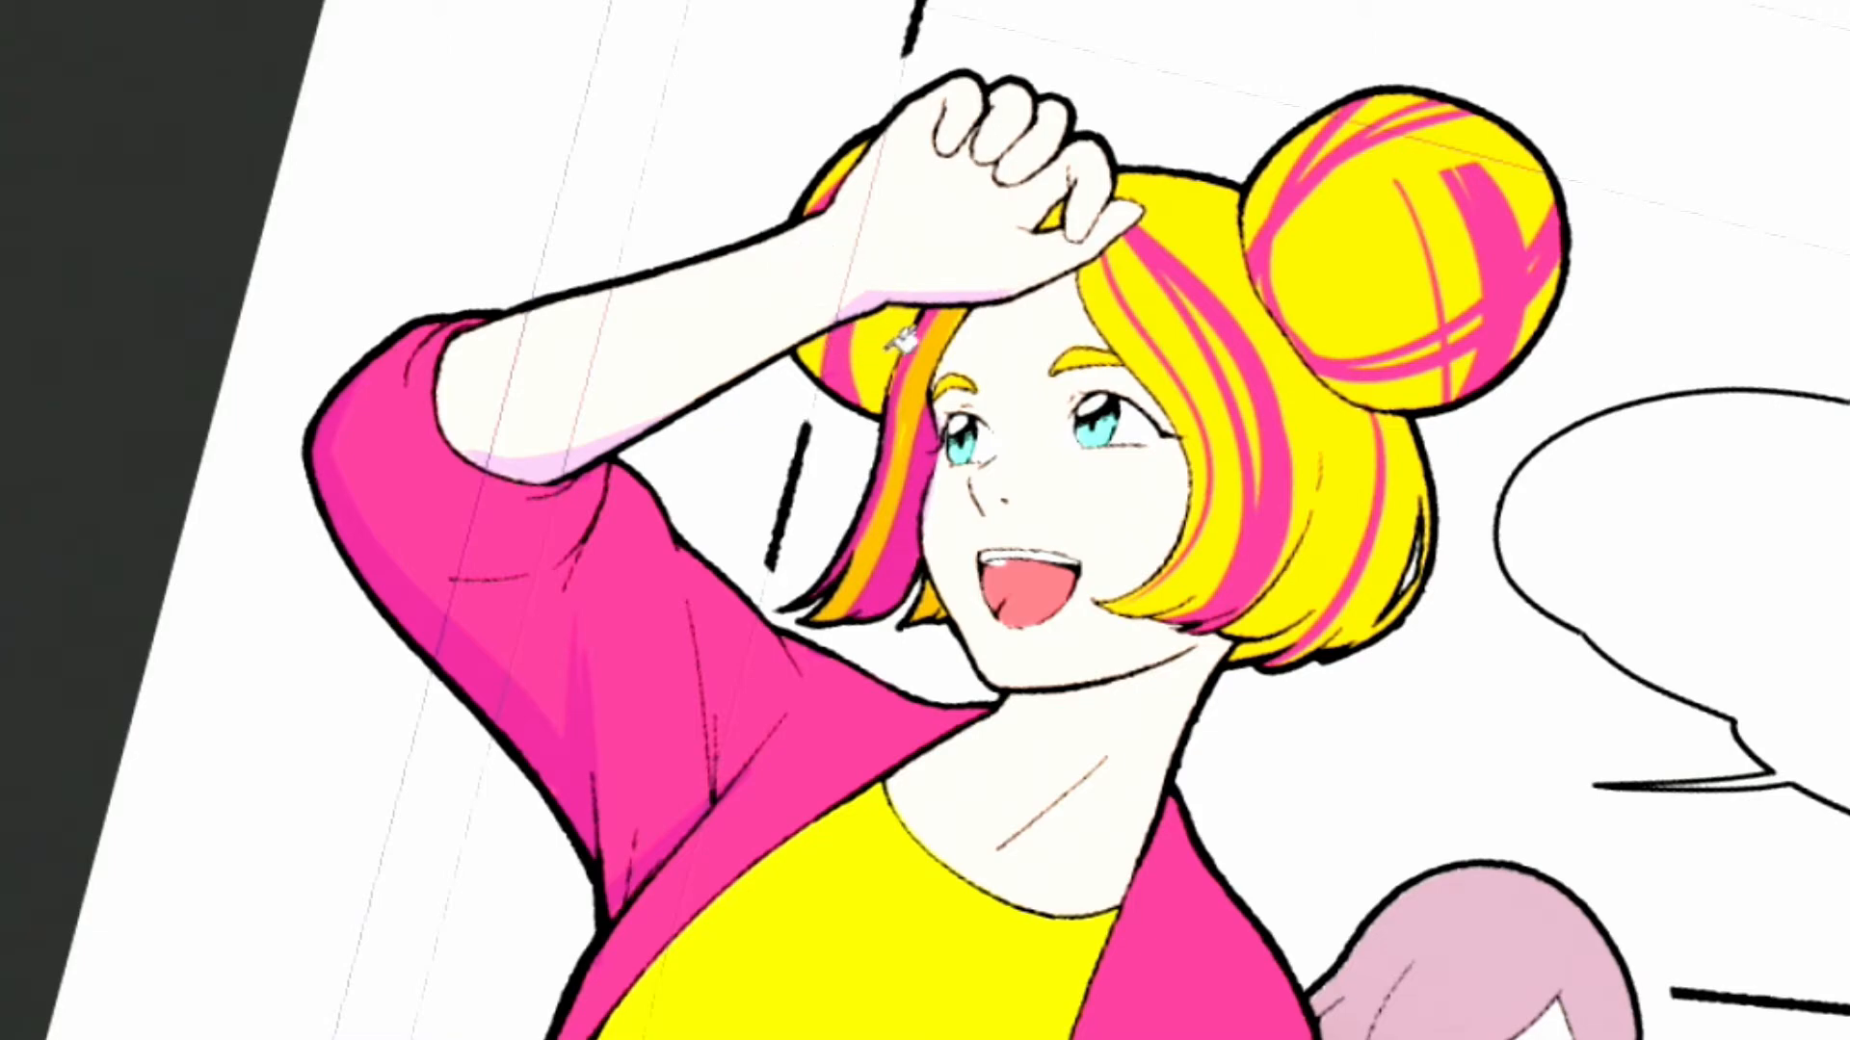
pyautogui.click(855, 349)
pyautogui.click(821, 351)
pyautogui.click(848, 173)
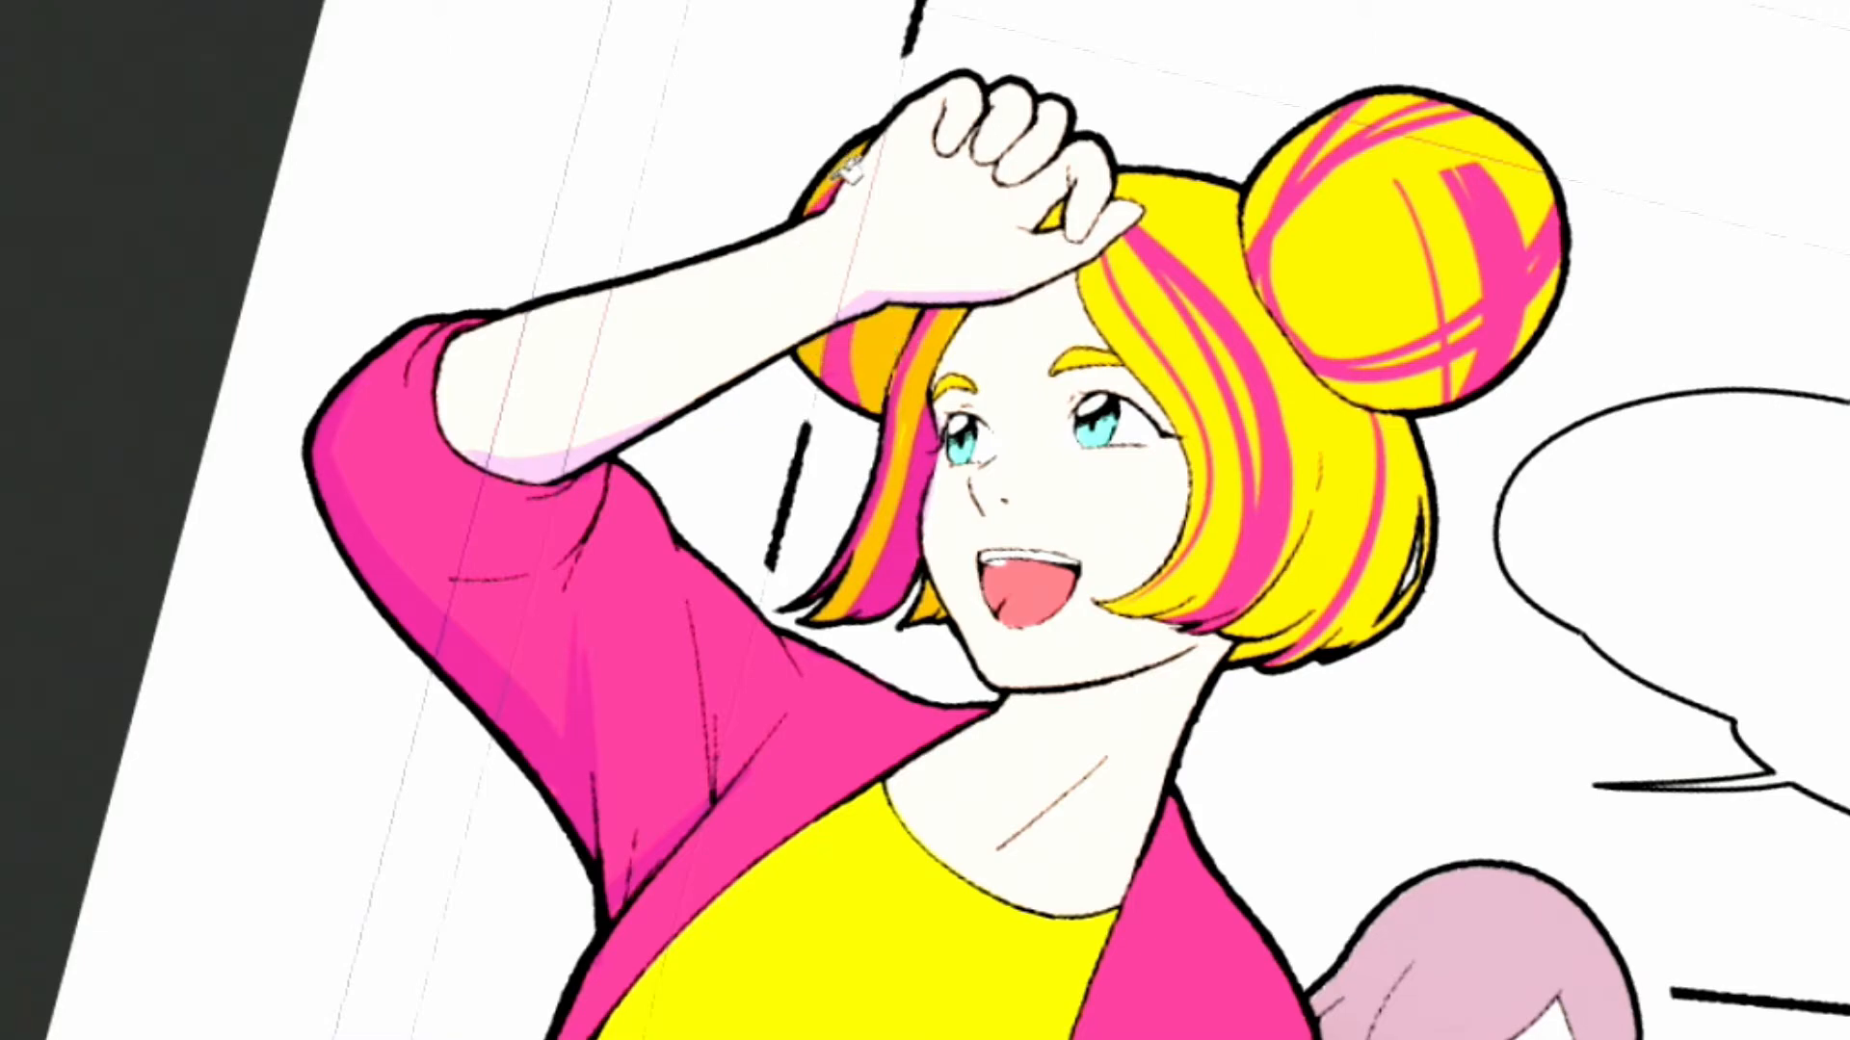
pyautogui.press('p')
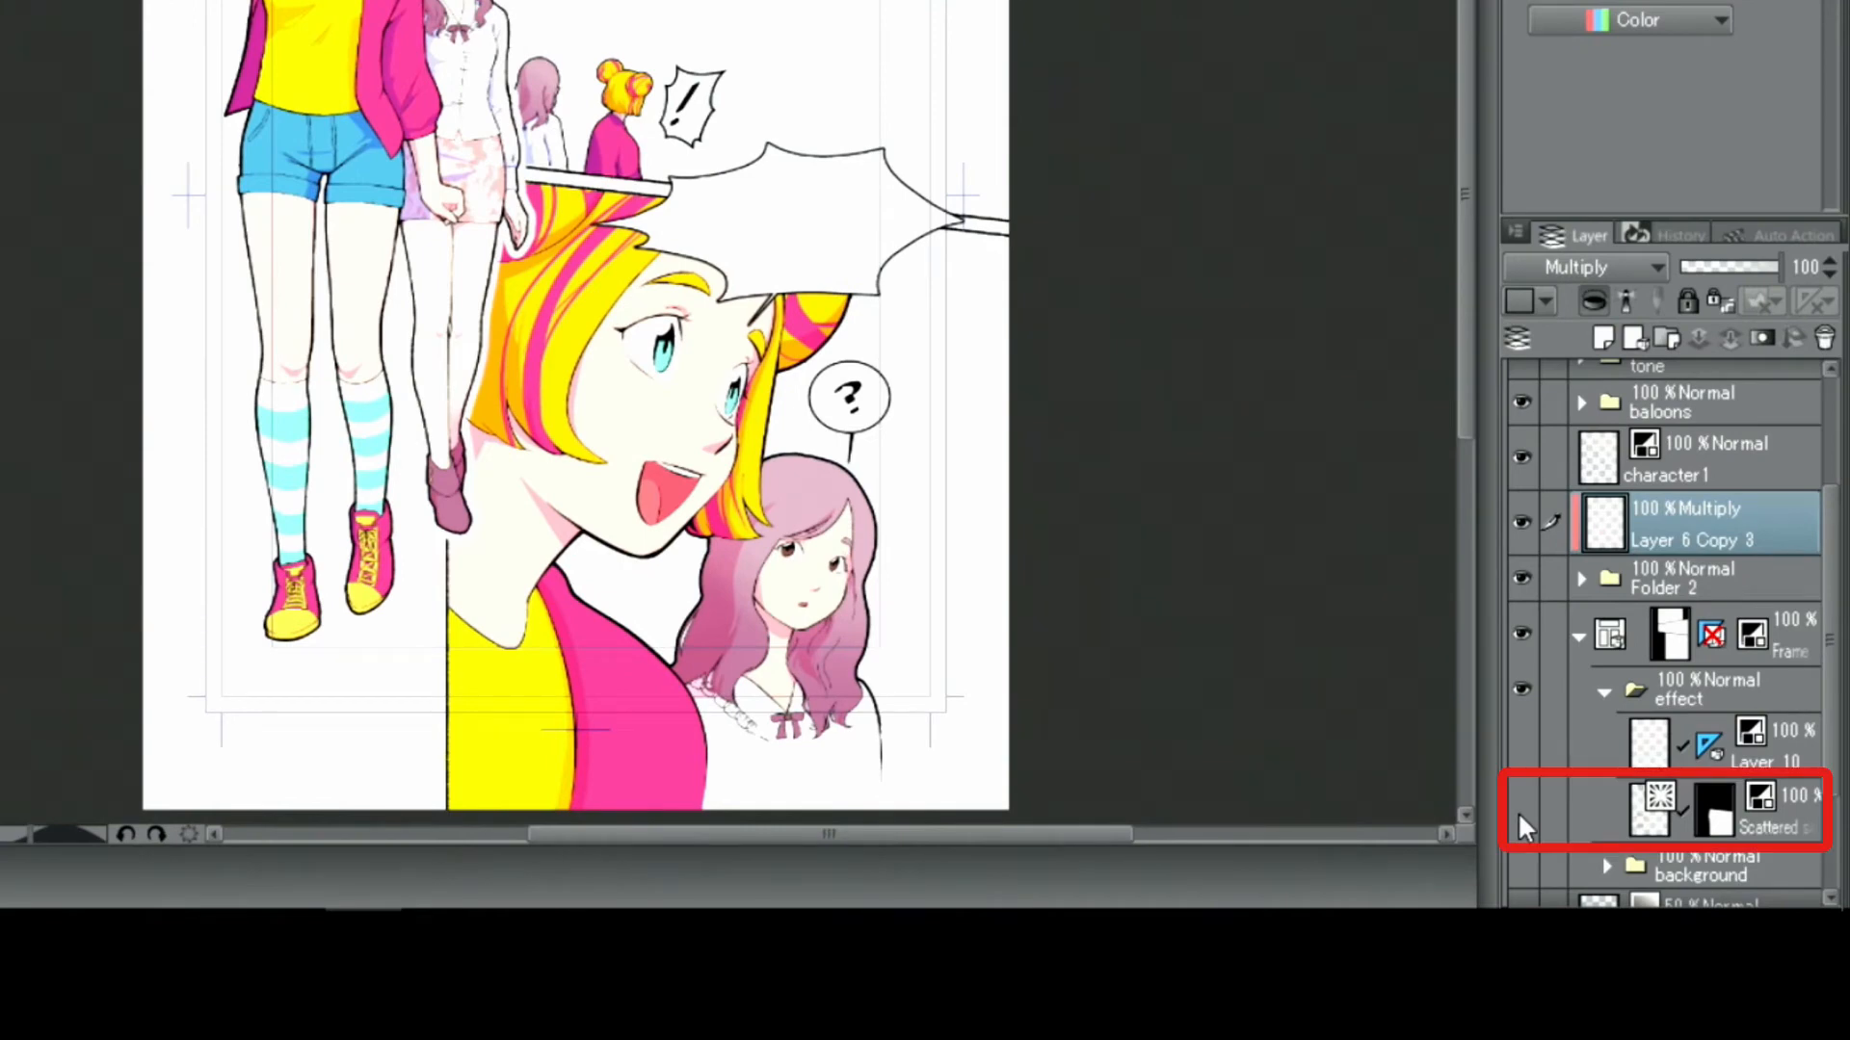
# Step: Show the Scattered saturated line layer in the effect folder and set its expression color to Color
pyautogui.click(1517, 811)
pyautogui.click(1794, 798)
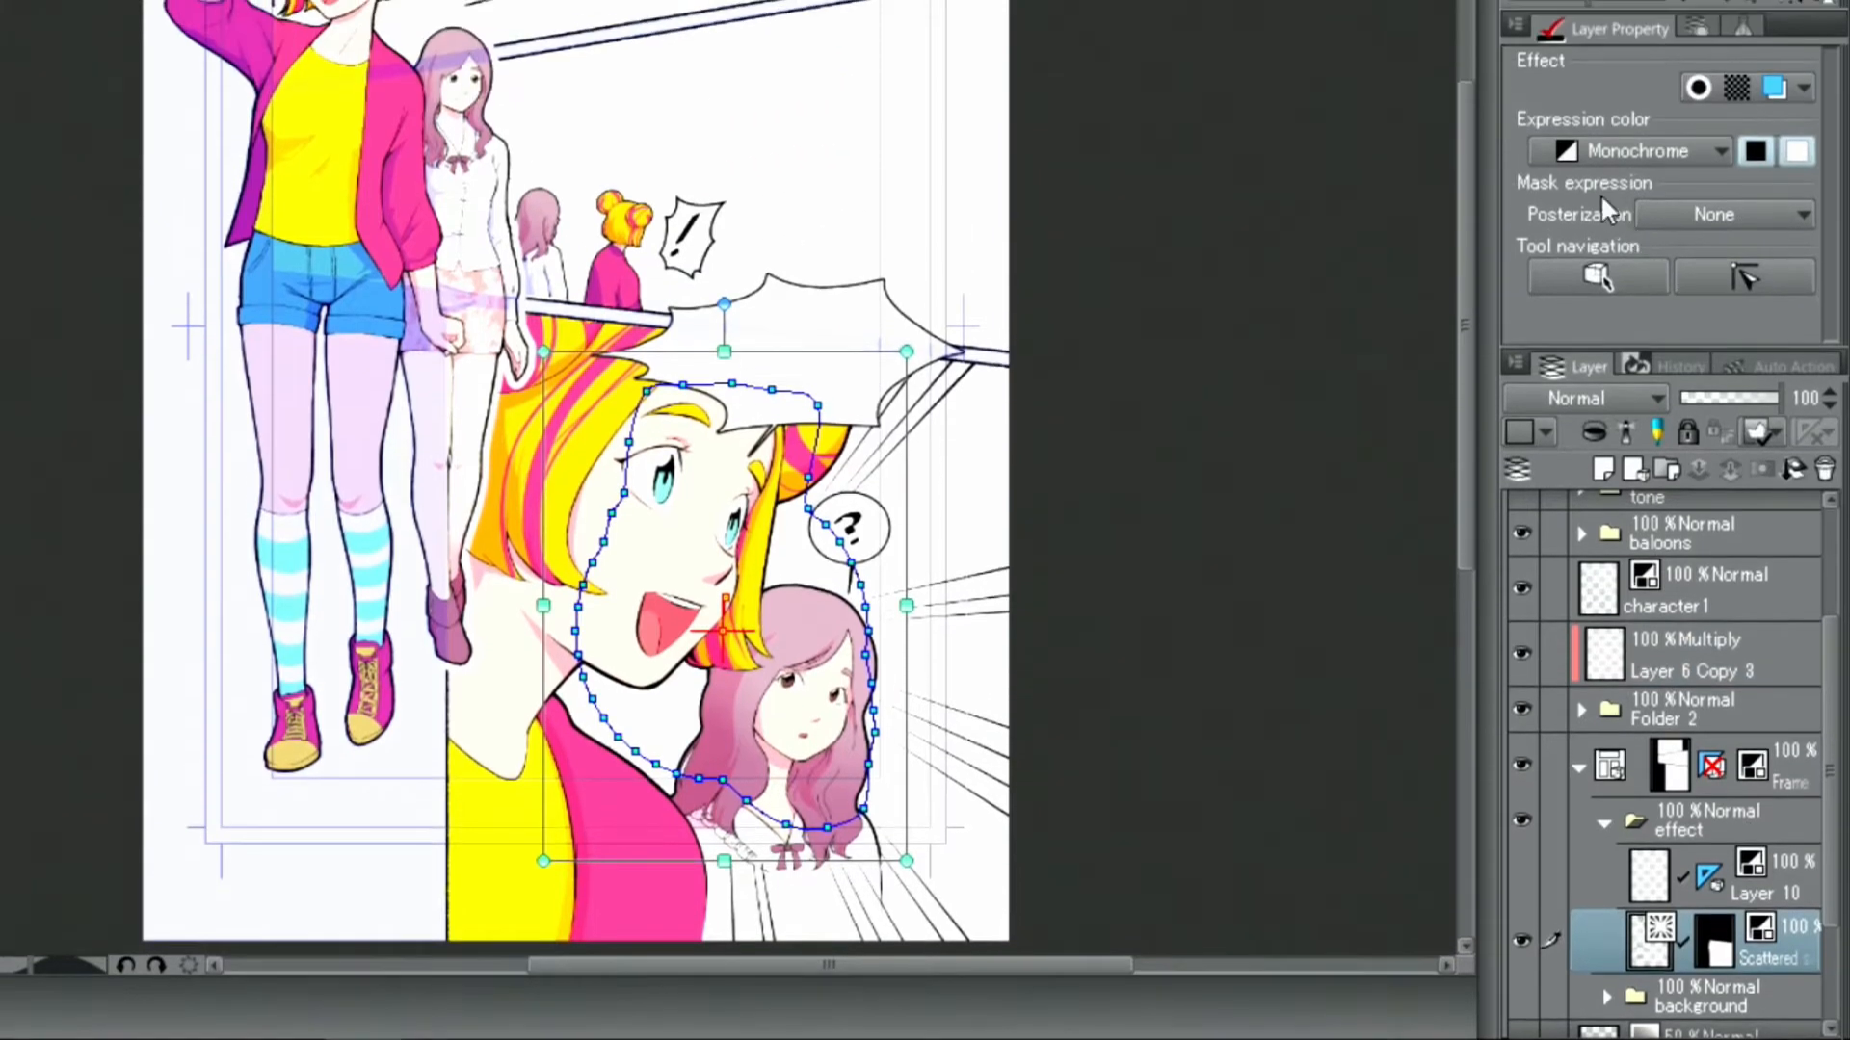
pyautogui.click(1580, 160)
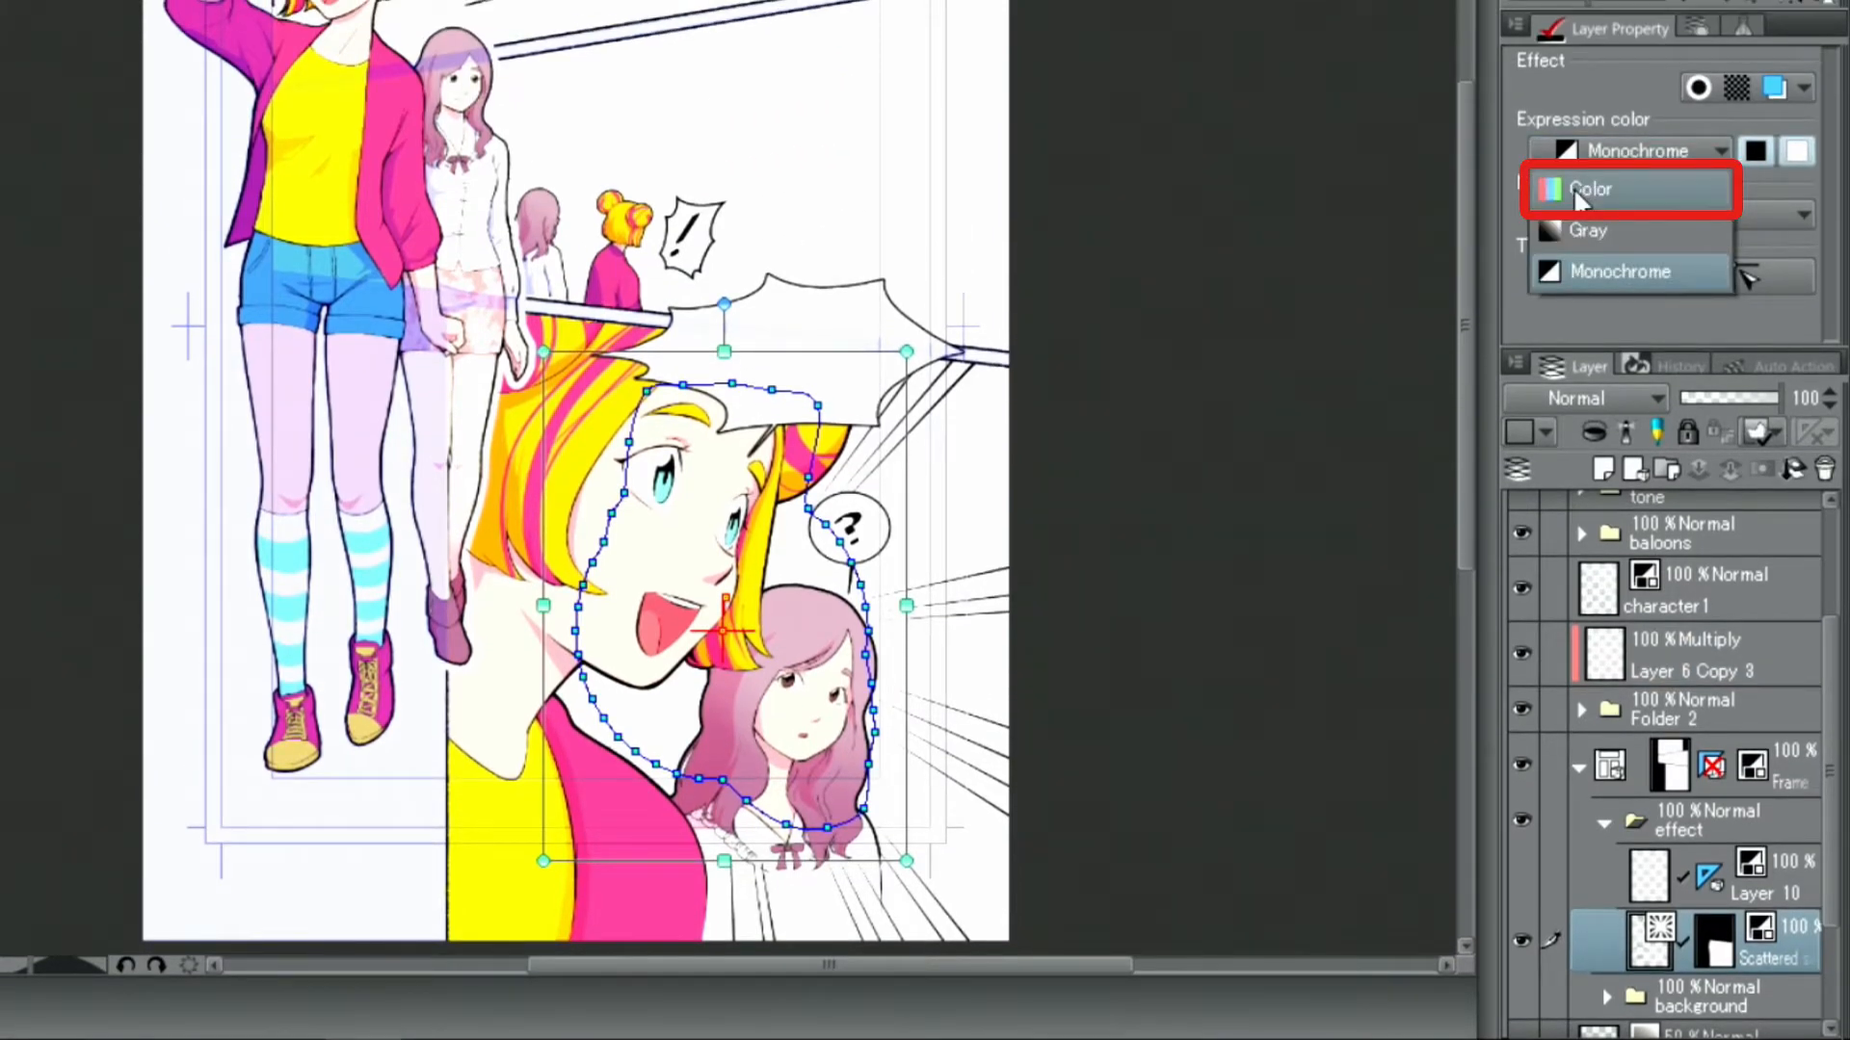
pyautogui.click(1580, 193)
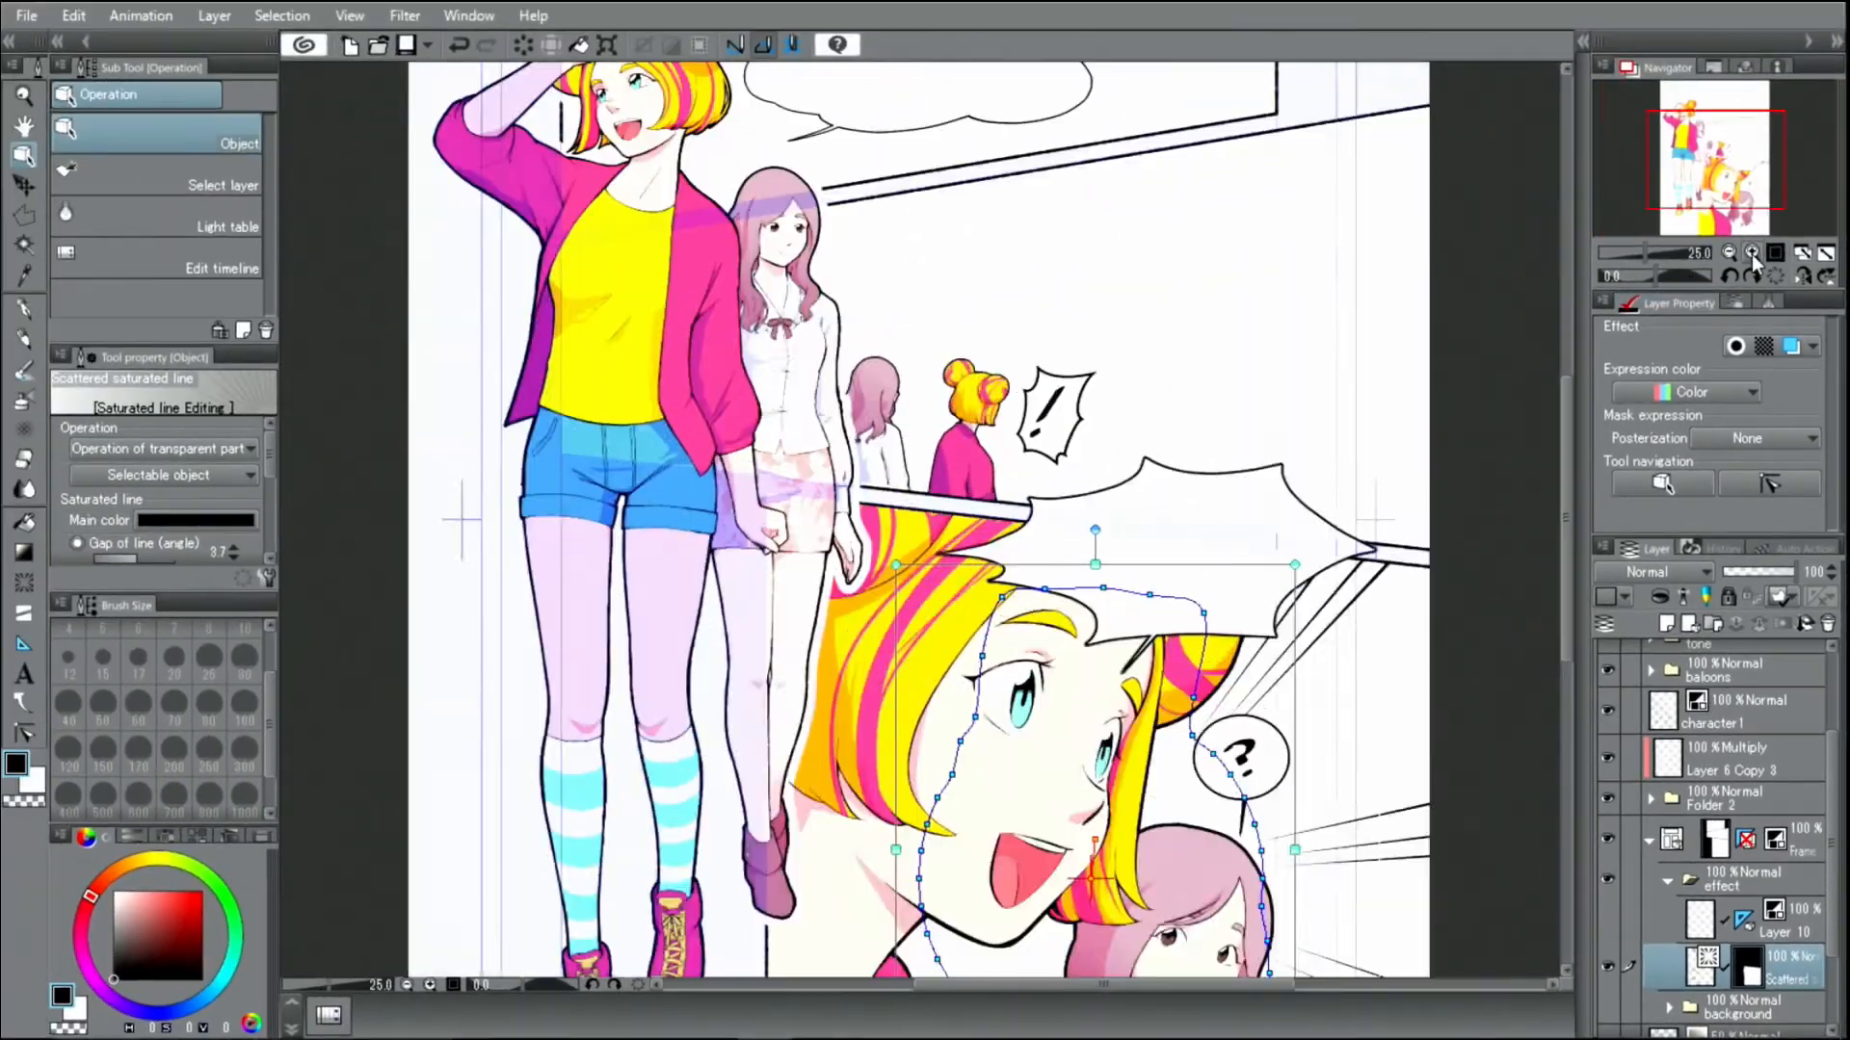
# Step: Set the saturated lines' main color to blue (H 245, S 87, V 84)
pyautogui.click(1752, 253)
pyautogui.click(1752, 252)
pyautogui.moveTo(1724, 190); pyautogui.dragTo(1743, 190)
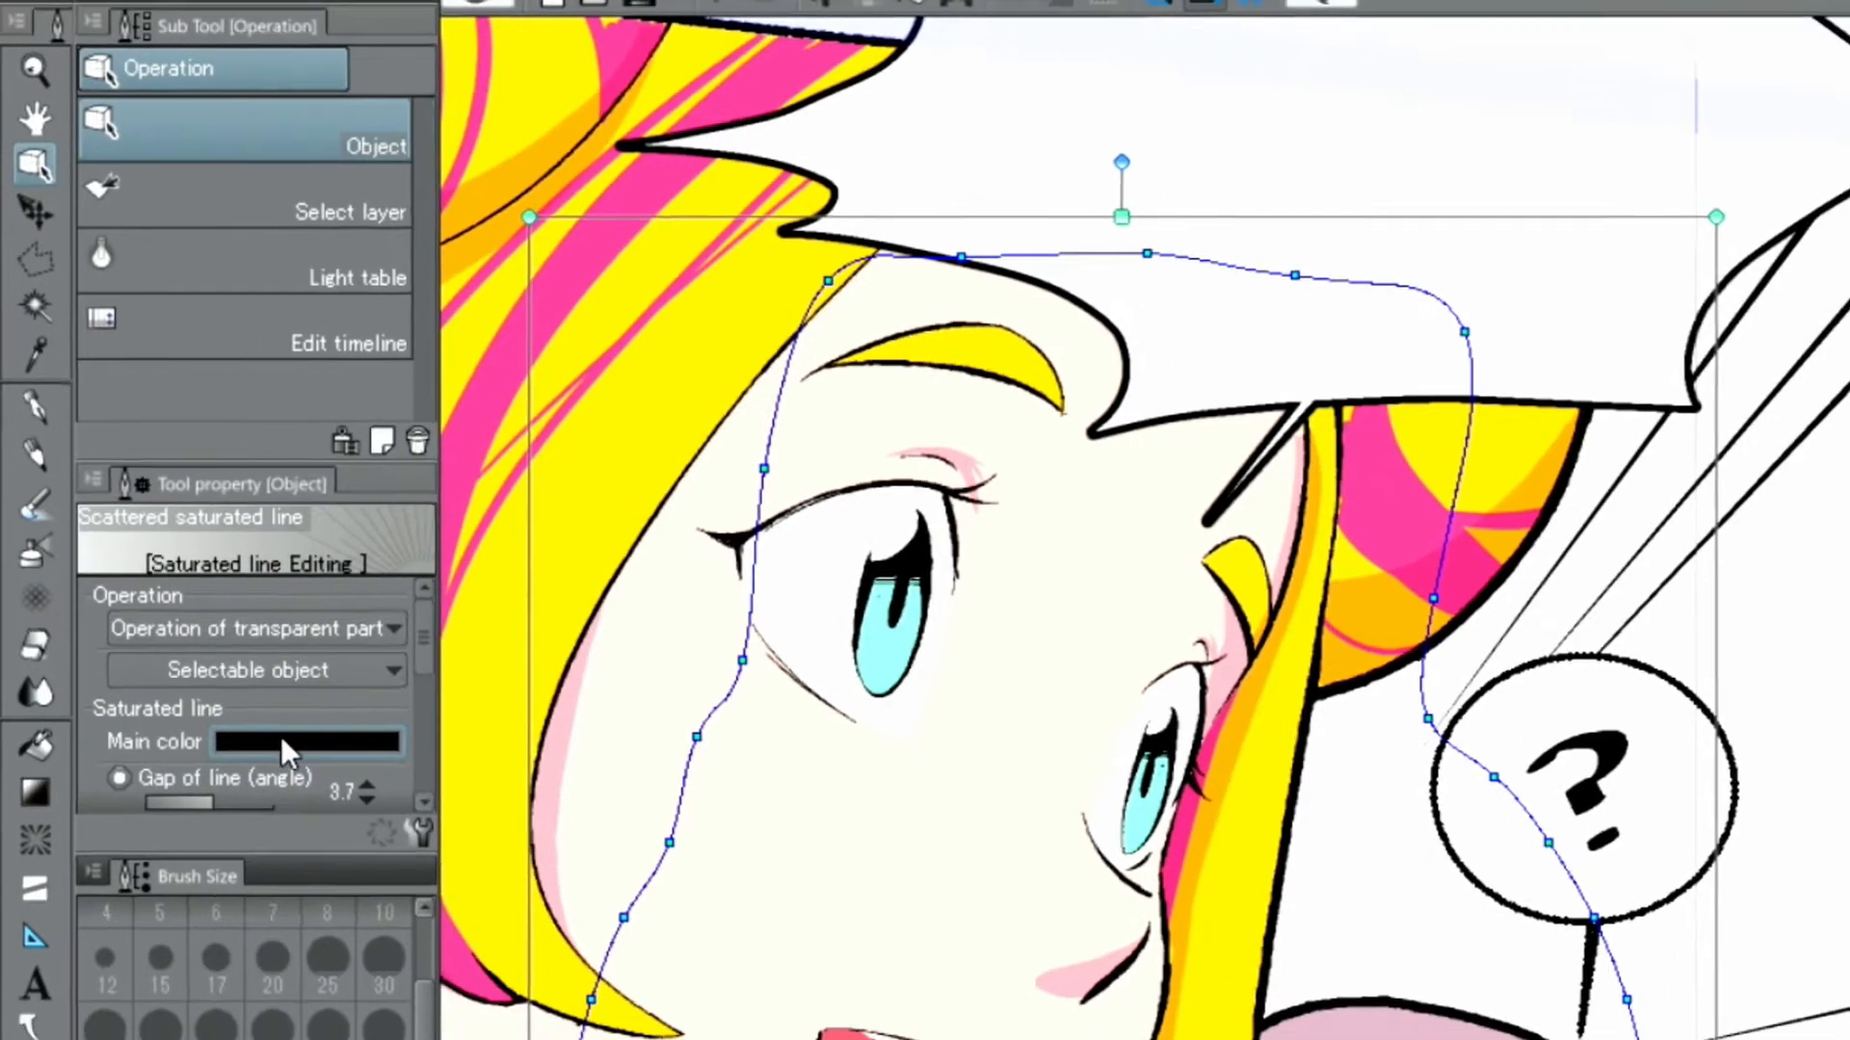
pyautogui.click(306, 788)
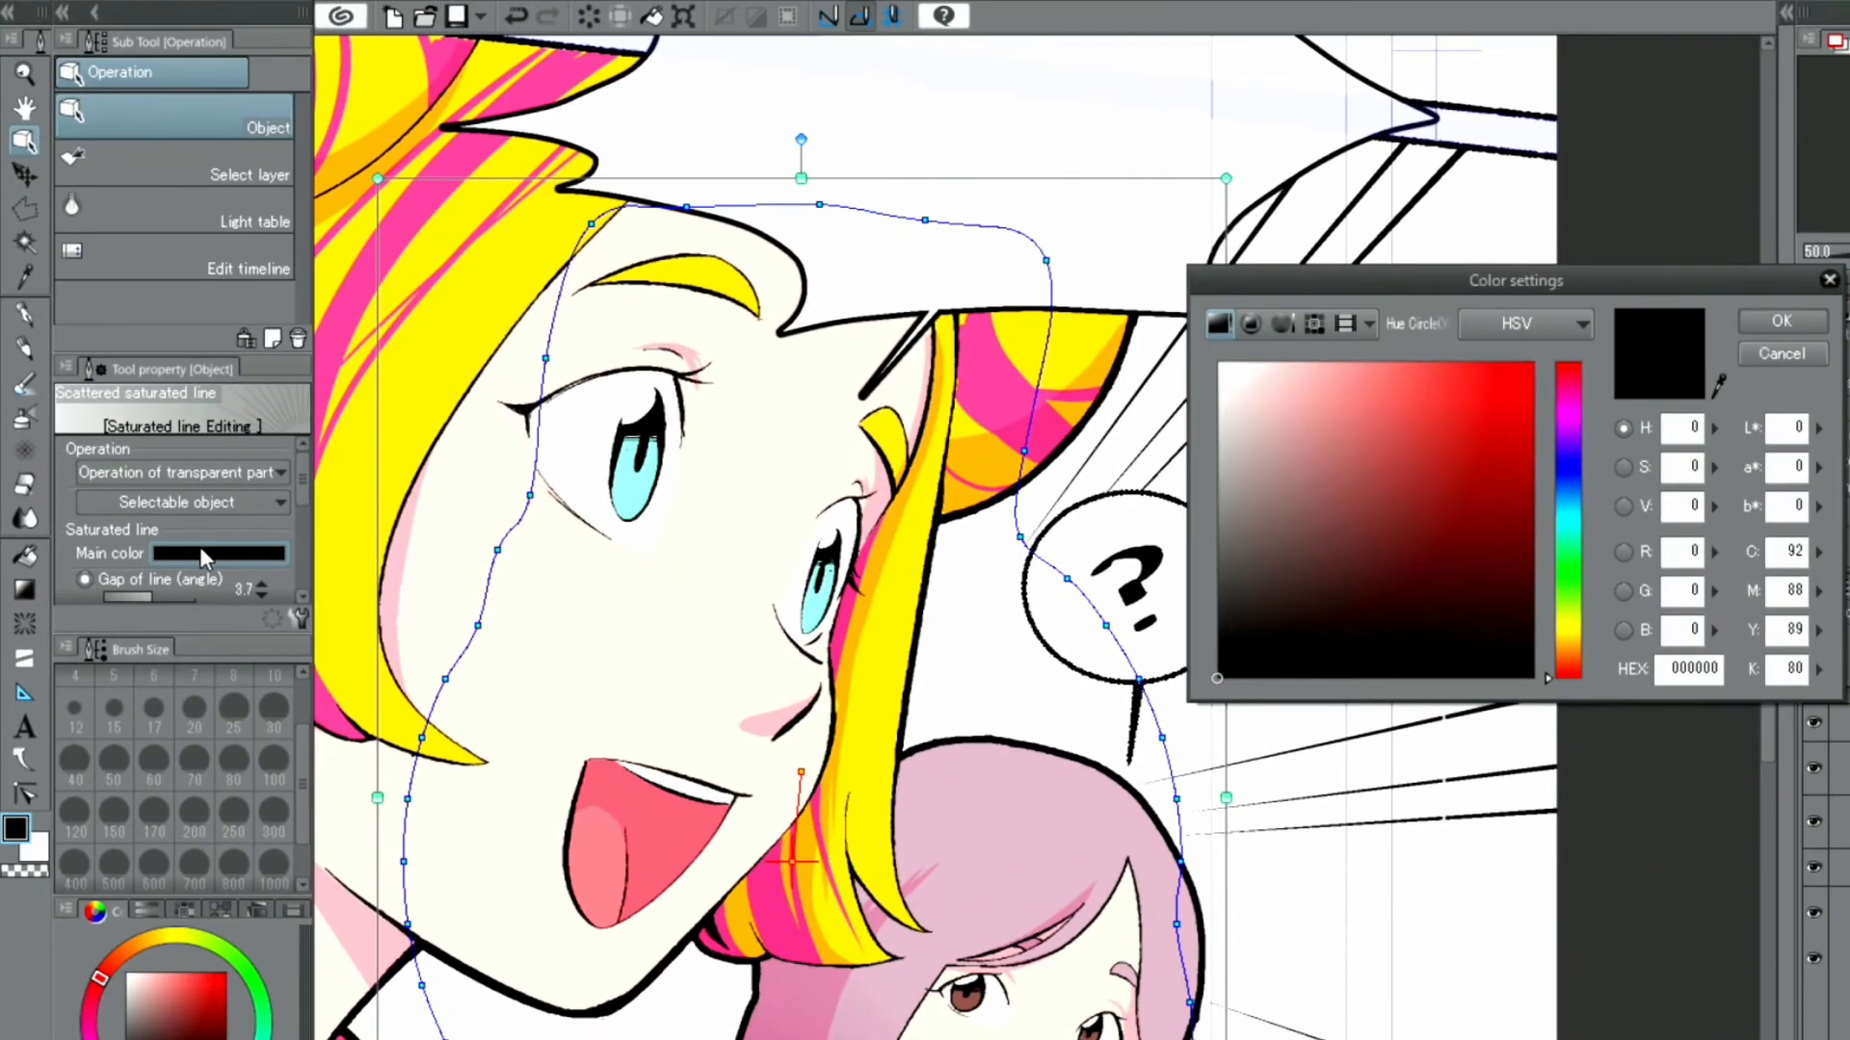
pyautogui.click(1569, 463)
pyautogui.moveTo(1495, 417)
pyautogui.mouseDown()
pyautogui.moveTo(1540, 396)
pyautogui.moveTo(1493, 412)
pyautogui.mouseUp()
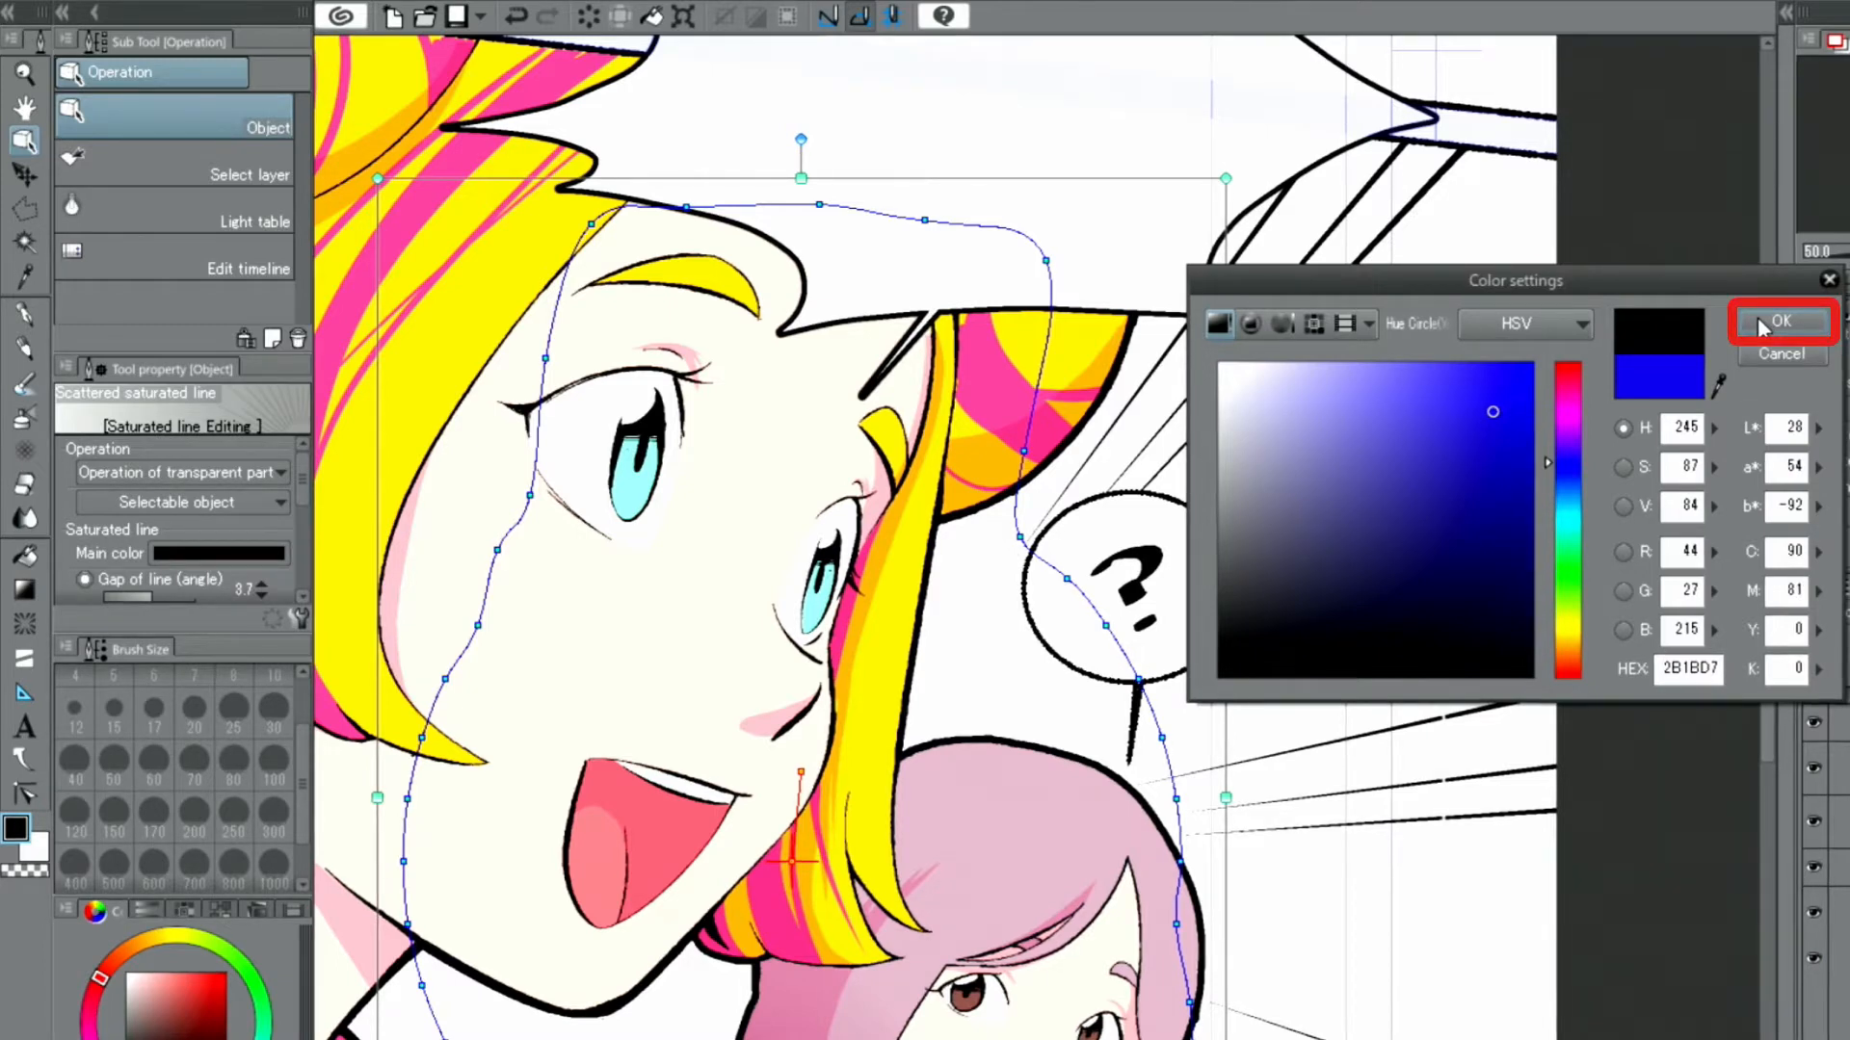
pyautogui.click(1779, 322)
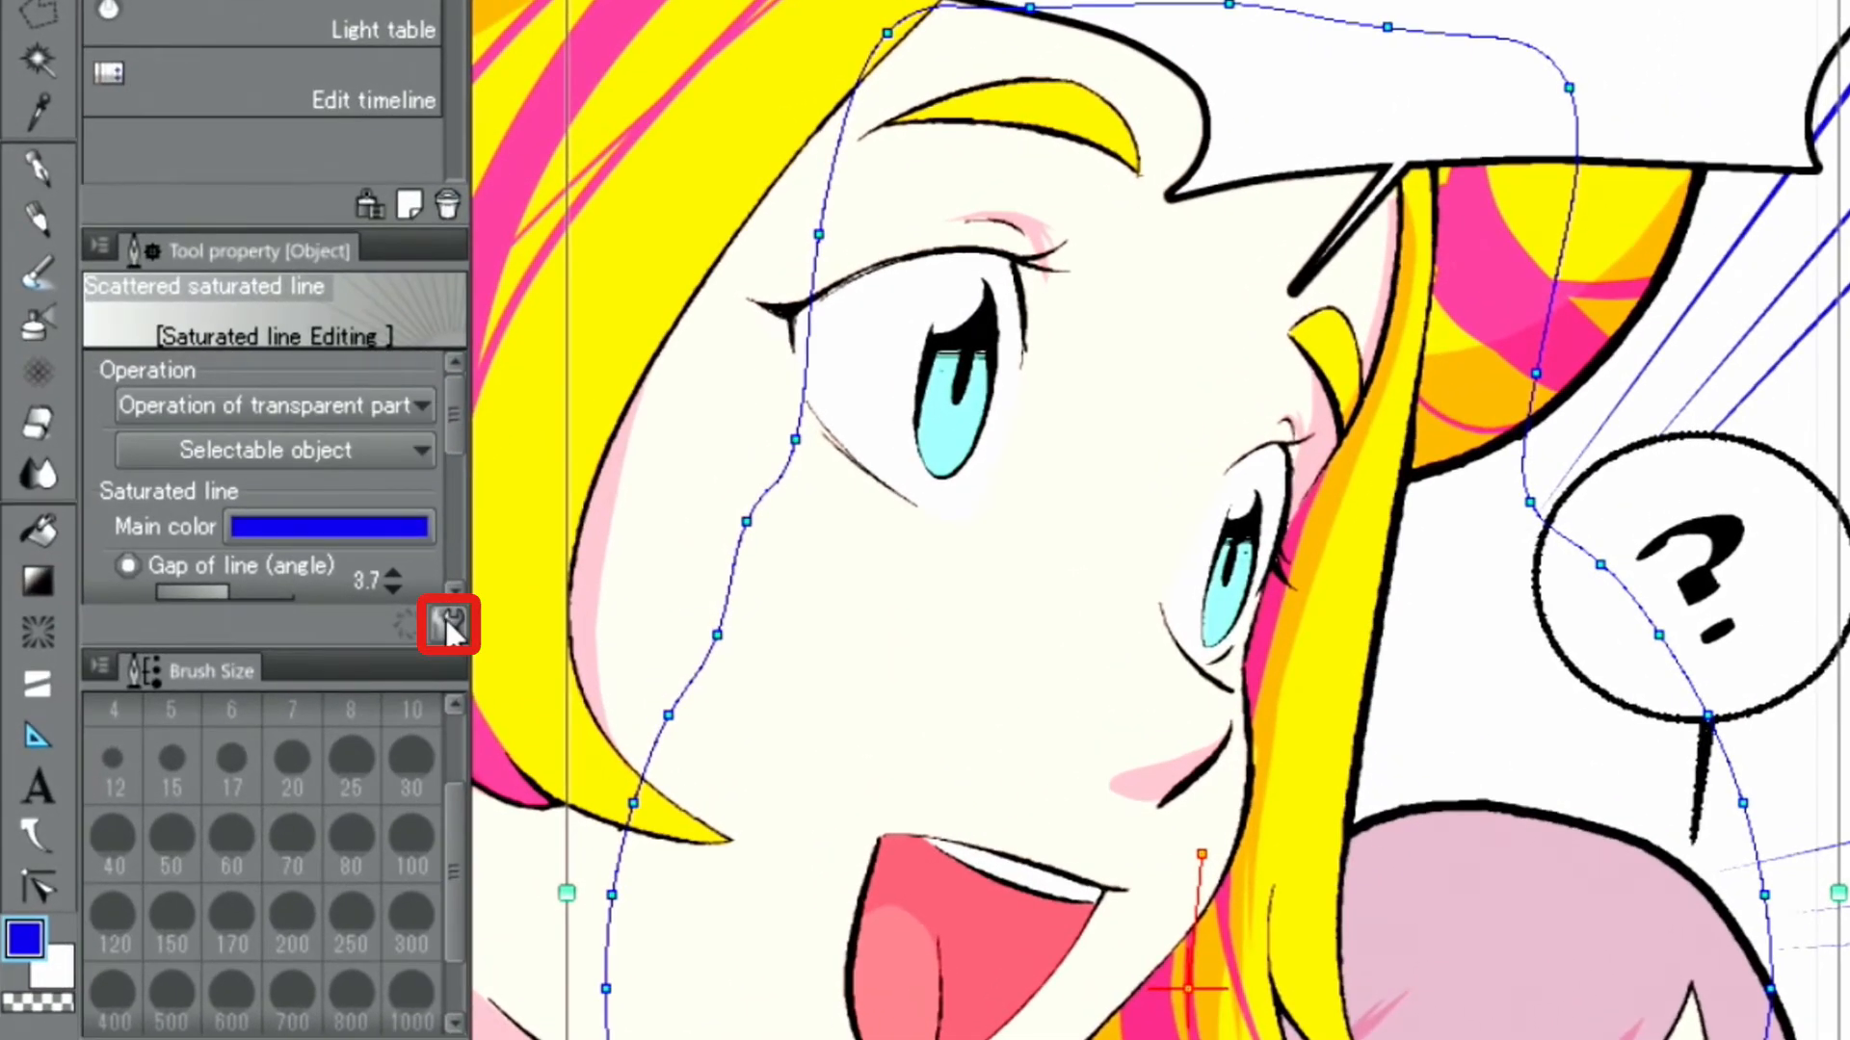
# Step: Open the saturated lines' detailed settings and apply the strongest anti-aliasing option
pyautogui.click(445, 616)
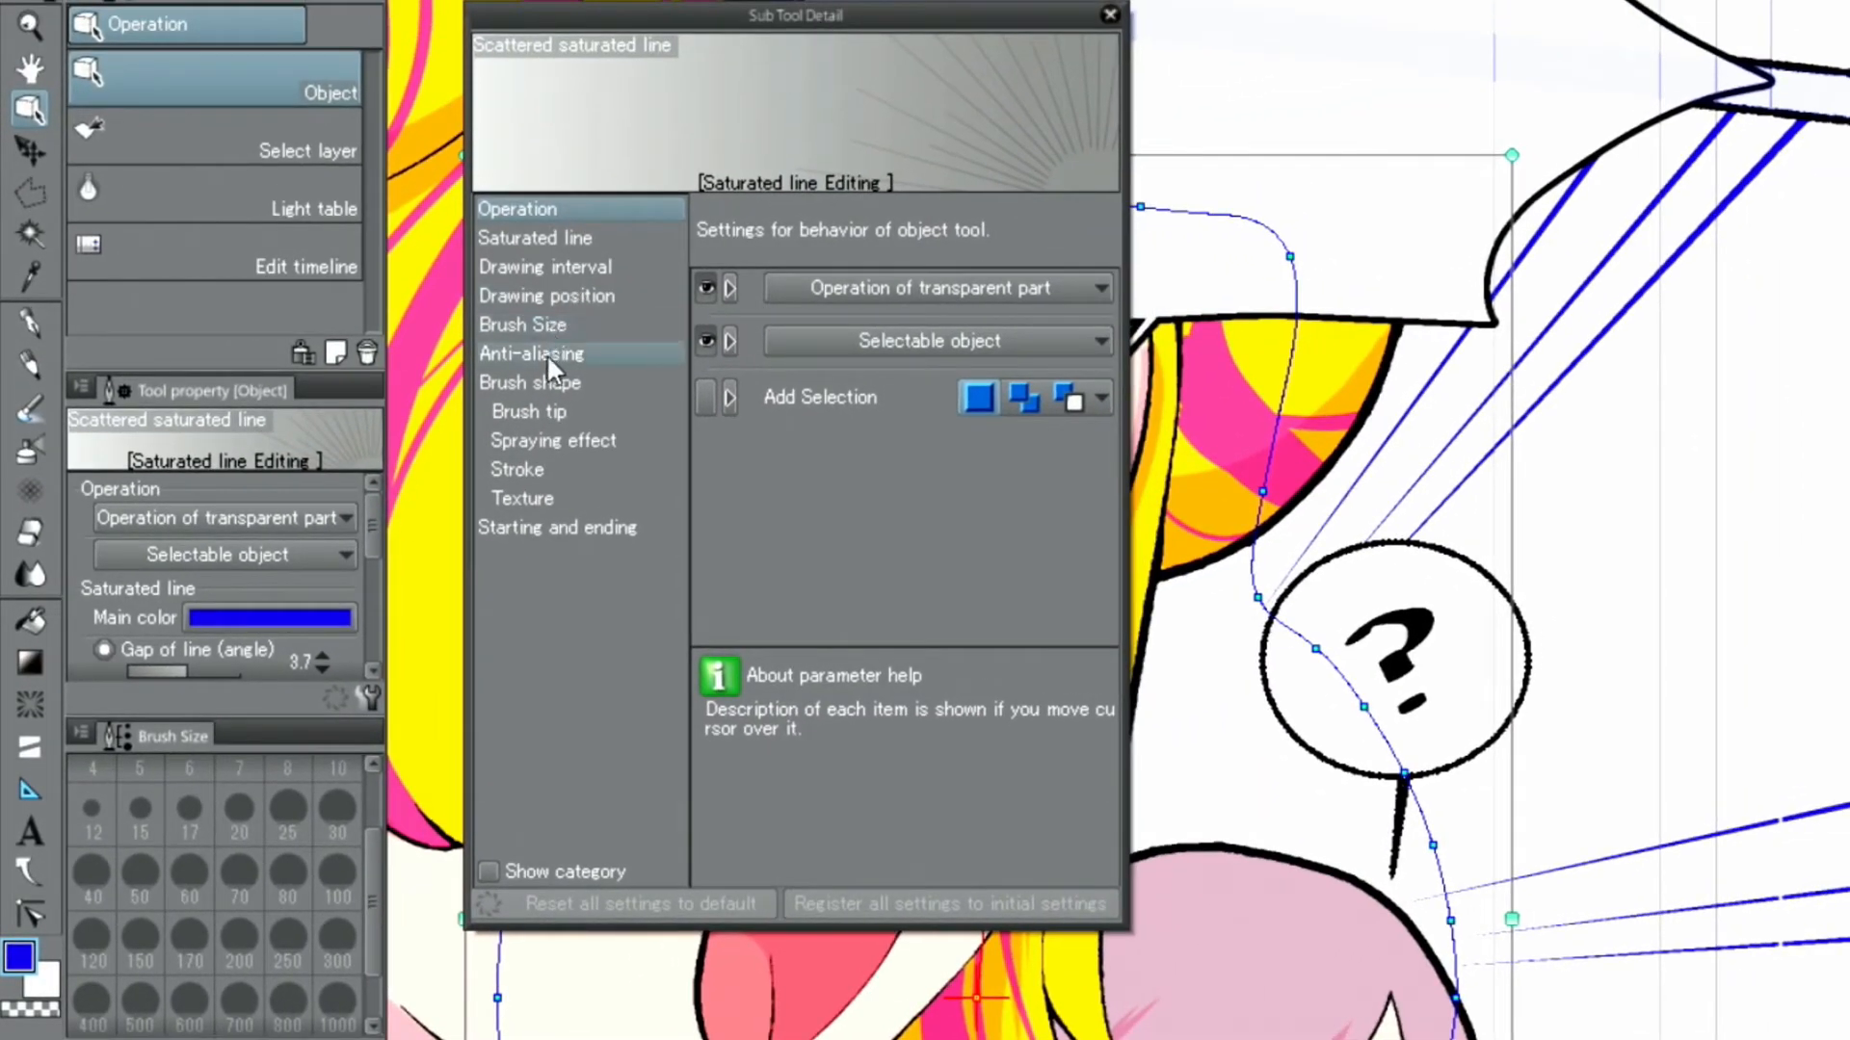
pyautogui.click(547, 355)
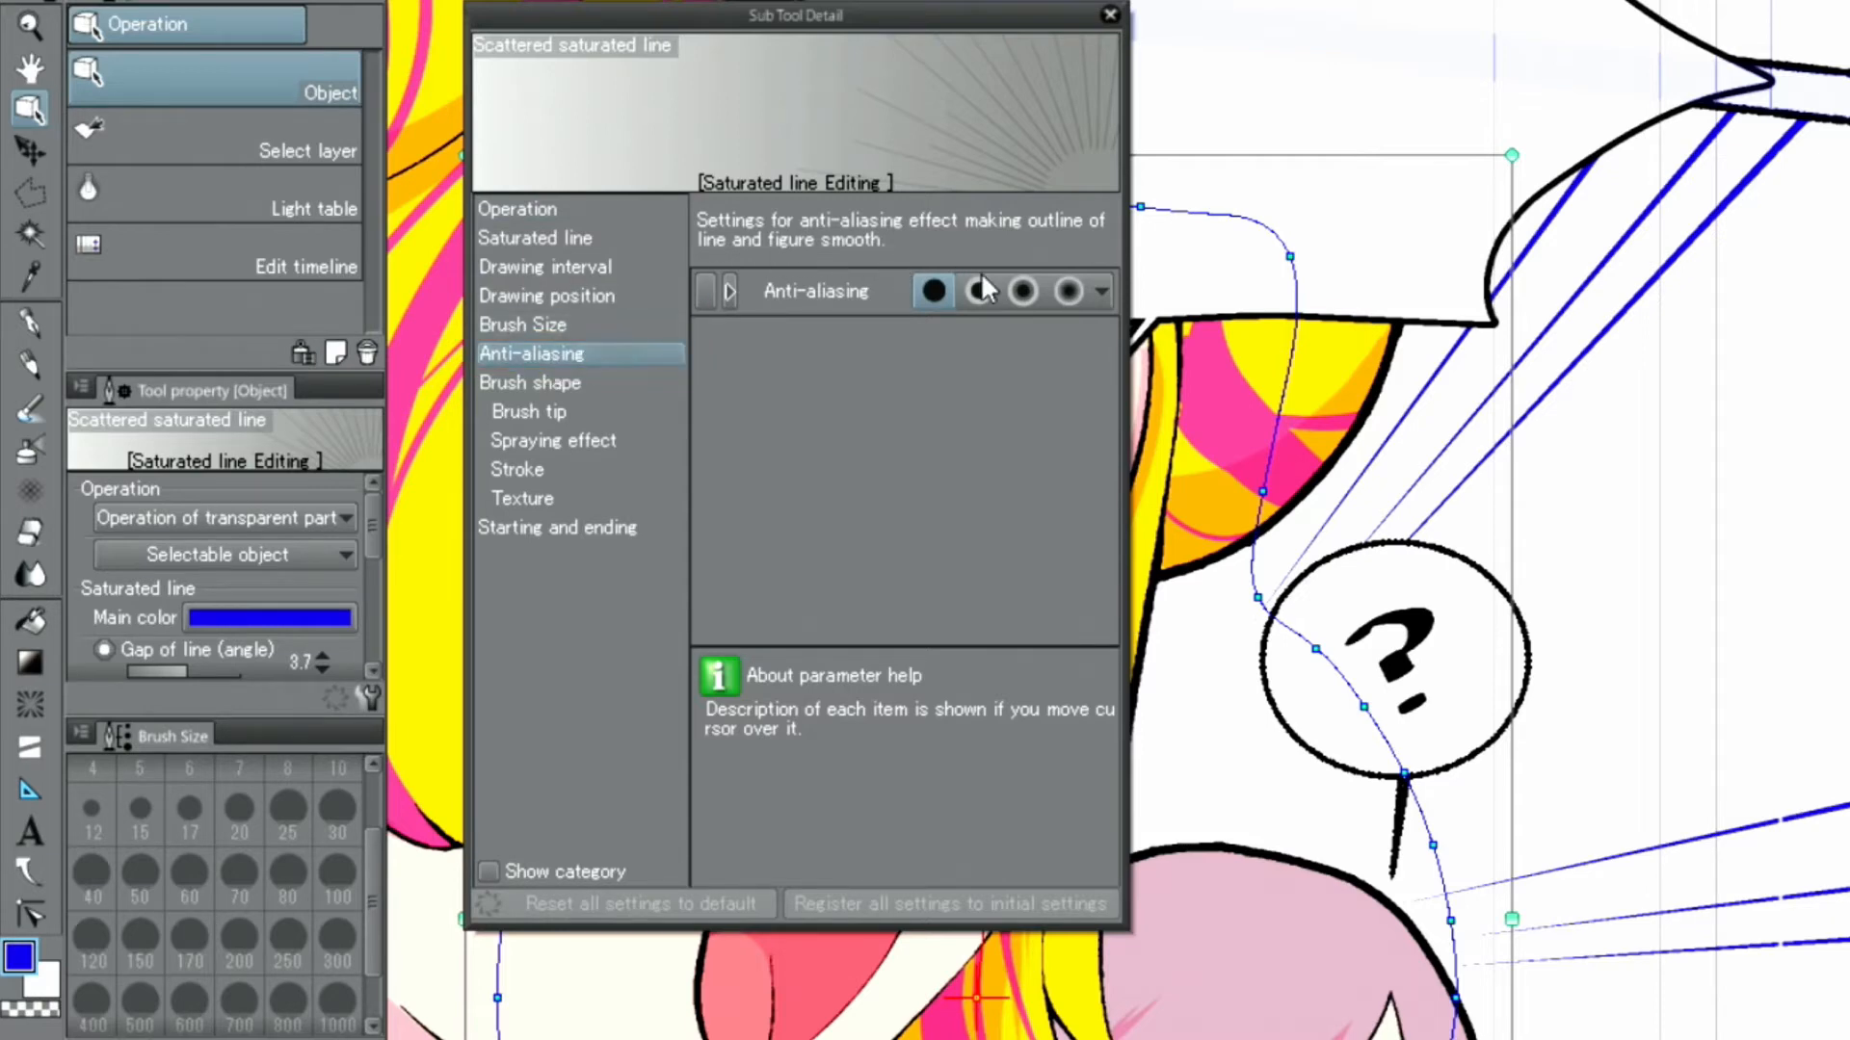
pyautogui.click(1070, 295)
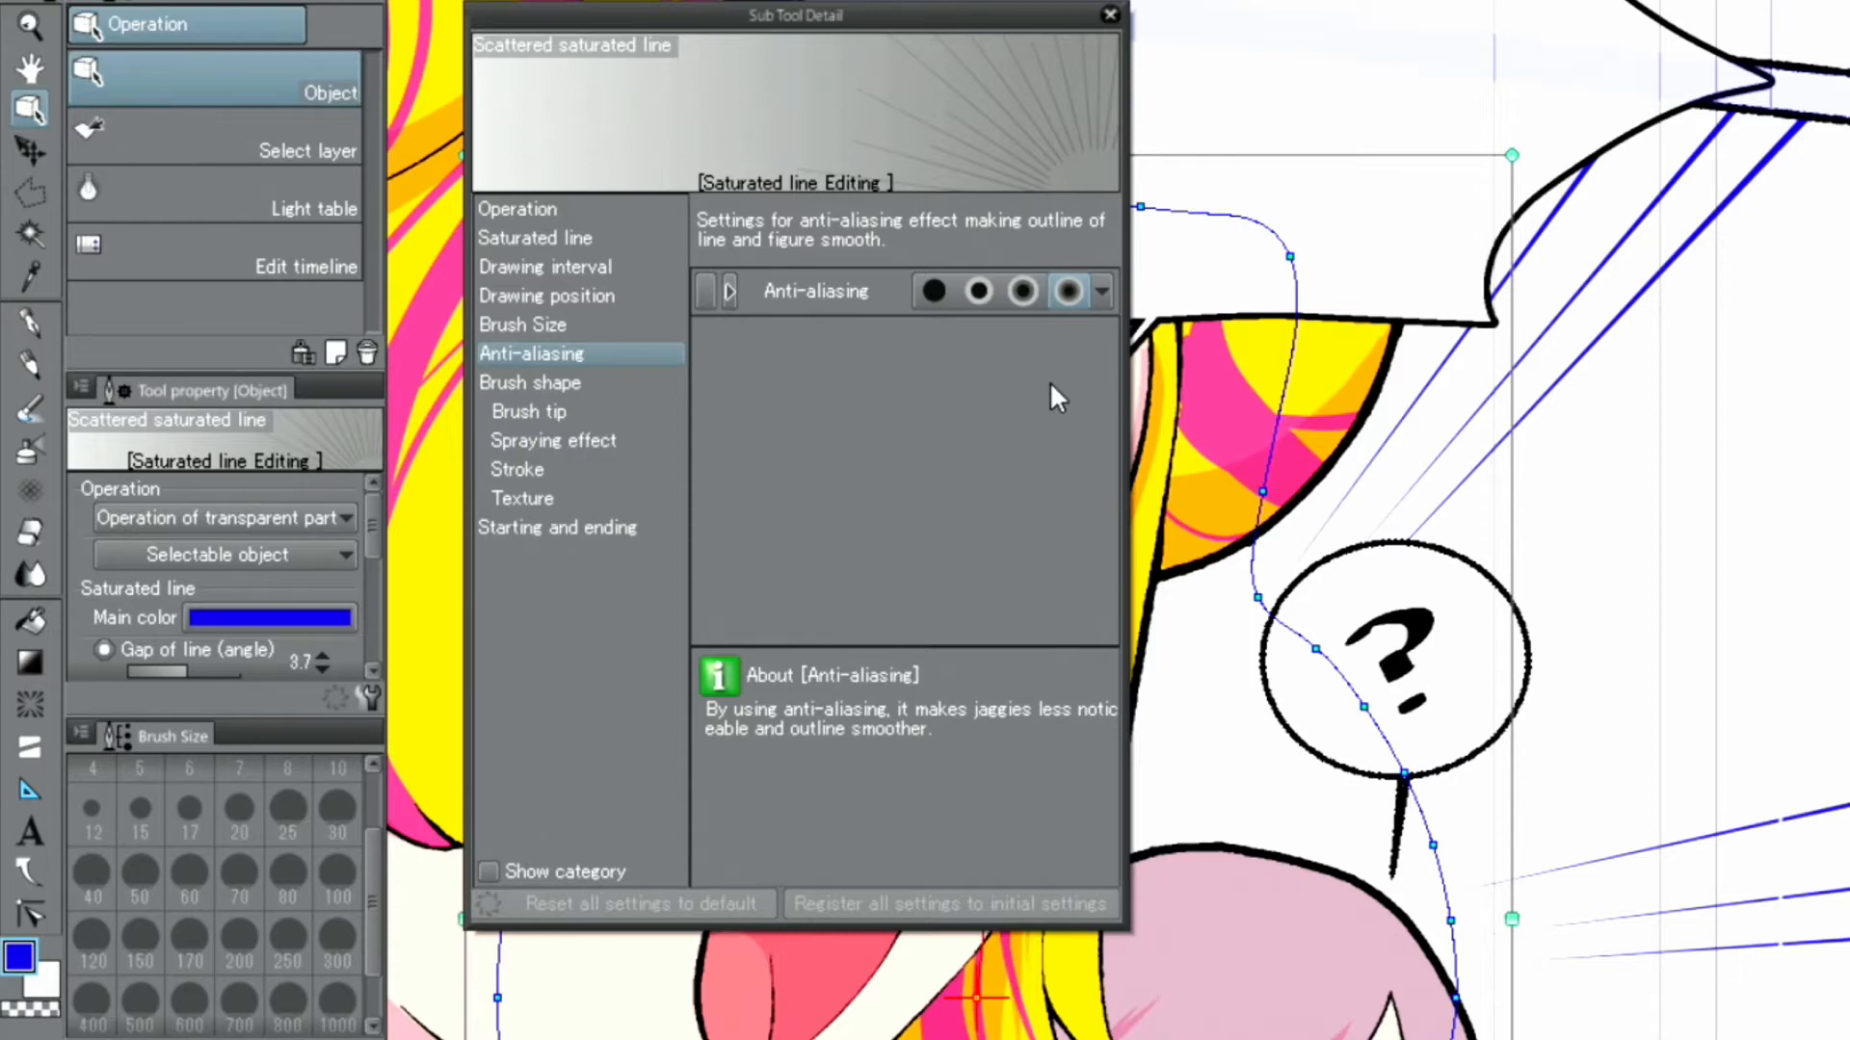
# Step: Set the saturated lines' brush size to 50 and close the detailed settings
pyautogui.click(581, 329)
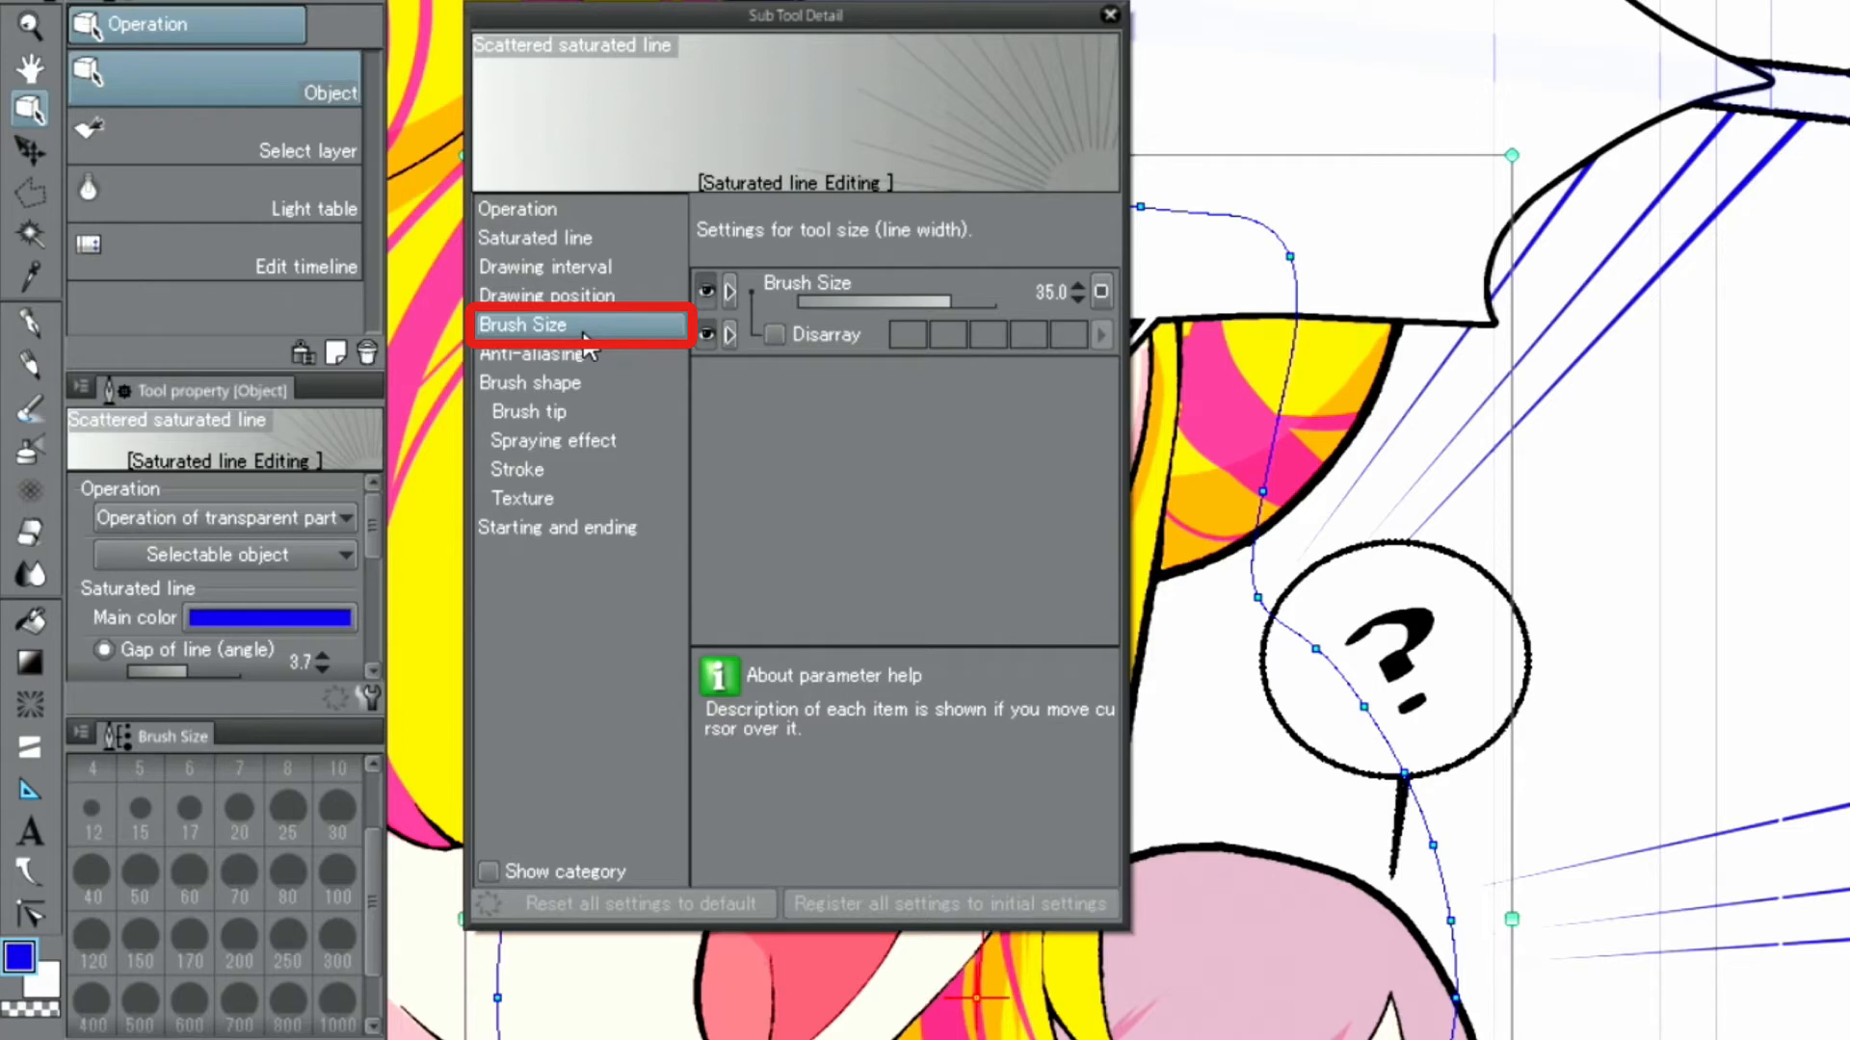
pyautogui.click(1072, 286)
pyautogui.click(1073, 283)
pyautogui.click(1070, 285)
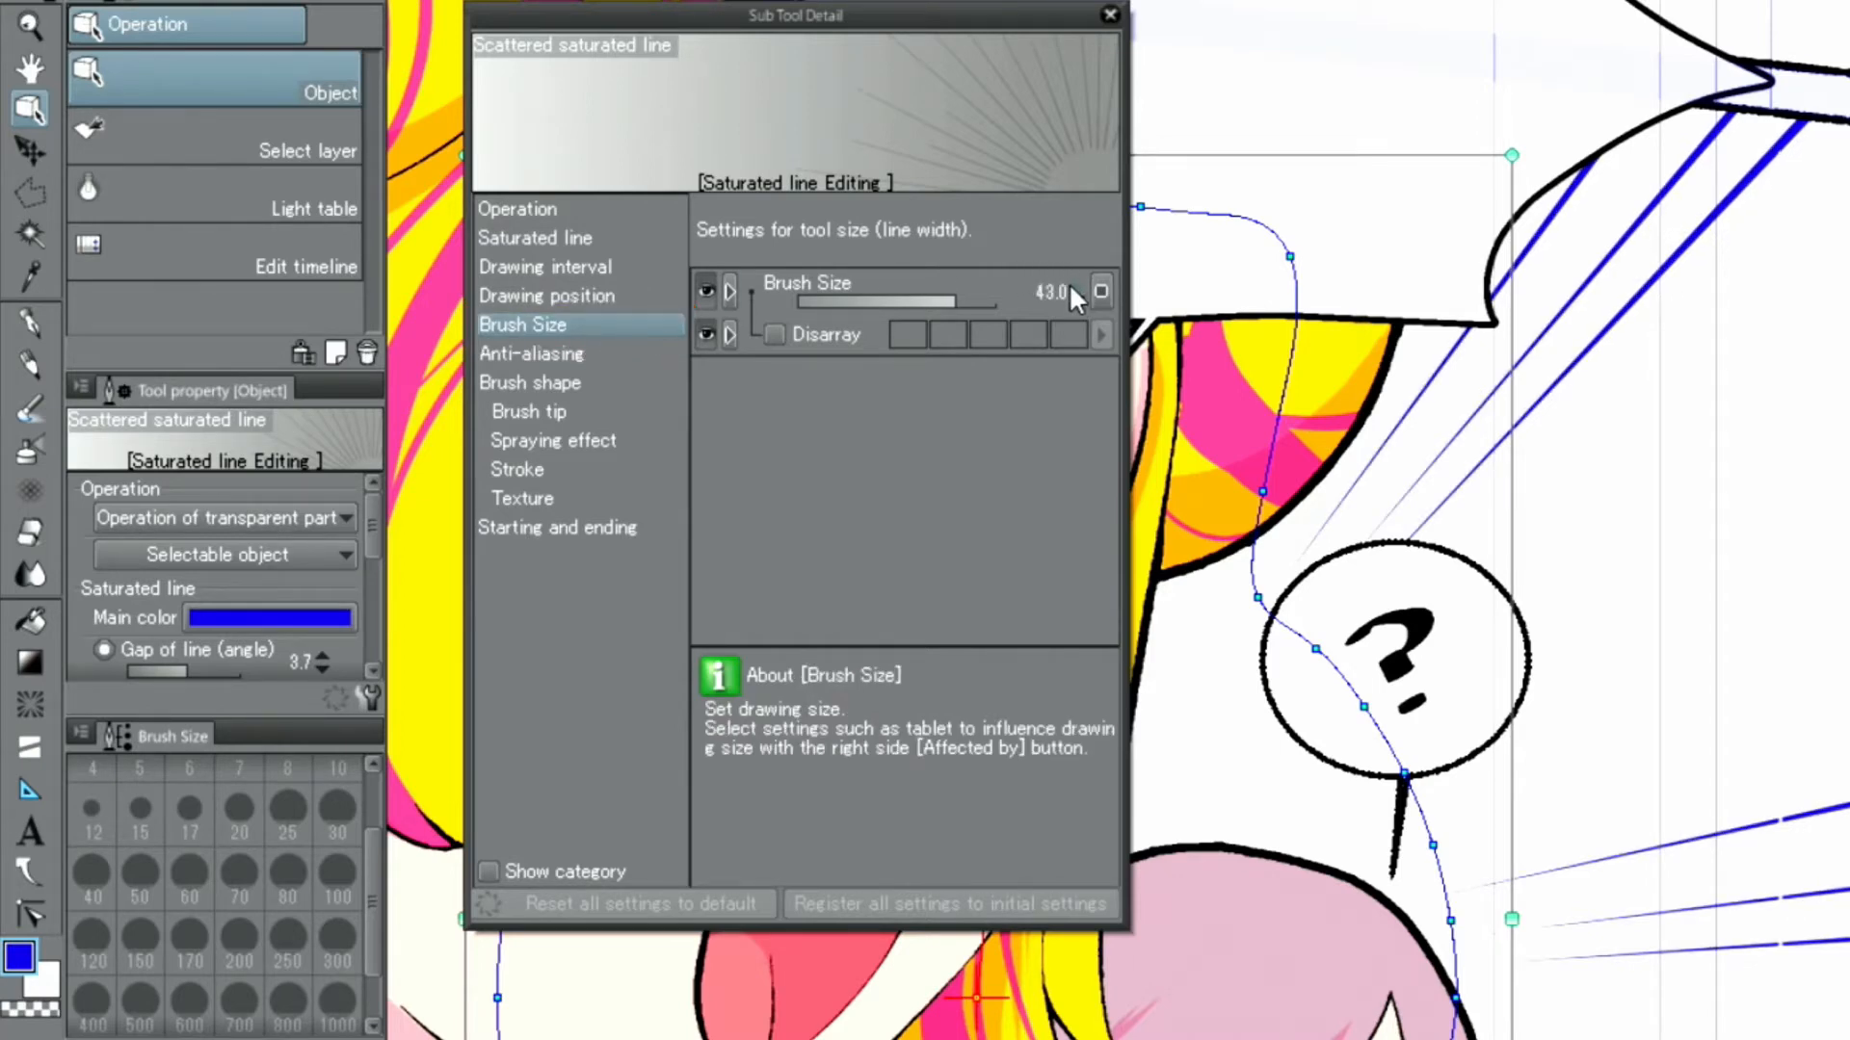
pyautogui.click(1076, 283)
pyautogui.click(1078, 281)
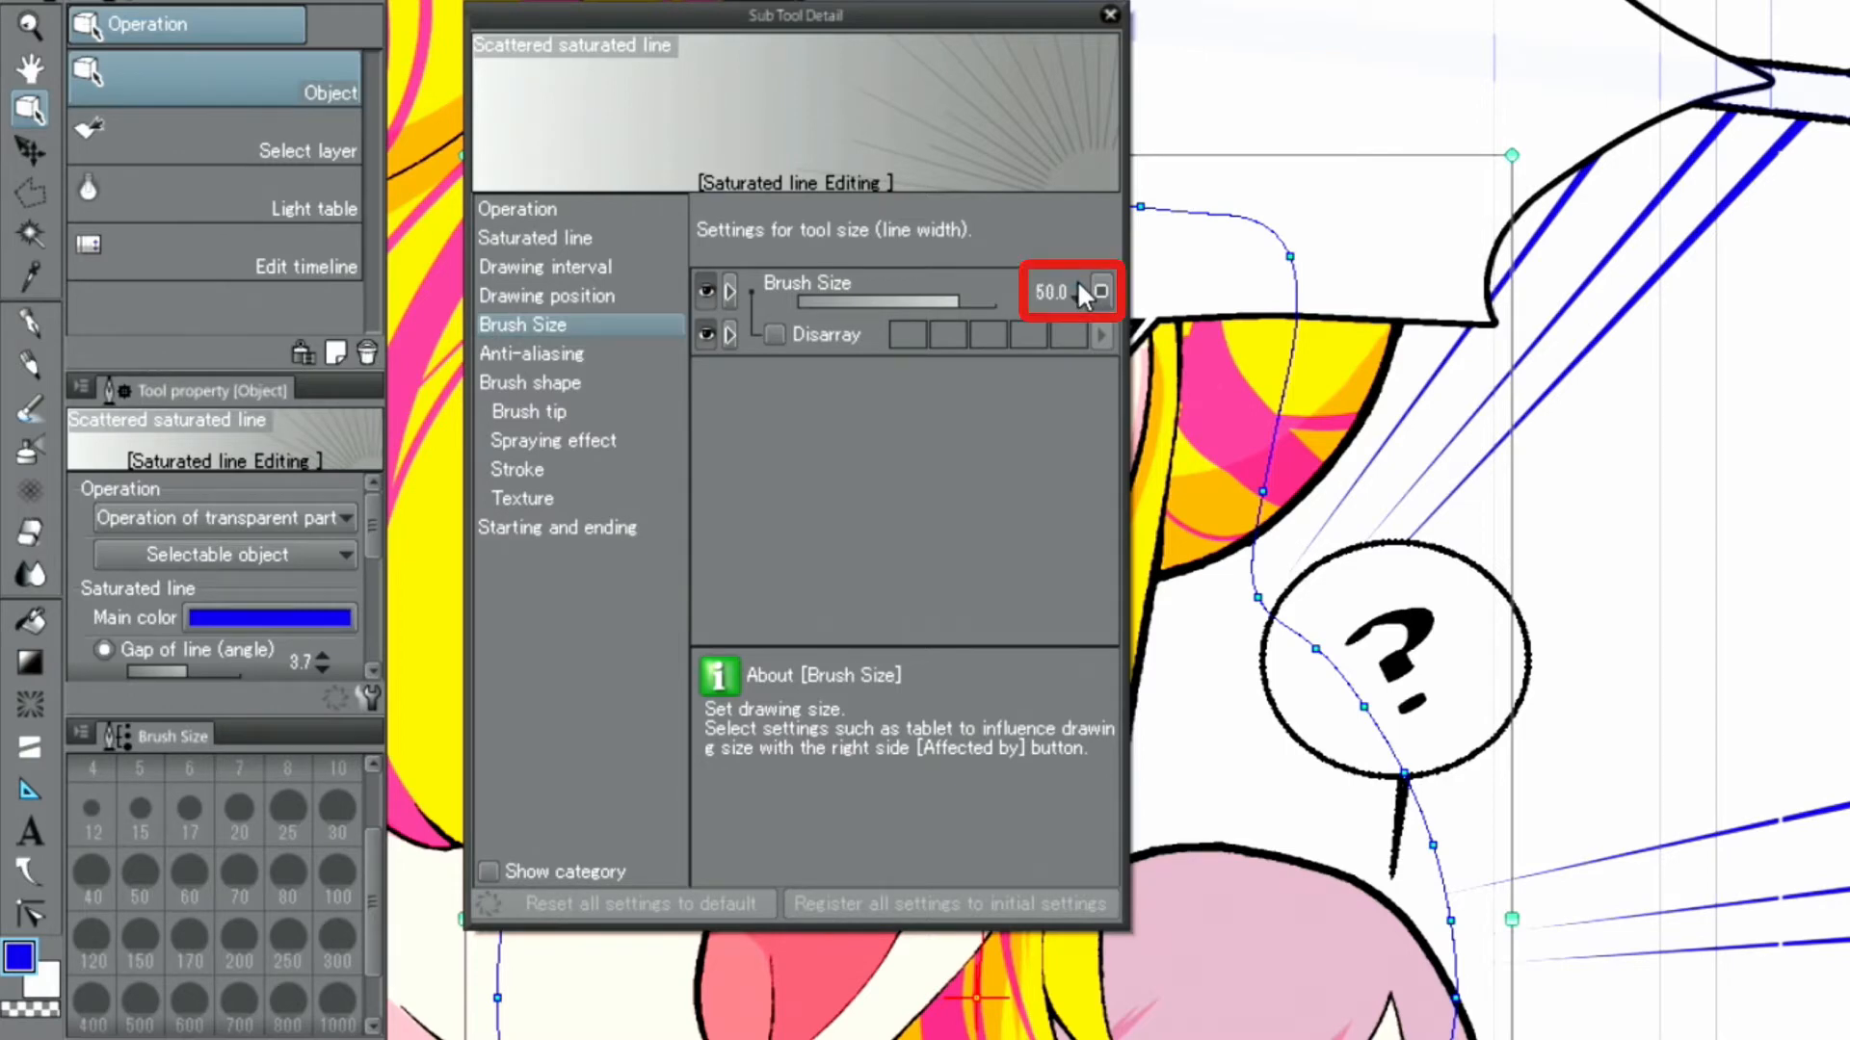
pyautogui.click(1108, 14)
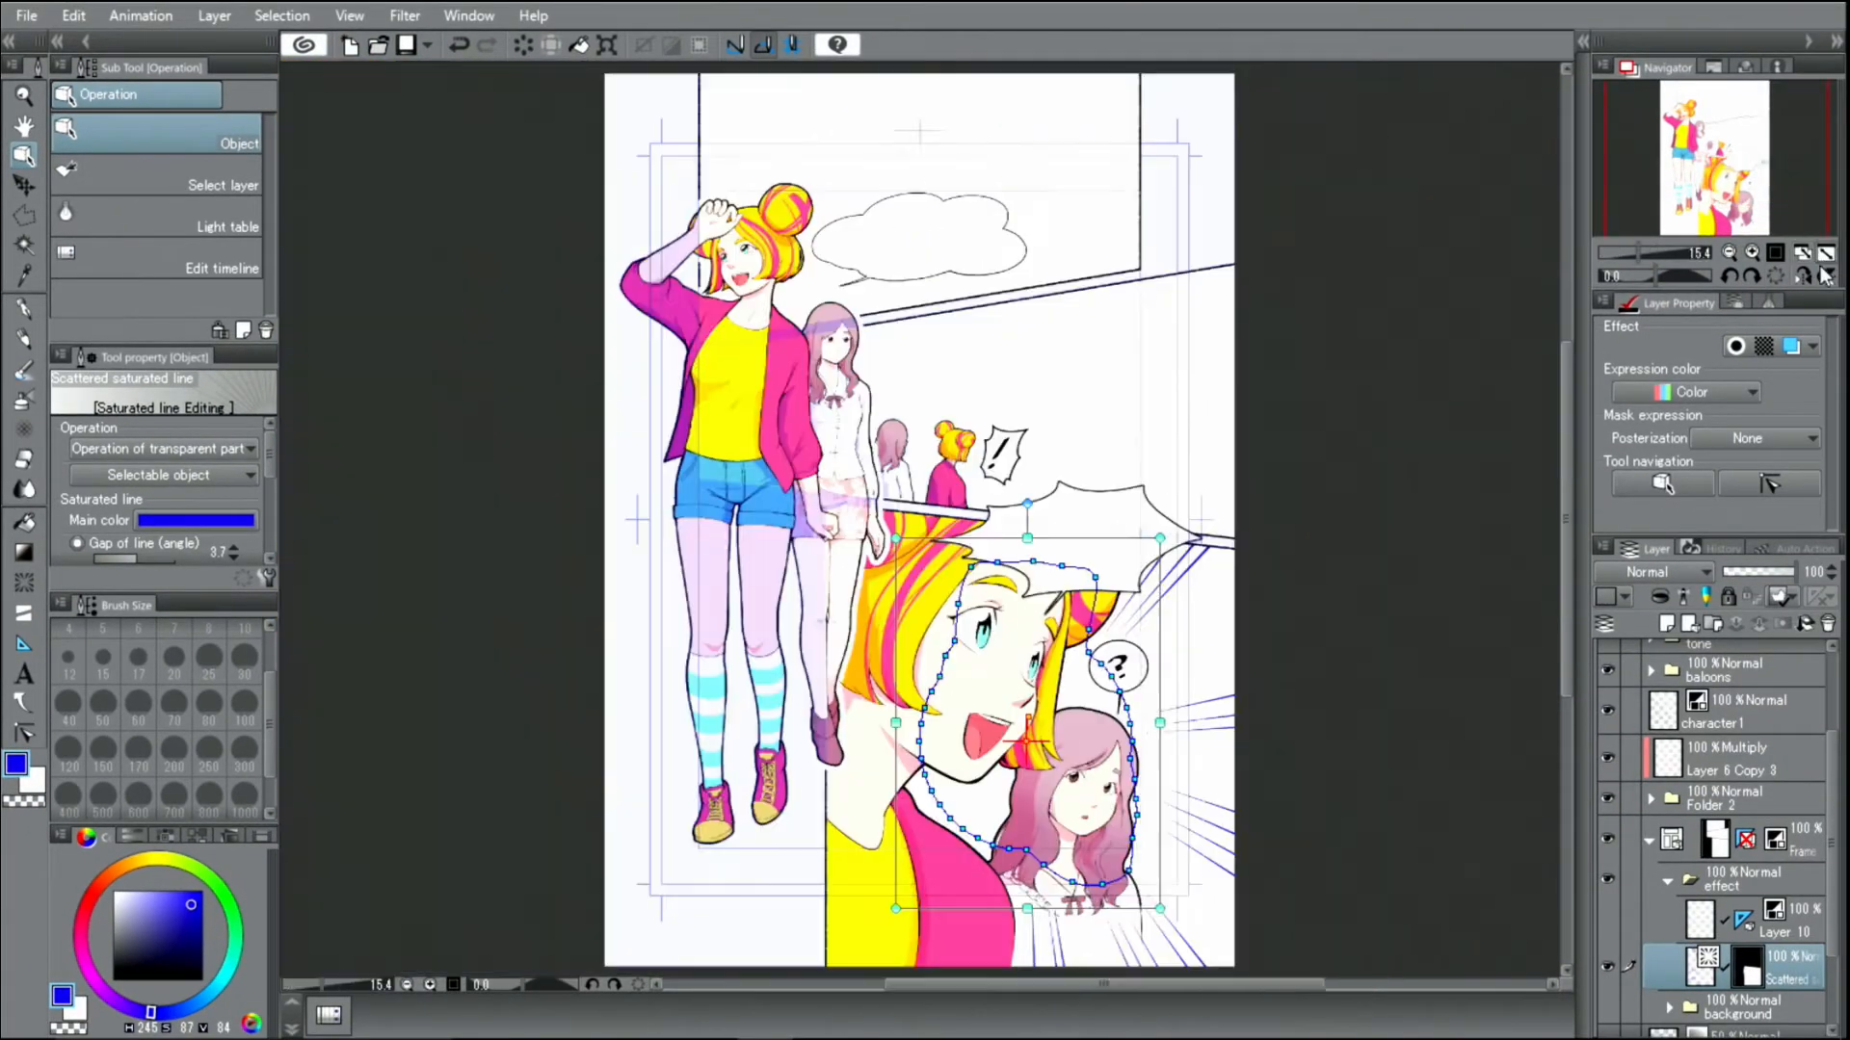
pyautogui.click(1823, 254)
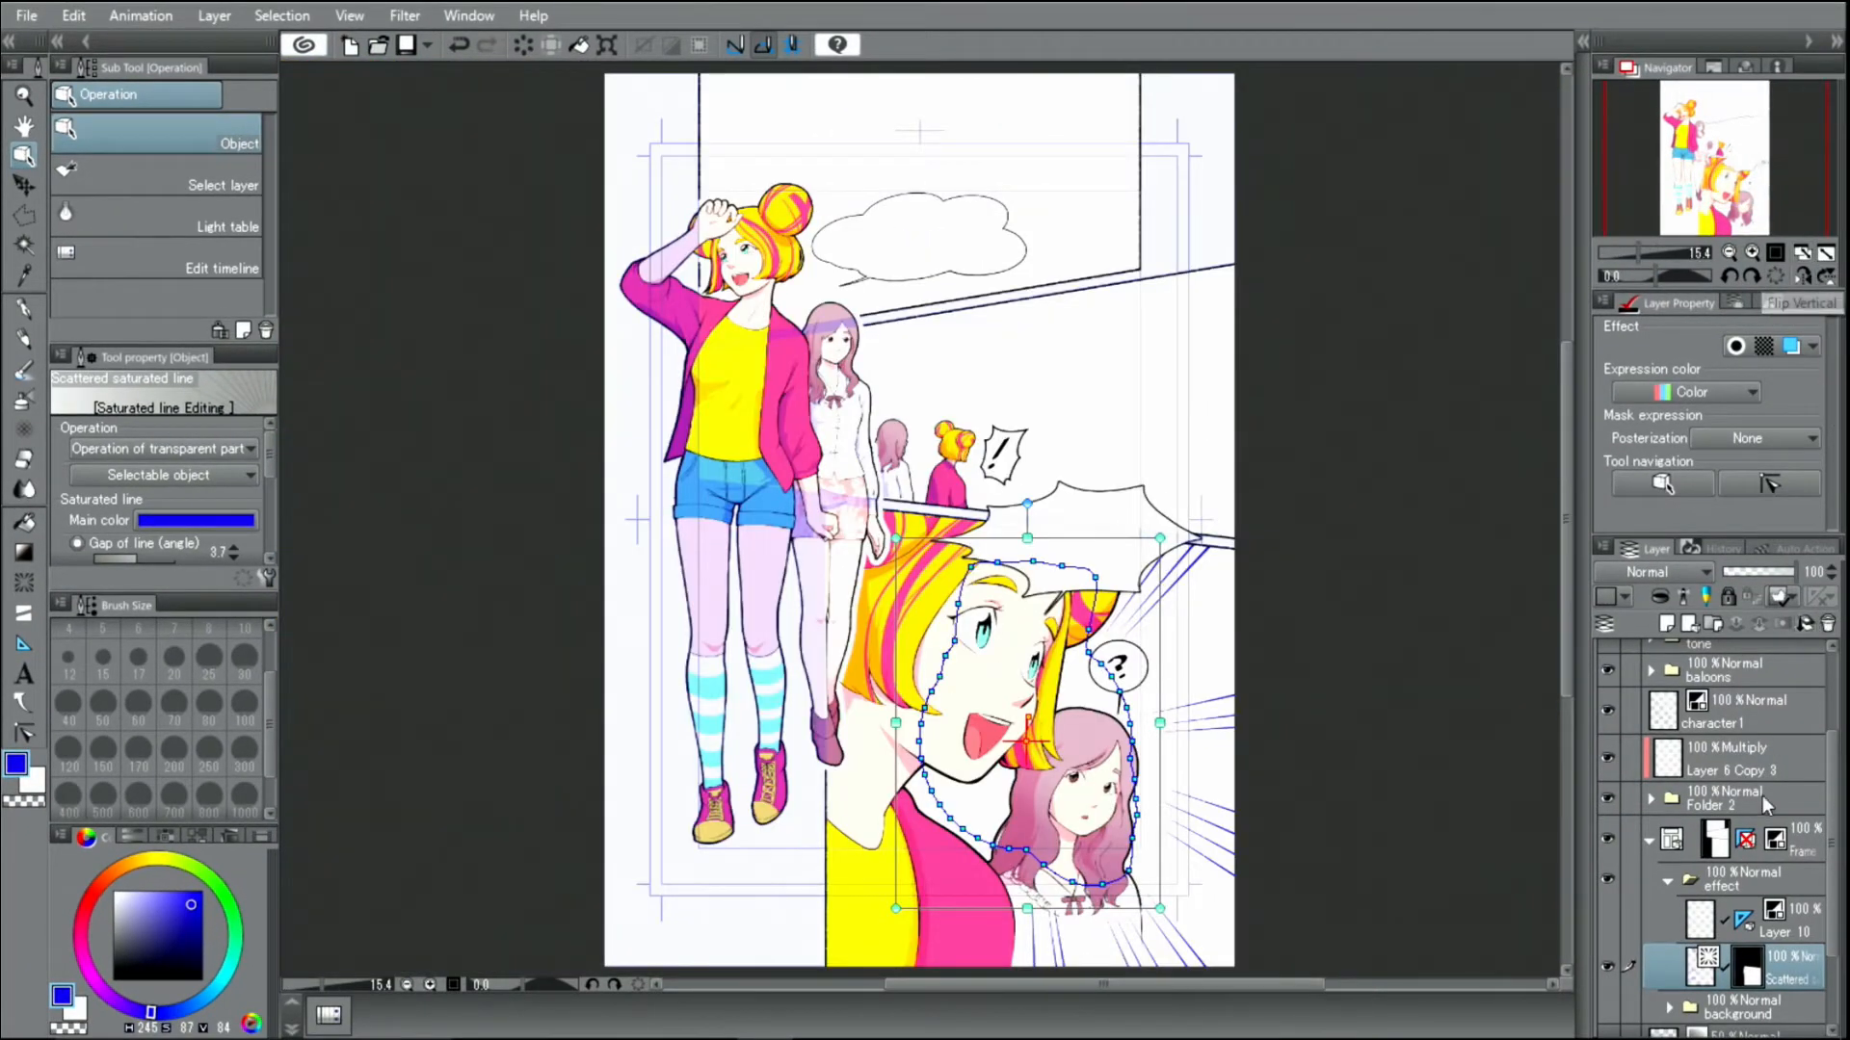
# Step: Show Layer 14 with the stars in the decoration folder and set its expression color to Color
pyautogui.click(1794, 879)
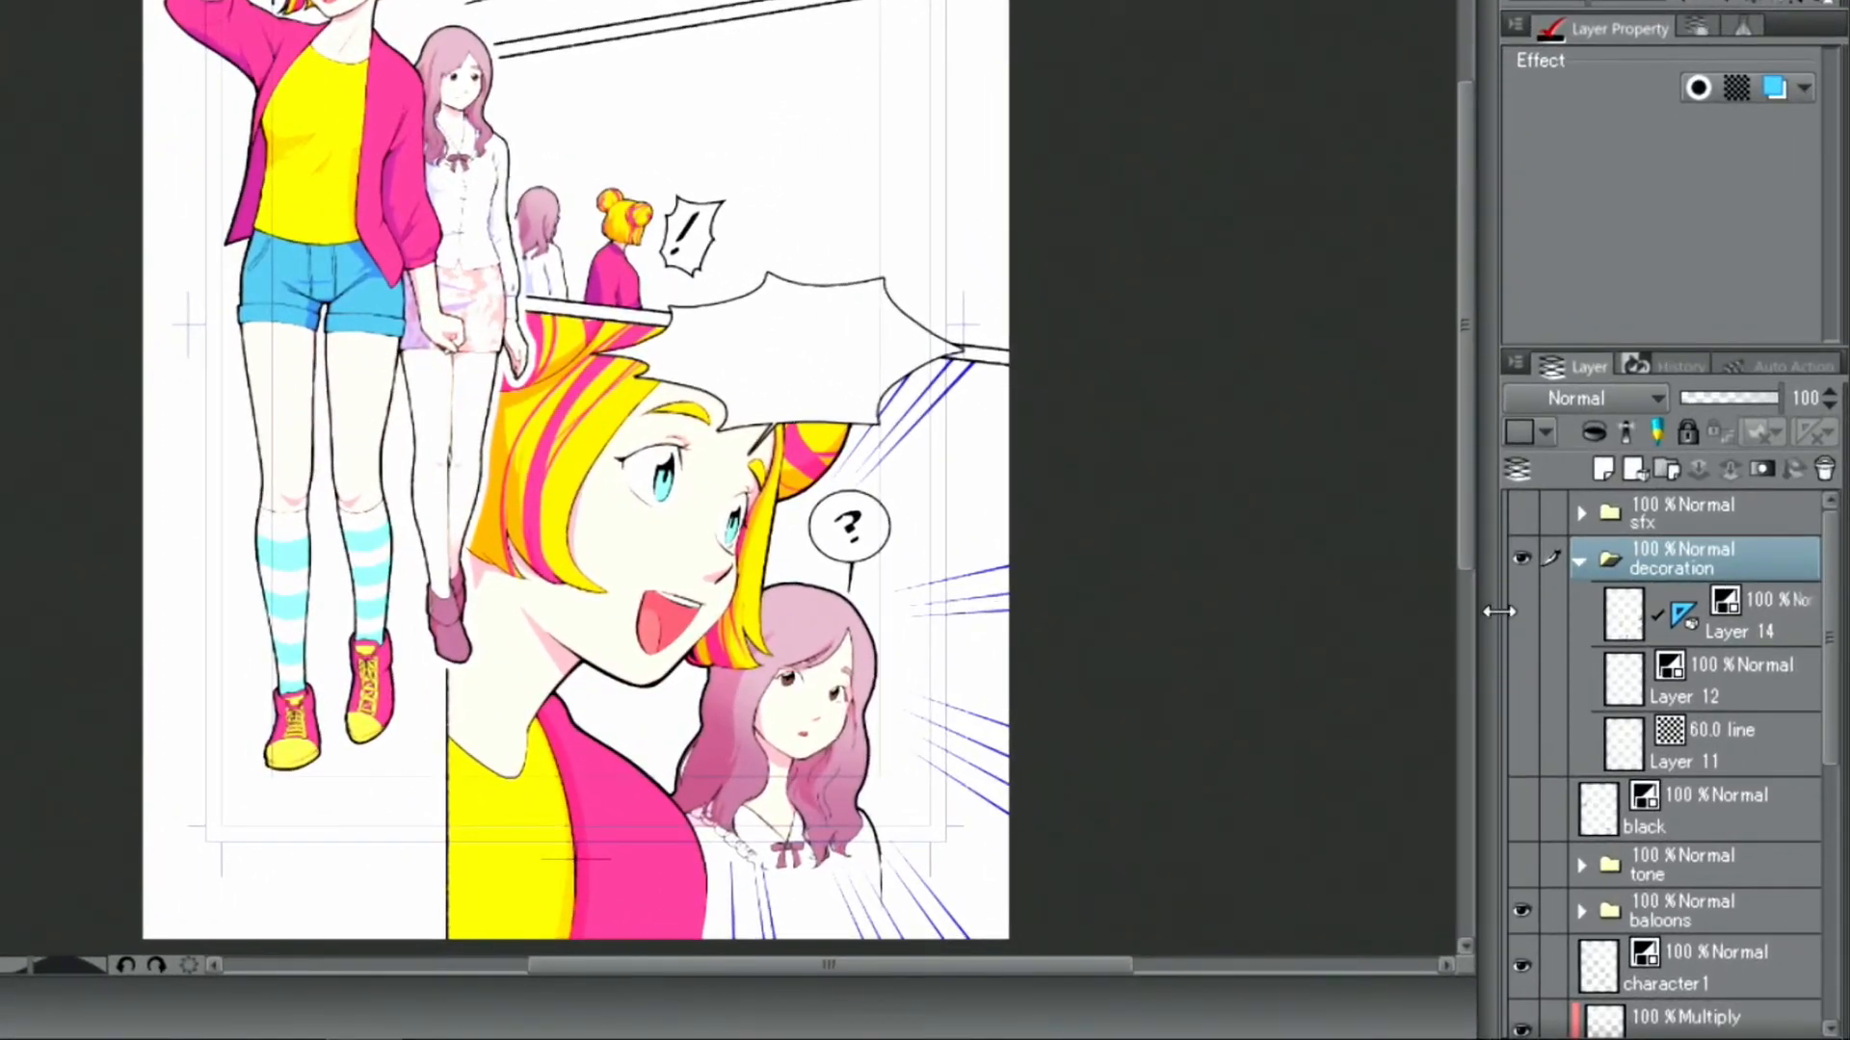
pyautogui.click(1531, 618)
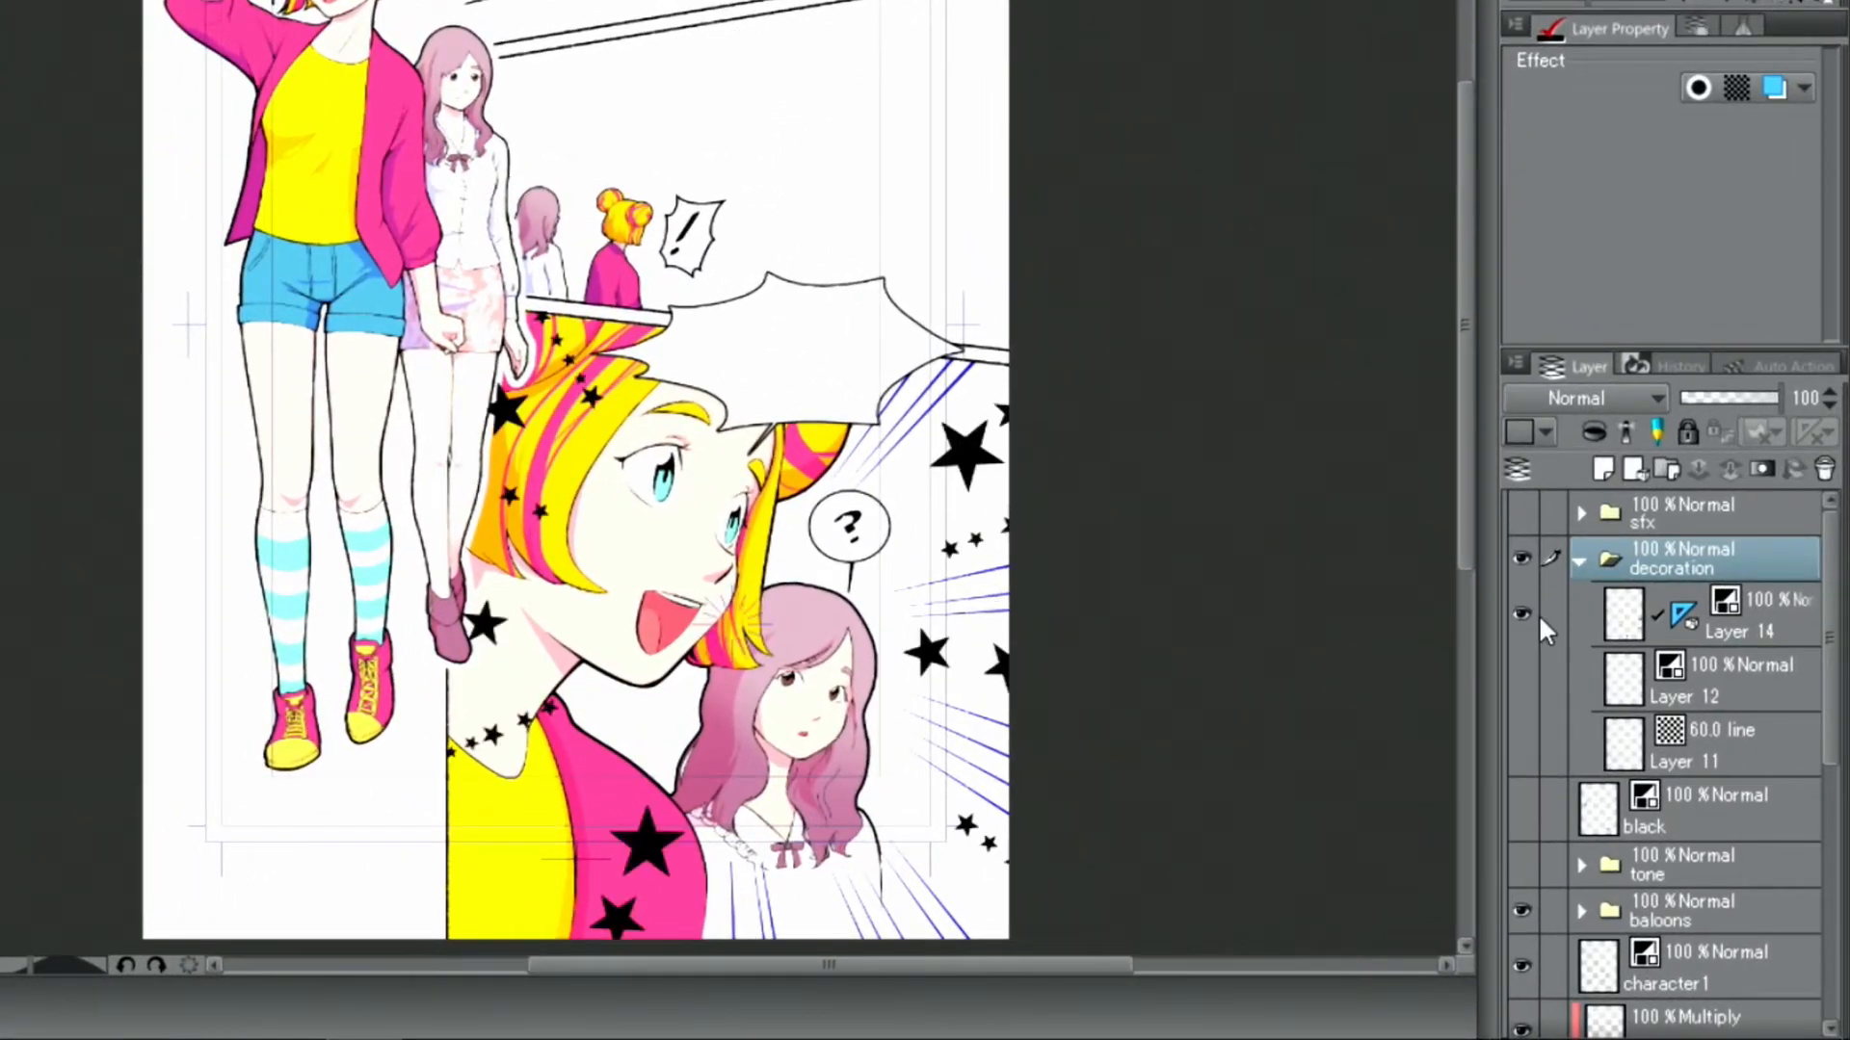
pyautogui.click(1749, 603)
pyautogui.click(1601, 154)
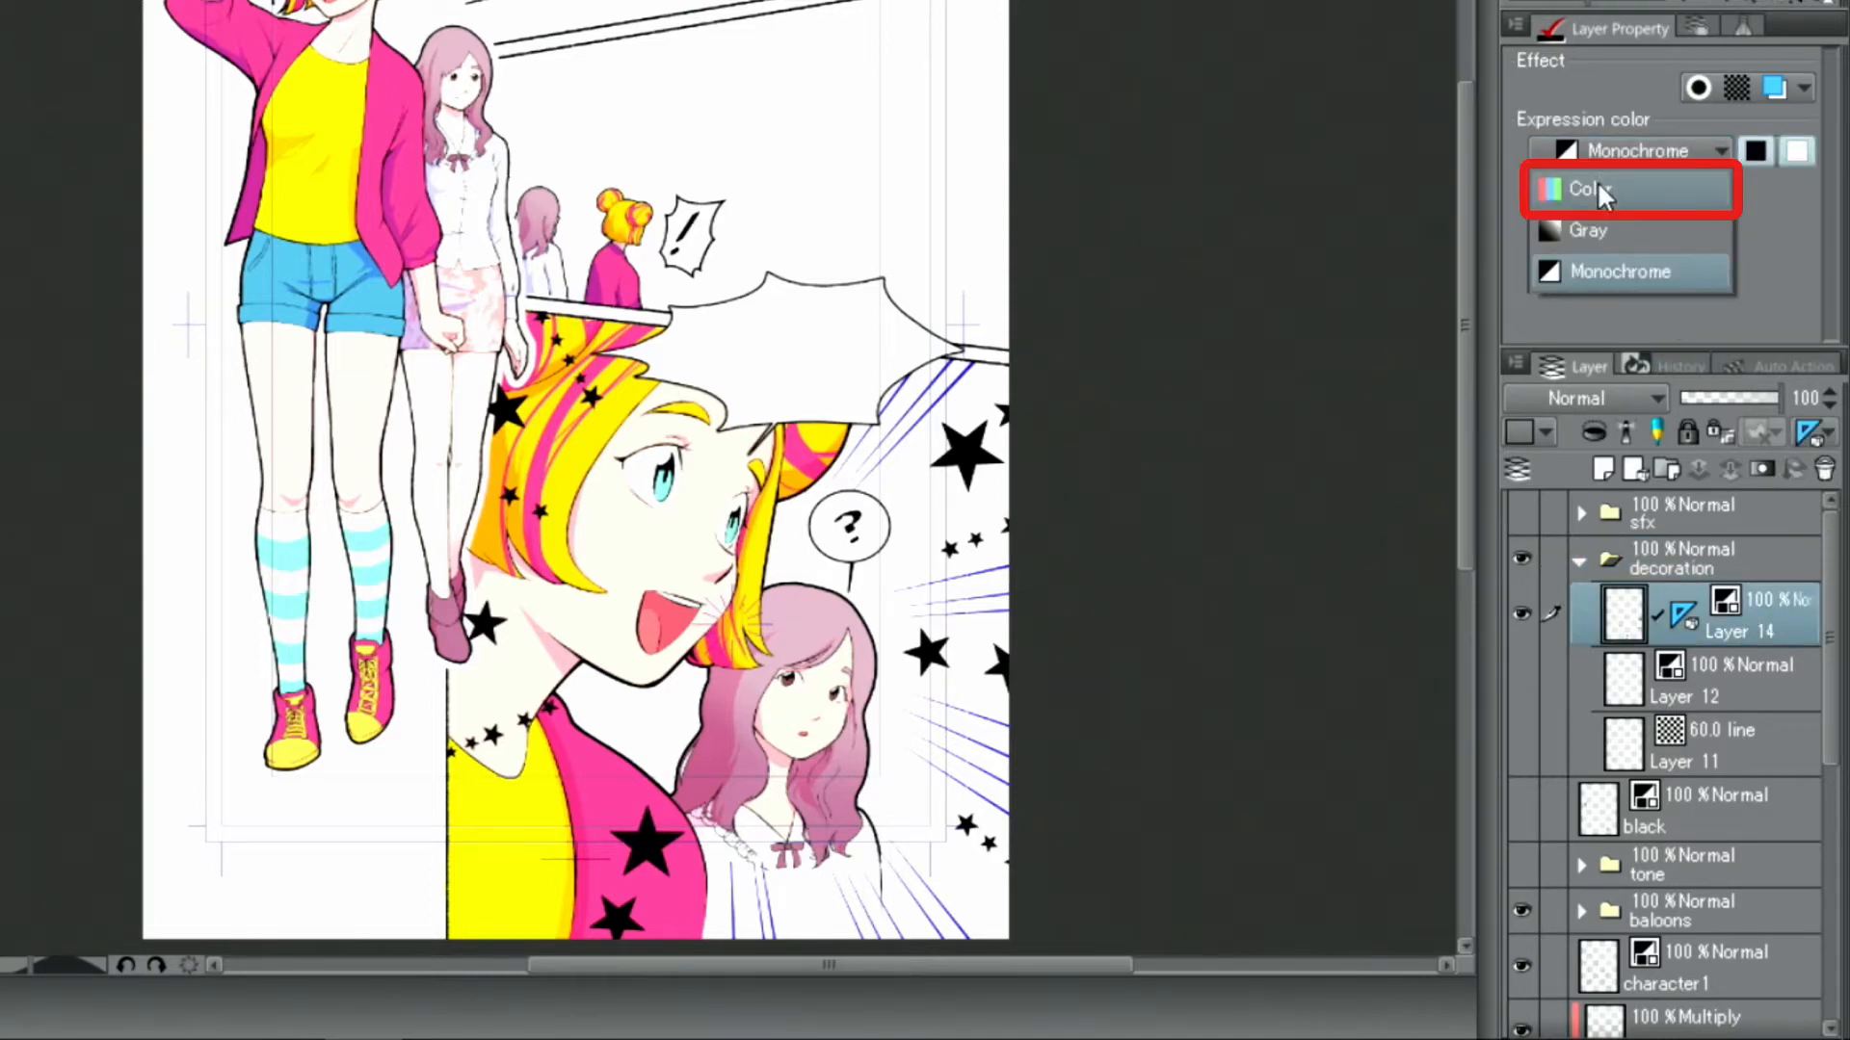
pyautogui.click(1599, 188)
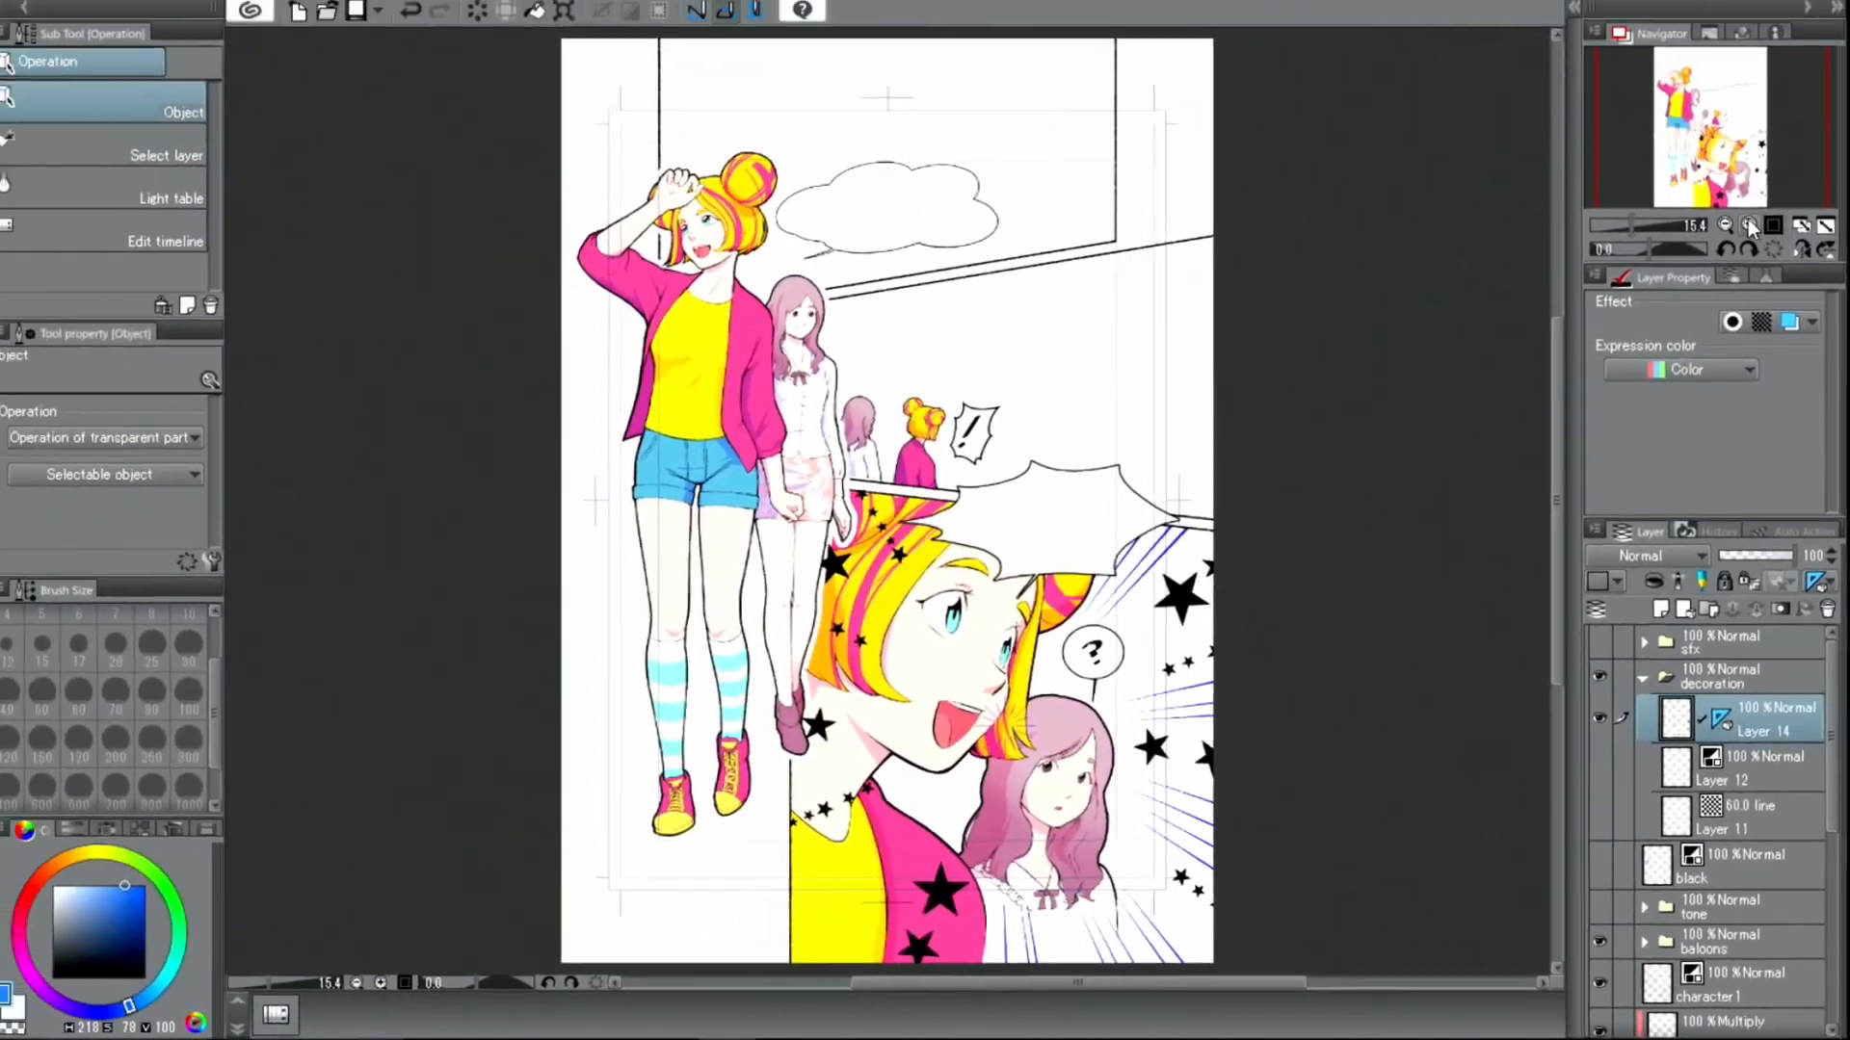
# Step: Pick a lighter blue (H 218, S 73, V 100) and change the stars' line color to that drawing color
pyautogui.click(1751, 252)
pyautogui.click(1751, 253)
pyautogui.moveTo(1718, 170); pyautogui.dragTo(1737, 202)
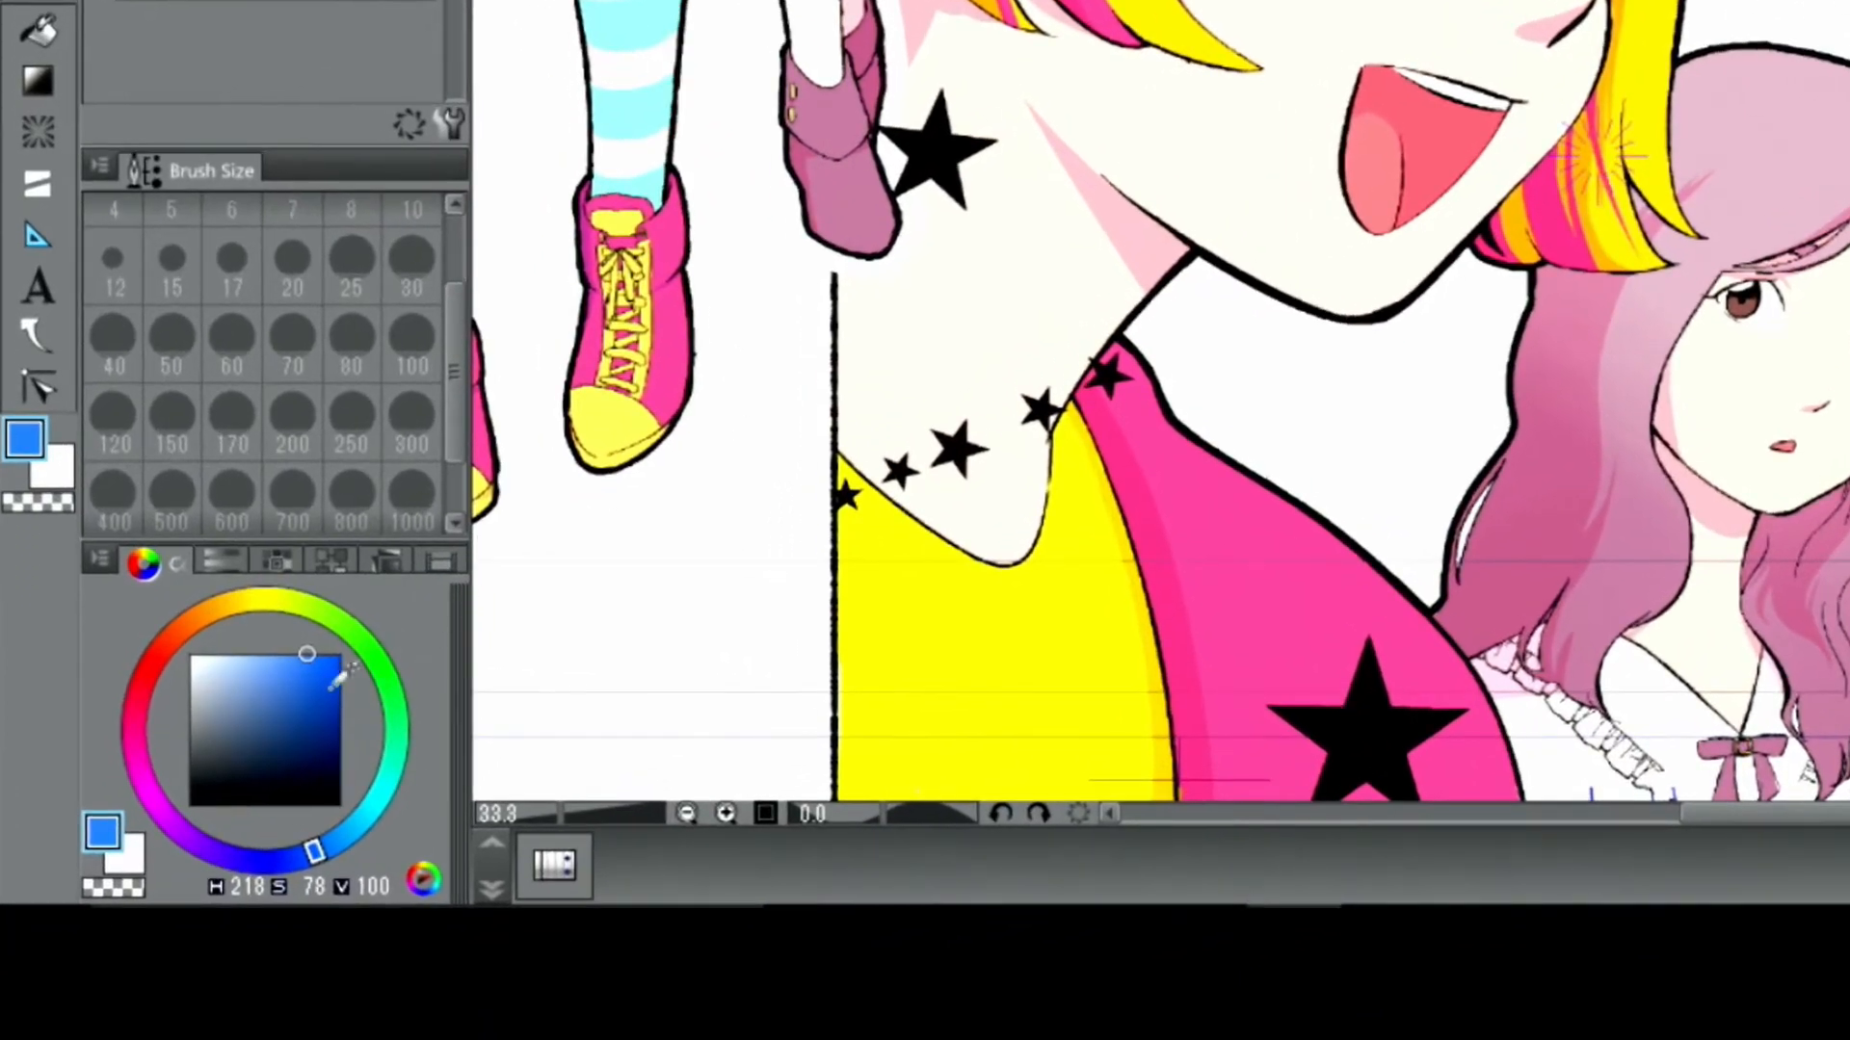
pyautogui.moveTo(215, 833); pyautogui.dragTo(208, 819)
pyautogui.moveTo(289, 653); pyautogui.dragTo(300, 652)
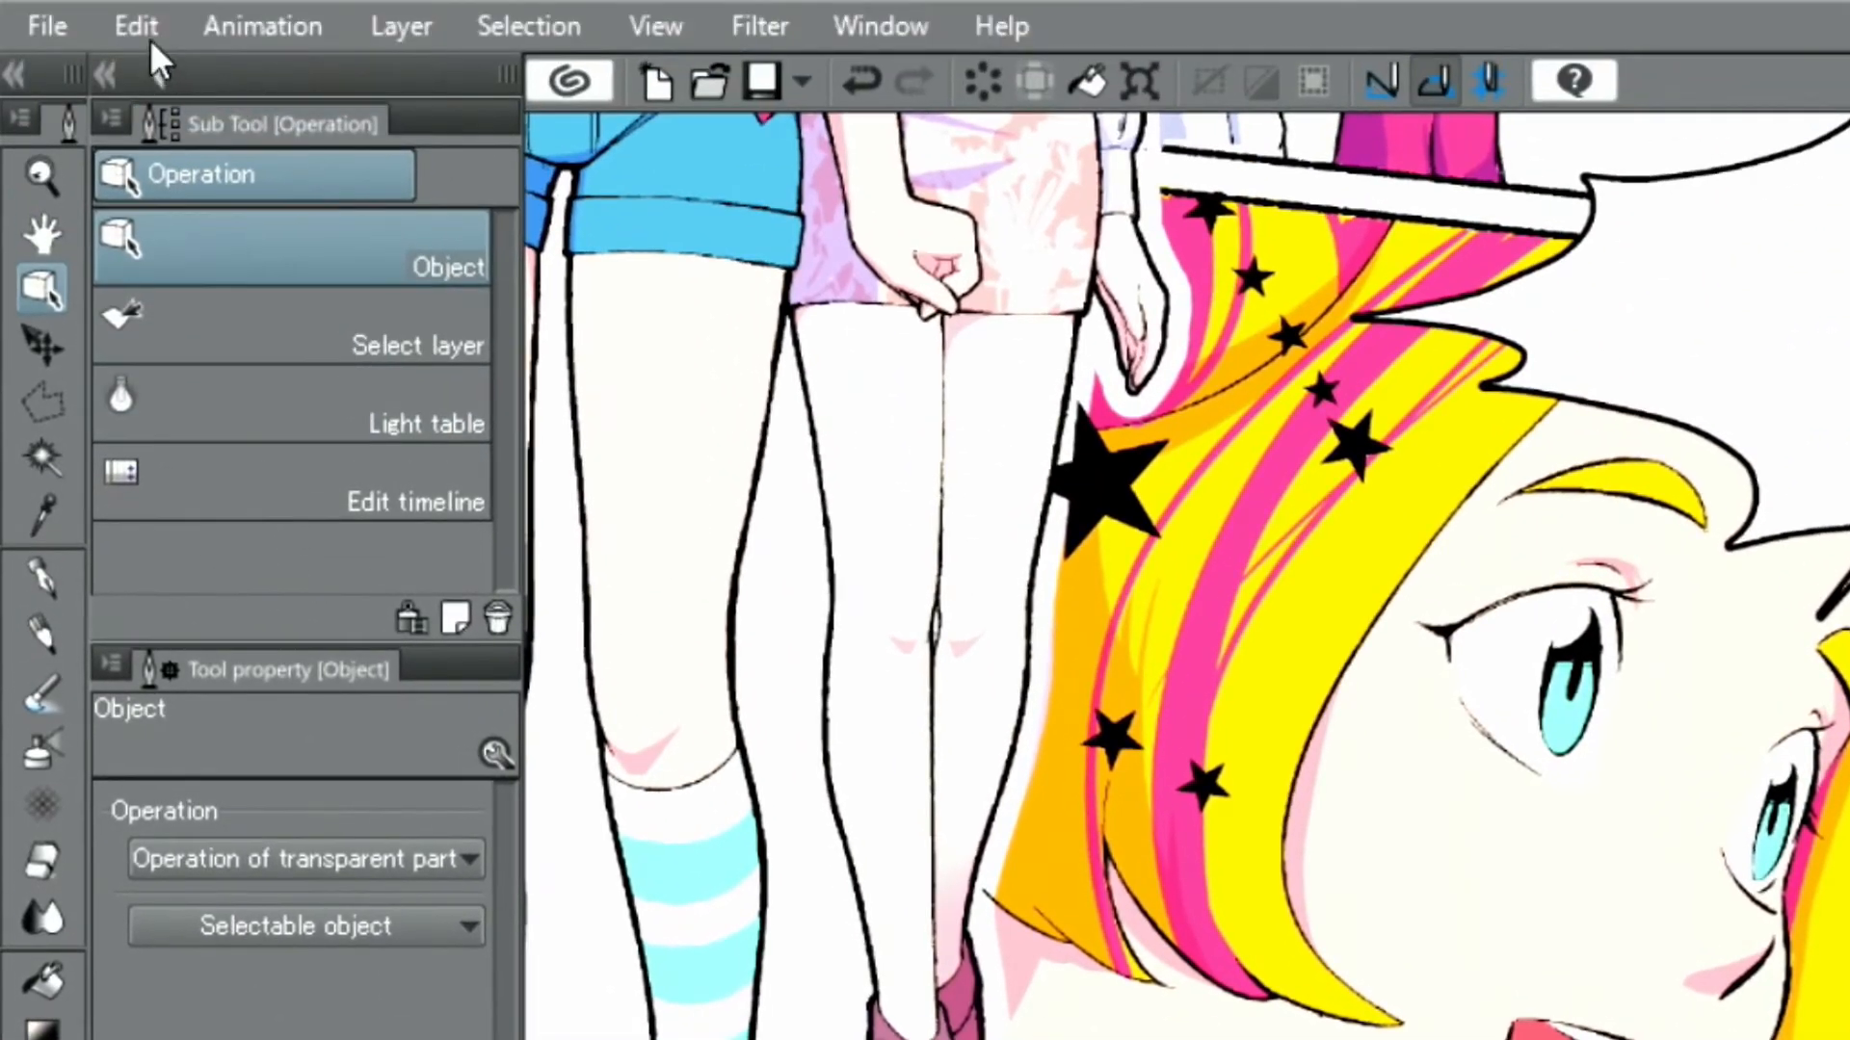
pyautogui.click(137, 21)
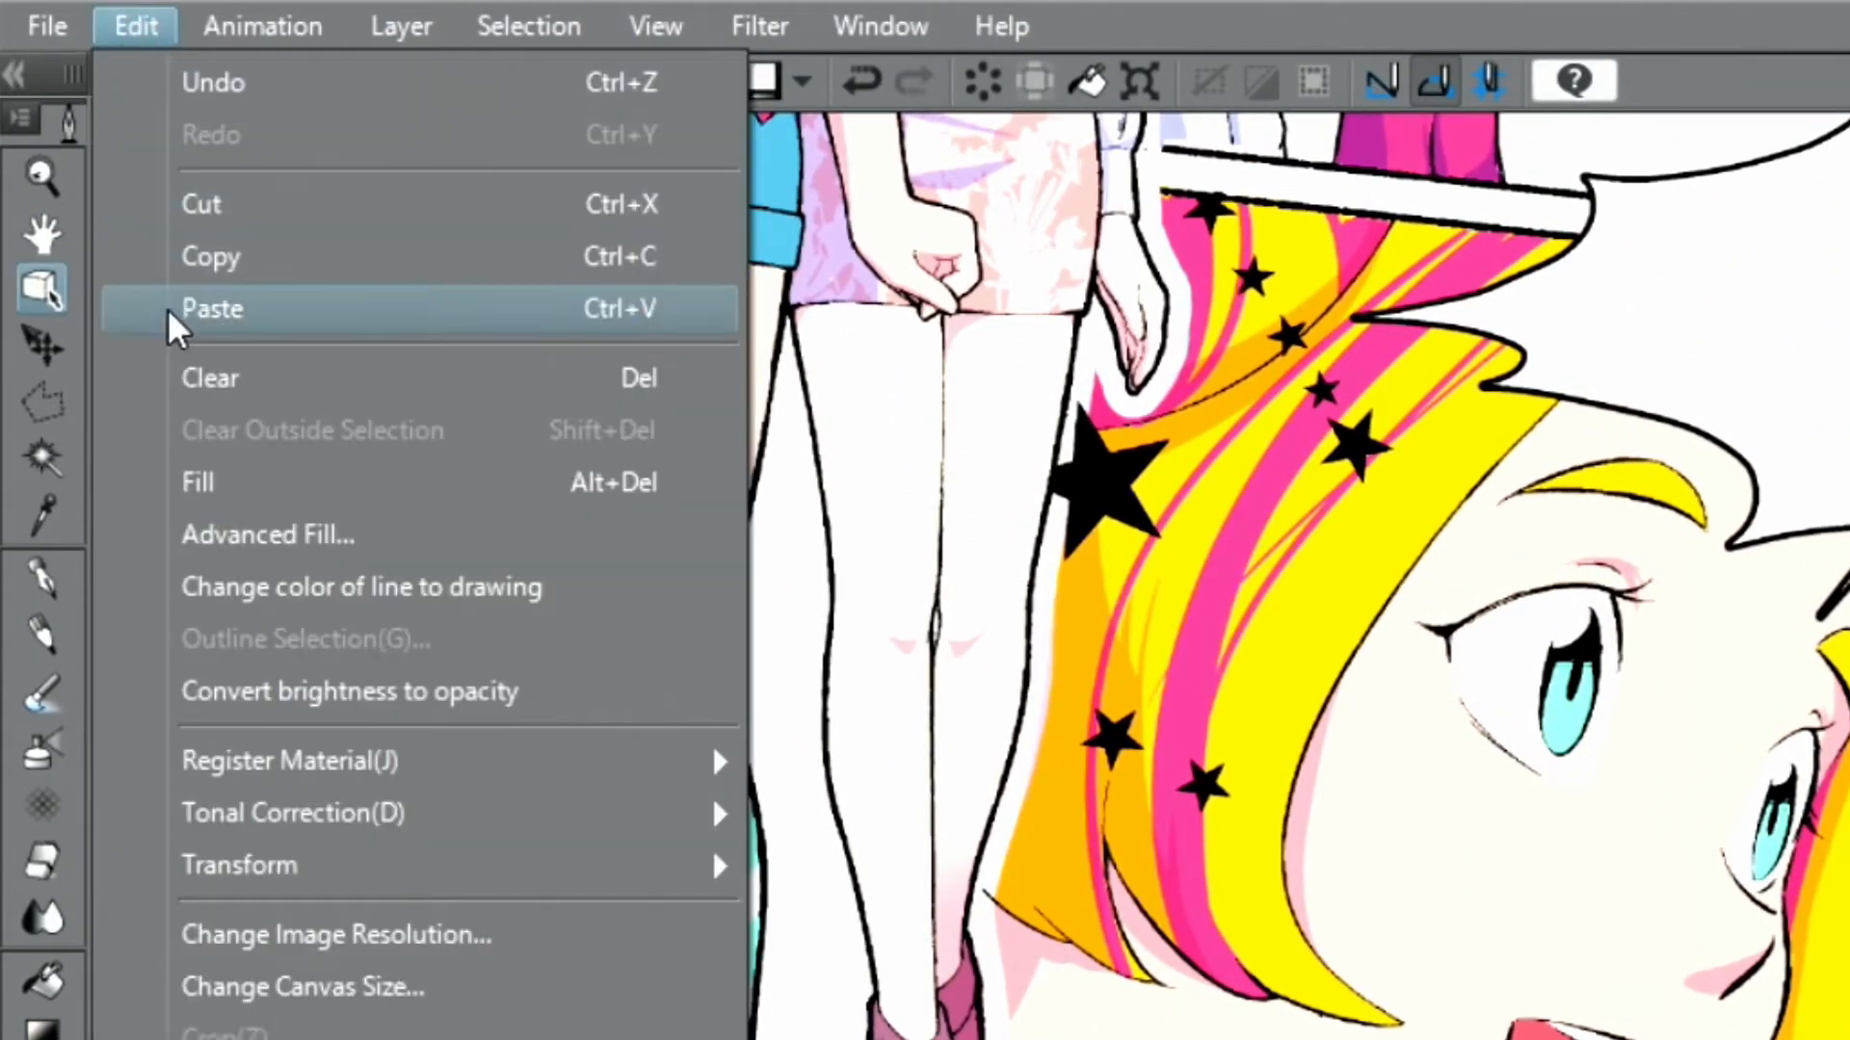
pyautogui.click(355, 600)
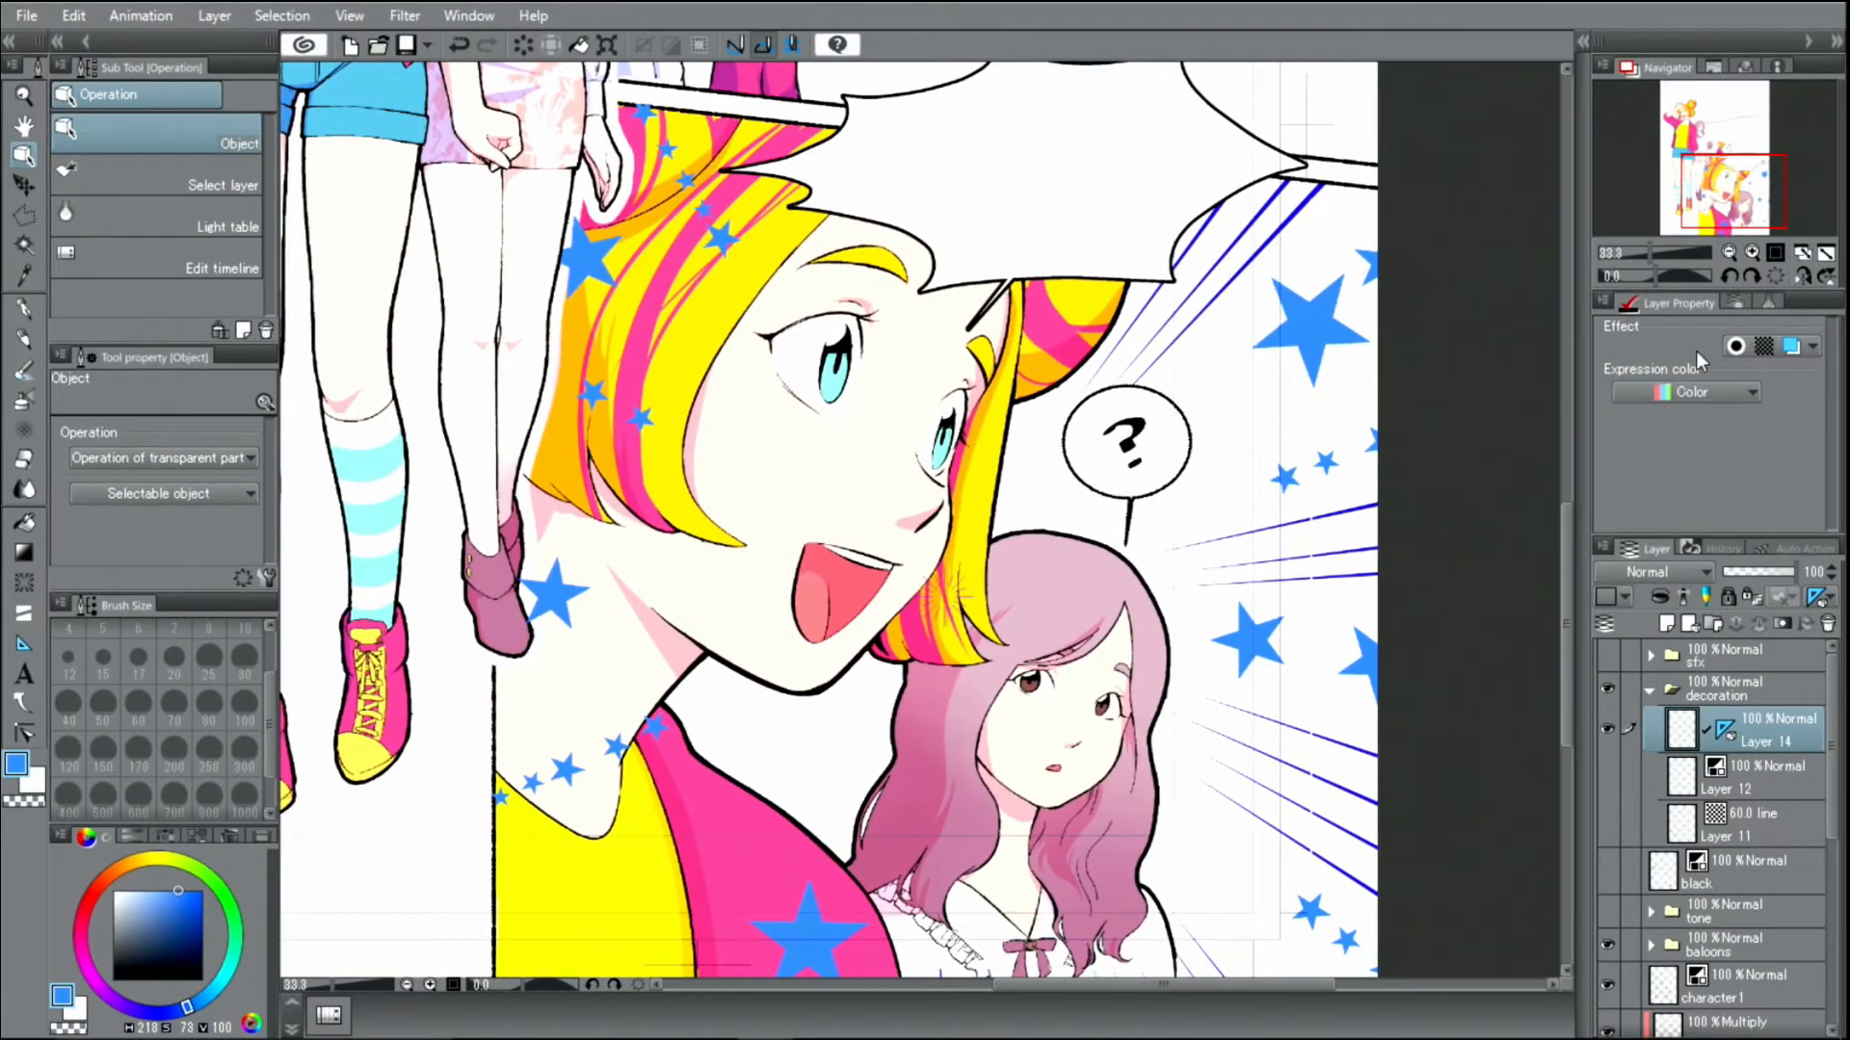
# Step: Show and select Layer 8 with the "Wow!" lettering in the sfx folder and set its expression color to Color
pyautogui.click(1825, 253)
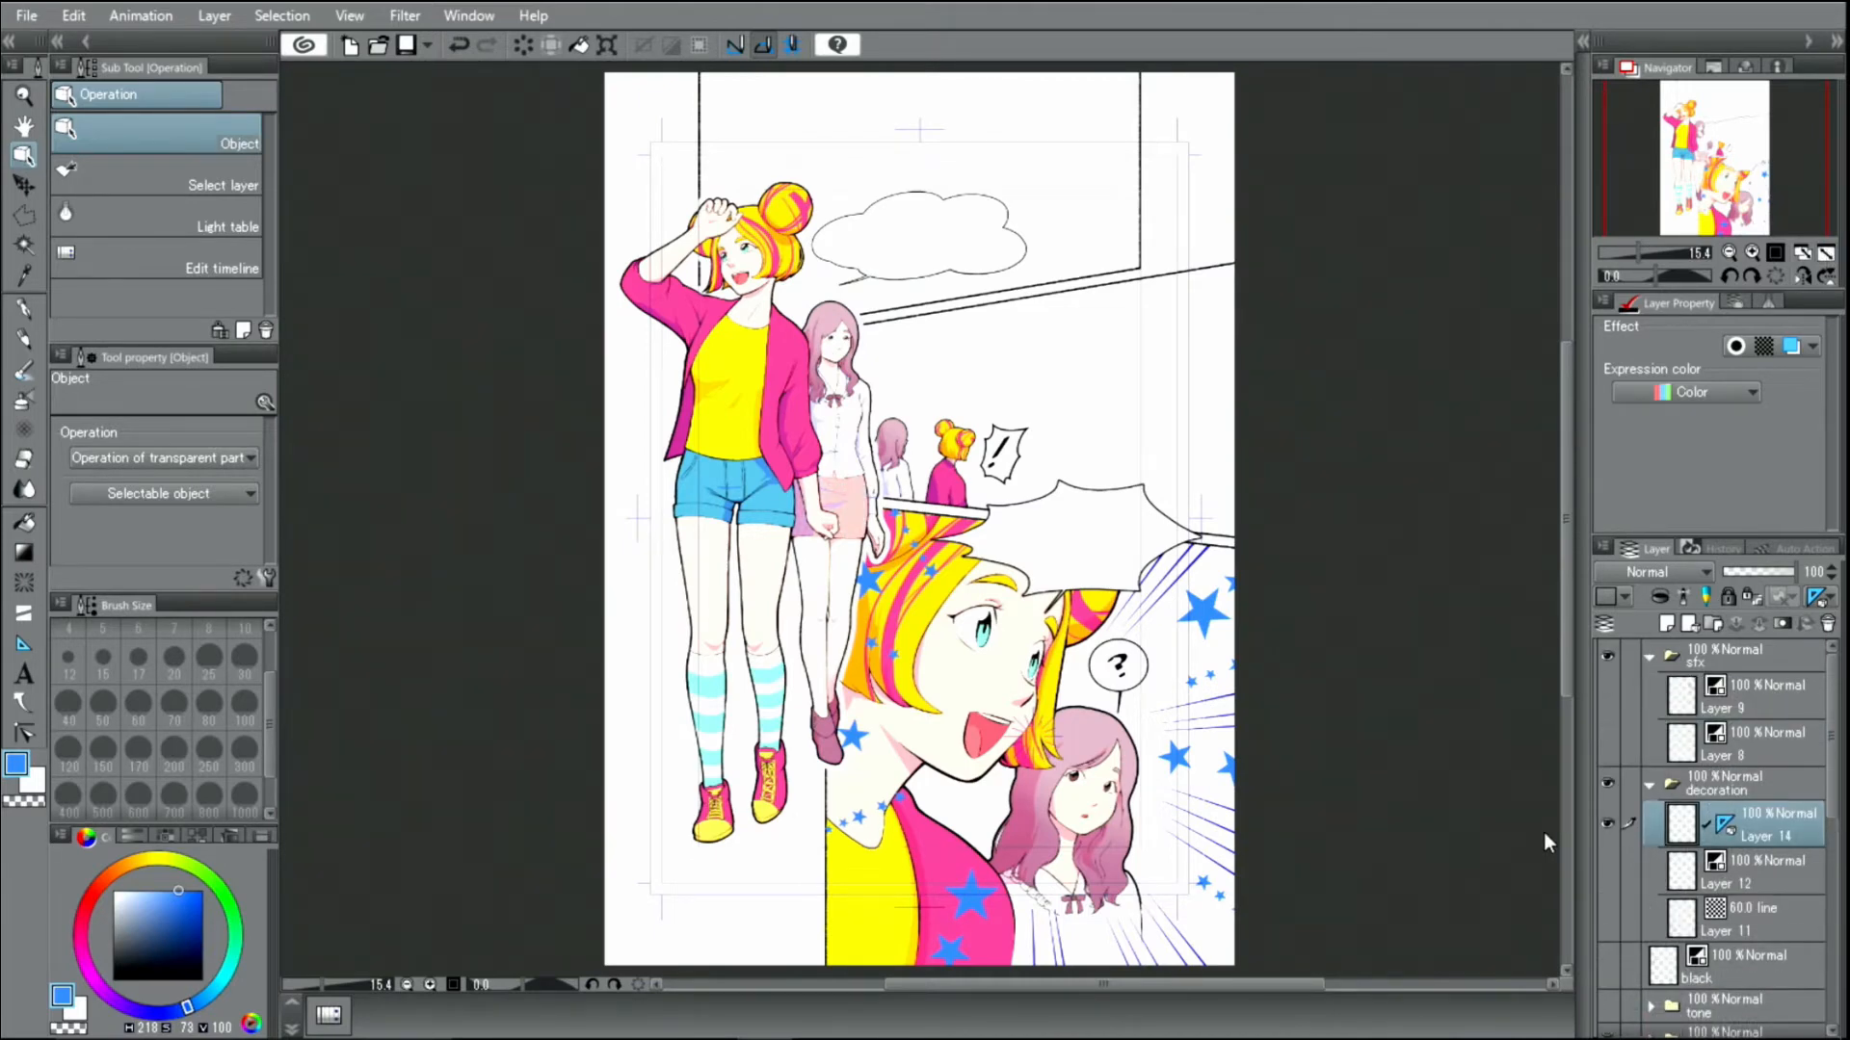
pyautogui.click(1608, 744)
pyautogui.click(1736, 747)
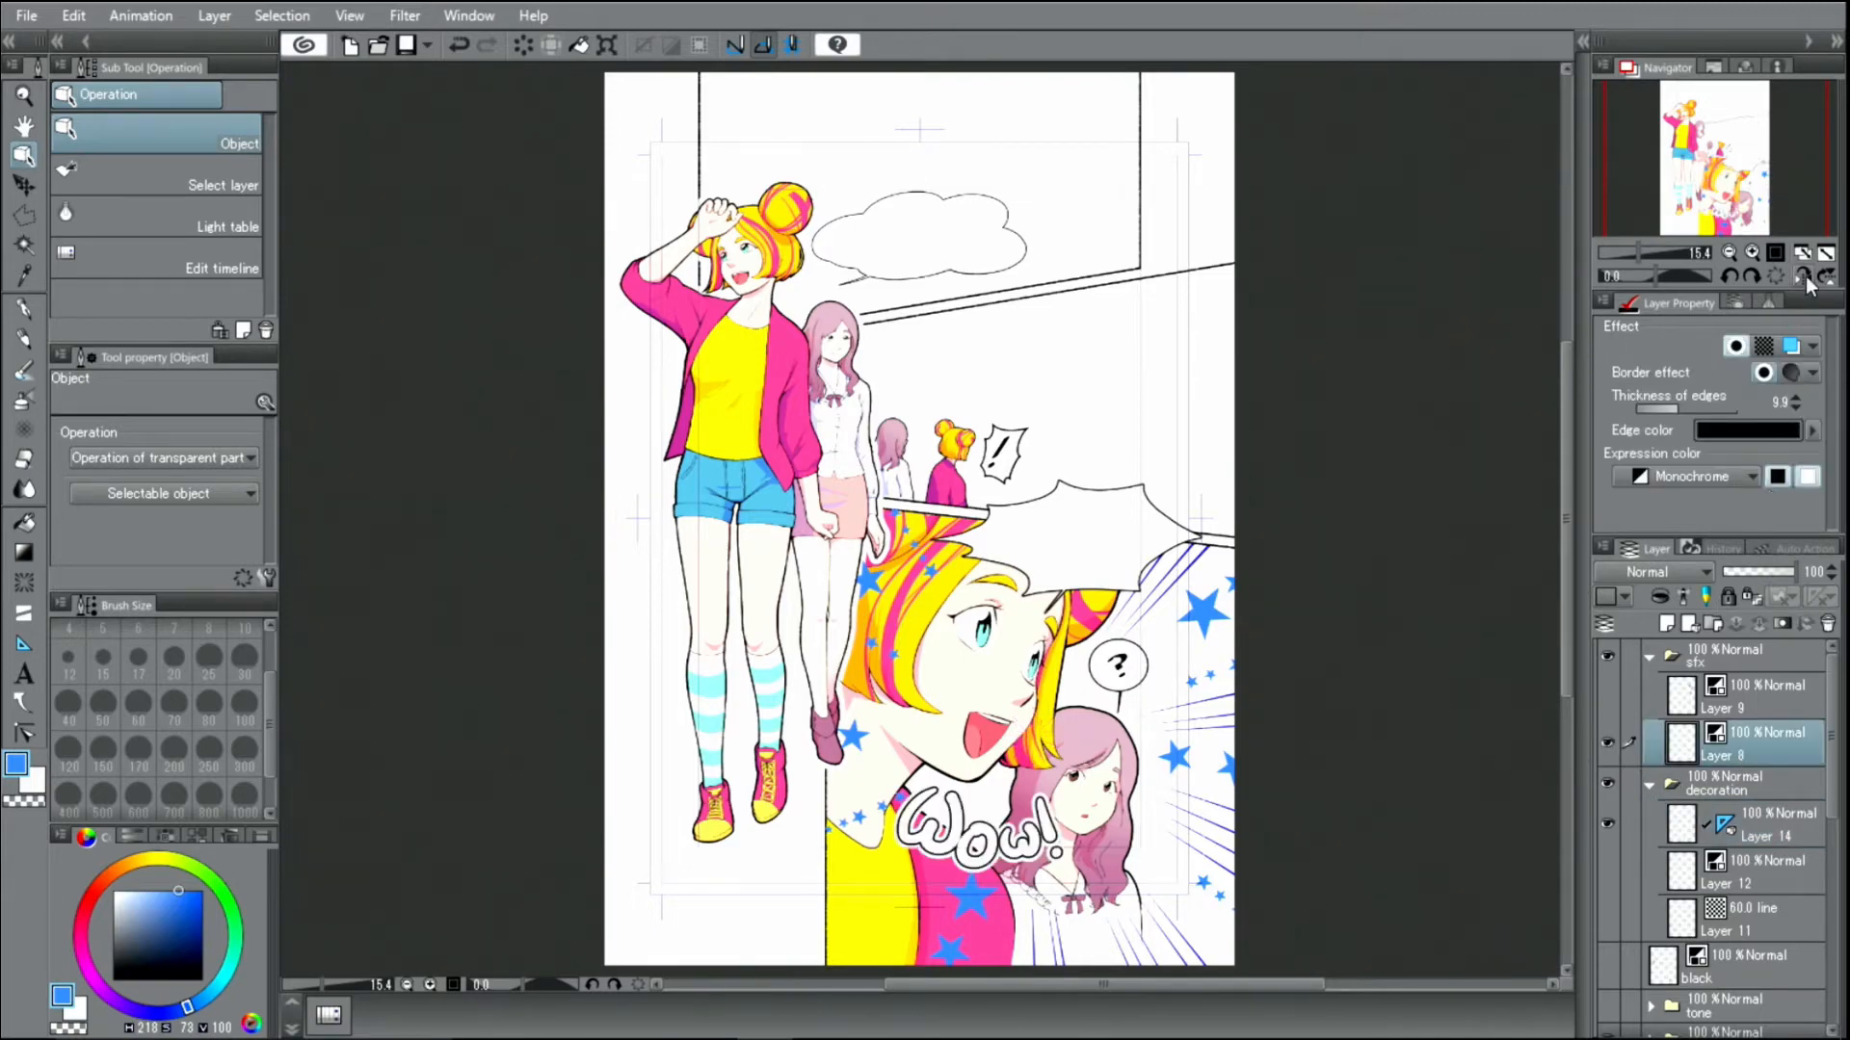
pyautogui.click(1754, 254)
pyautogui.click(1753, 255)
pyautogui.moveTo(1723, 172); pyautogui.dragTo(1729, 211)
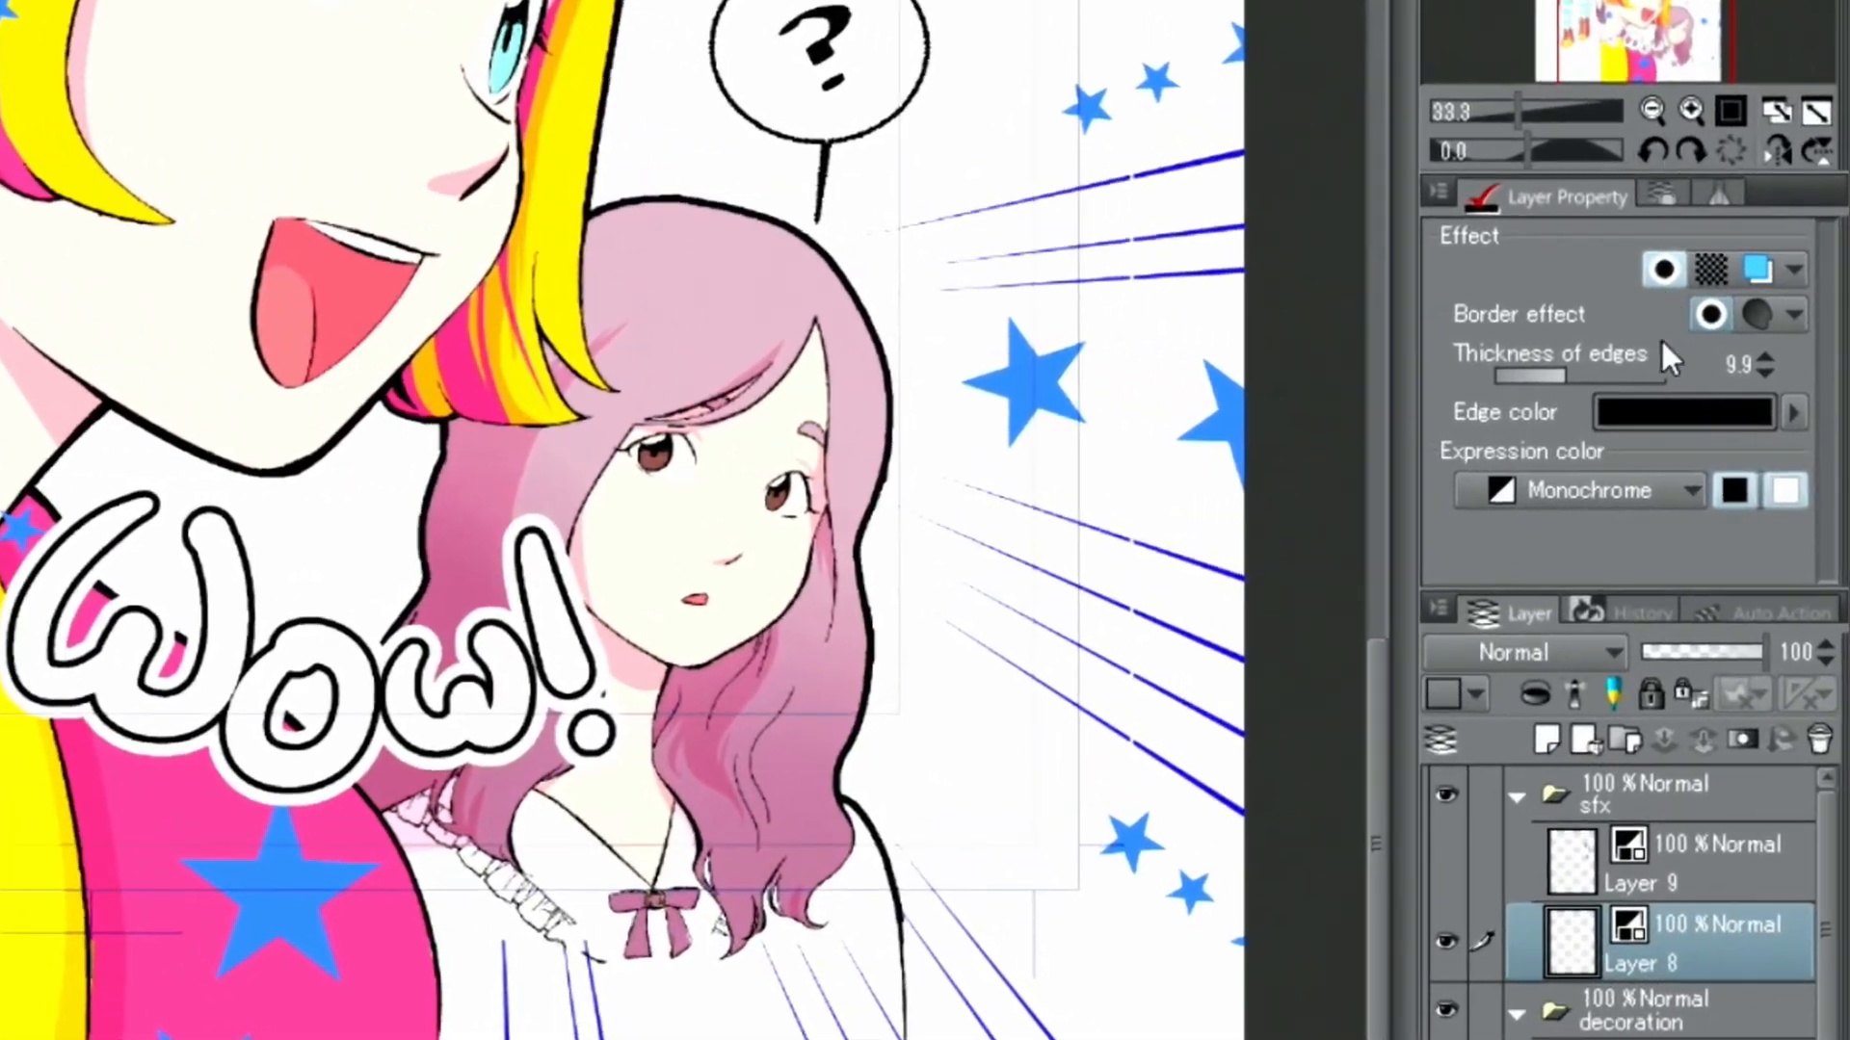
pyautogui.click(1715, 479)
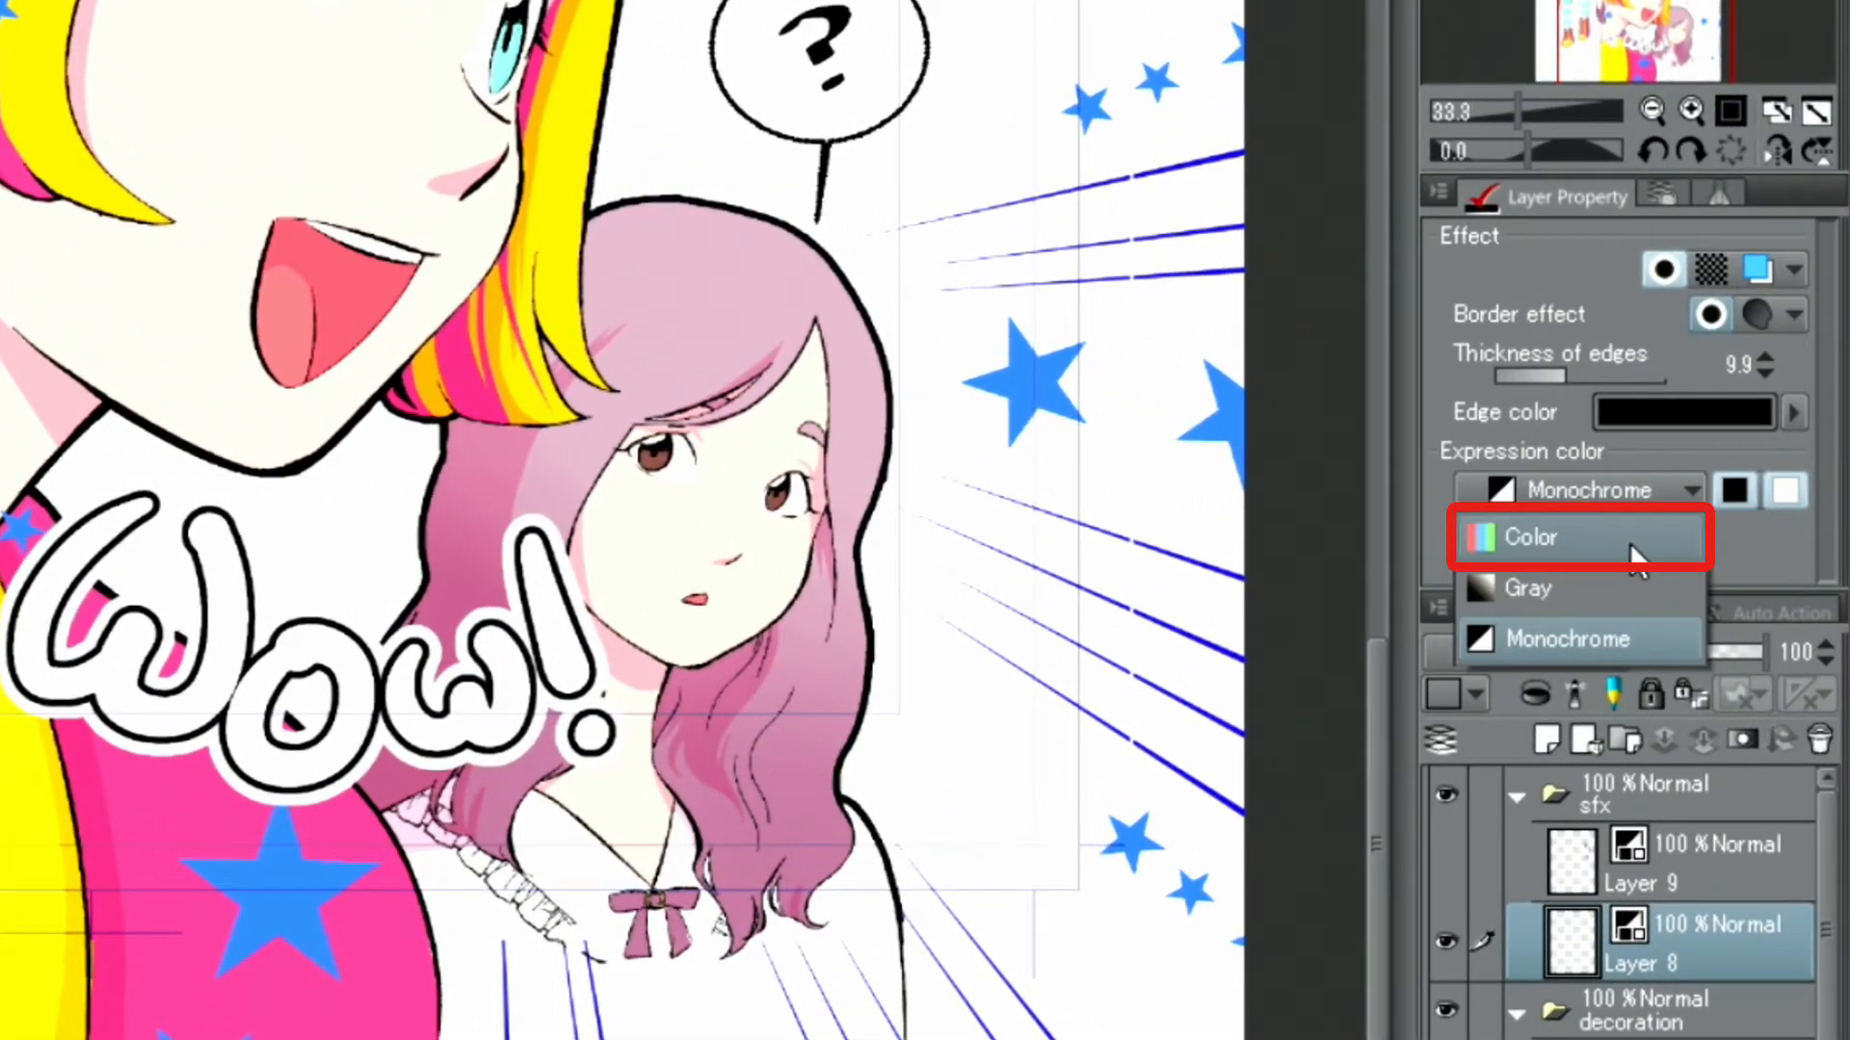
pyautogui.click(1628, 541)
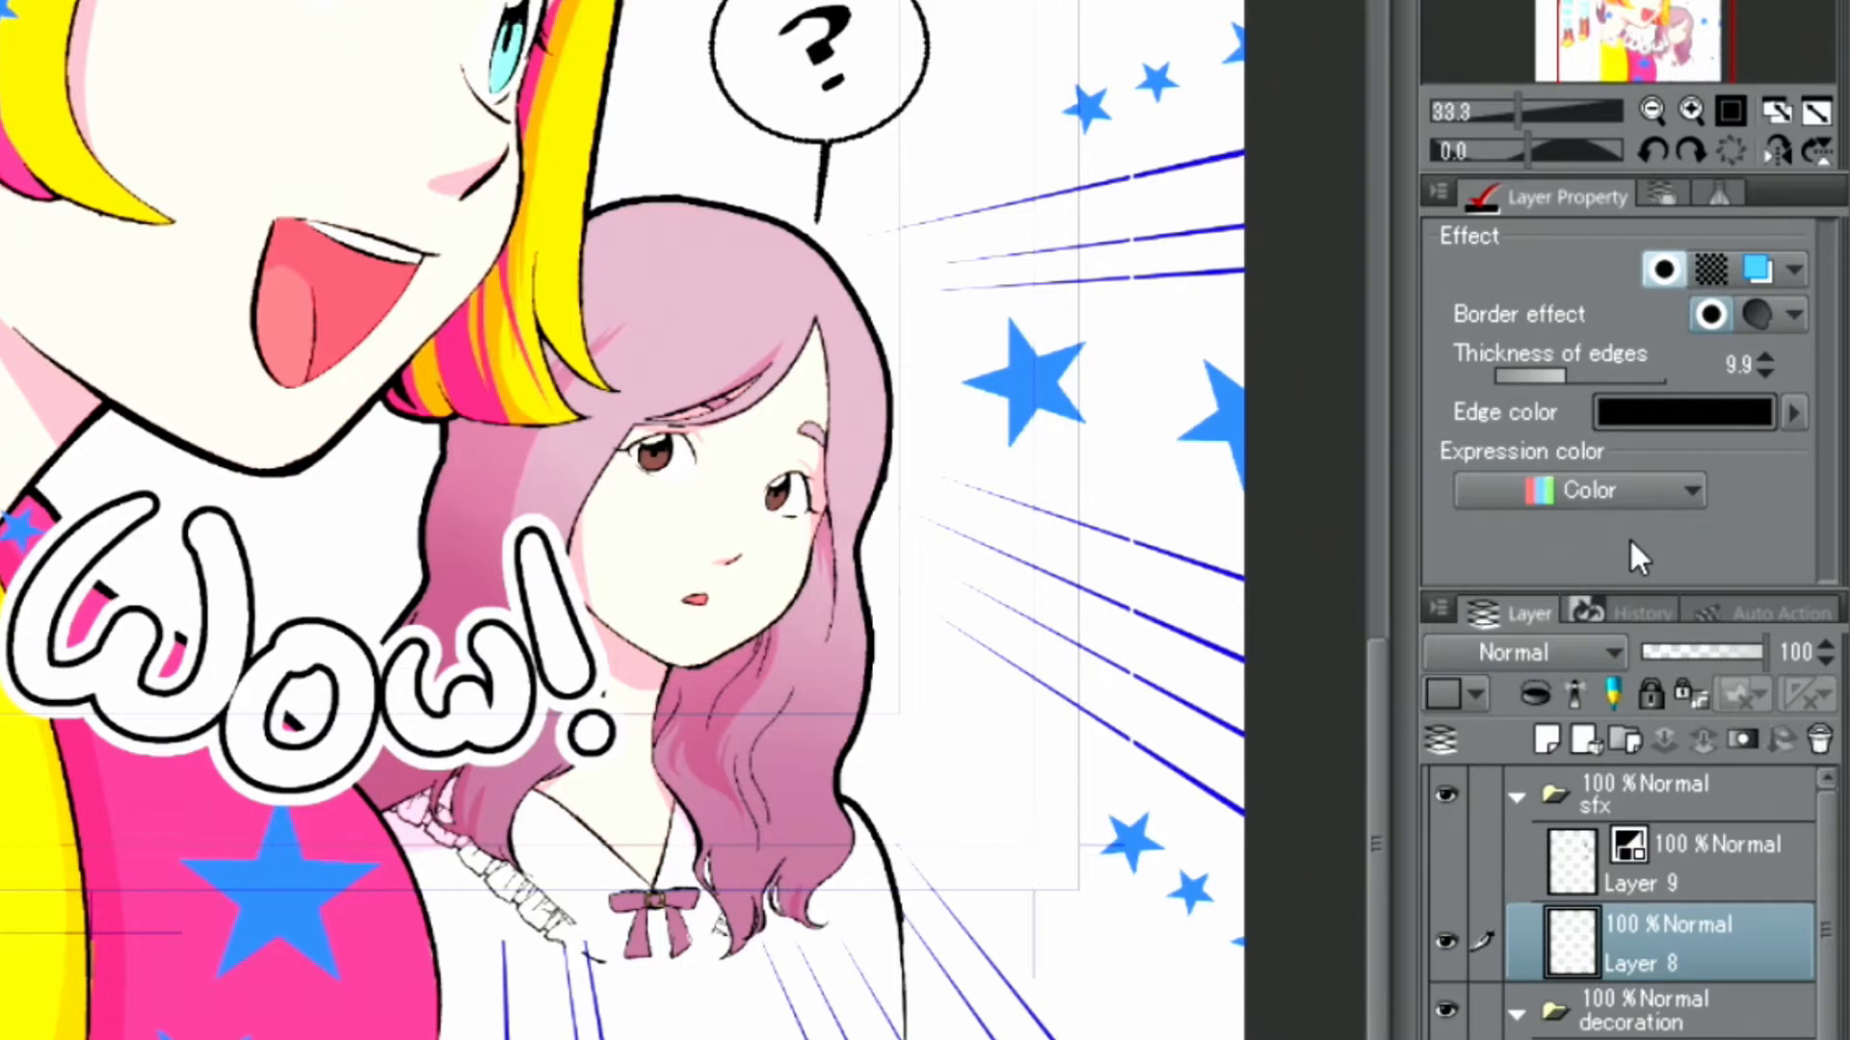
# Step: Set the border effect's edge color of the "Wow!" lettering to light red (F29595)
pyautogui.click(1795, 413)
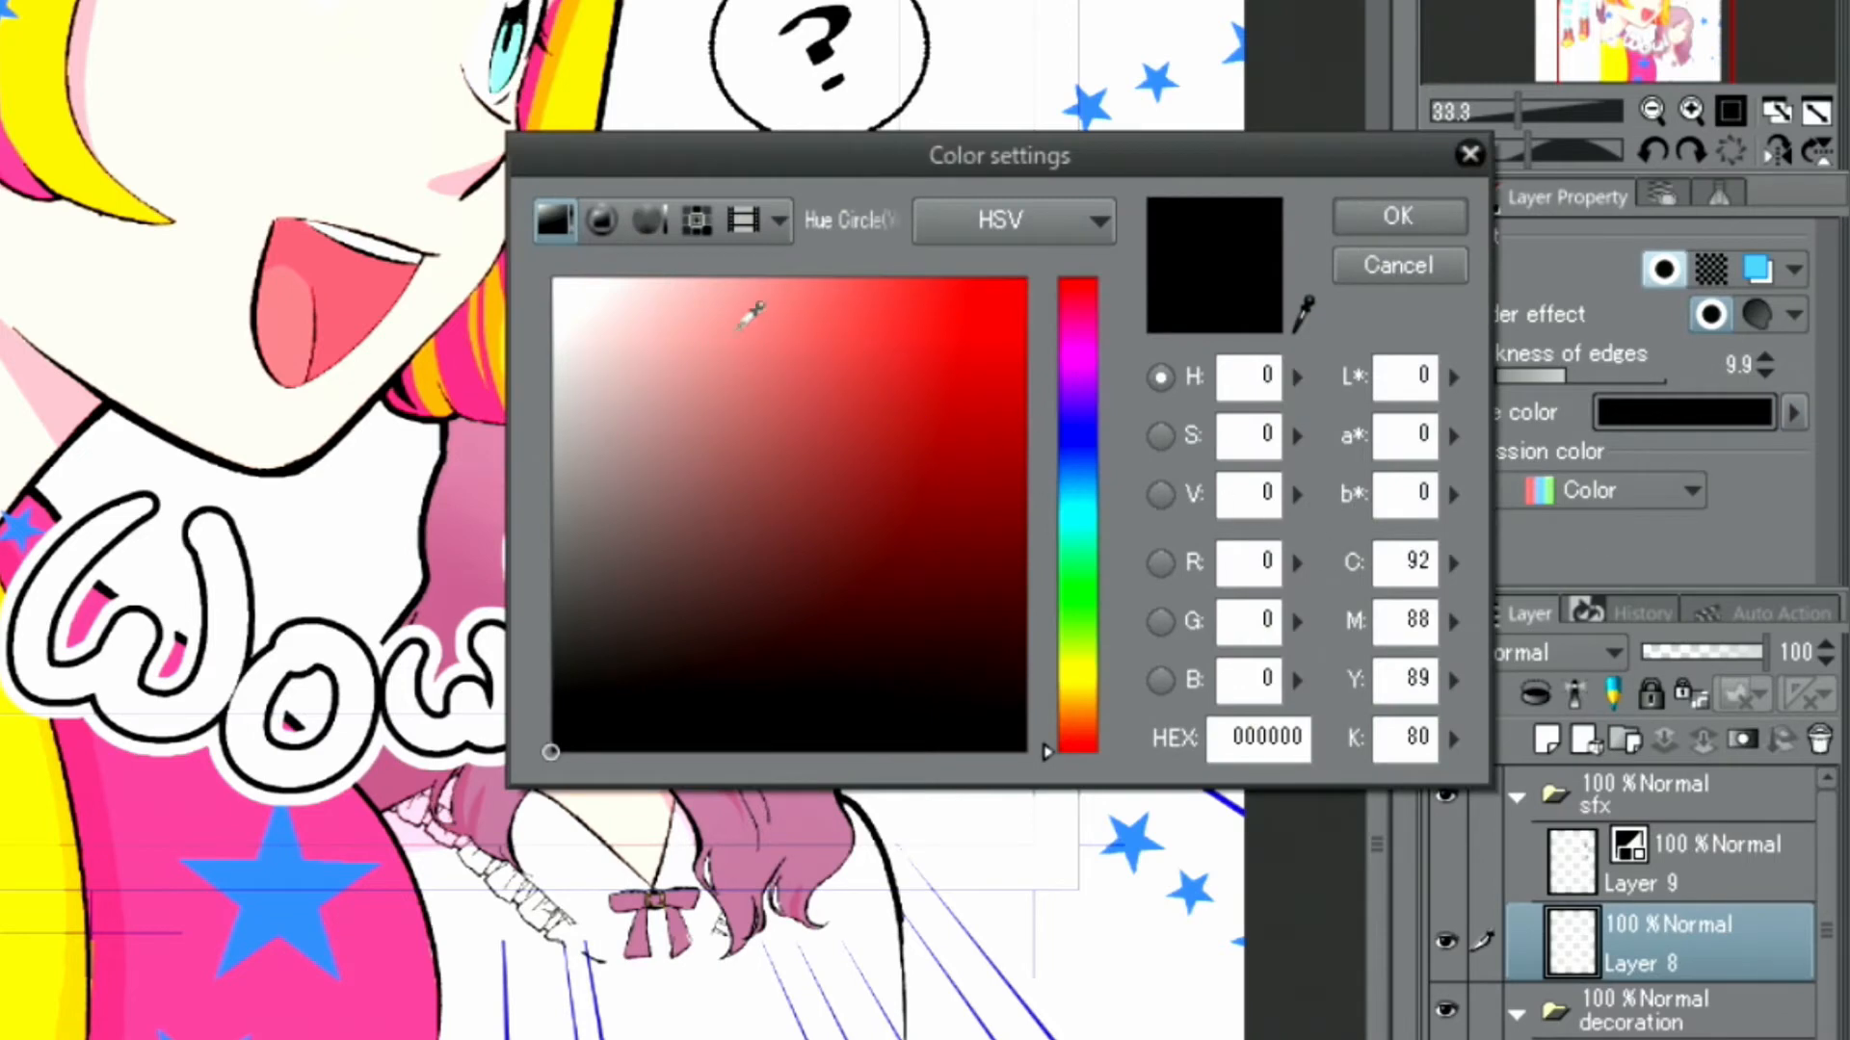
pyautogui.click(732, 302)
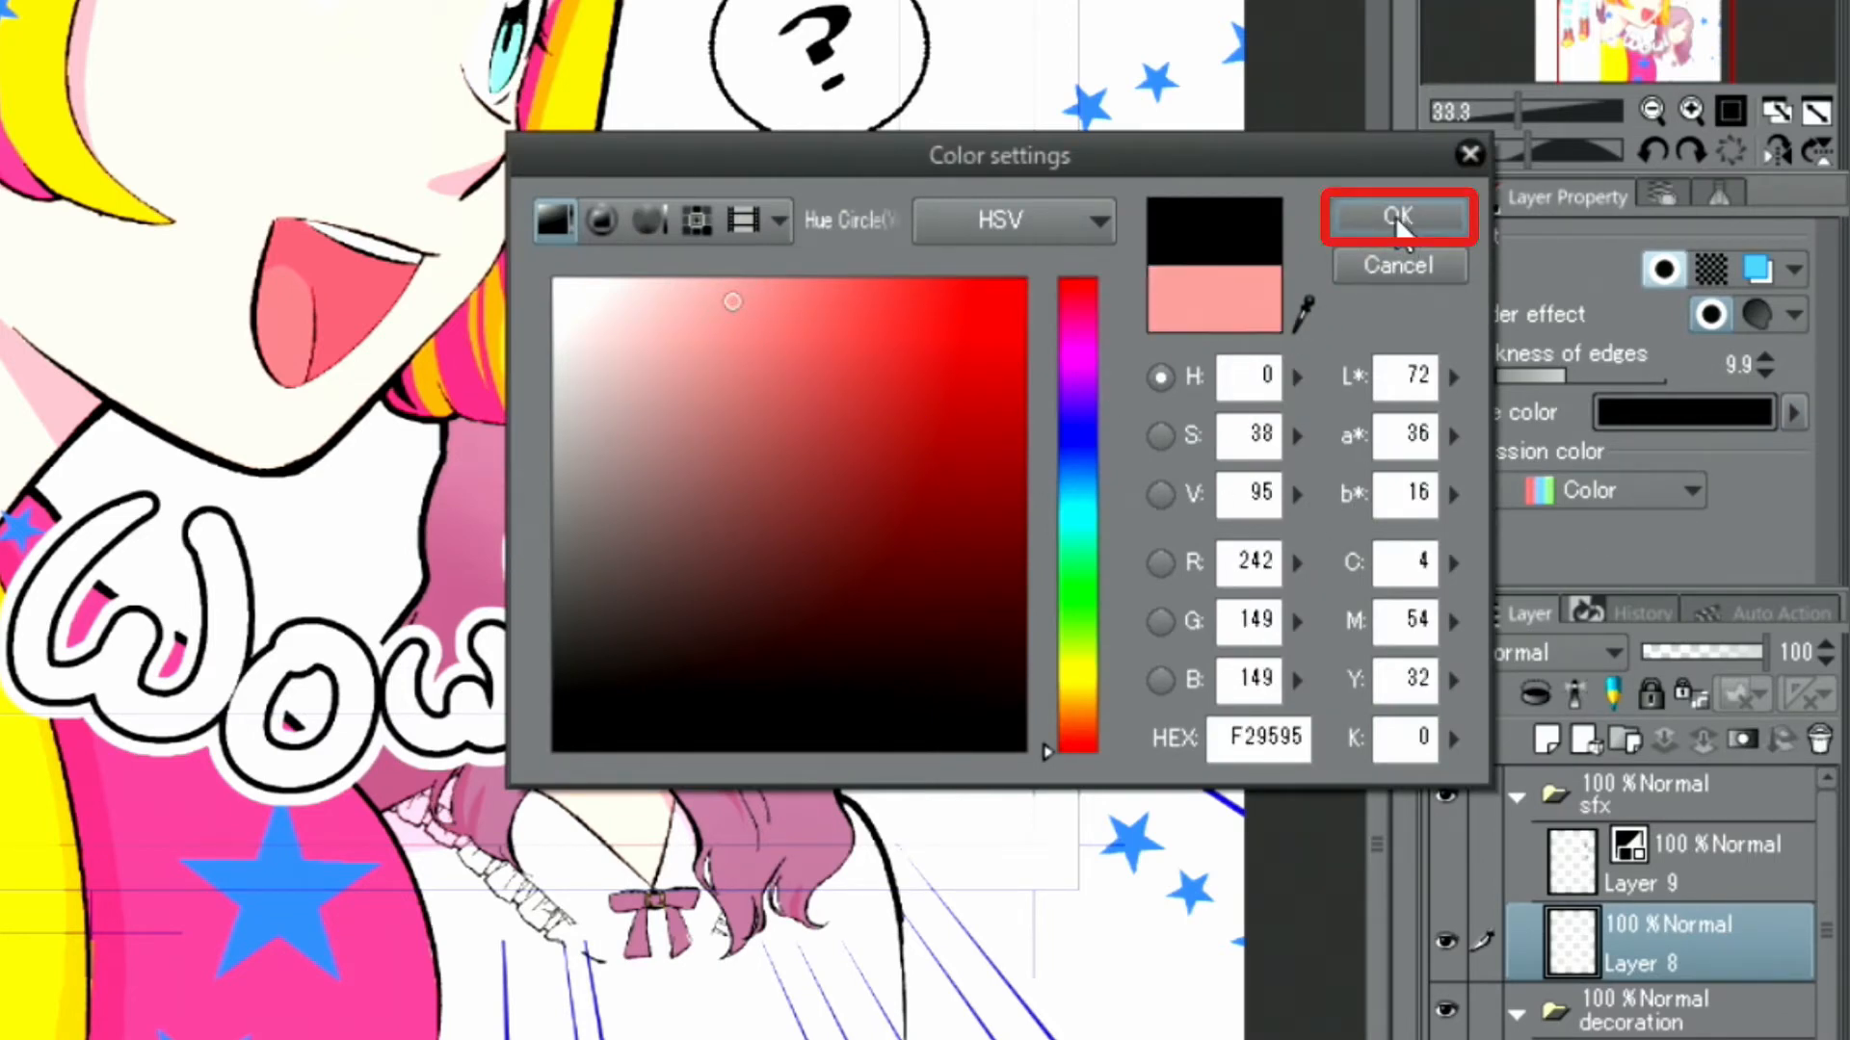
pyautogui.click(1399, 220)
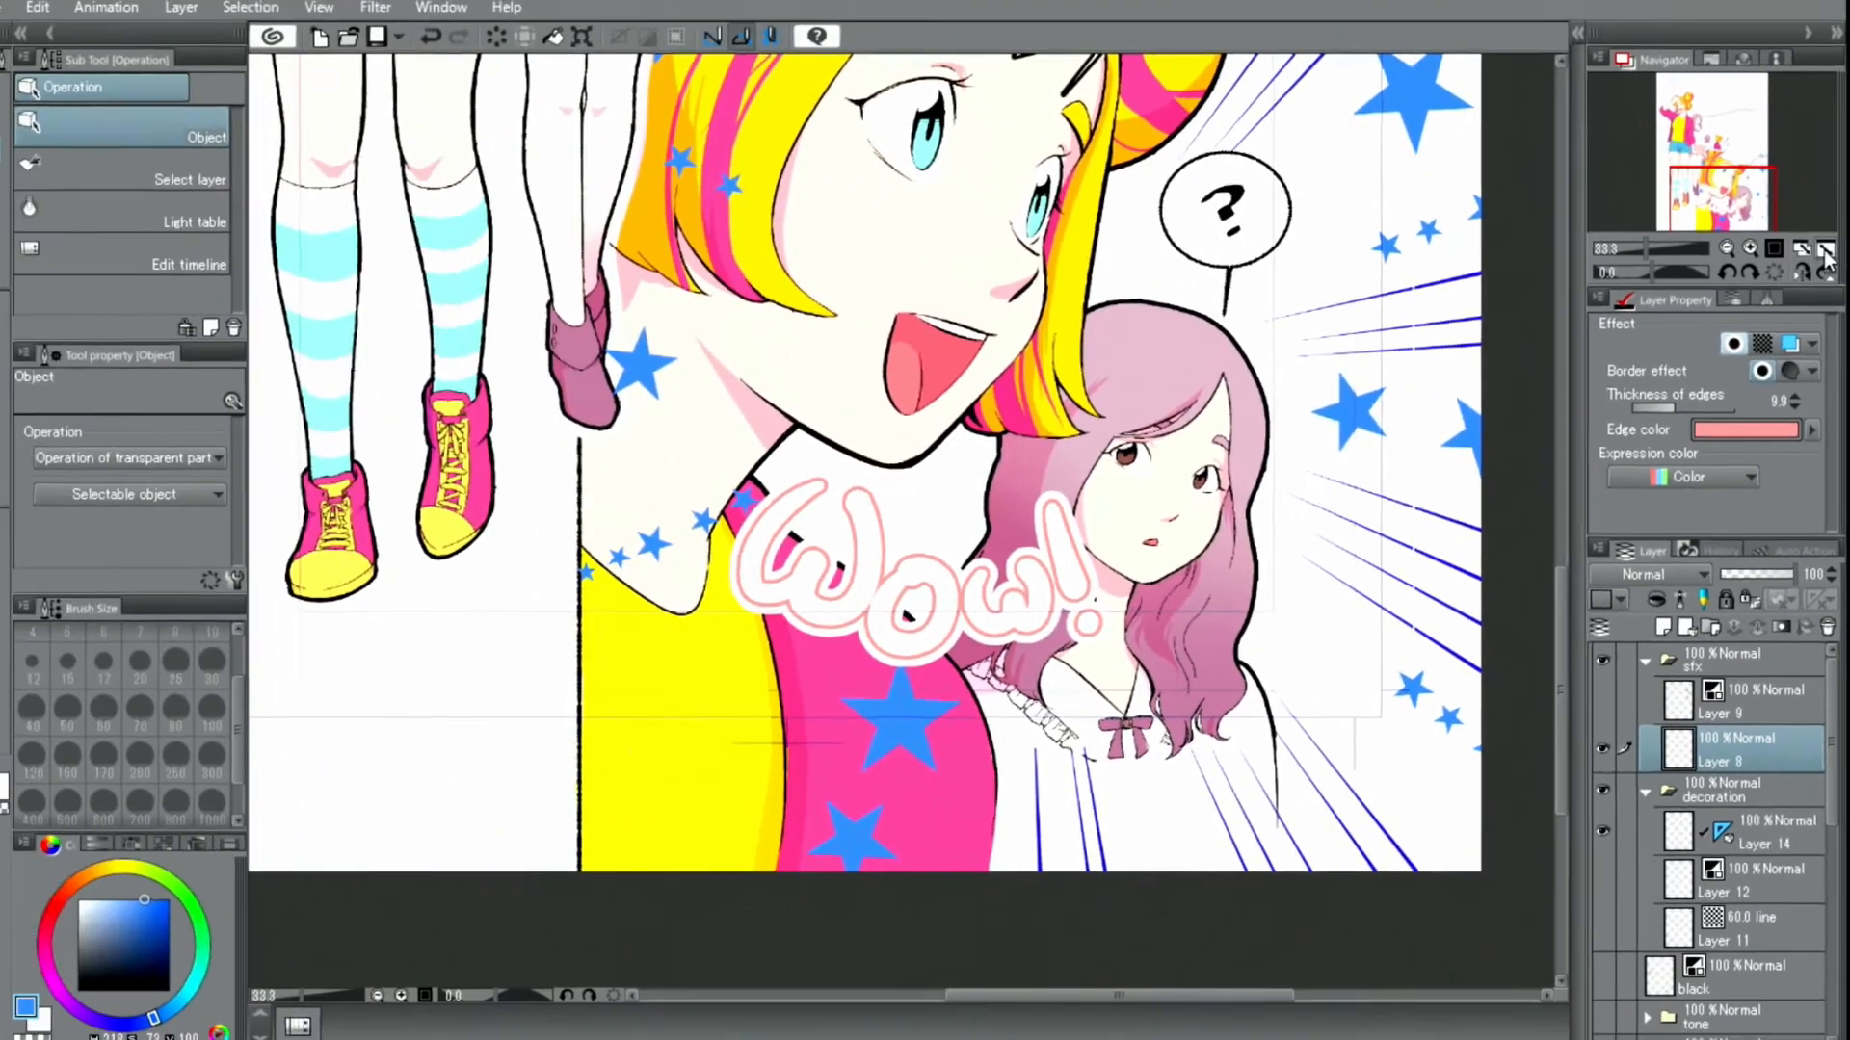
pyautogui.click(1816, 111)
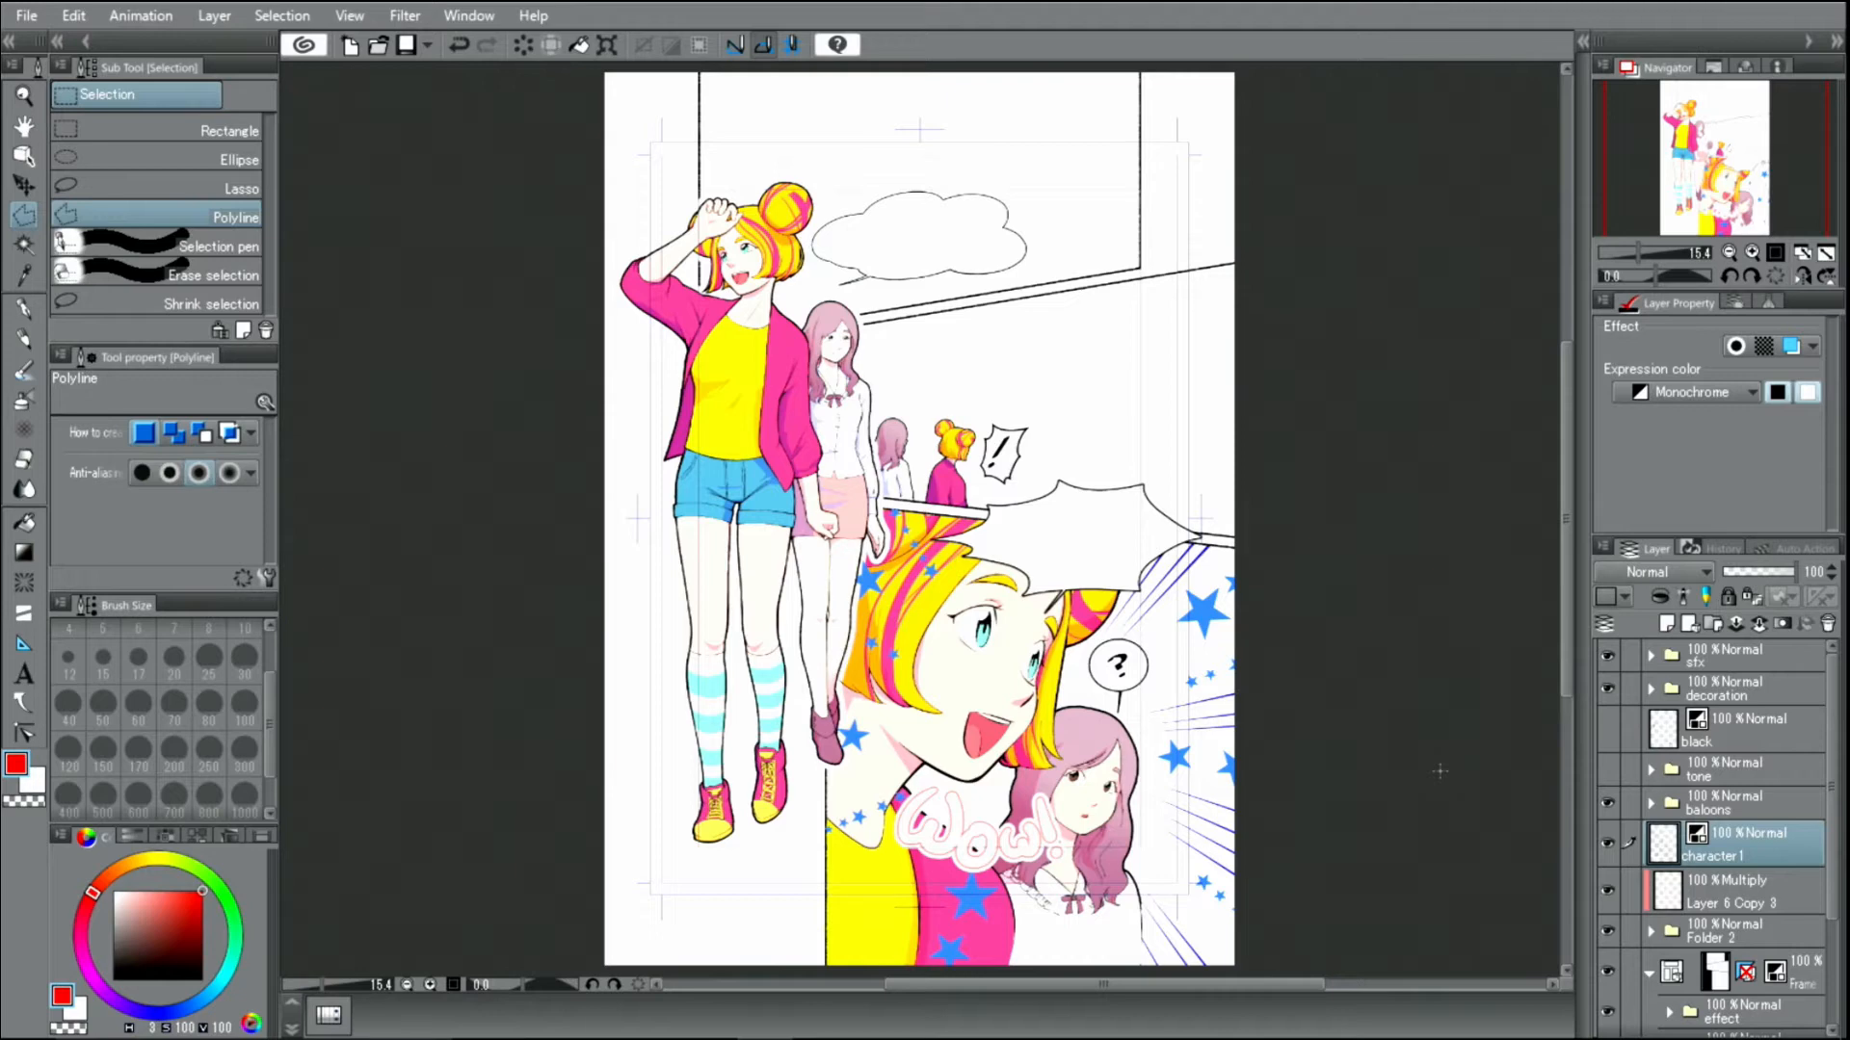
# Step: Hide the sfx, decoration and effect folders
pyautogui.click(1696, 658)
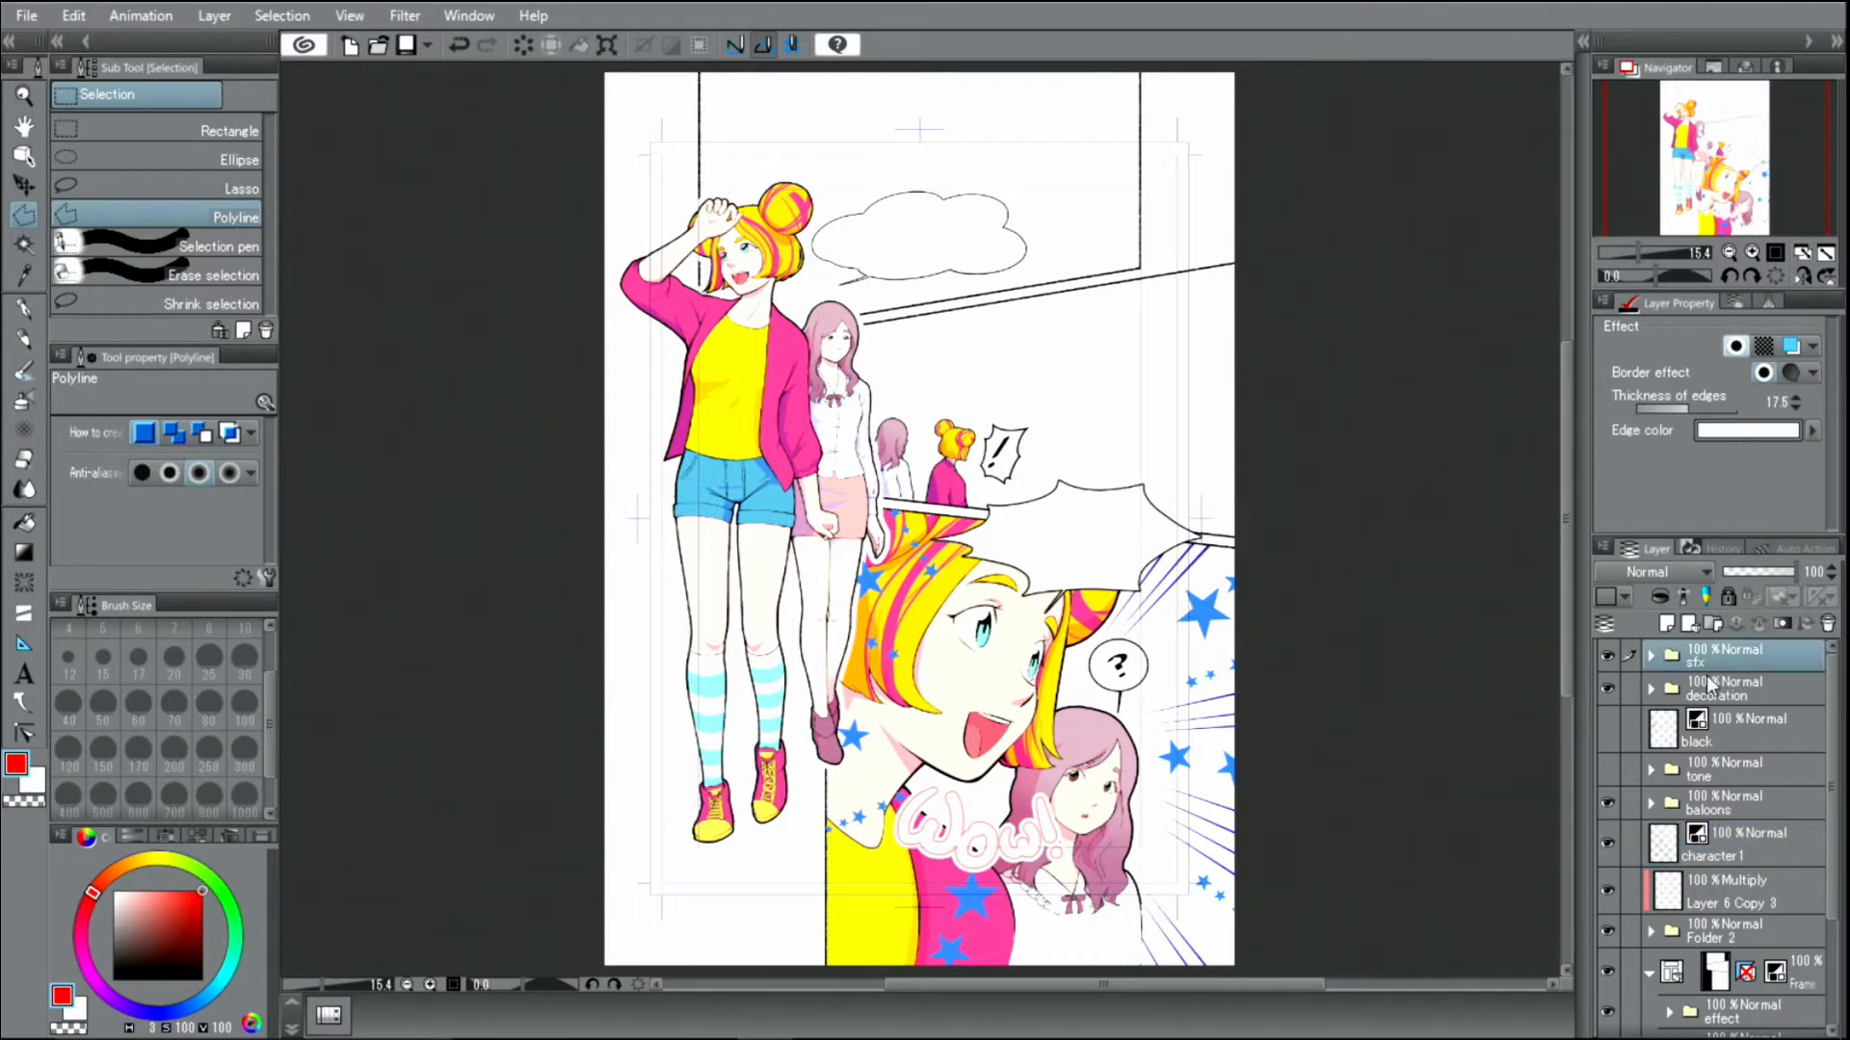
pyautogui.click(1607, 656)
pyautogui.click(1606, 691)
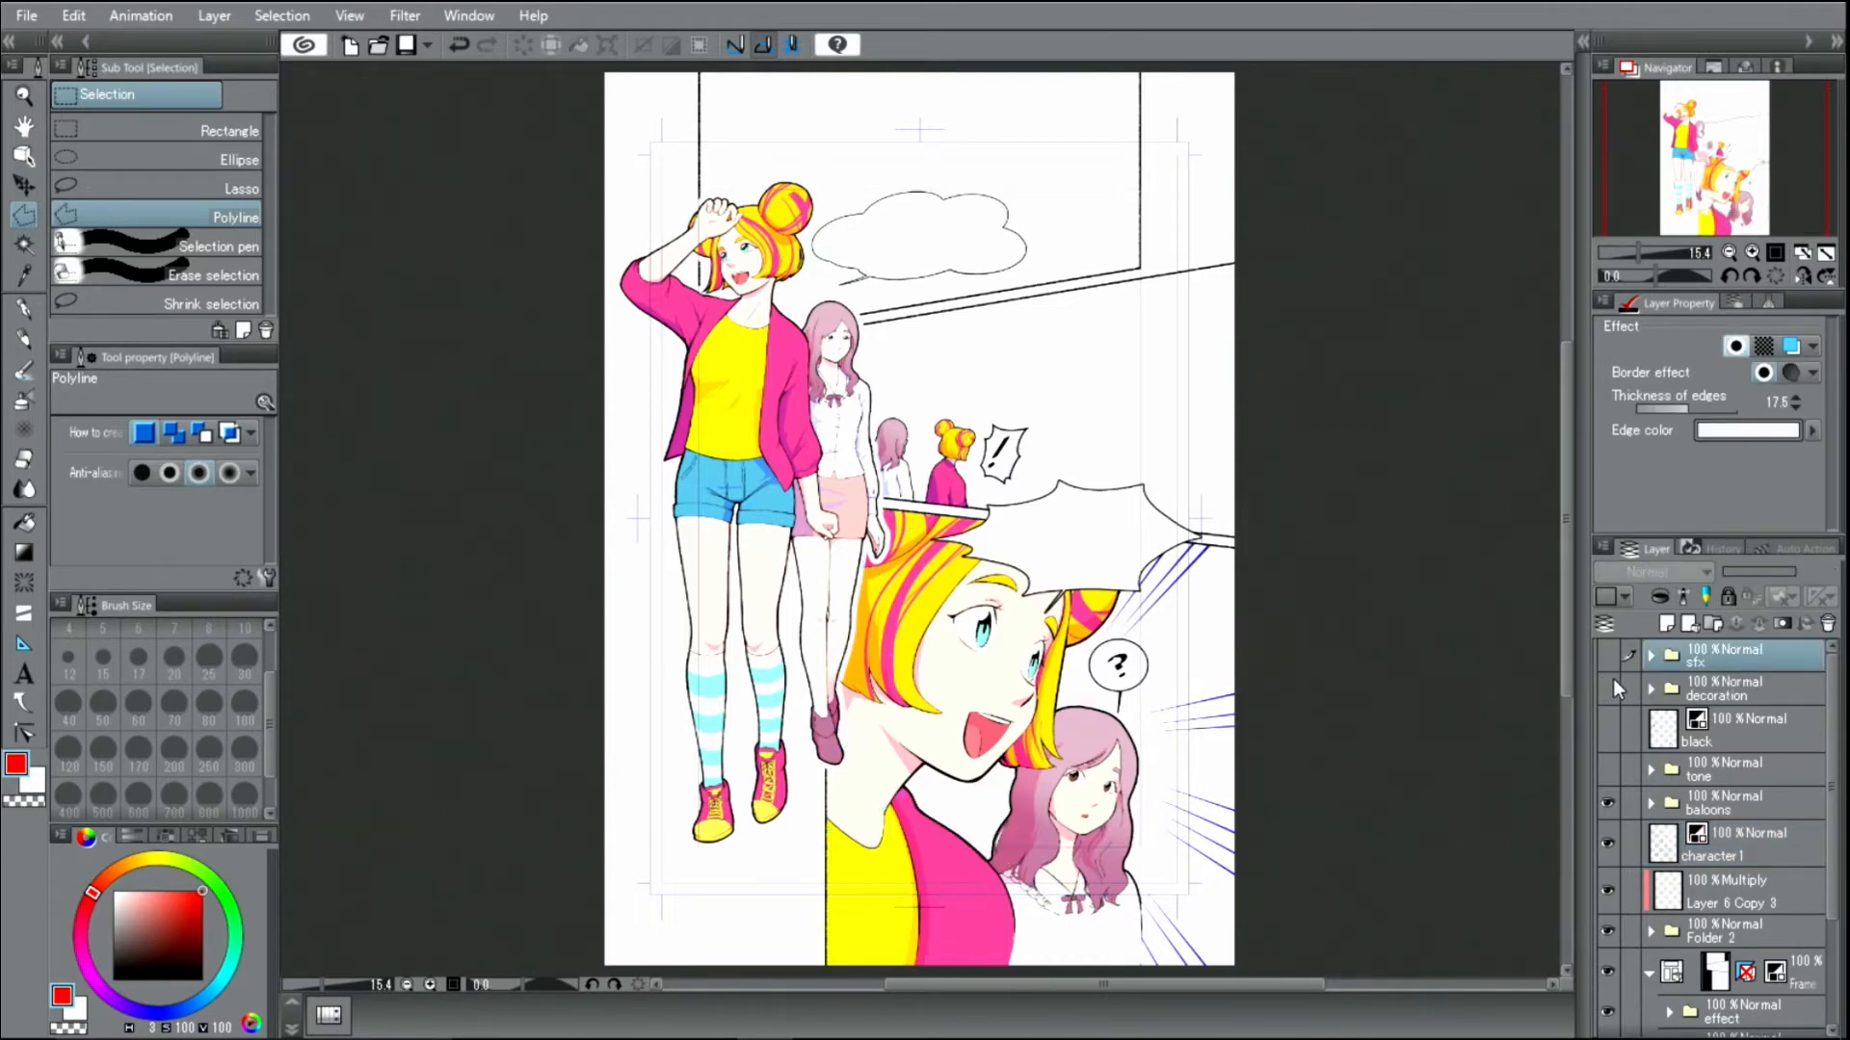
pyautogui.scroll(-3, 1828, 847)
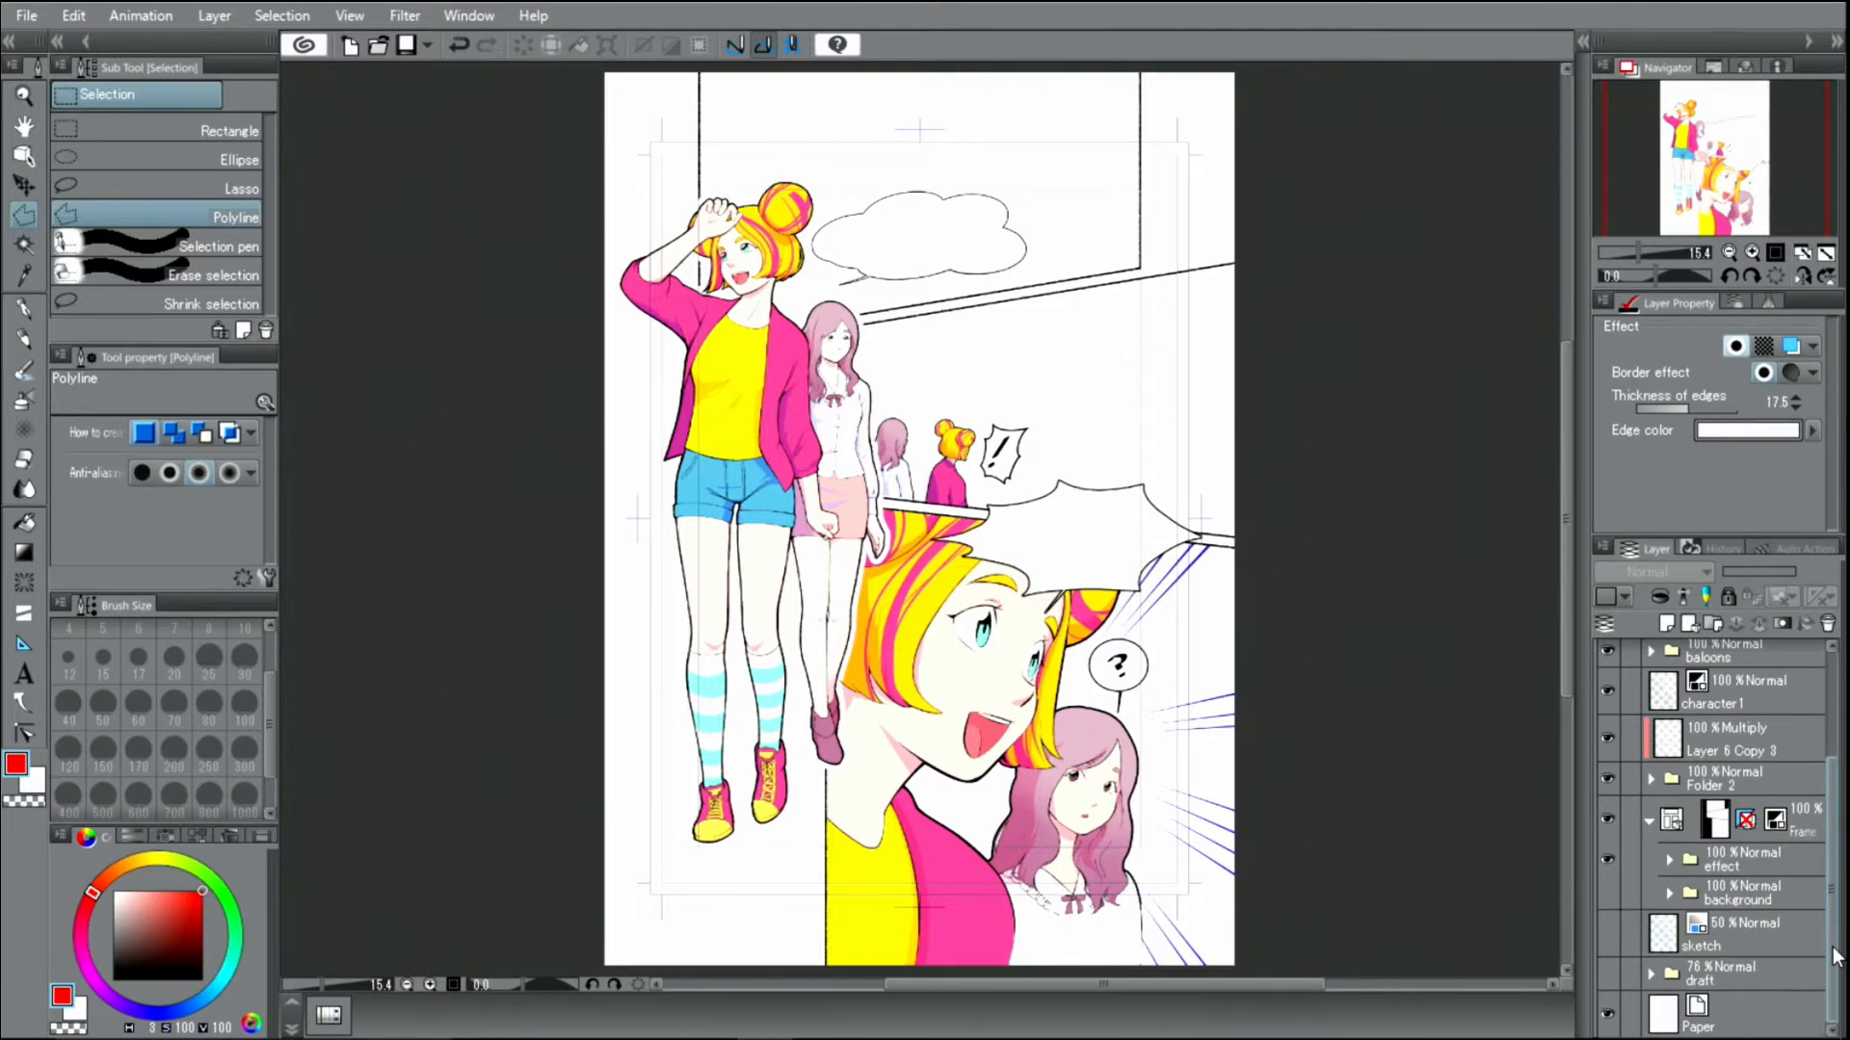
pyautogui.click(1605, 859)
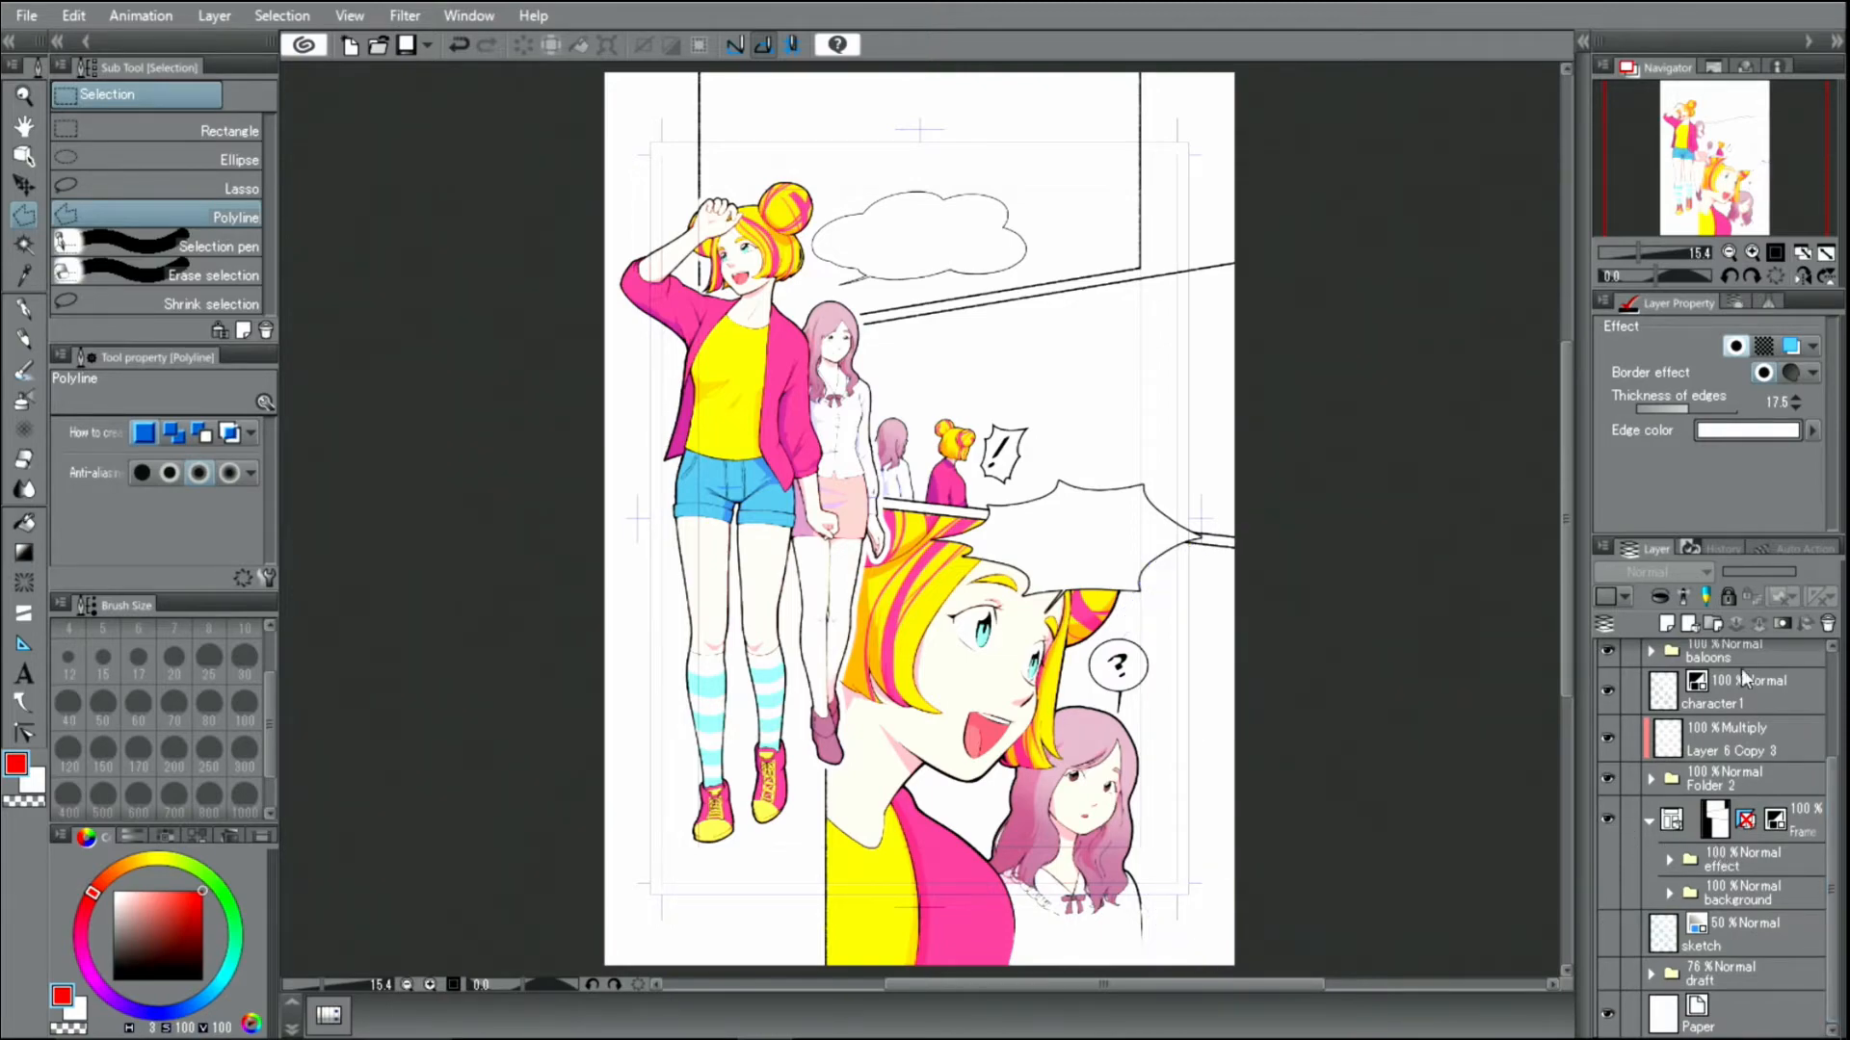
# Step: Create a new raster layer directly above the background folder inside the frame folder
pyautogui.click(1752, 253)
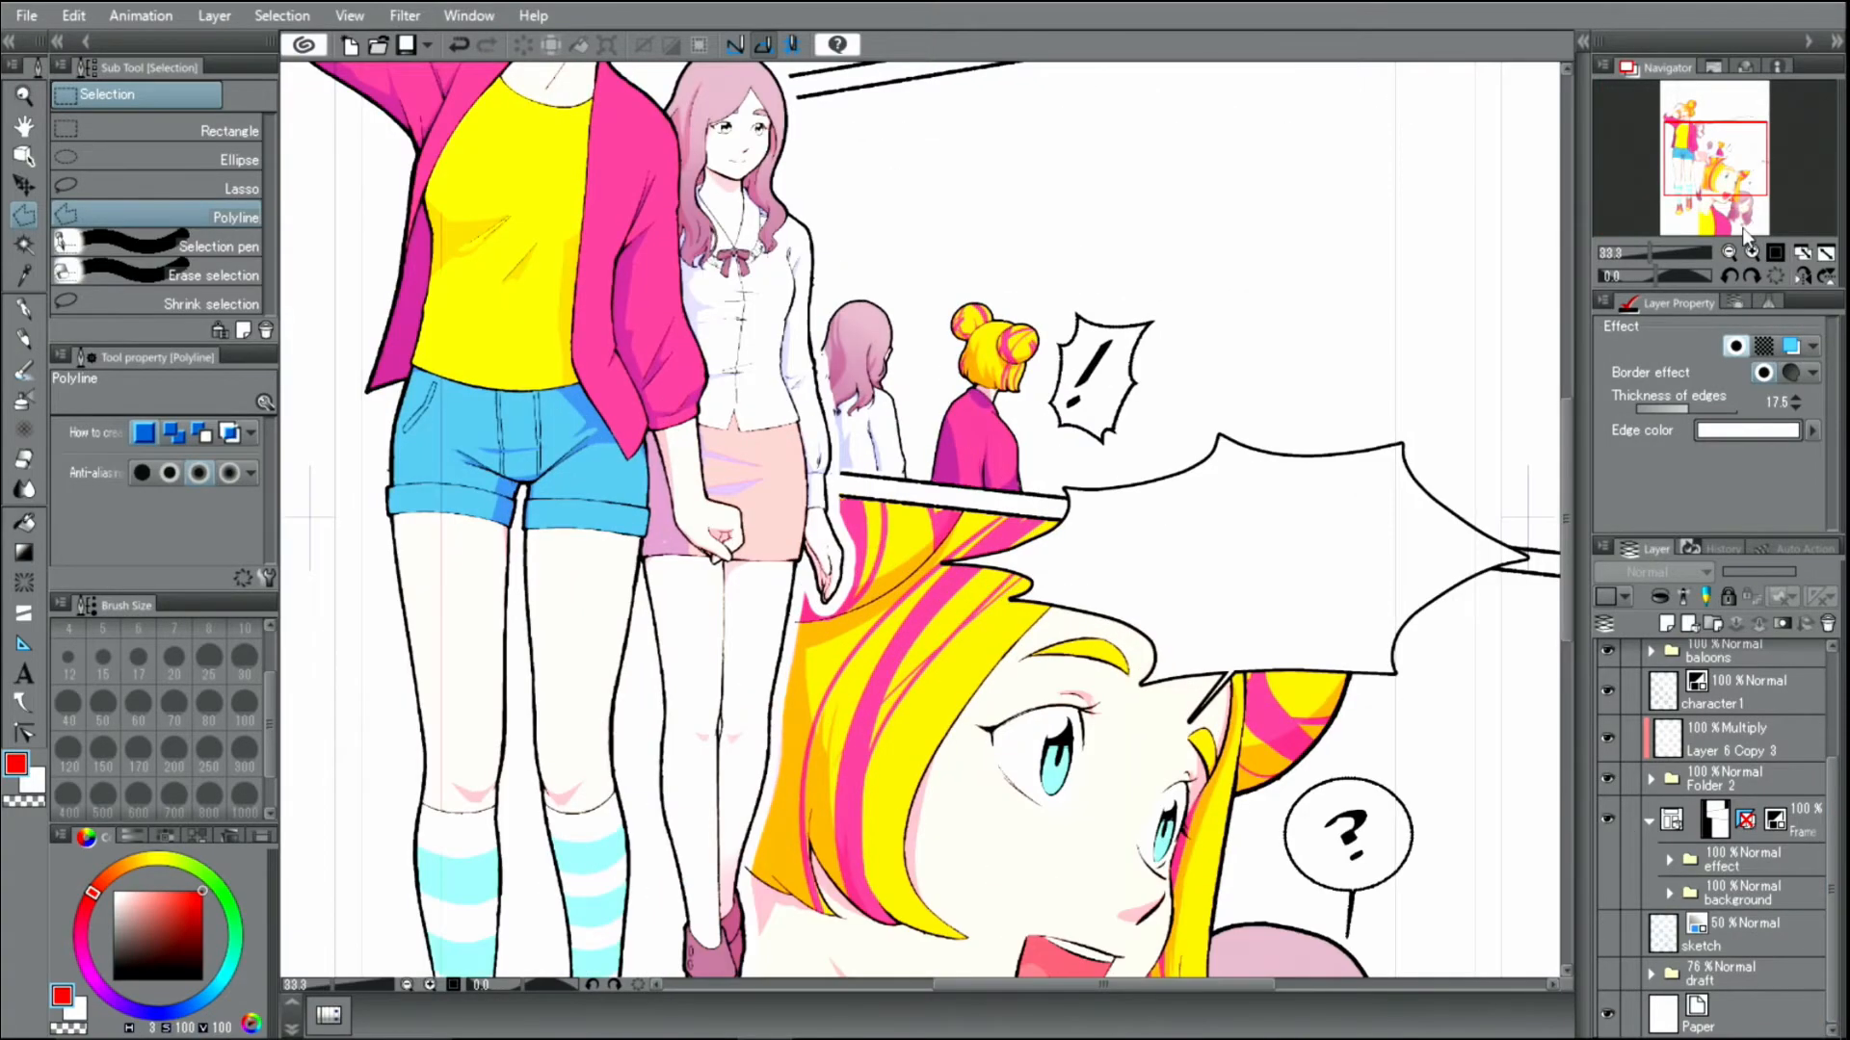
pyautogui.moveTo(1723, 156); pyautogui.dragTo(1732, 192)
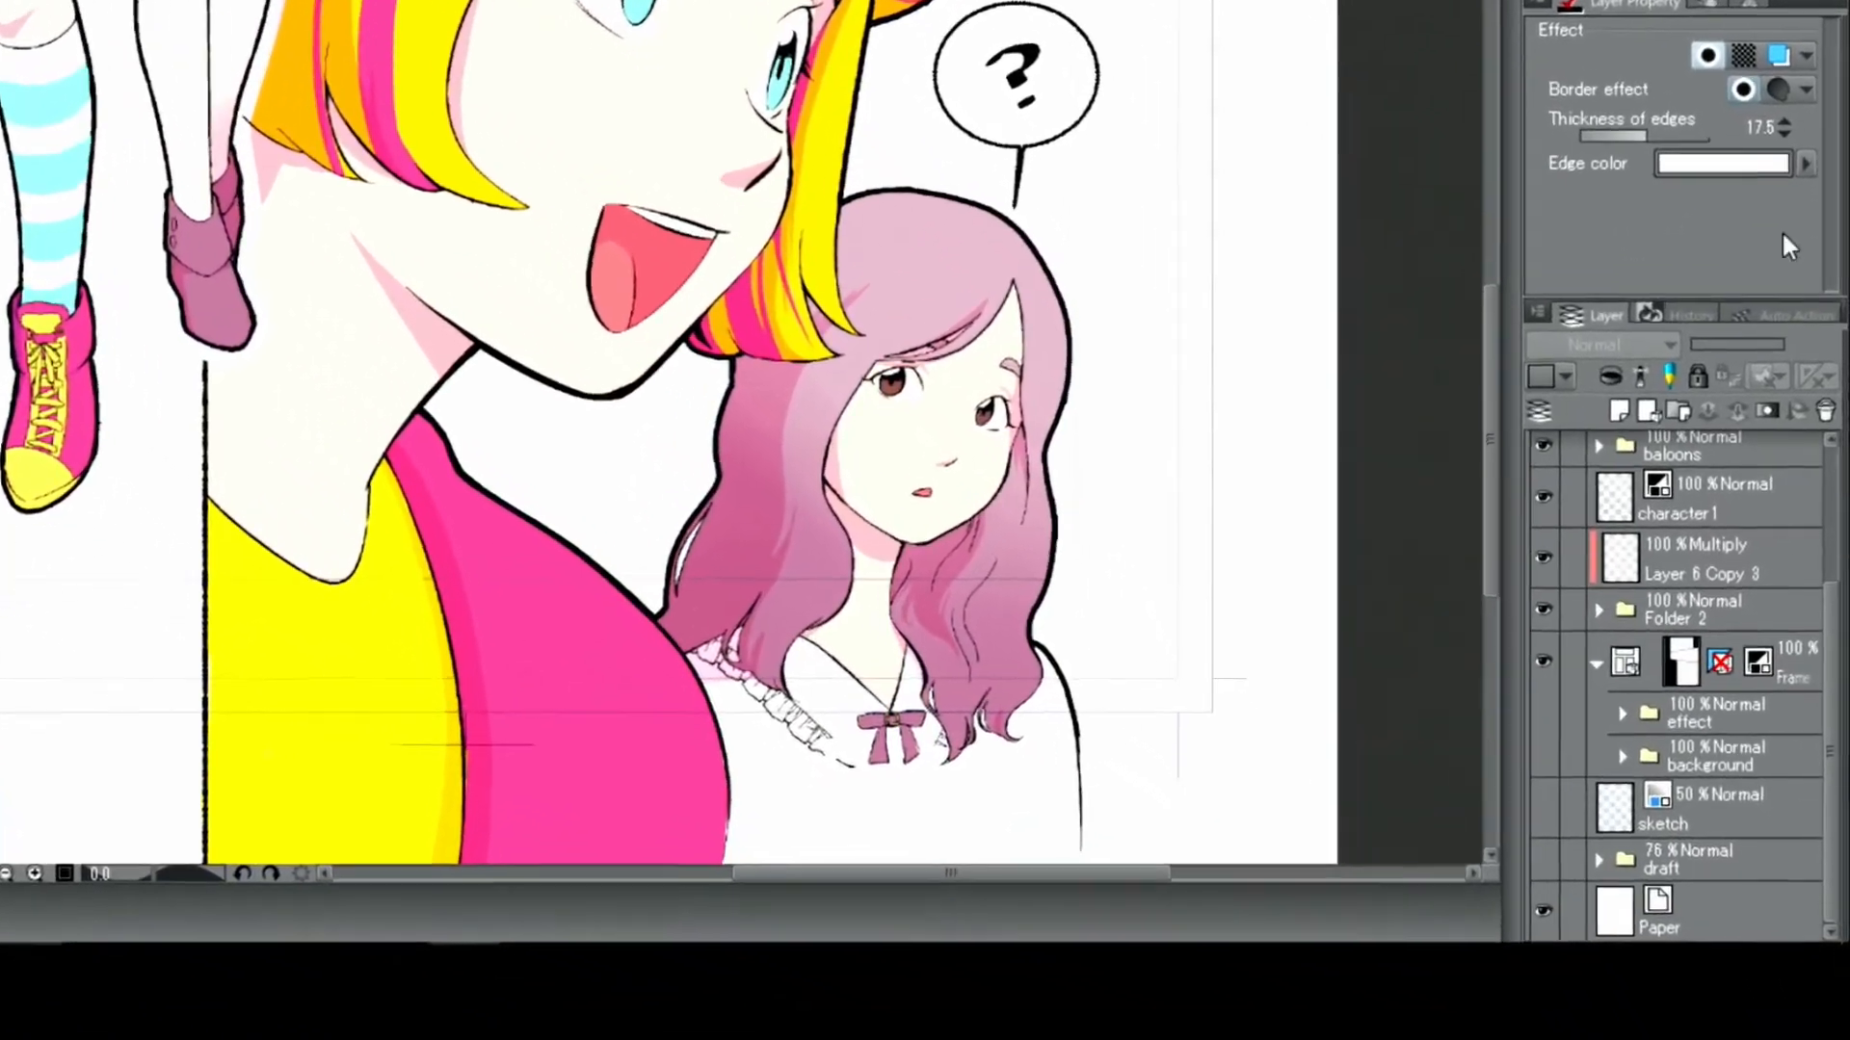
pyautogui.click(1736, 886)
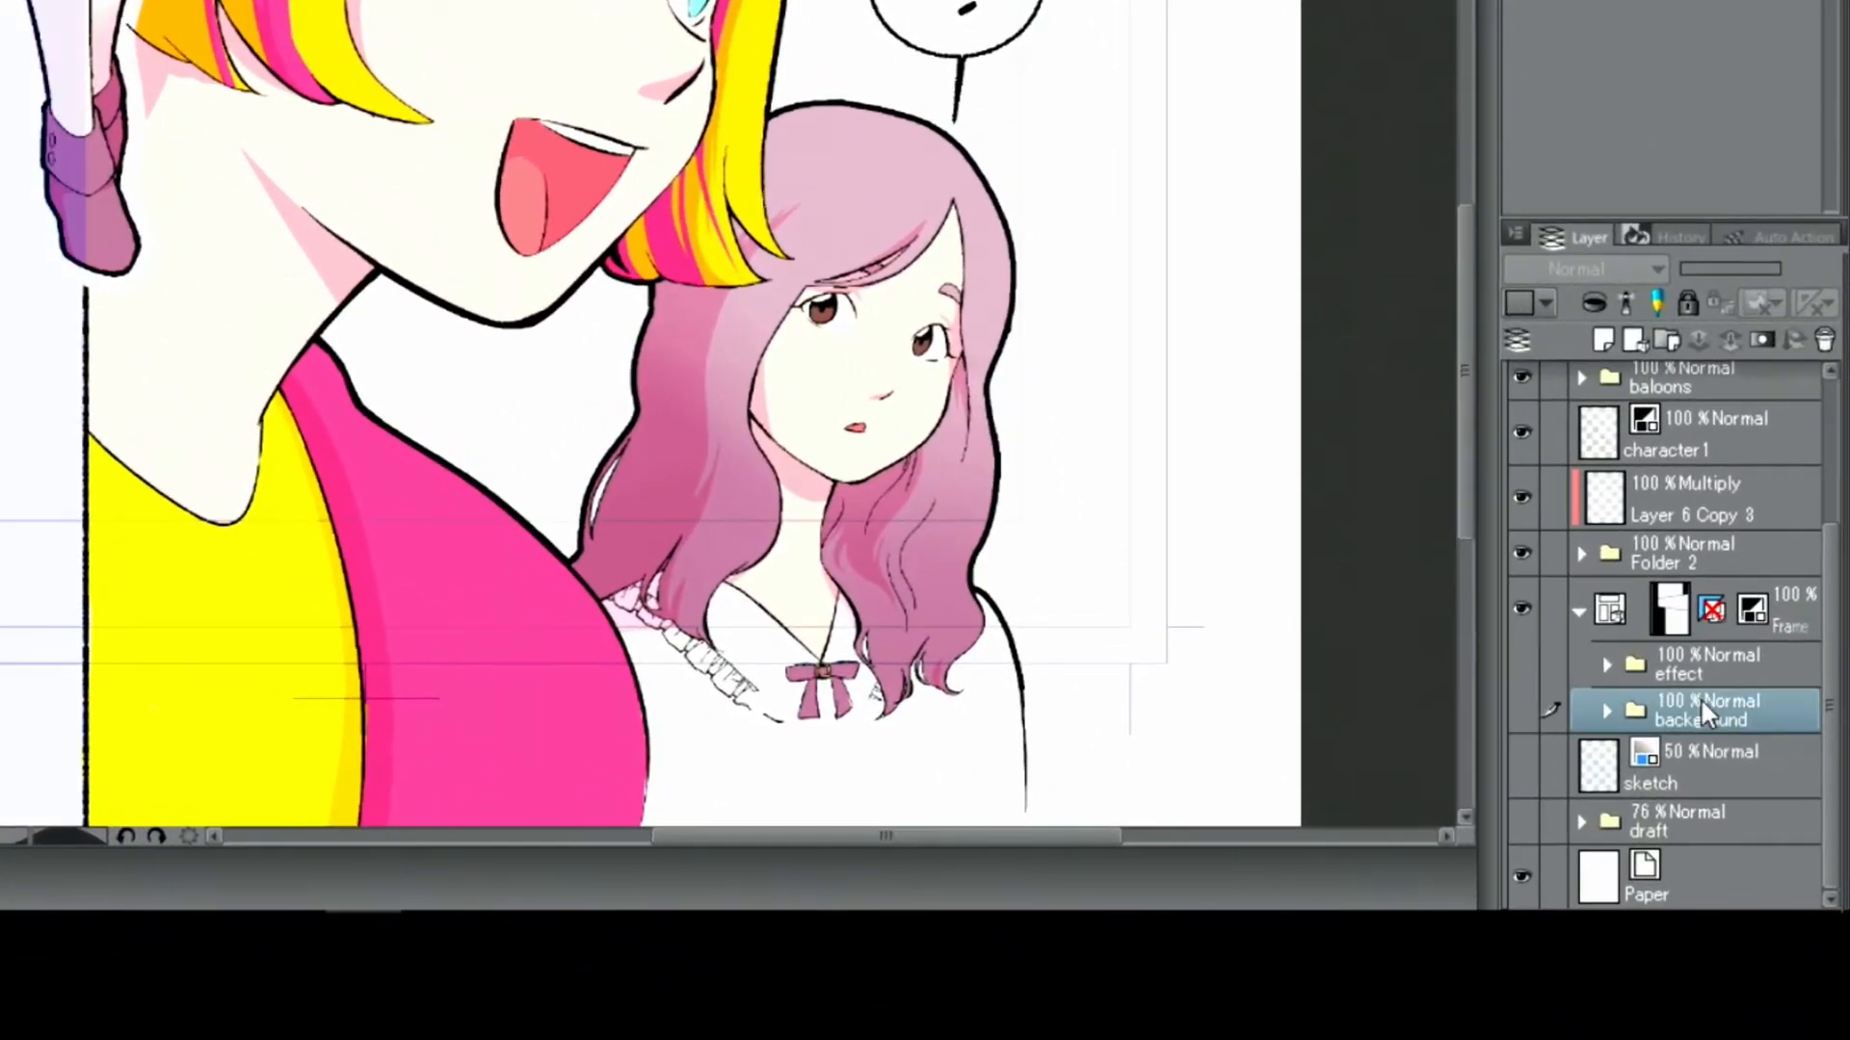
pyautogui.click(1594, 347)
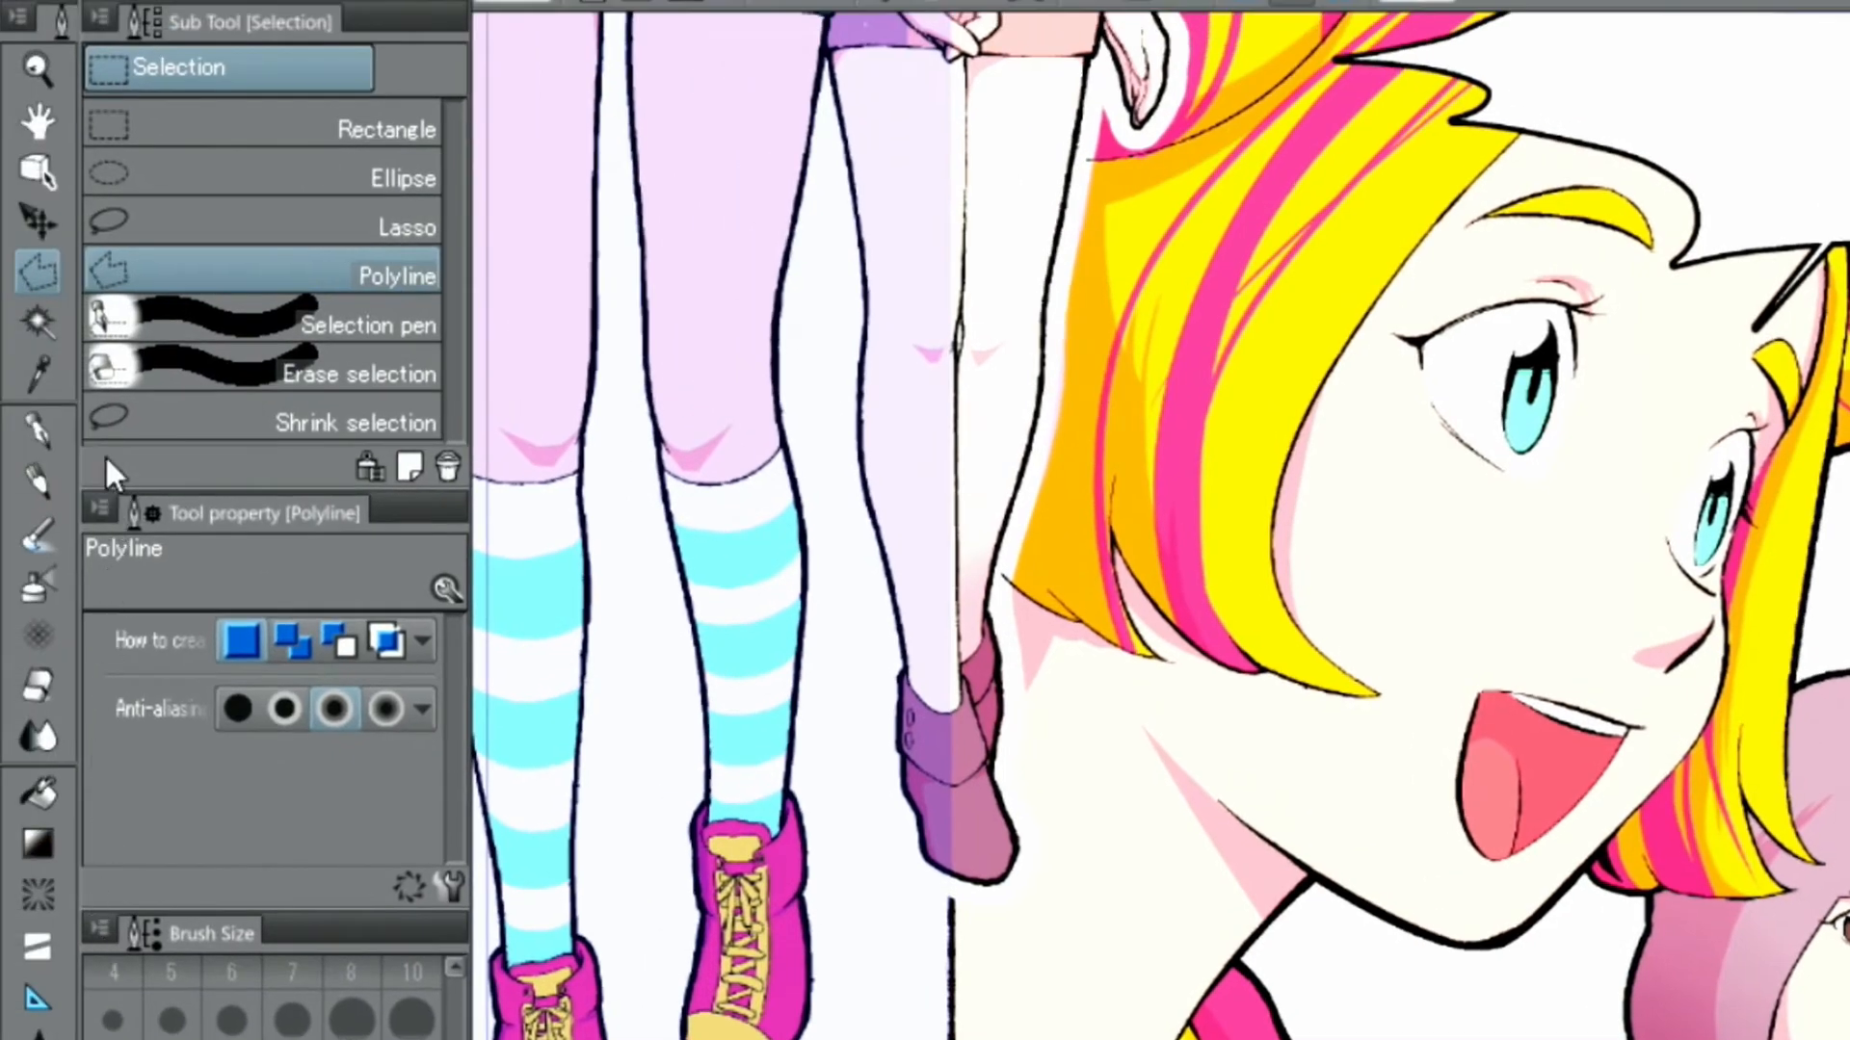
# Step: Auto-select the lower panel's background around the characters, referring to other layers, and fill it with yellow (H 55, S 100, V 100)
pyautogui.click(37, 322)
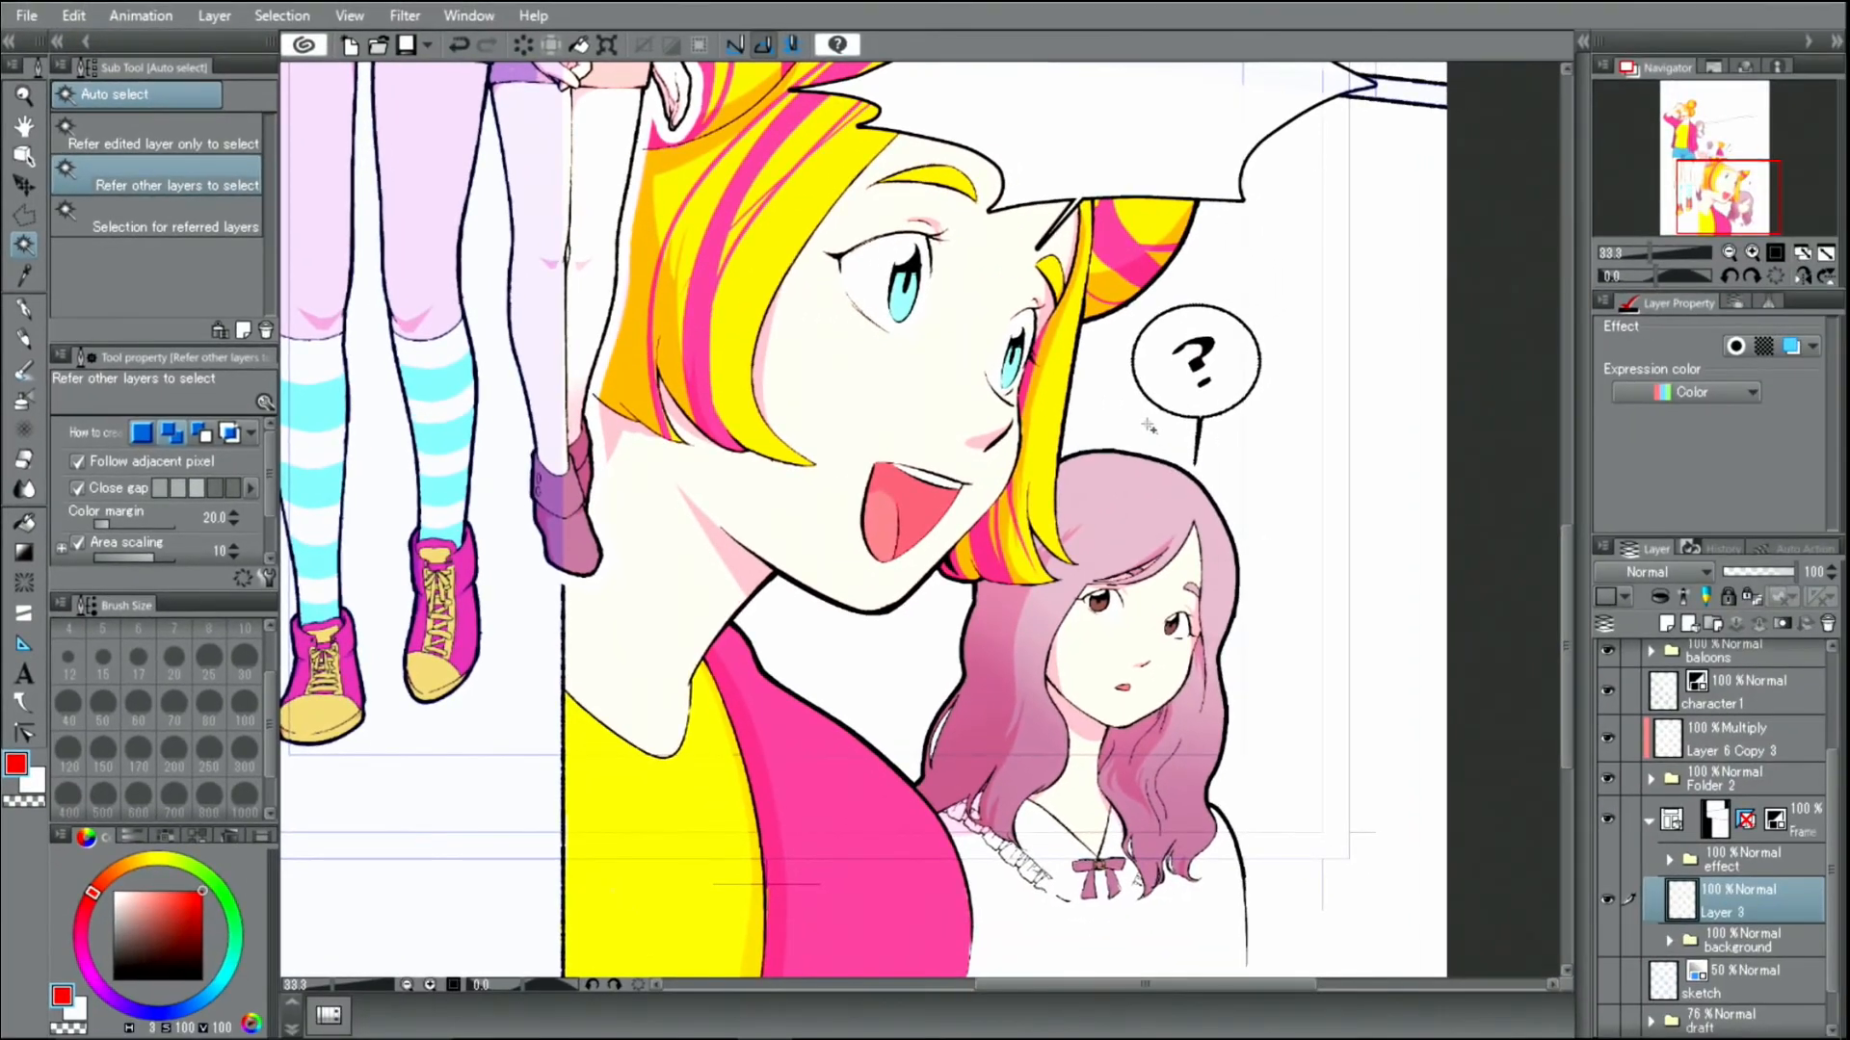
pyautogui.click(1123, 441)
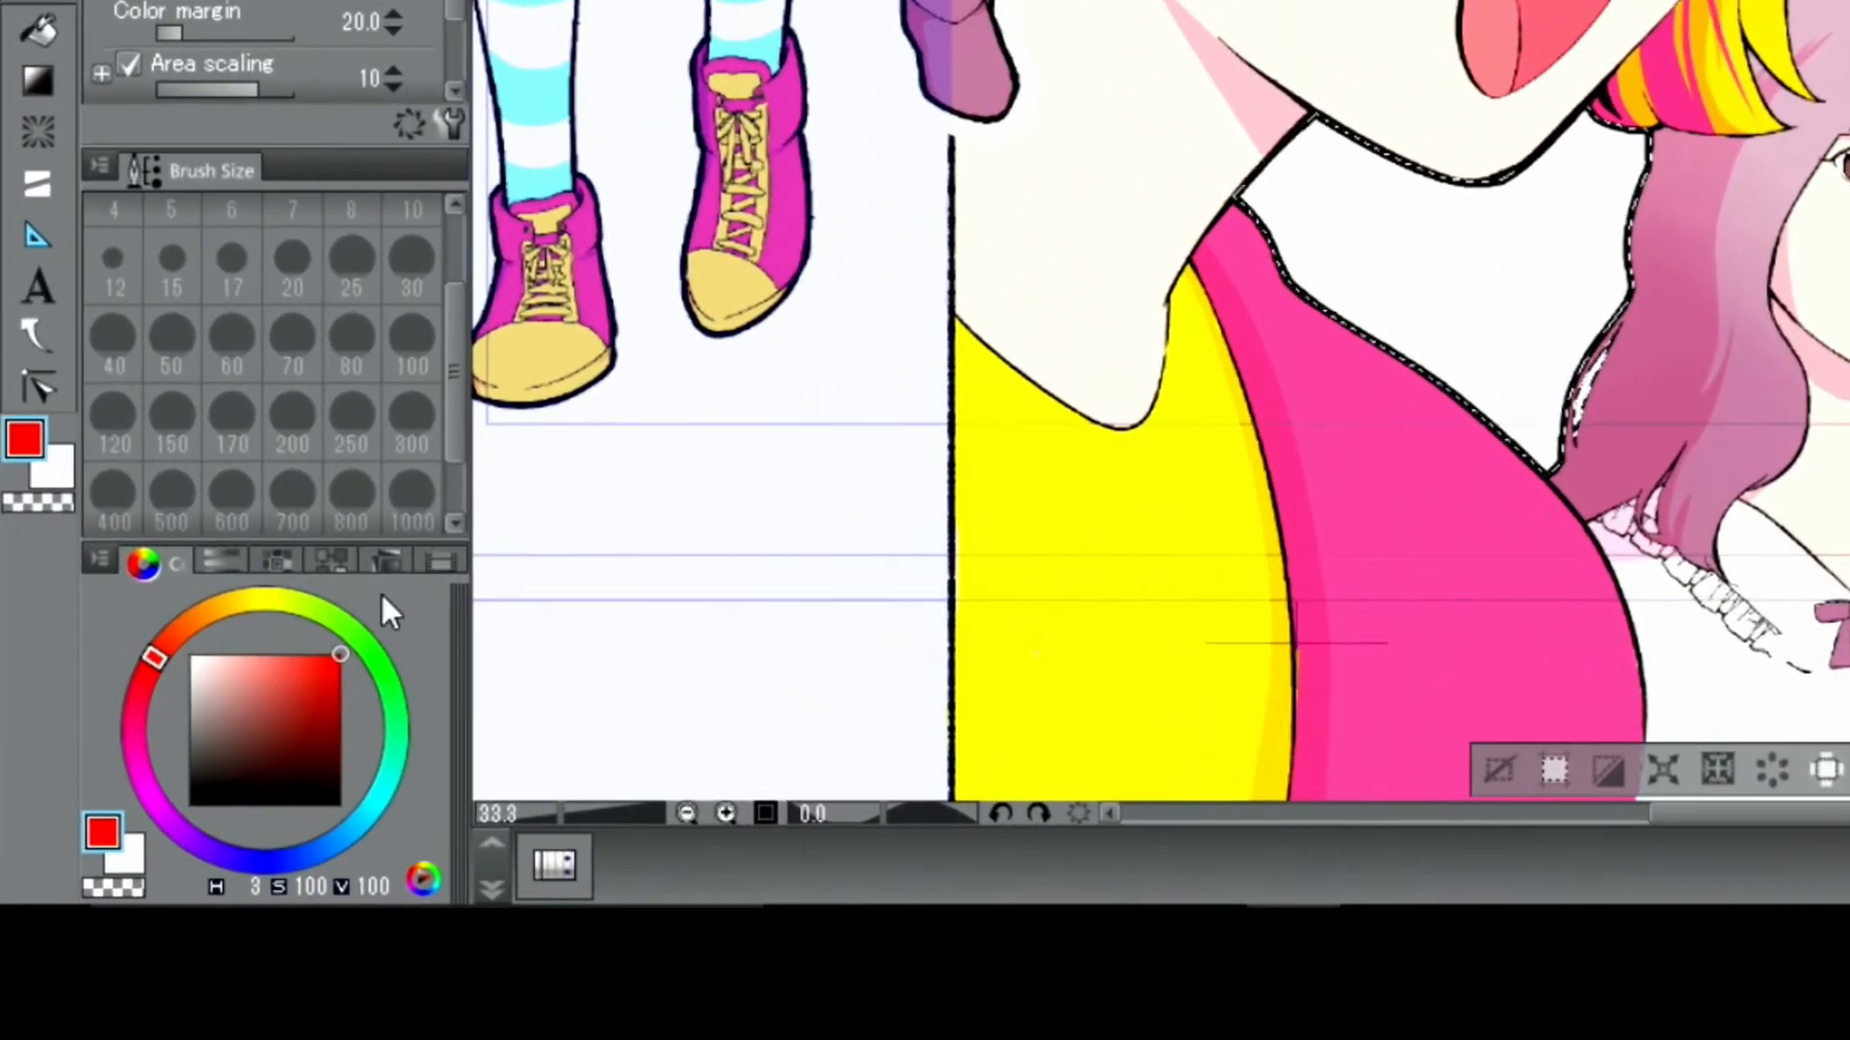
pyautogui.moveTo(238, 597); pyautogui.dragTo(256, 594)
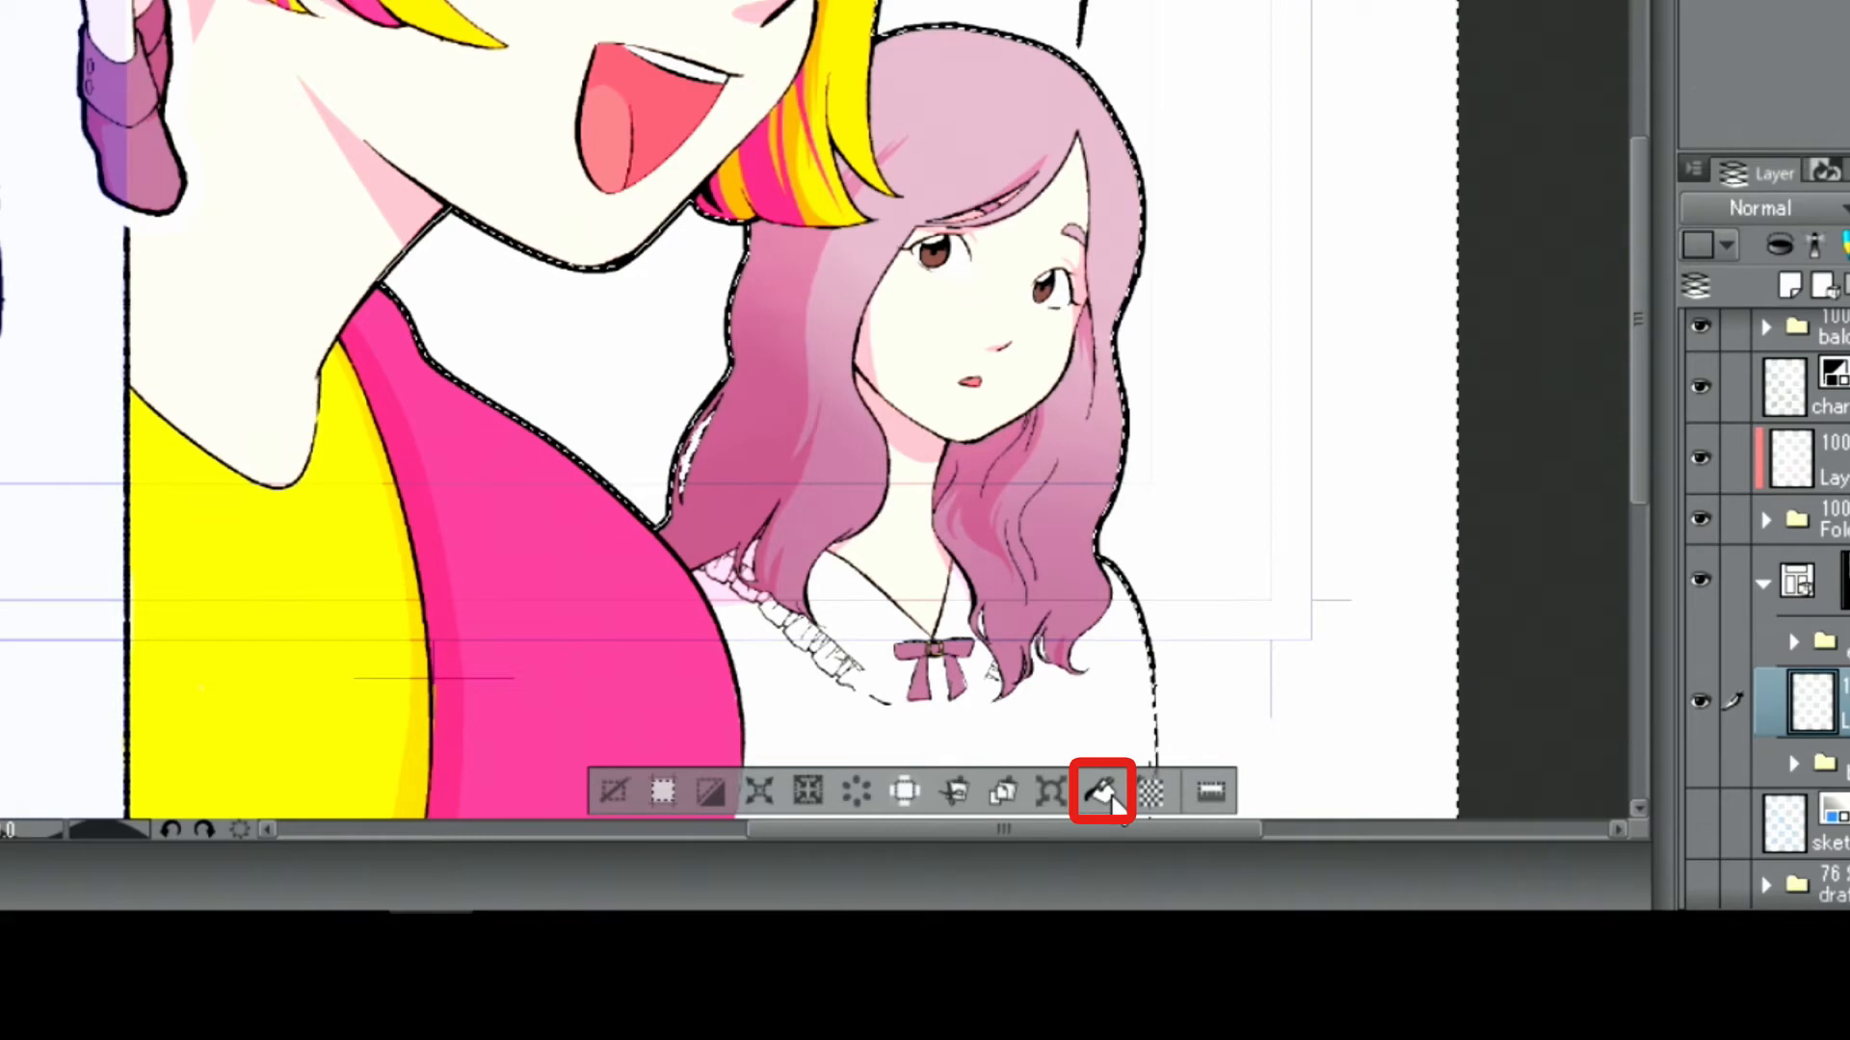
pyautogui.click(1101, 792)
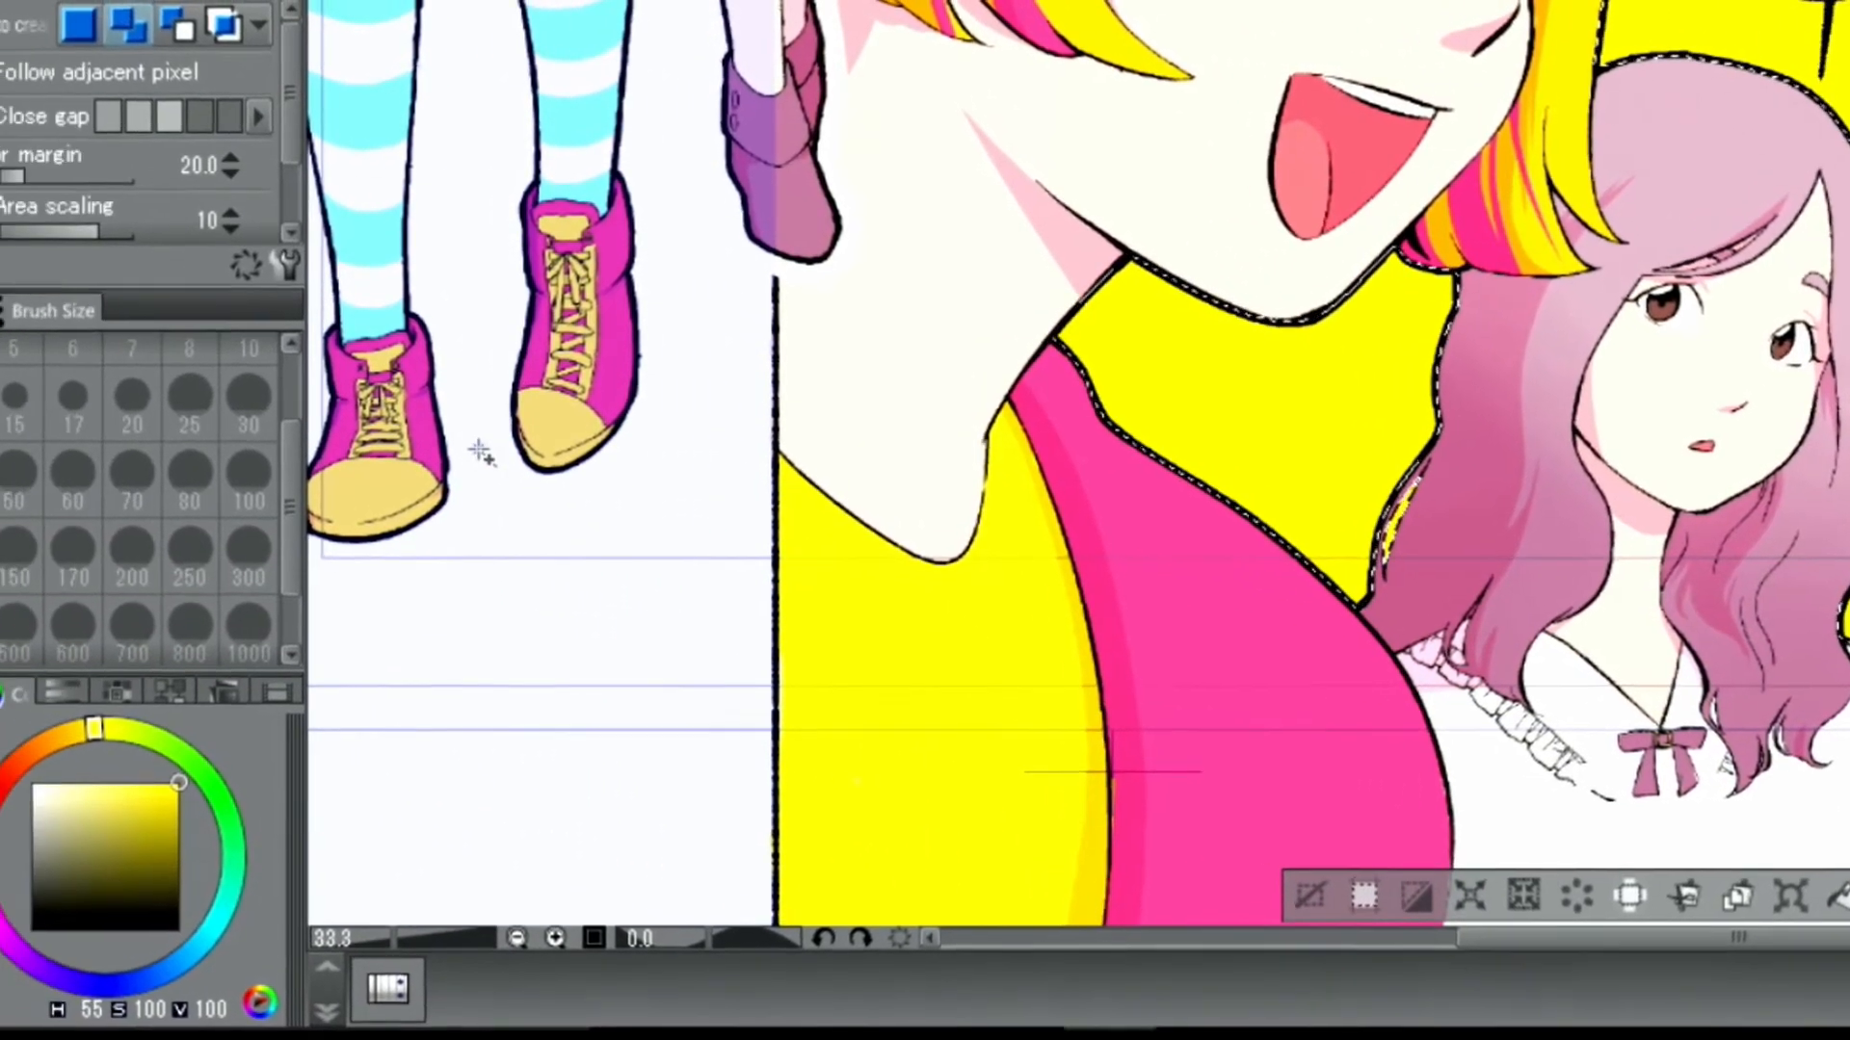
# Step: Draw a turquoise (H 165, S 100, V 100) Sea urchin flash around the purple-haired girl in the lower panel
pyautogui.click(41, 491)
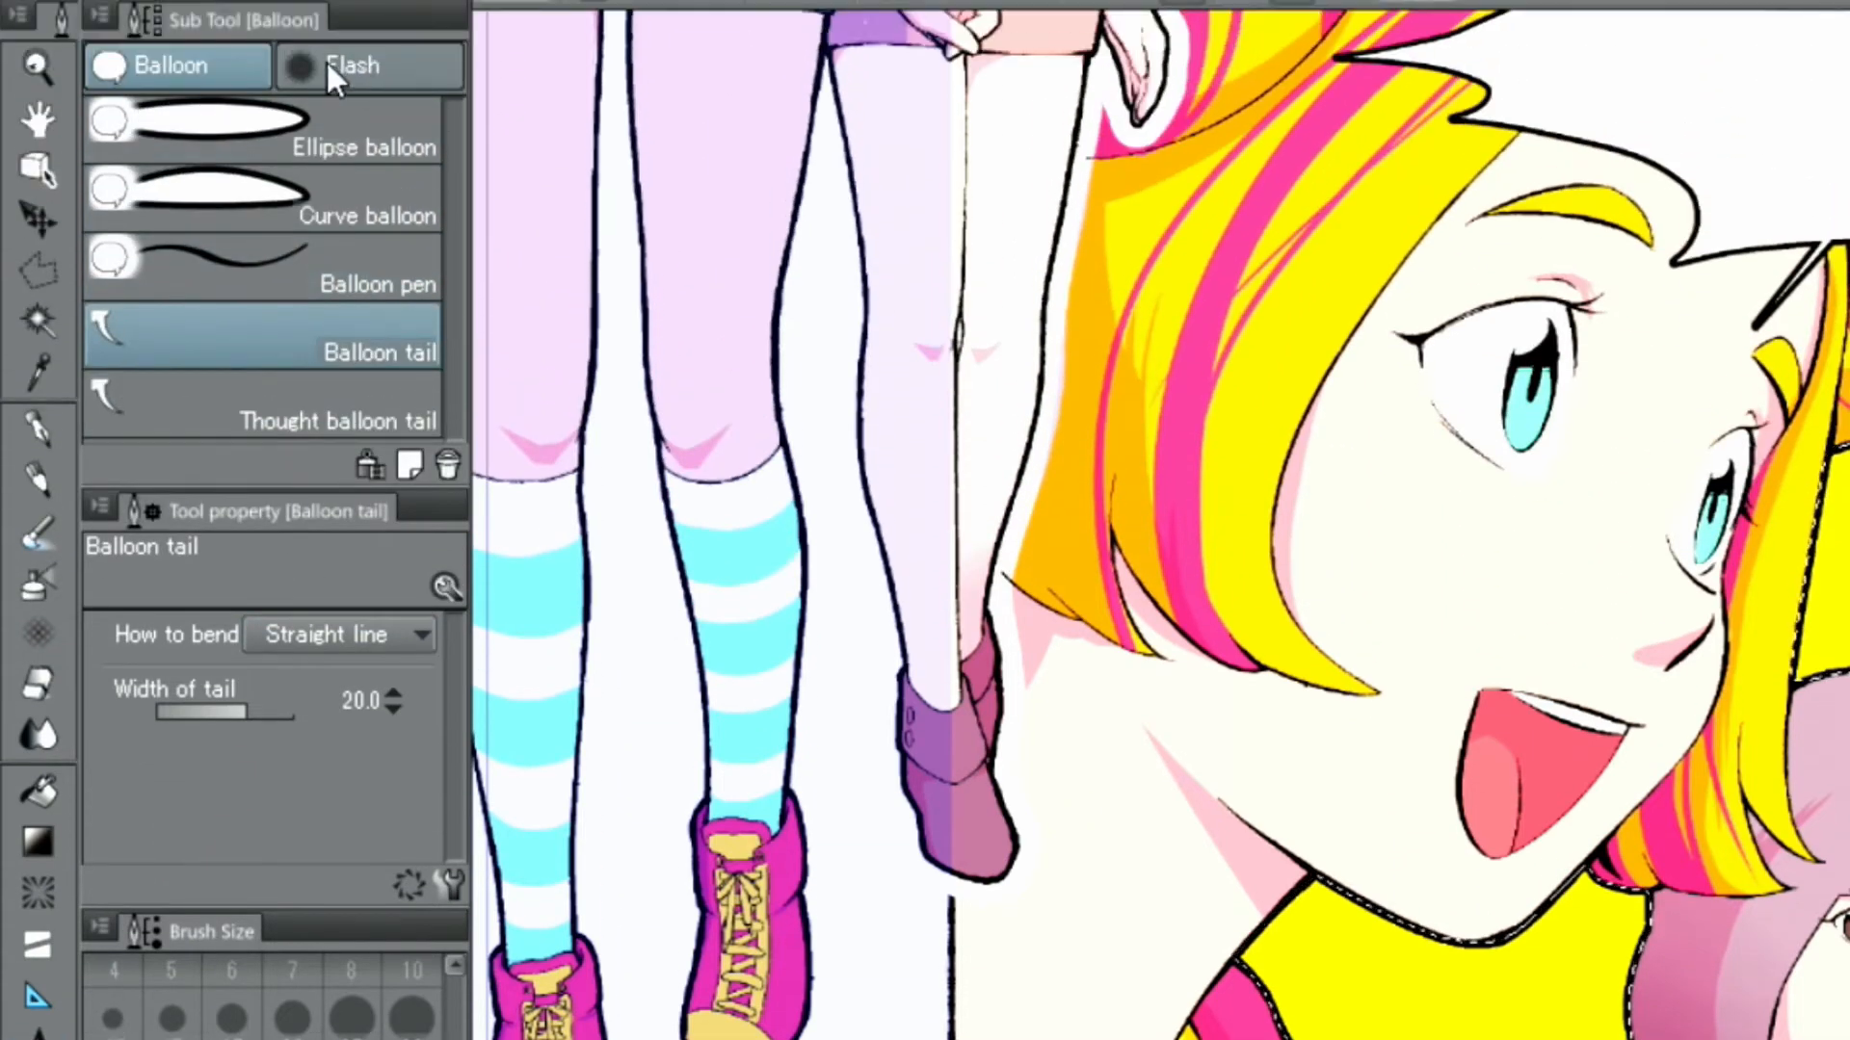
pyautogui.click(327, 75)
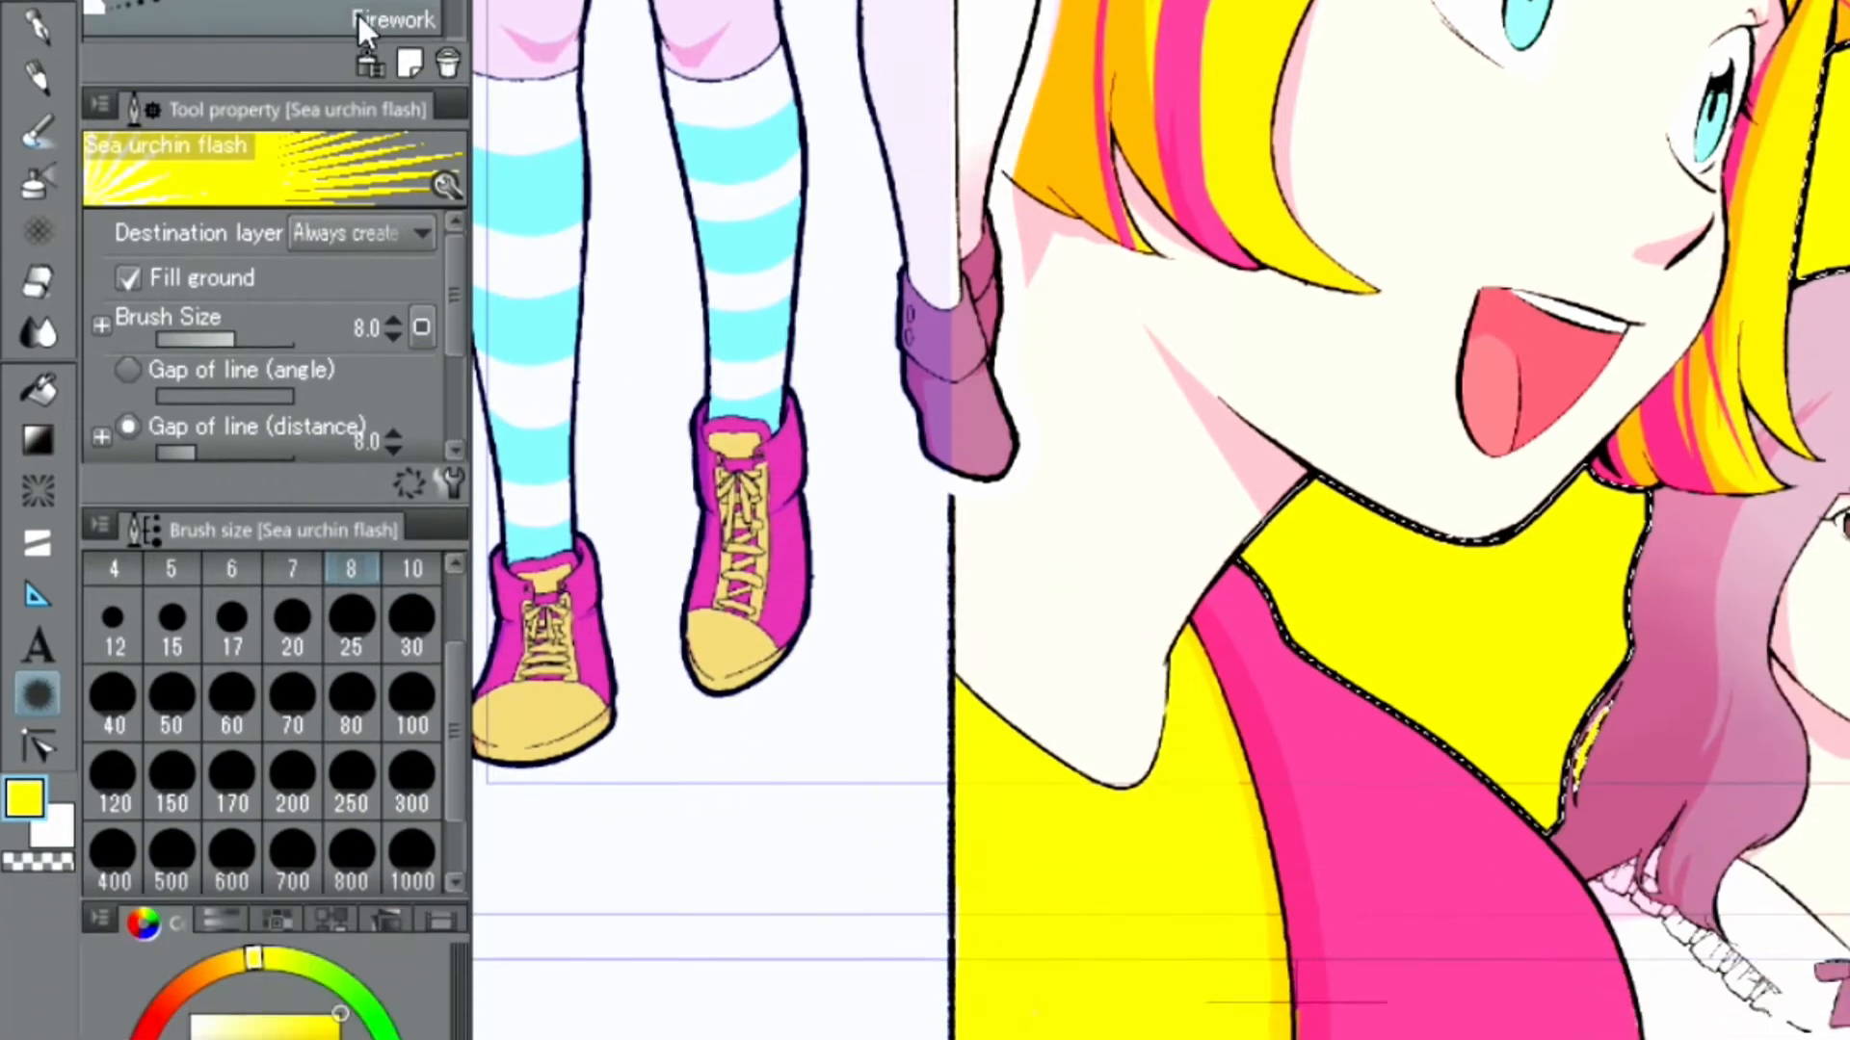
pyautogui.click(393, 769)
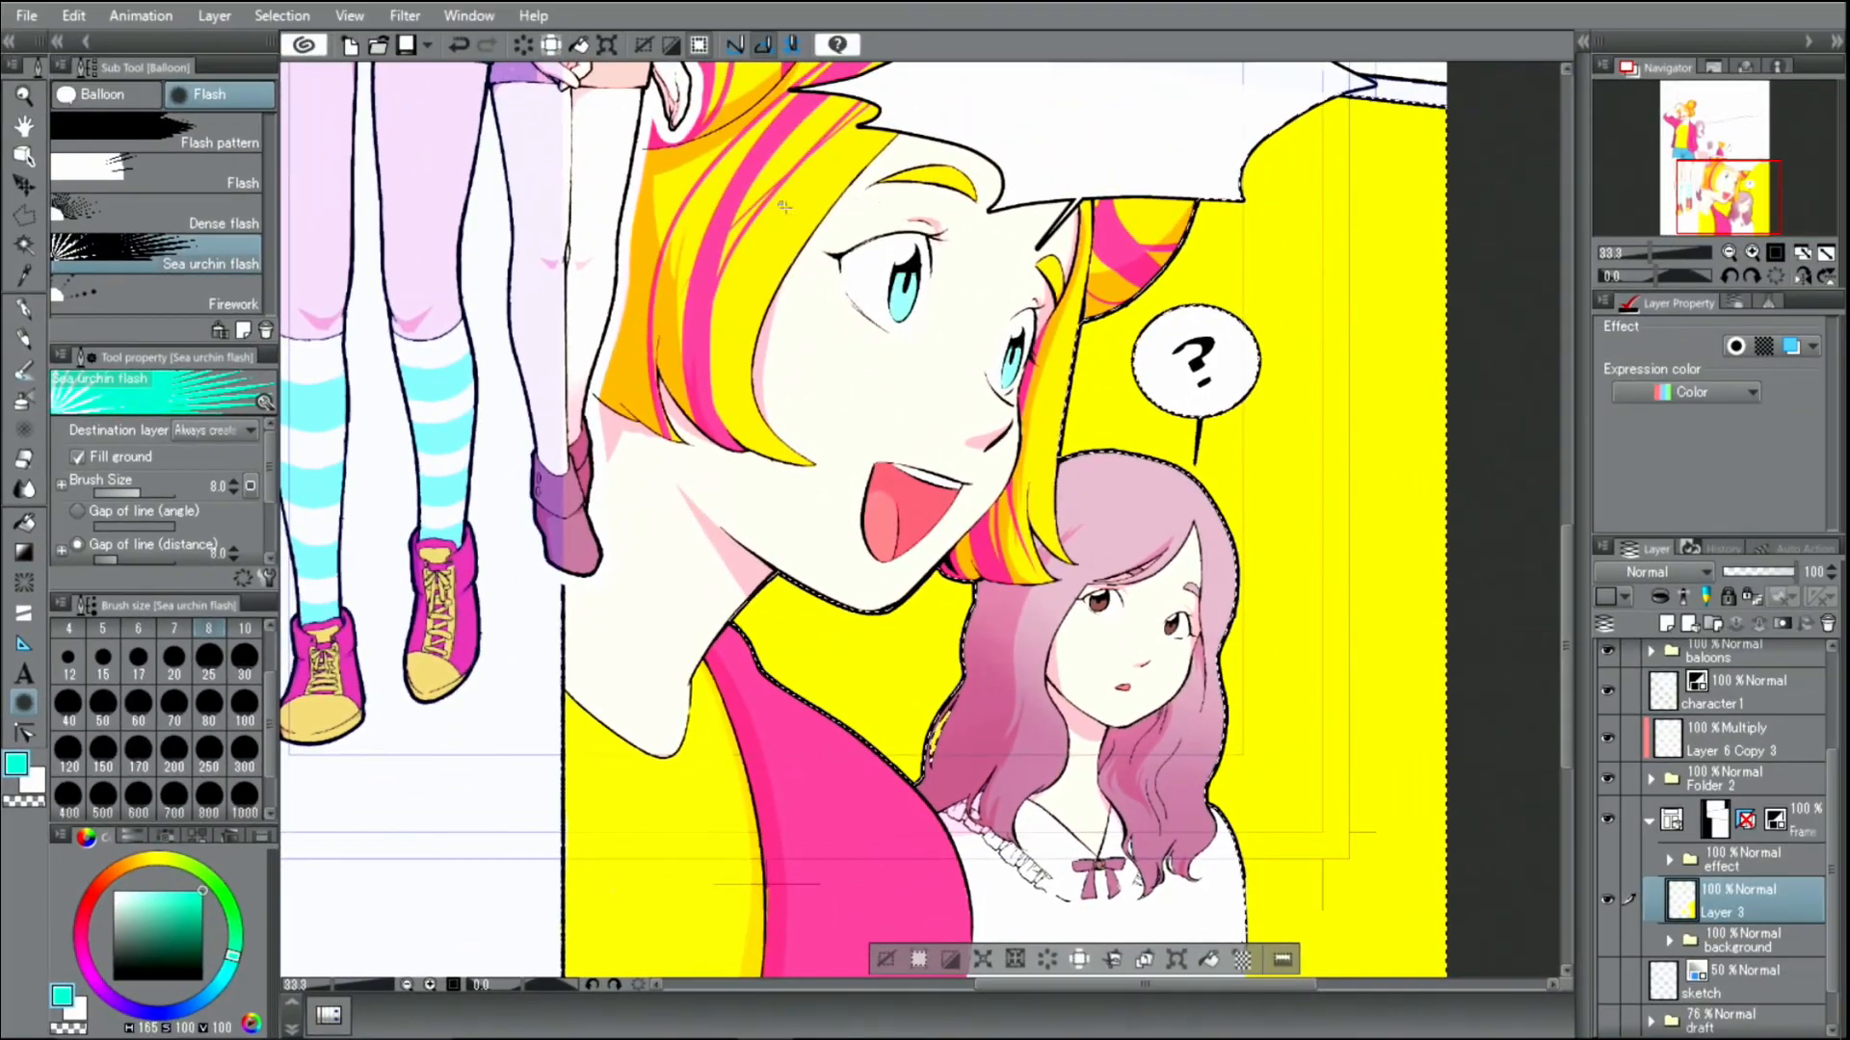
pyautogui.moveTo(1089, 505); pyautogui.dragTo(1292, 866)
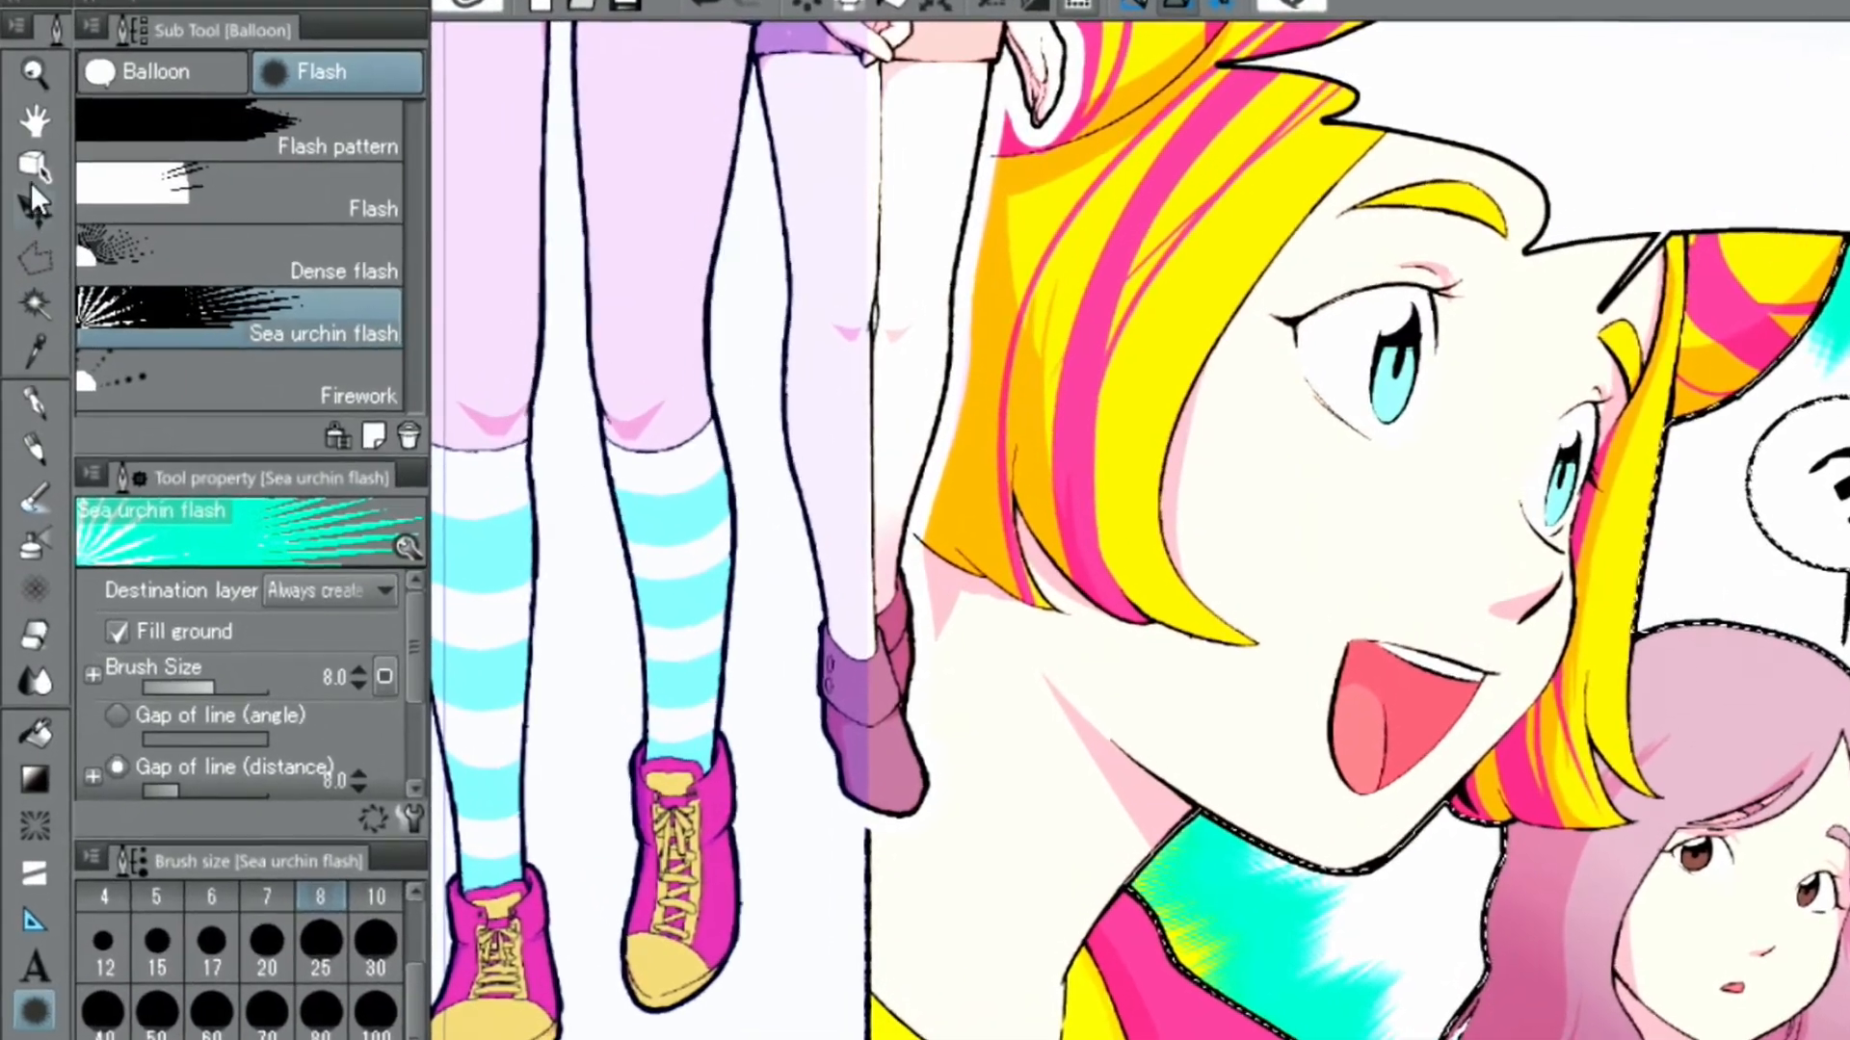
# Step: Select the Sea urchin flash as an object and shift its frame slightly up and to the left
pyautogui.click(33, 171)
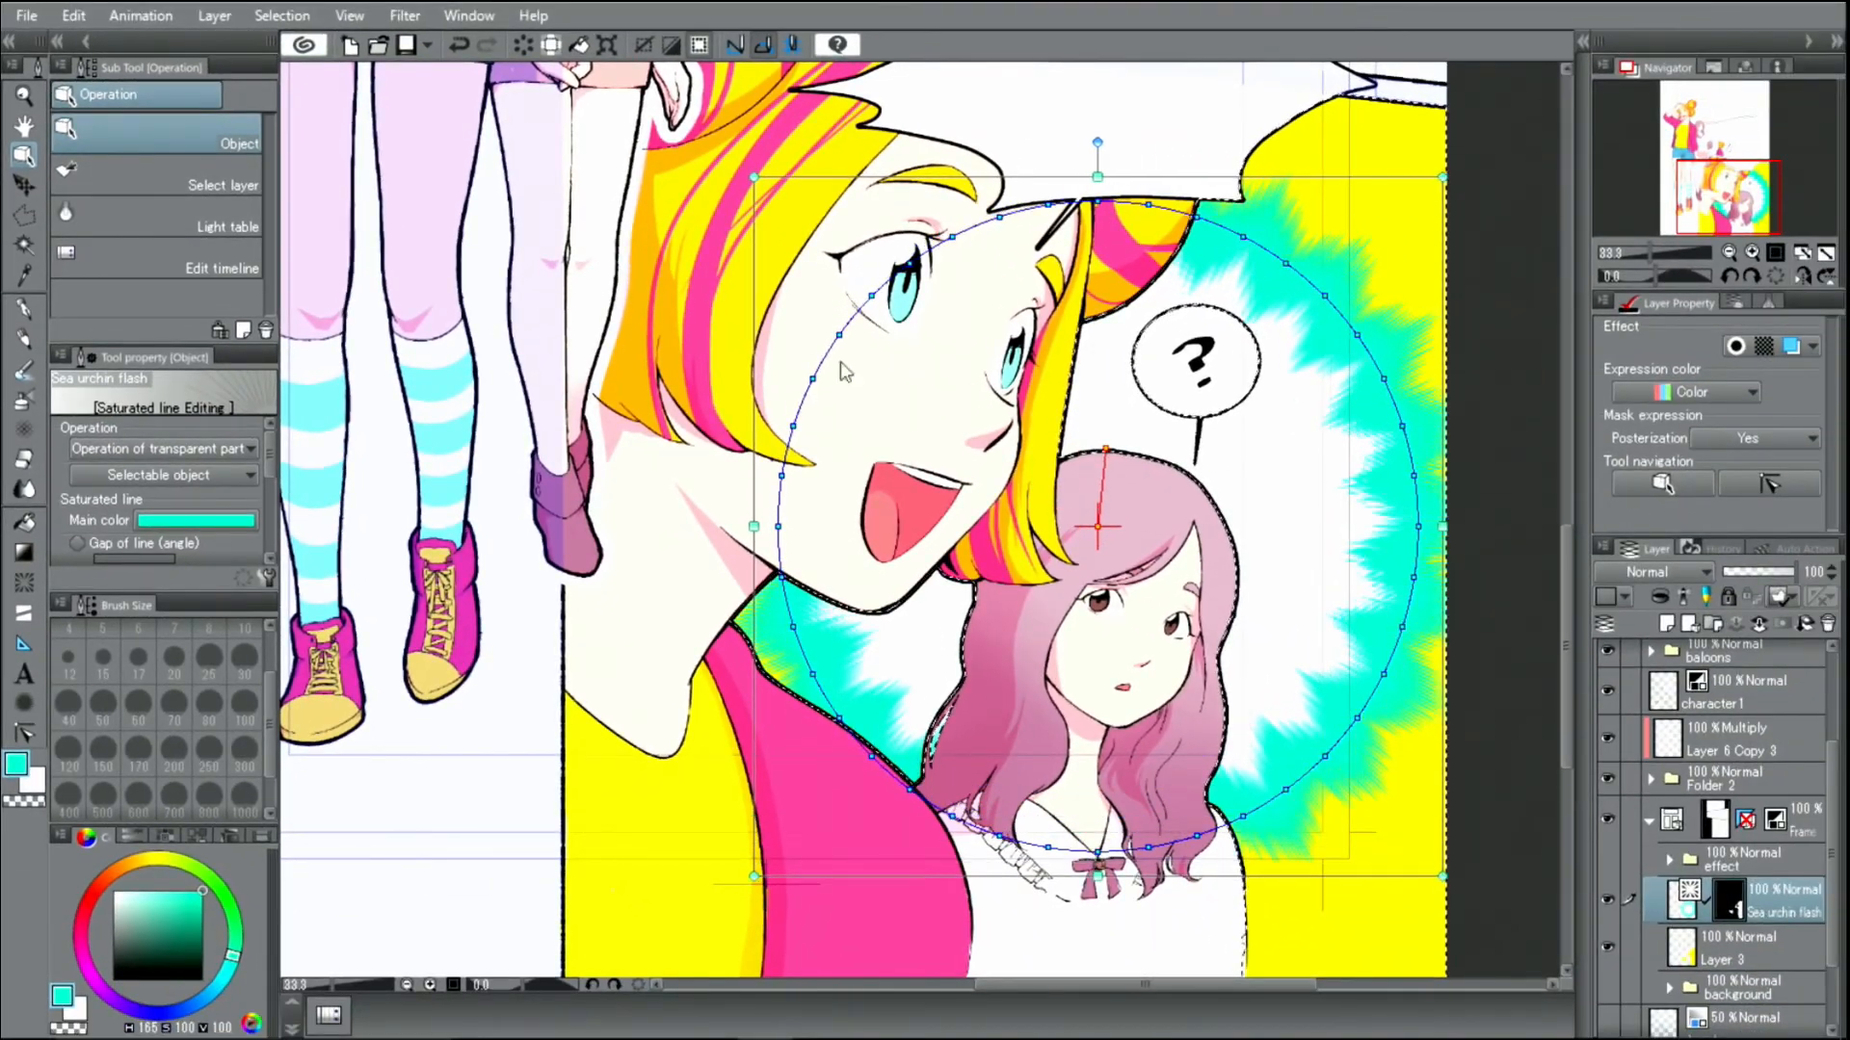
pyautogui.moveTo(753, 178); pyautogui.dragTo(701, 113)
pyautogui.moveTo(1442, 877); pyautogui.dragTo(1408, 851)
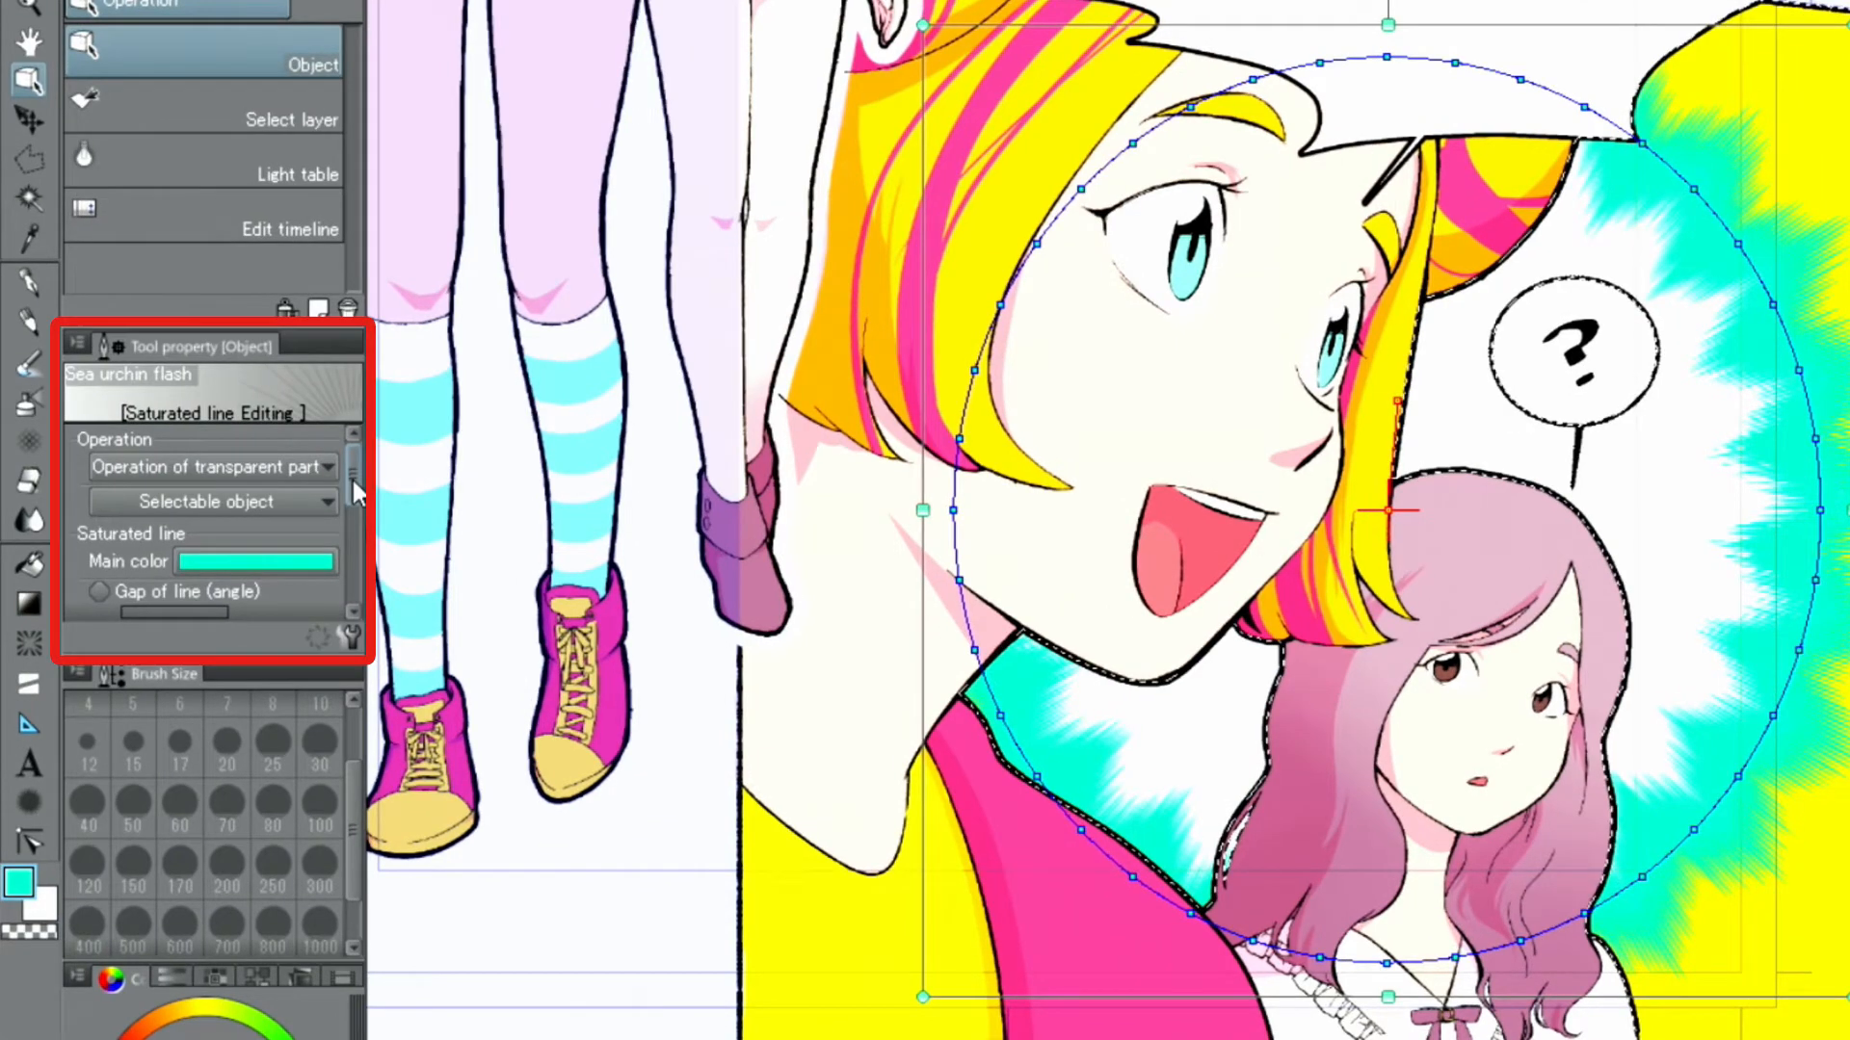
# Step: Set the Sea urchin flash's gap of line (distance) to 14.0
pyautogui.moveTo(352, 483); pyautogui.dragTo(350, 513)
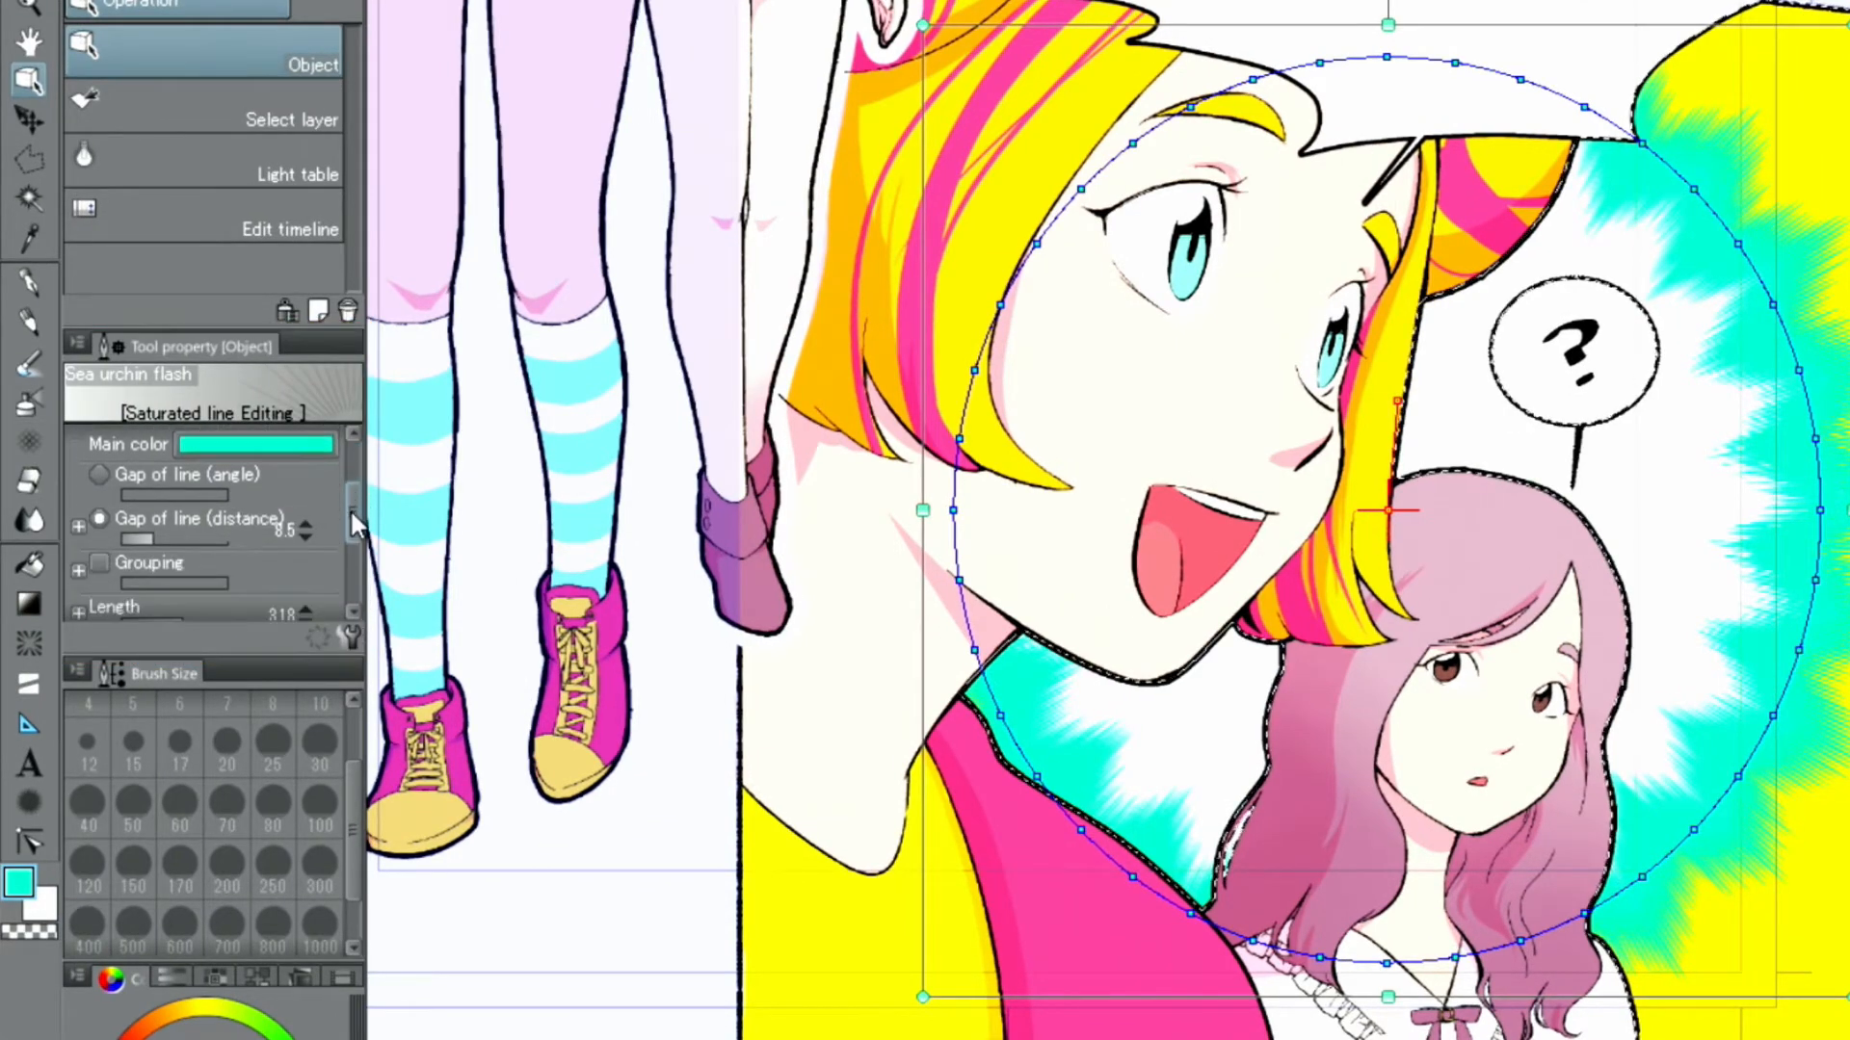
pyautogui.click(301, 526)
pyautogui.click(301, 526)
pyautogui.click(301, 526)
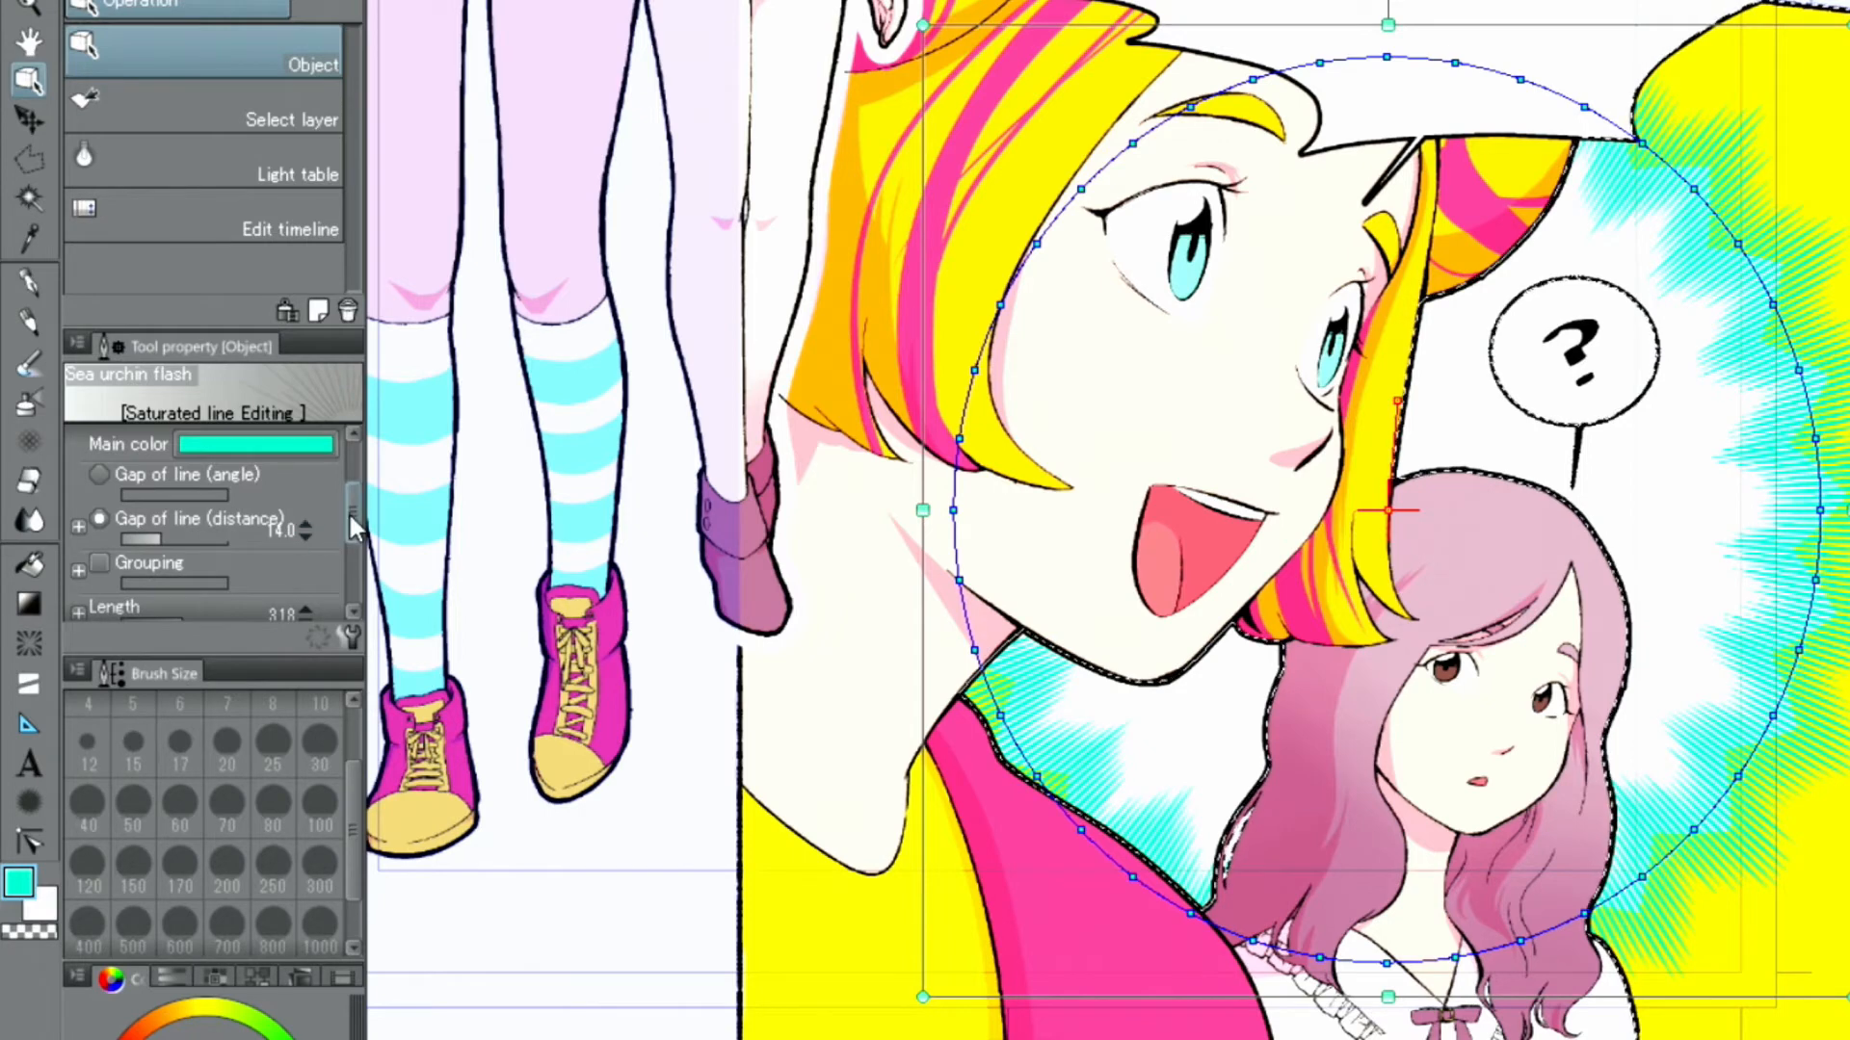
# Step: Set the Sea urchin flash's line length to 612 and increase its brush size
pyautogui.moveTo(353, 525); pyautogui.dragTo(350, 558)
pyautogui.click(189, 506)
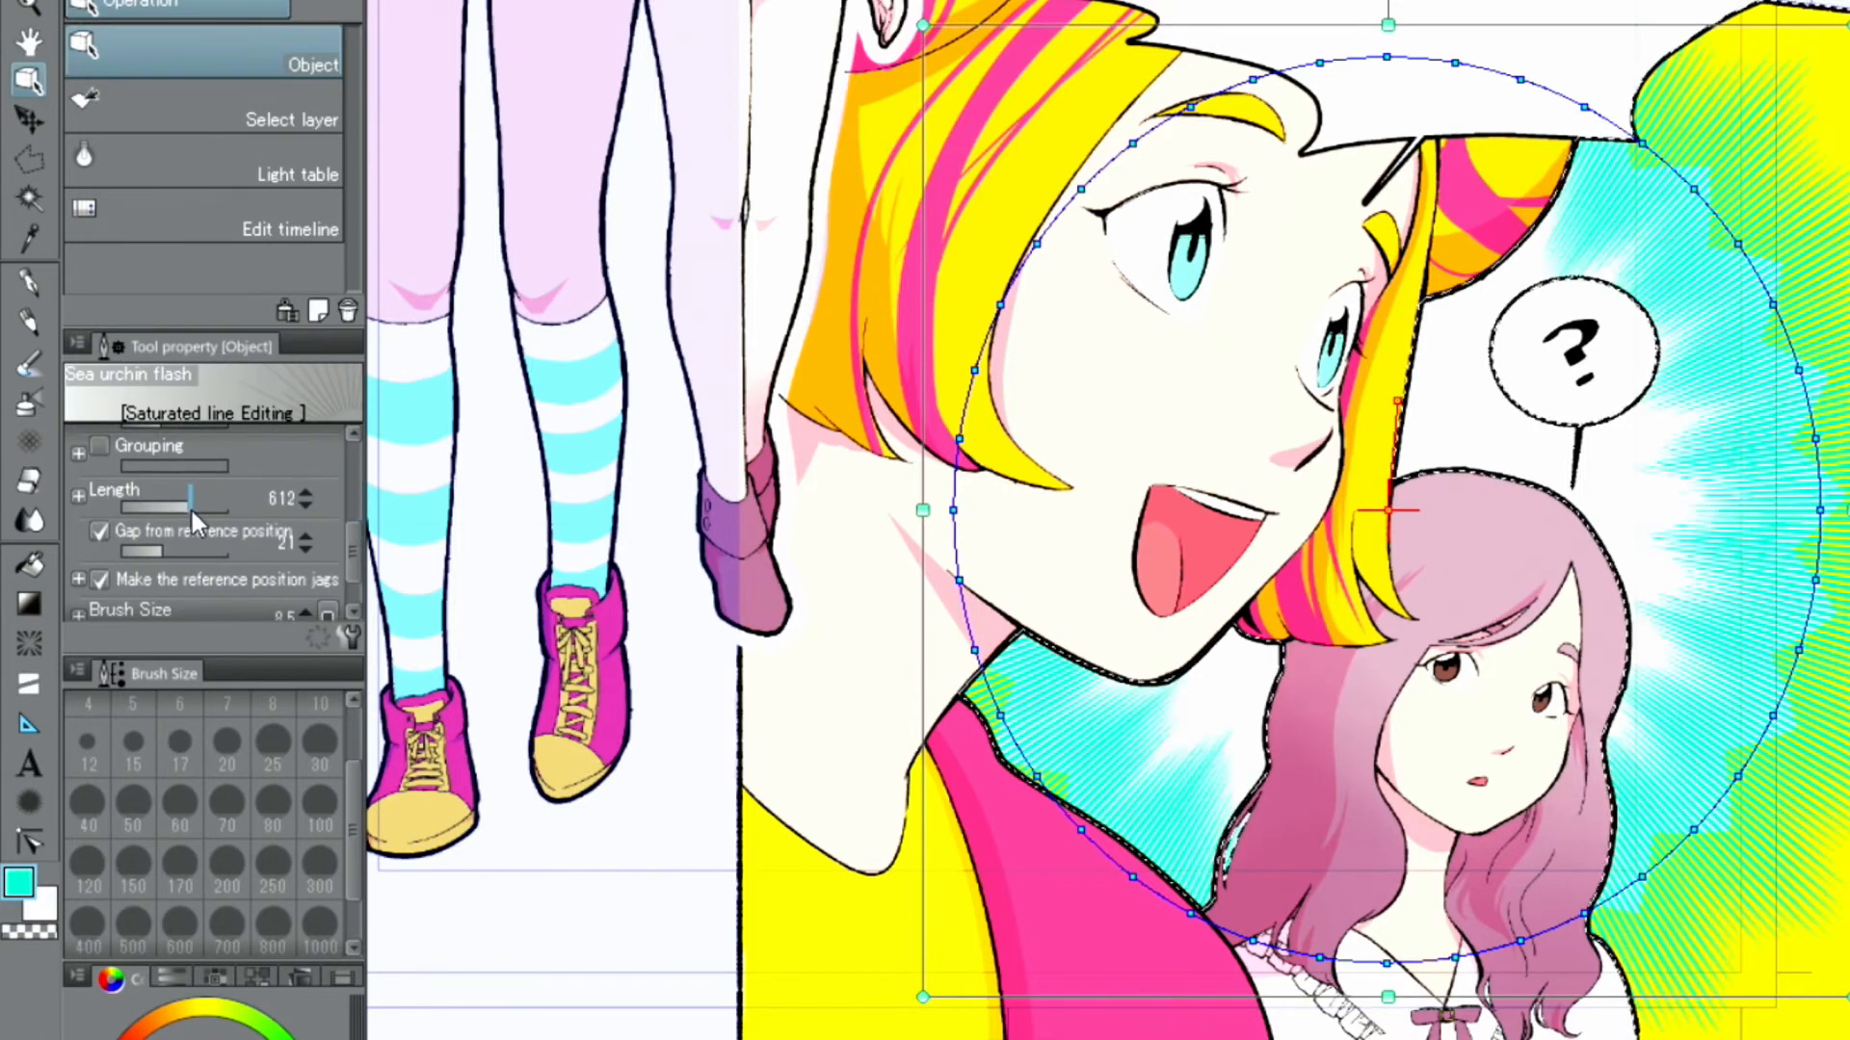
pyautogui.scroll(-2, 344, 556)
pyautogui.click(302, 558)
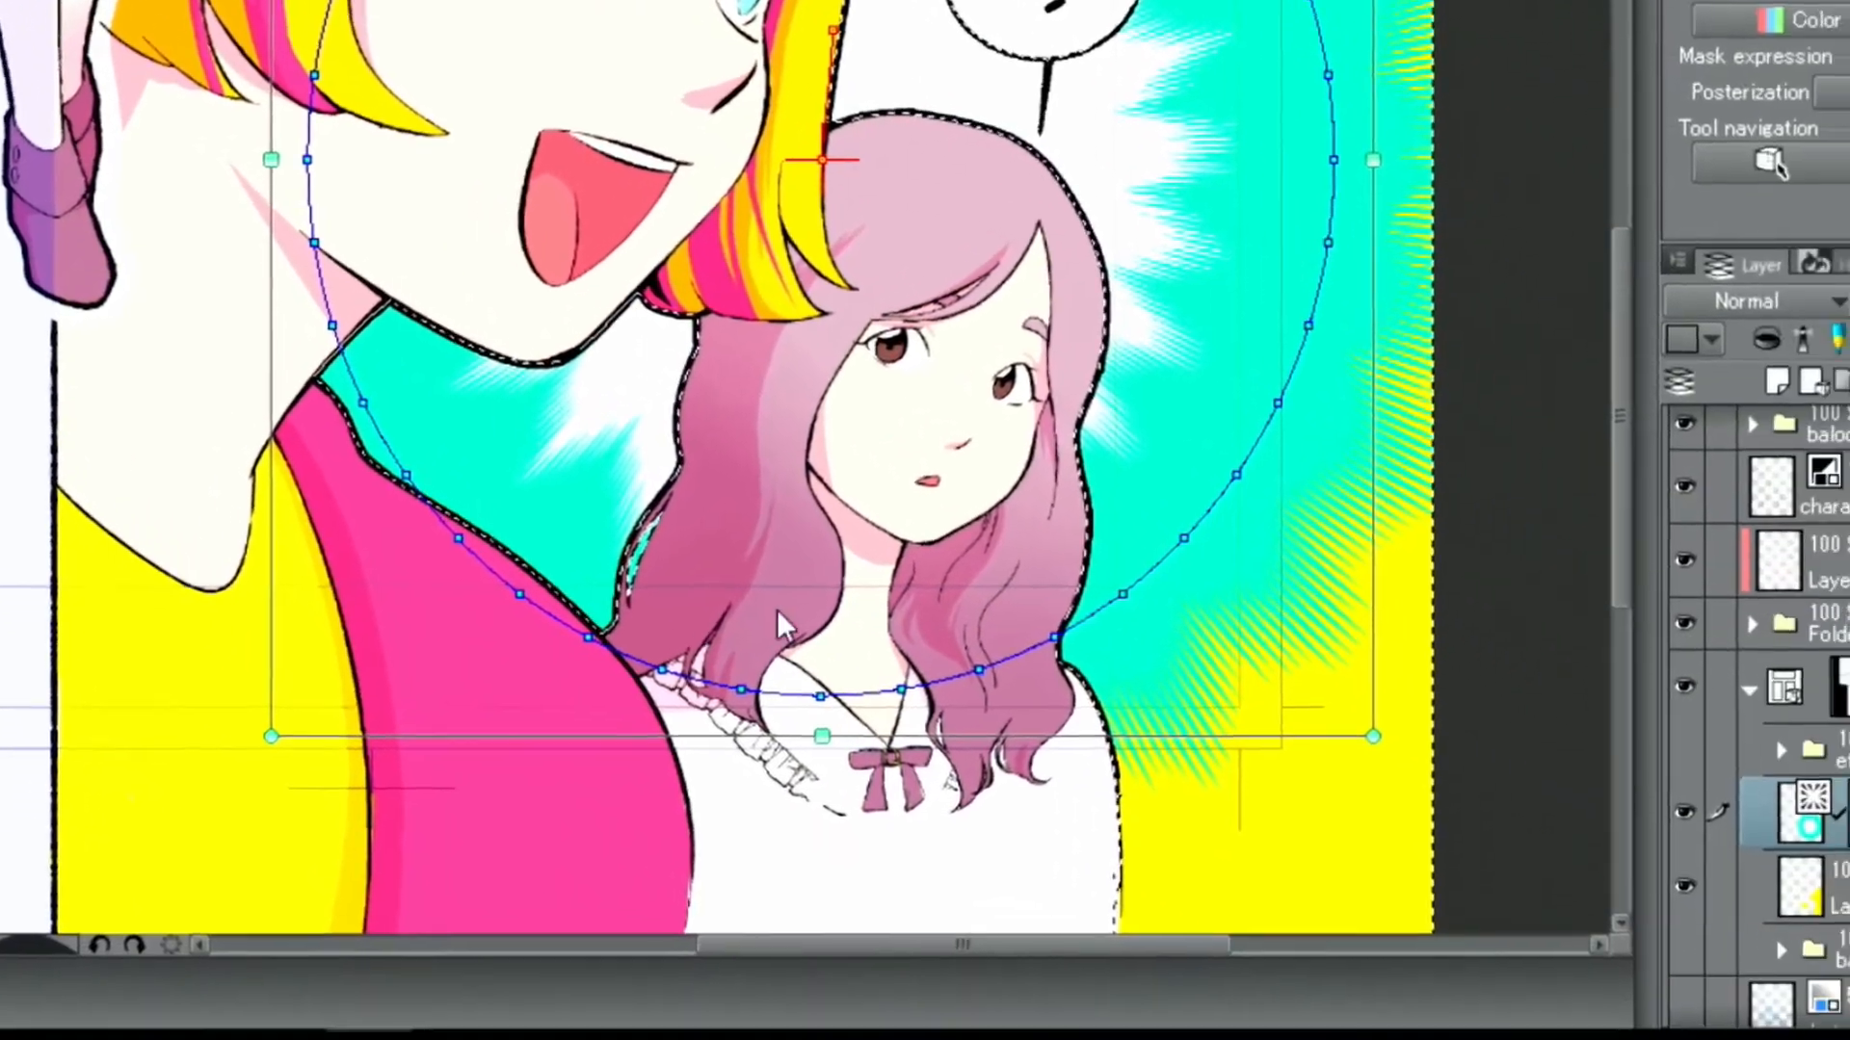
# Step: Clear the selection around the flash and make the effect folder's lines visible on the page
pyautogui.click(1830, 759)
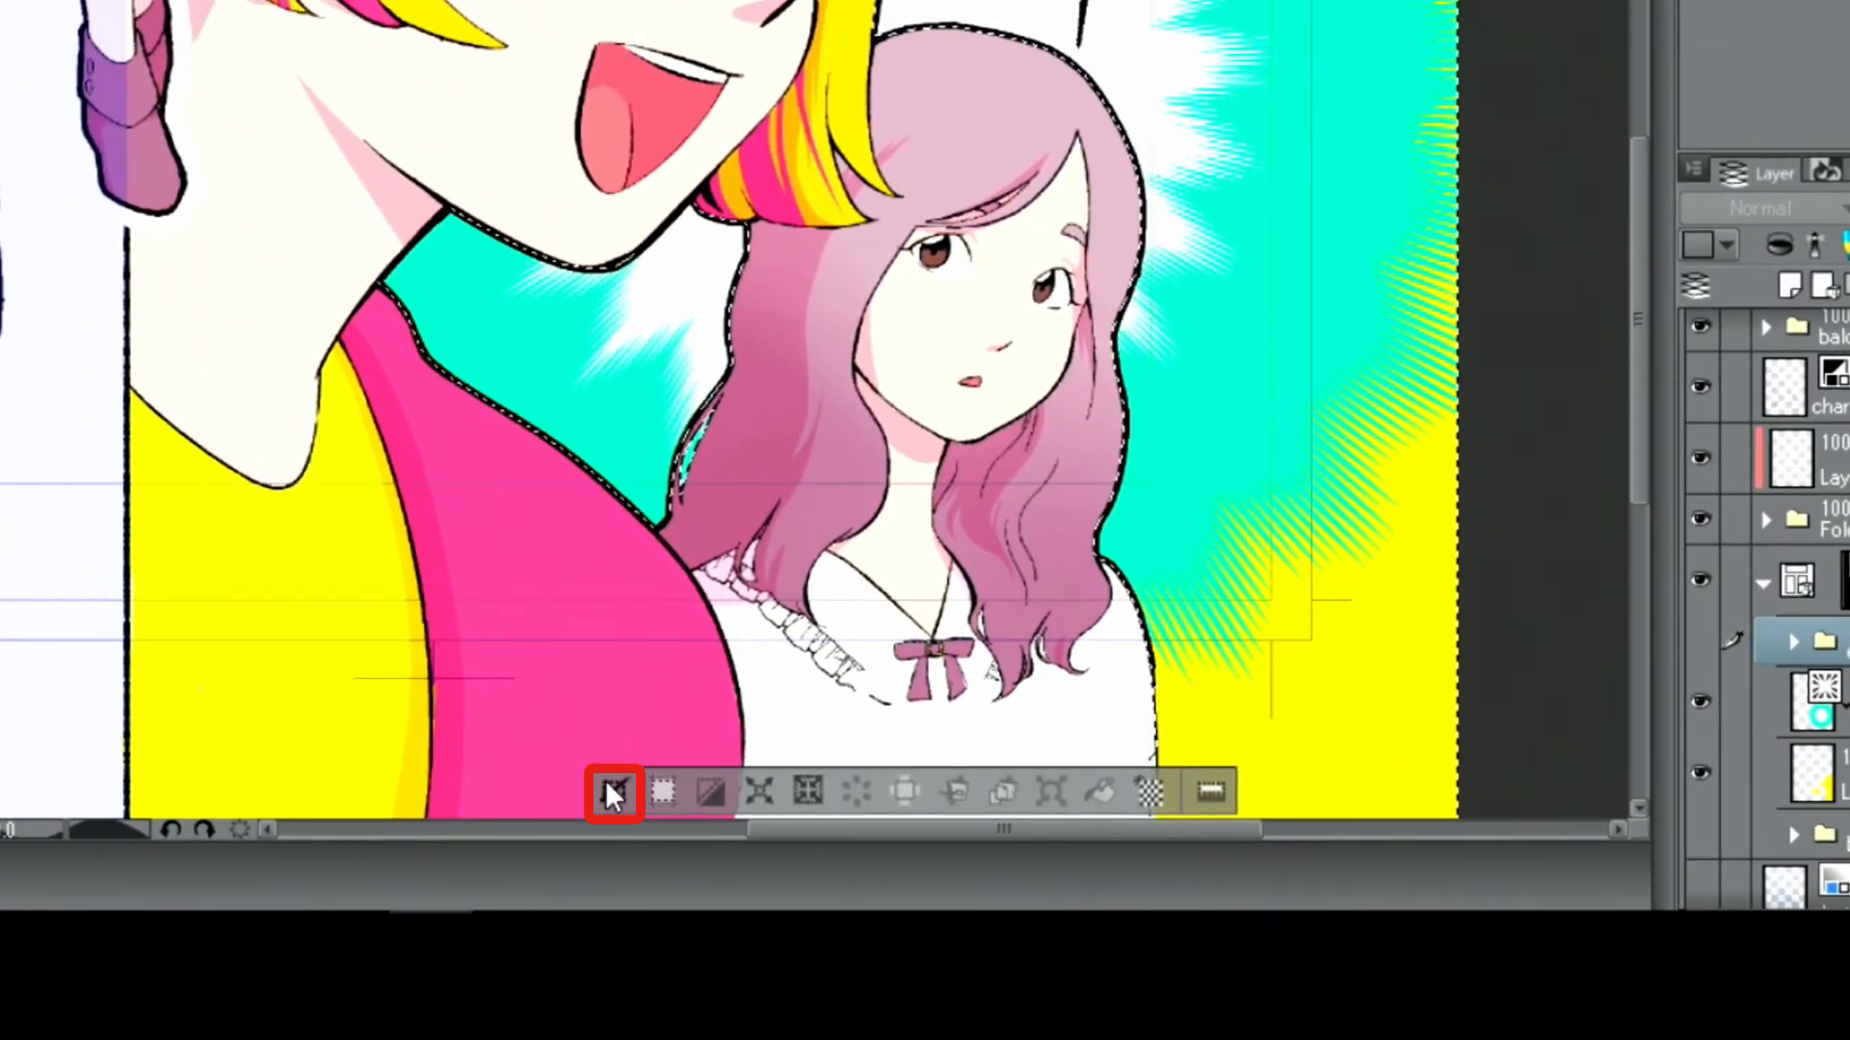
pyautogui.click(605, 780)
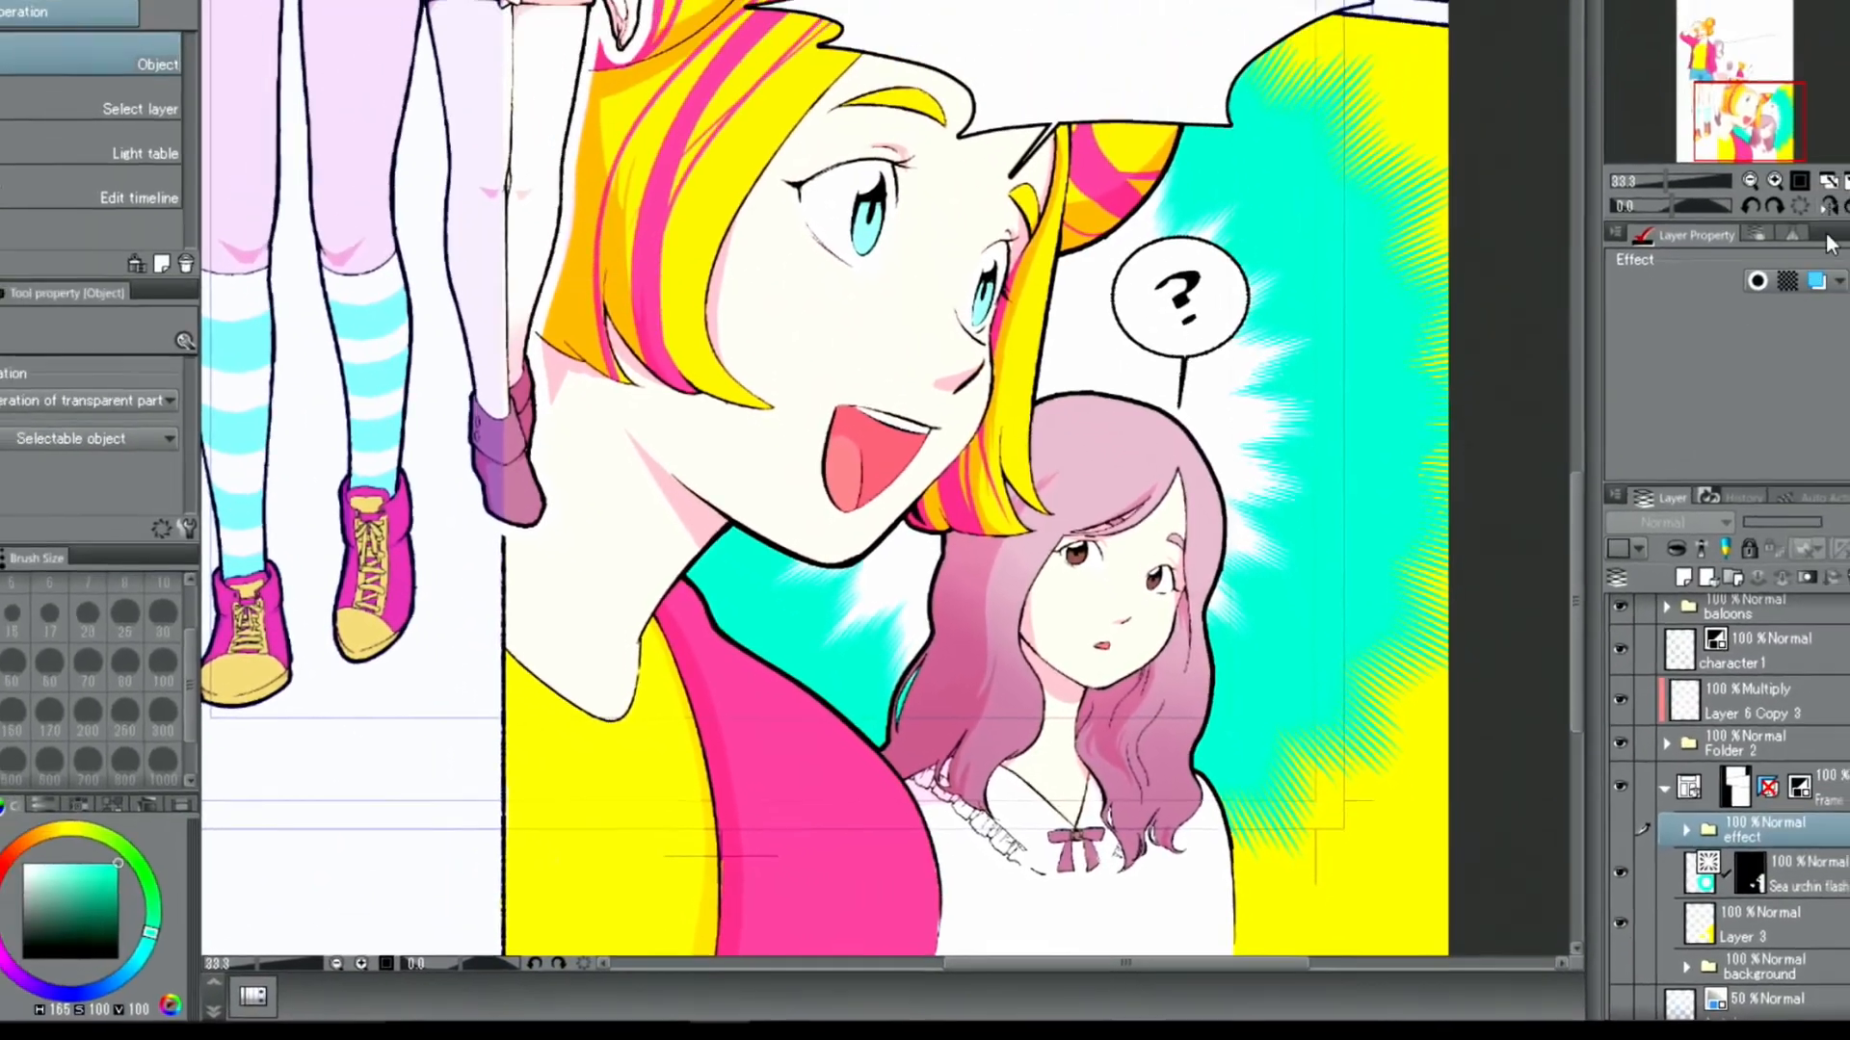
pyautogui.click(1825, 256)
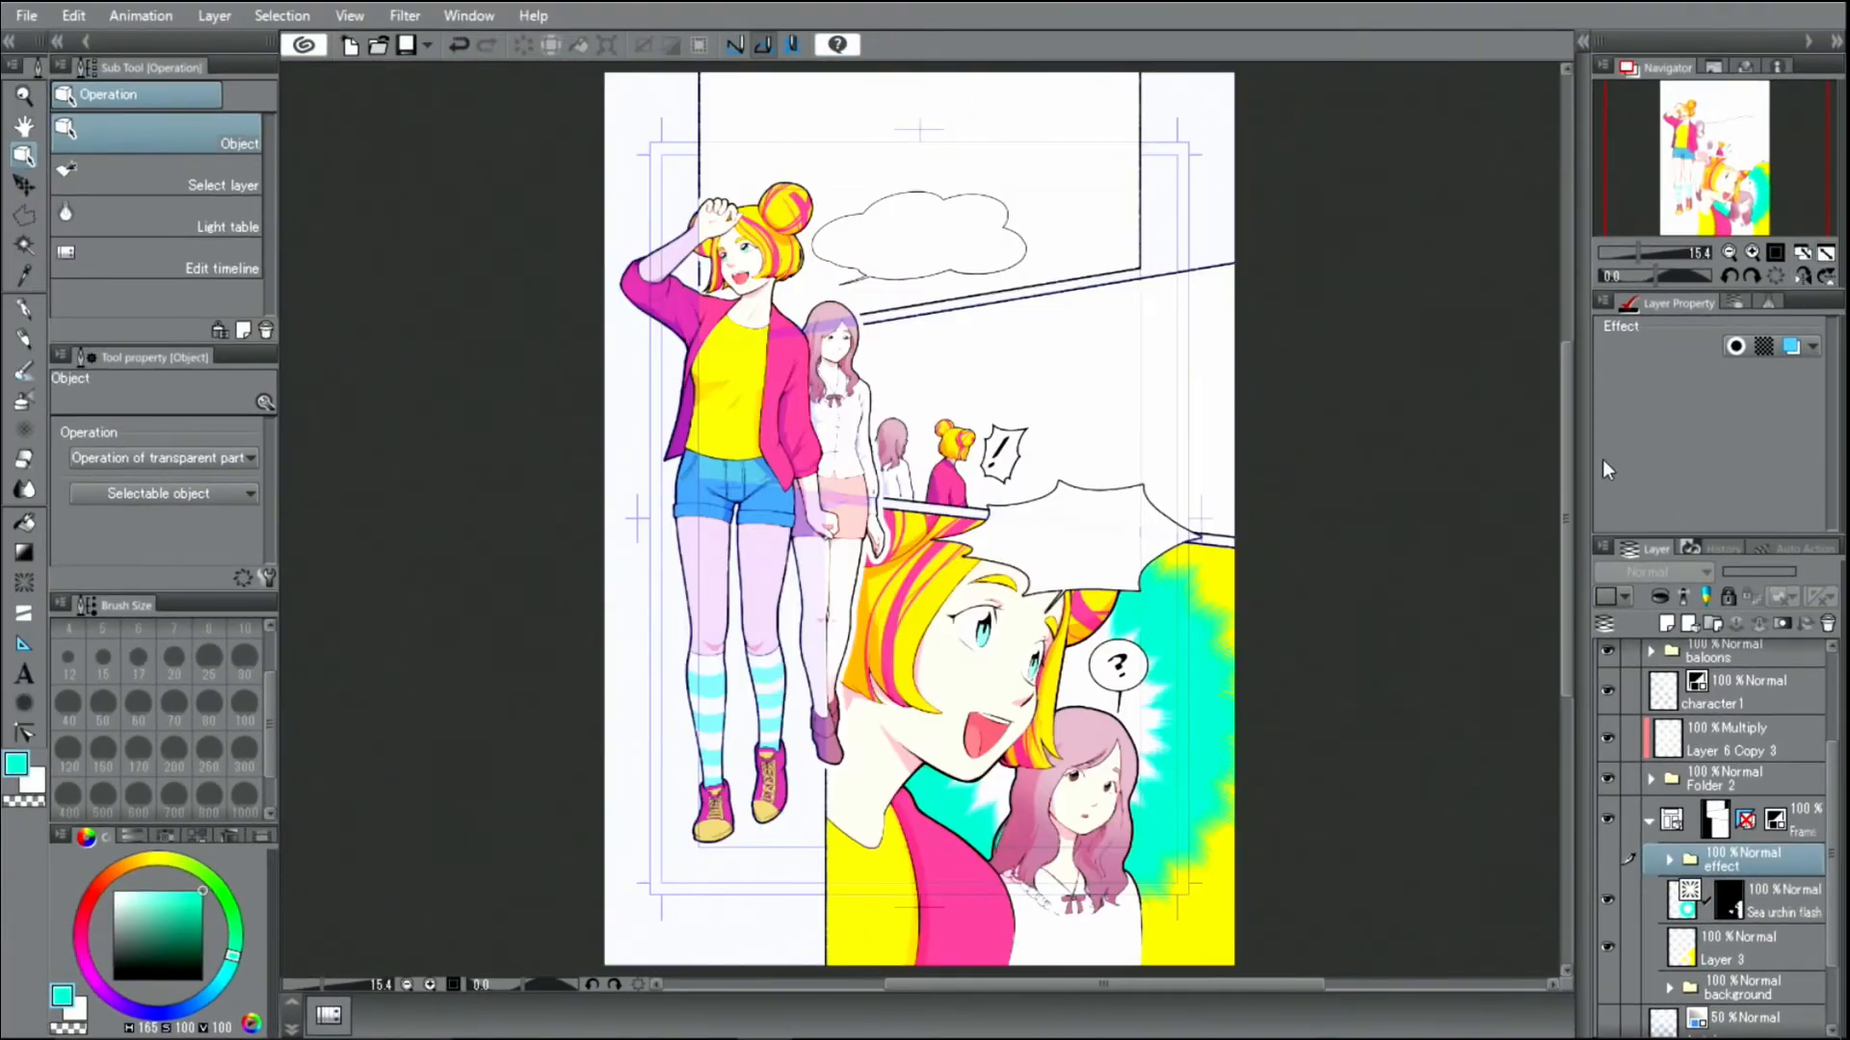
pyautogui.click(1716, 785)
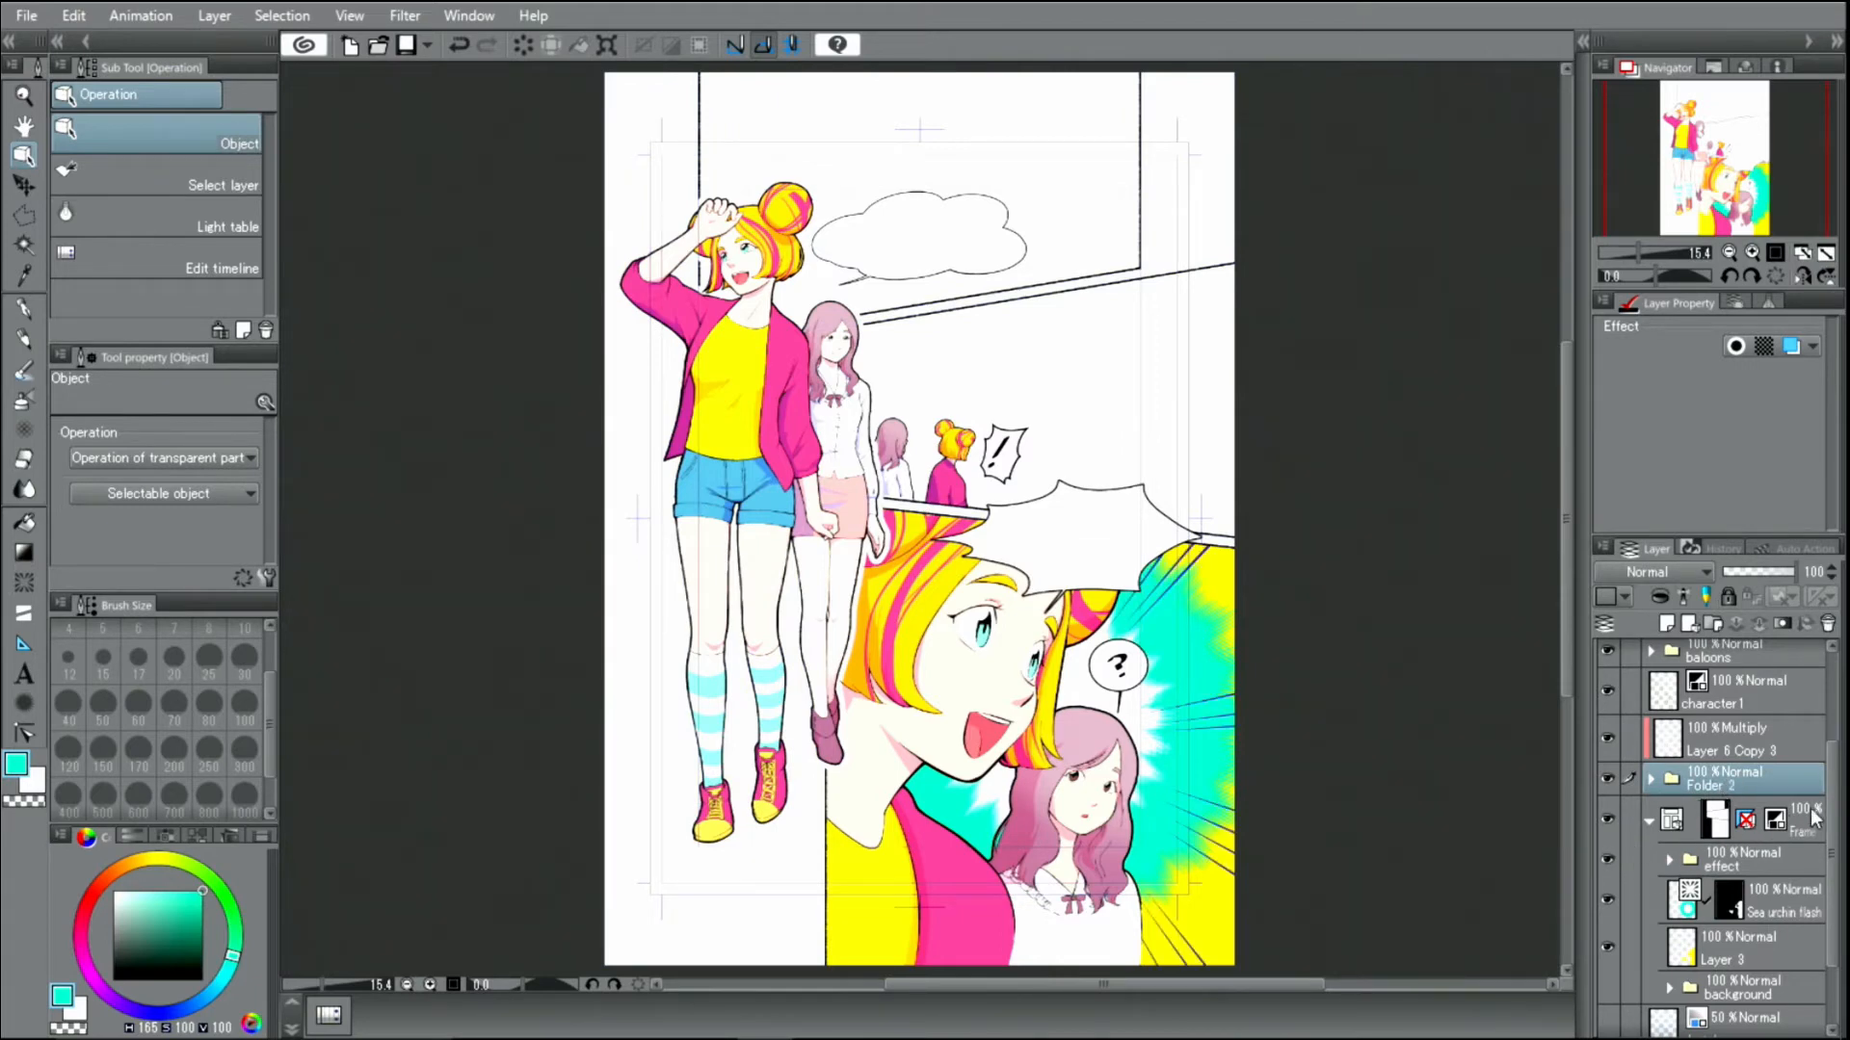
# Step: Show the decoration and sfx folders
pyautogui.scroll(3, 1834, 724)
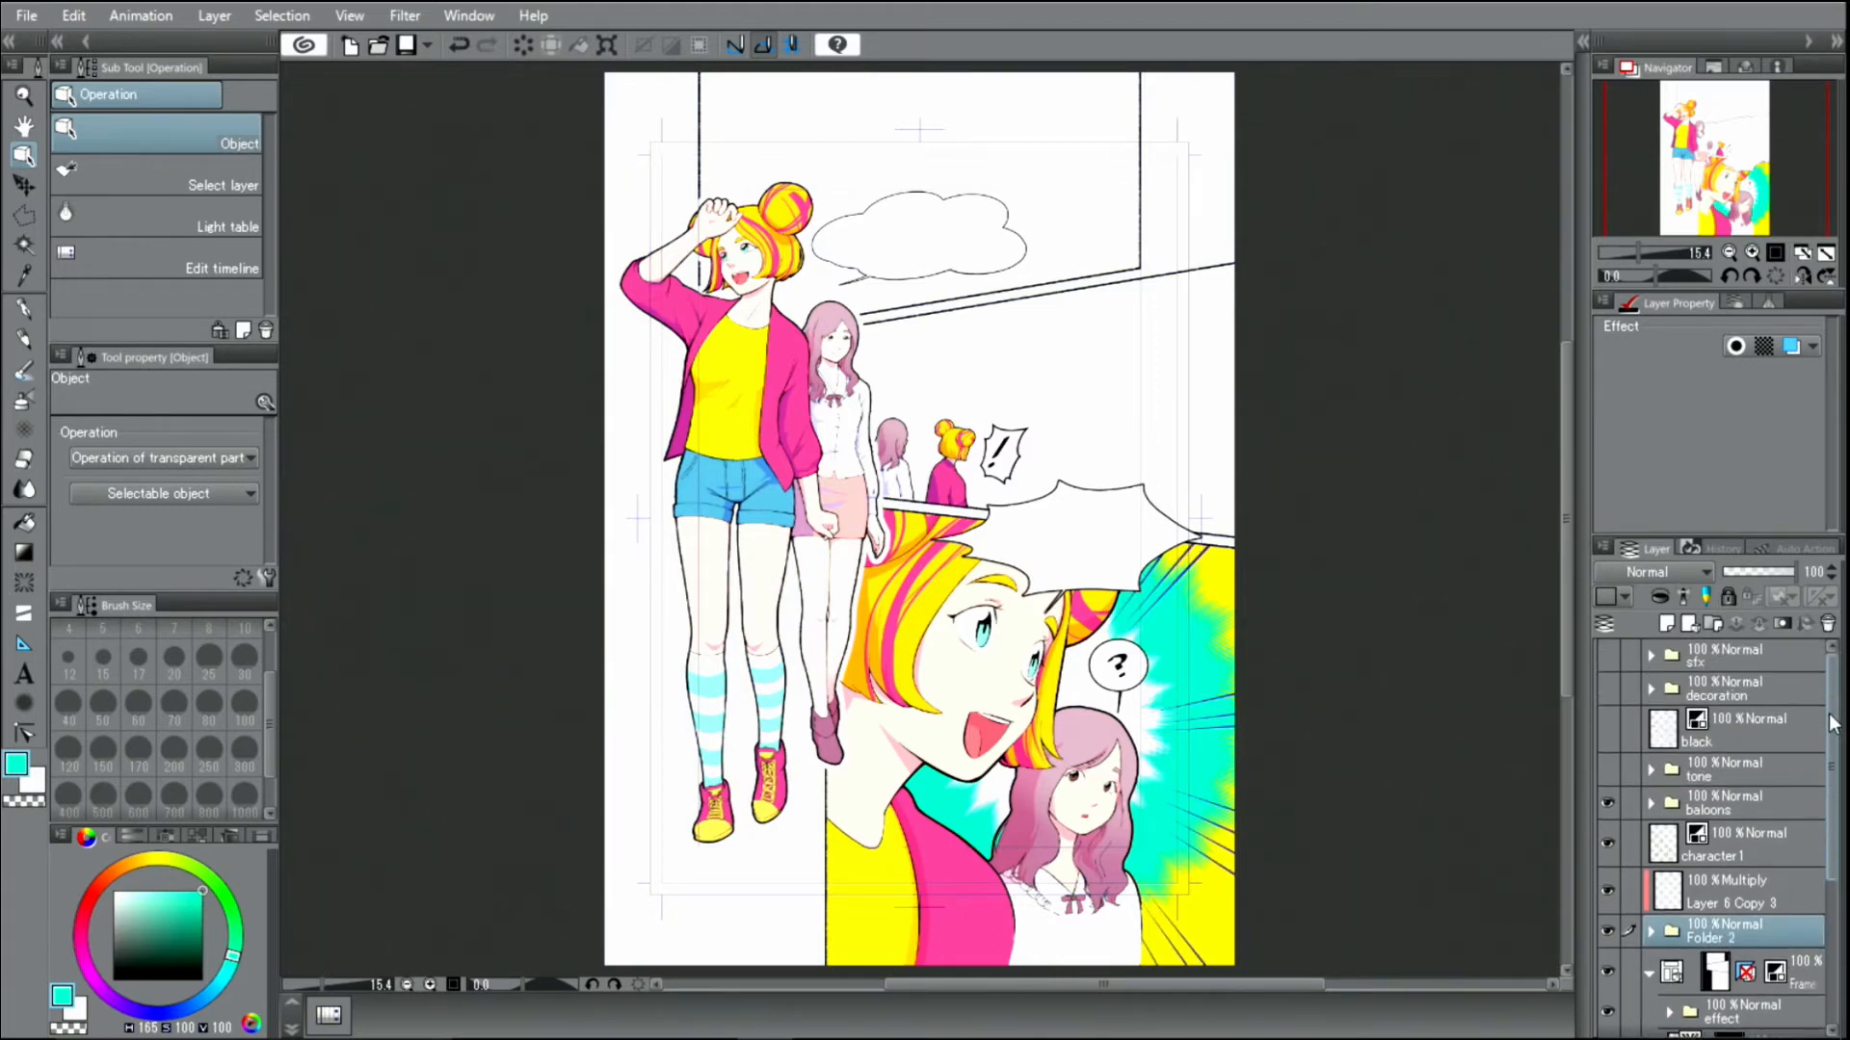
pyautogui.click(1611, 686)
pyautogui.click(1608, 653)
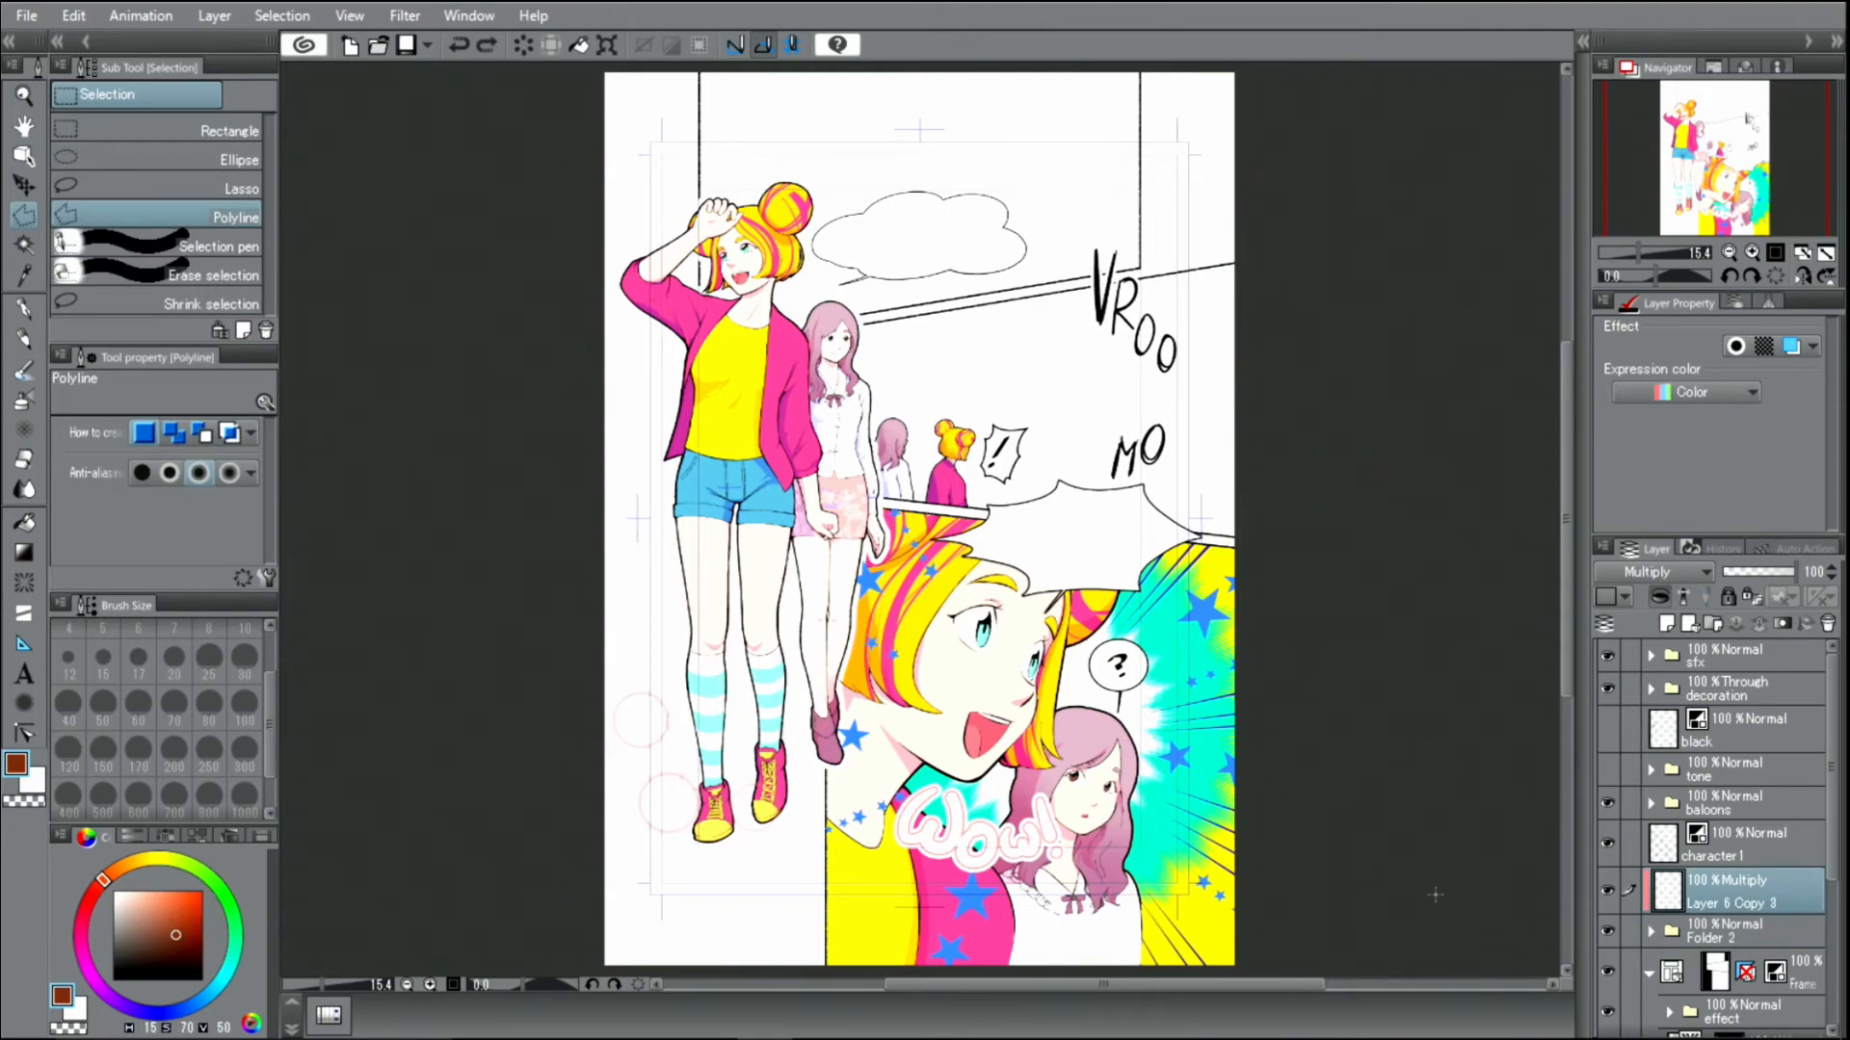
# Step: Change the character1 line art layer's expression color from Monochrome to Color
pyautogui.click(1736, 848)
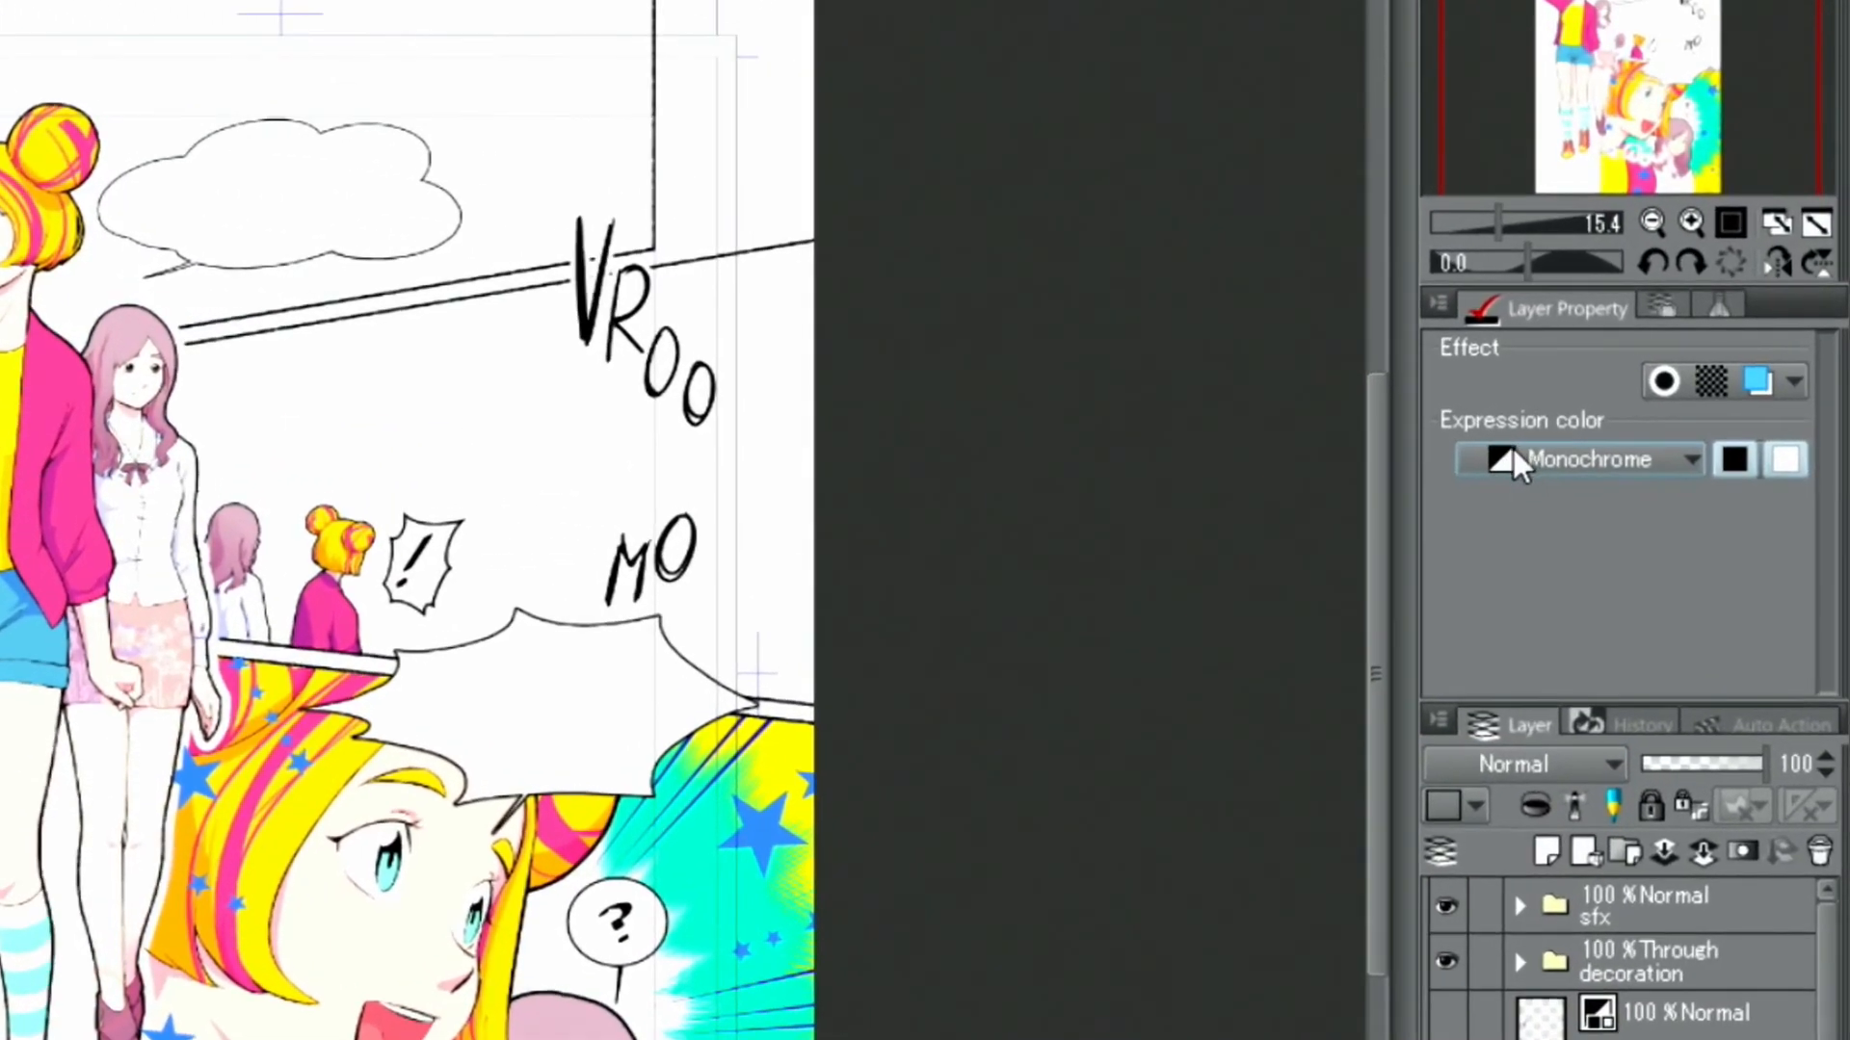
pyautogui.click(1514, 453)
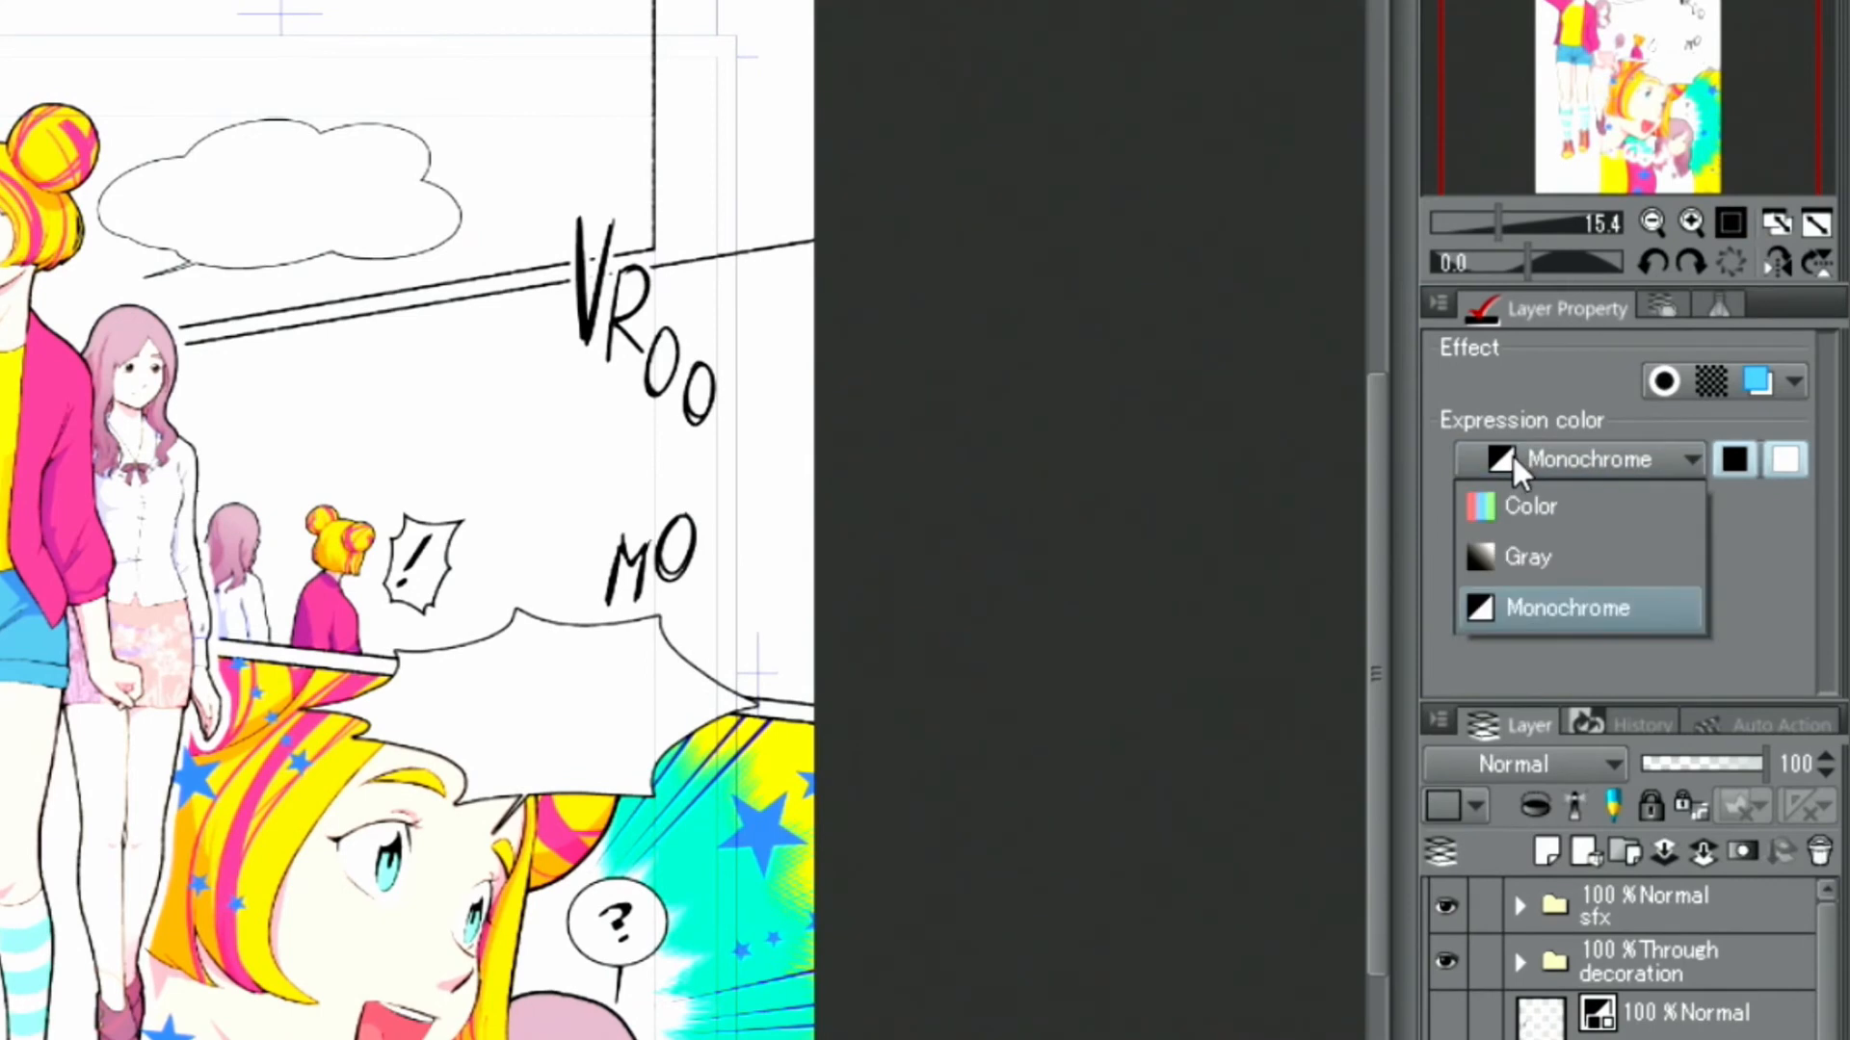
pyautogui.click(1532, 510)
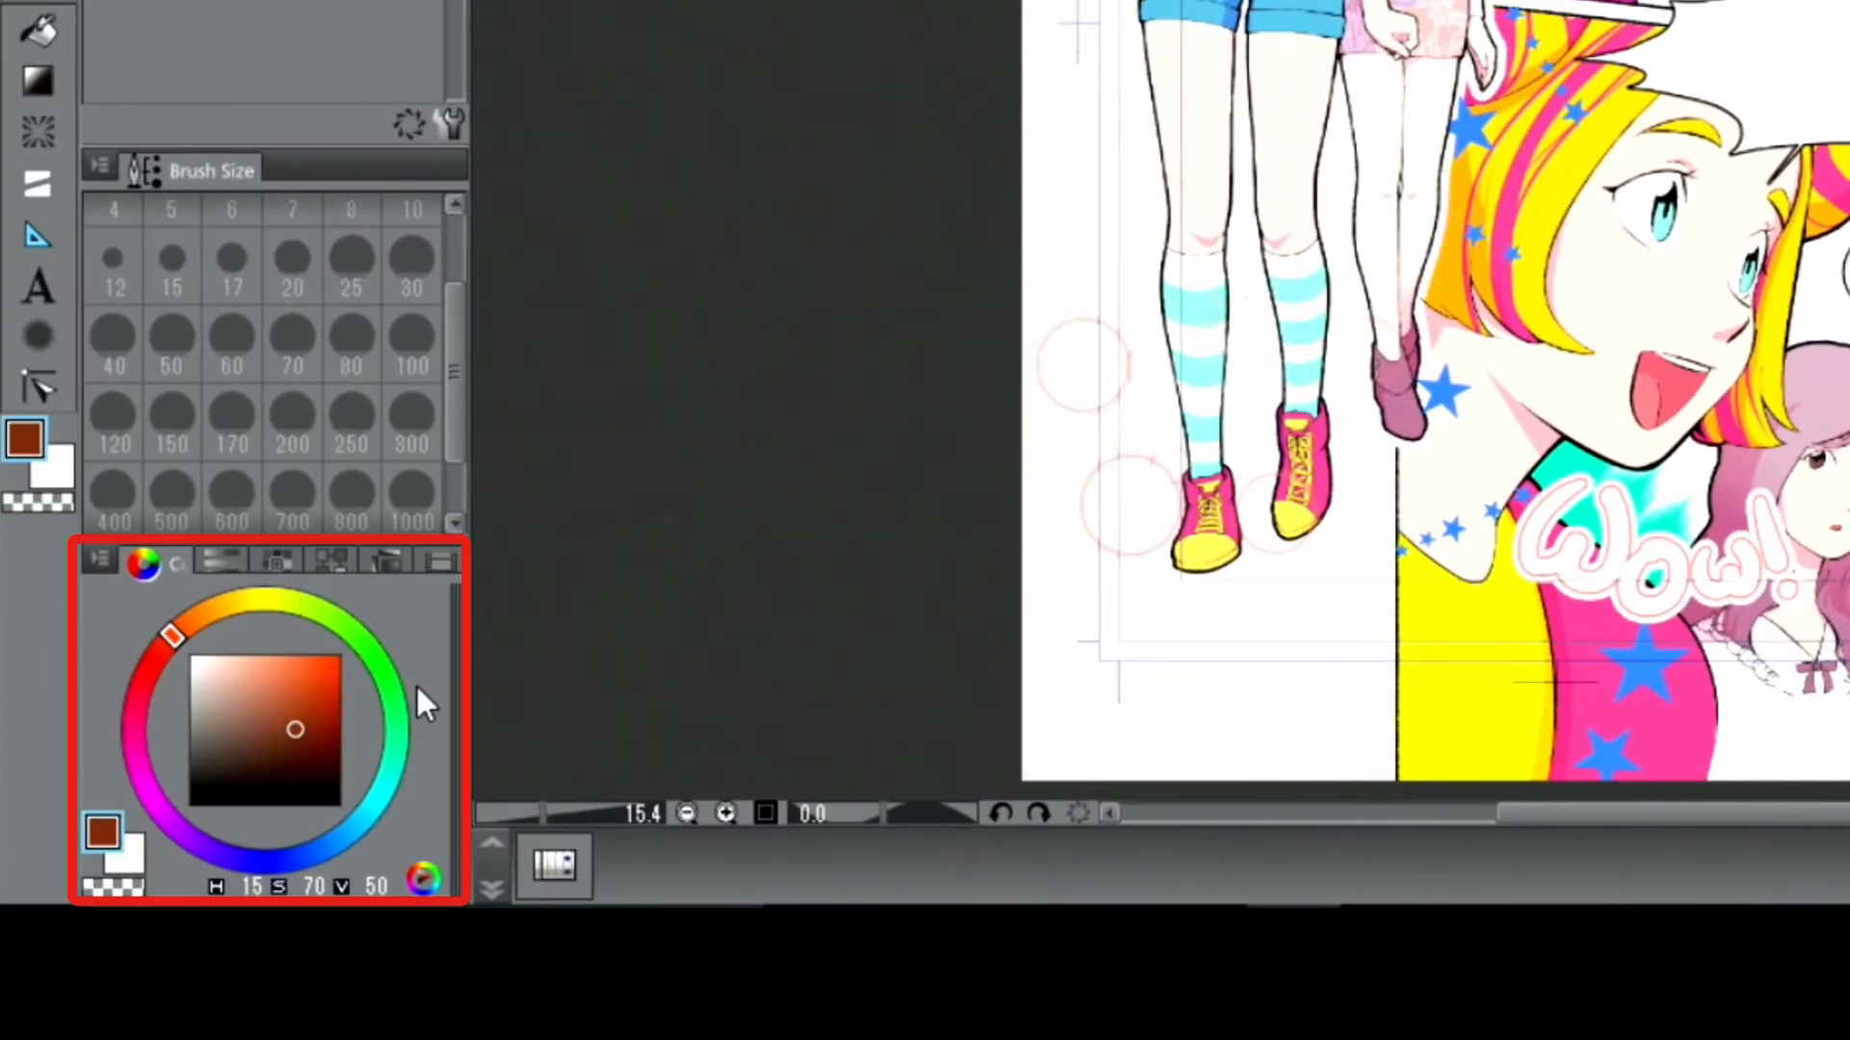
# Step: Pick a blue drawing color and apply the Layer color effect to the character1 line art
pyautogui.moveTo(264, 855); pyautogui.dragTo(297, 864)
pyautogui.click(311, 730)
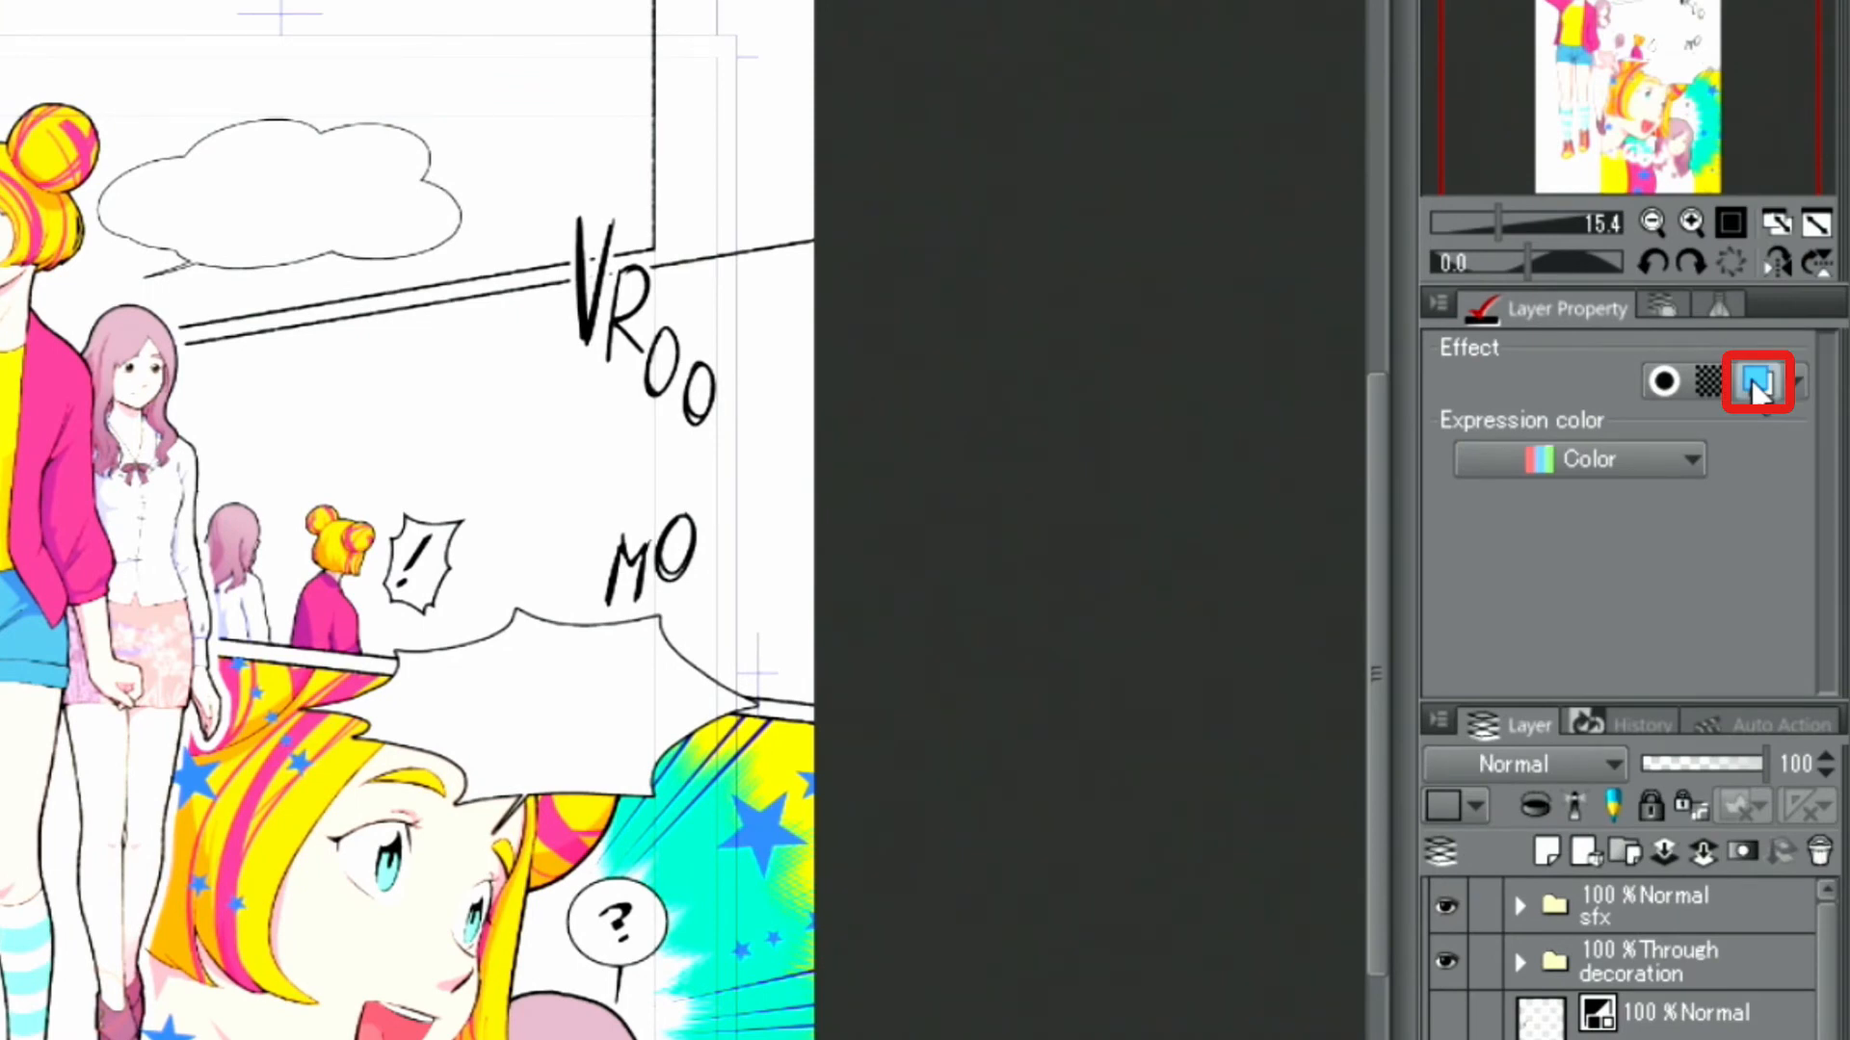
pyautogui.click(1755, 383)
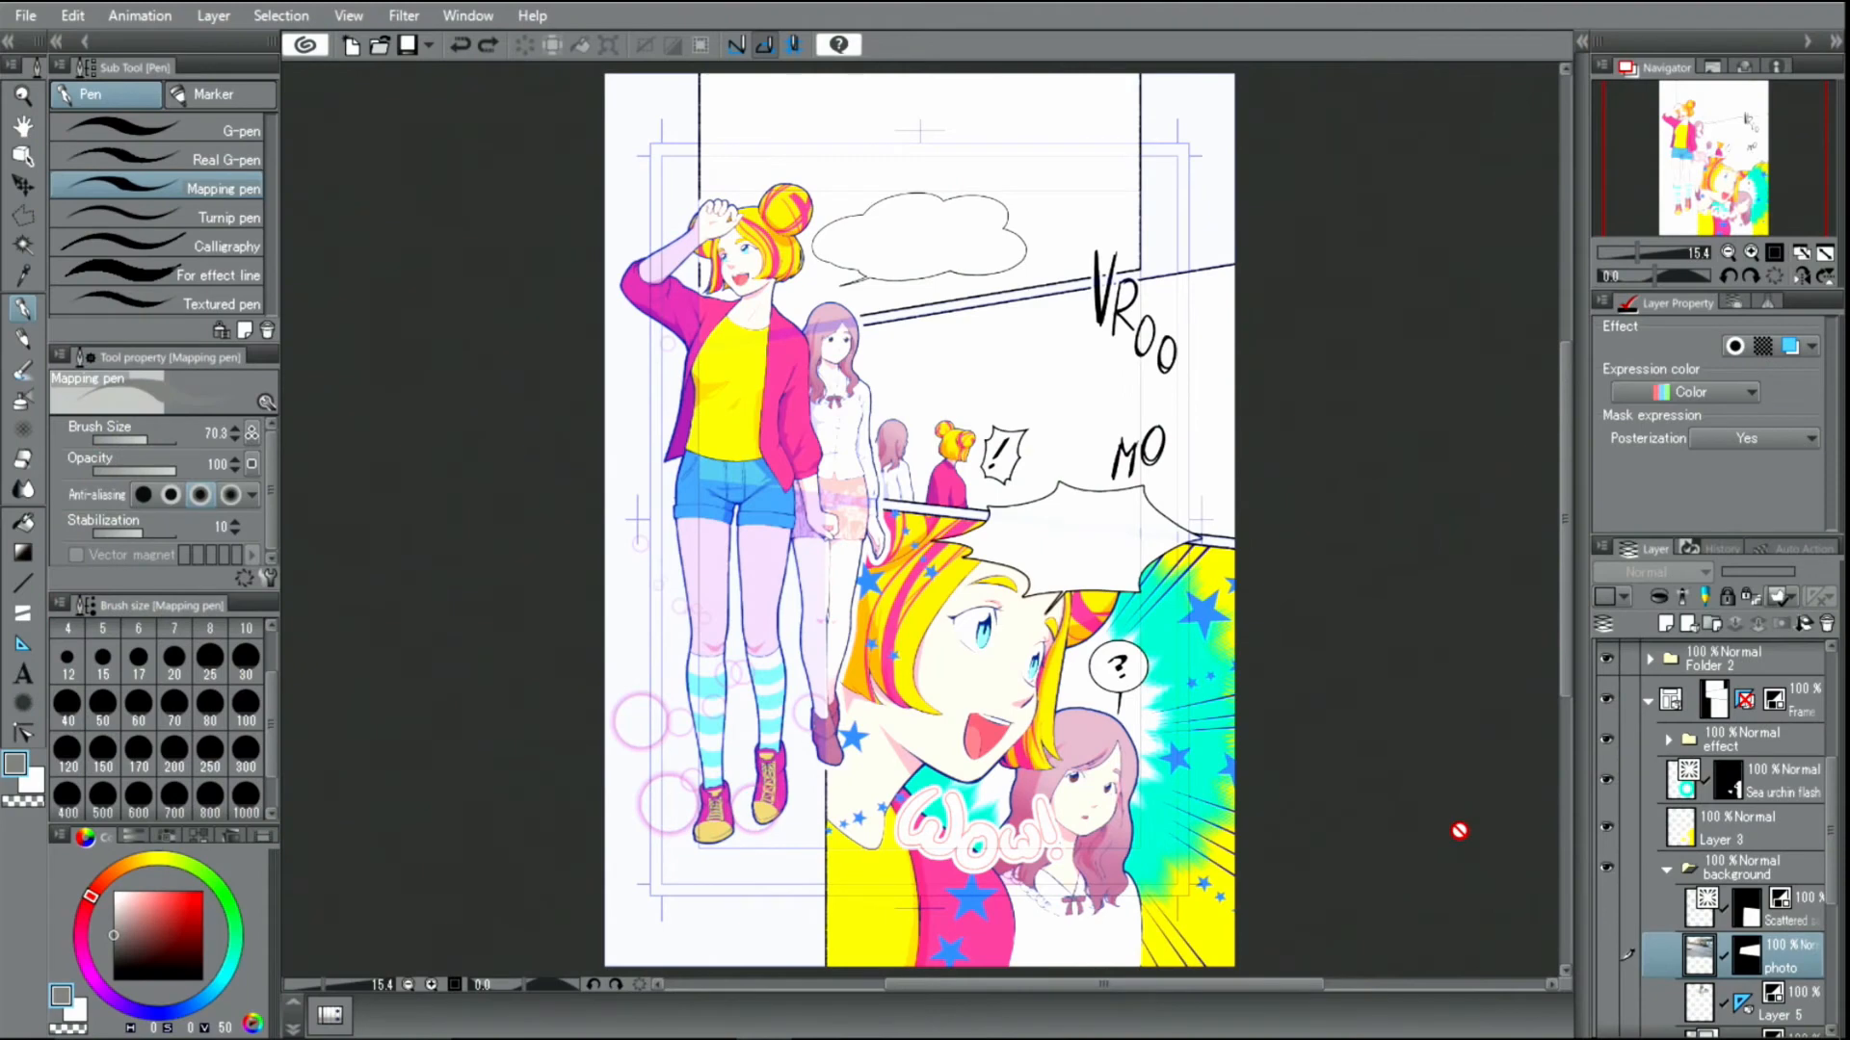
# Step: Show the photo layer in the background folder and open the 3D materials
pyautogui.click(1607, 953)
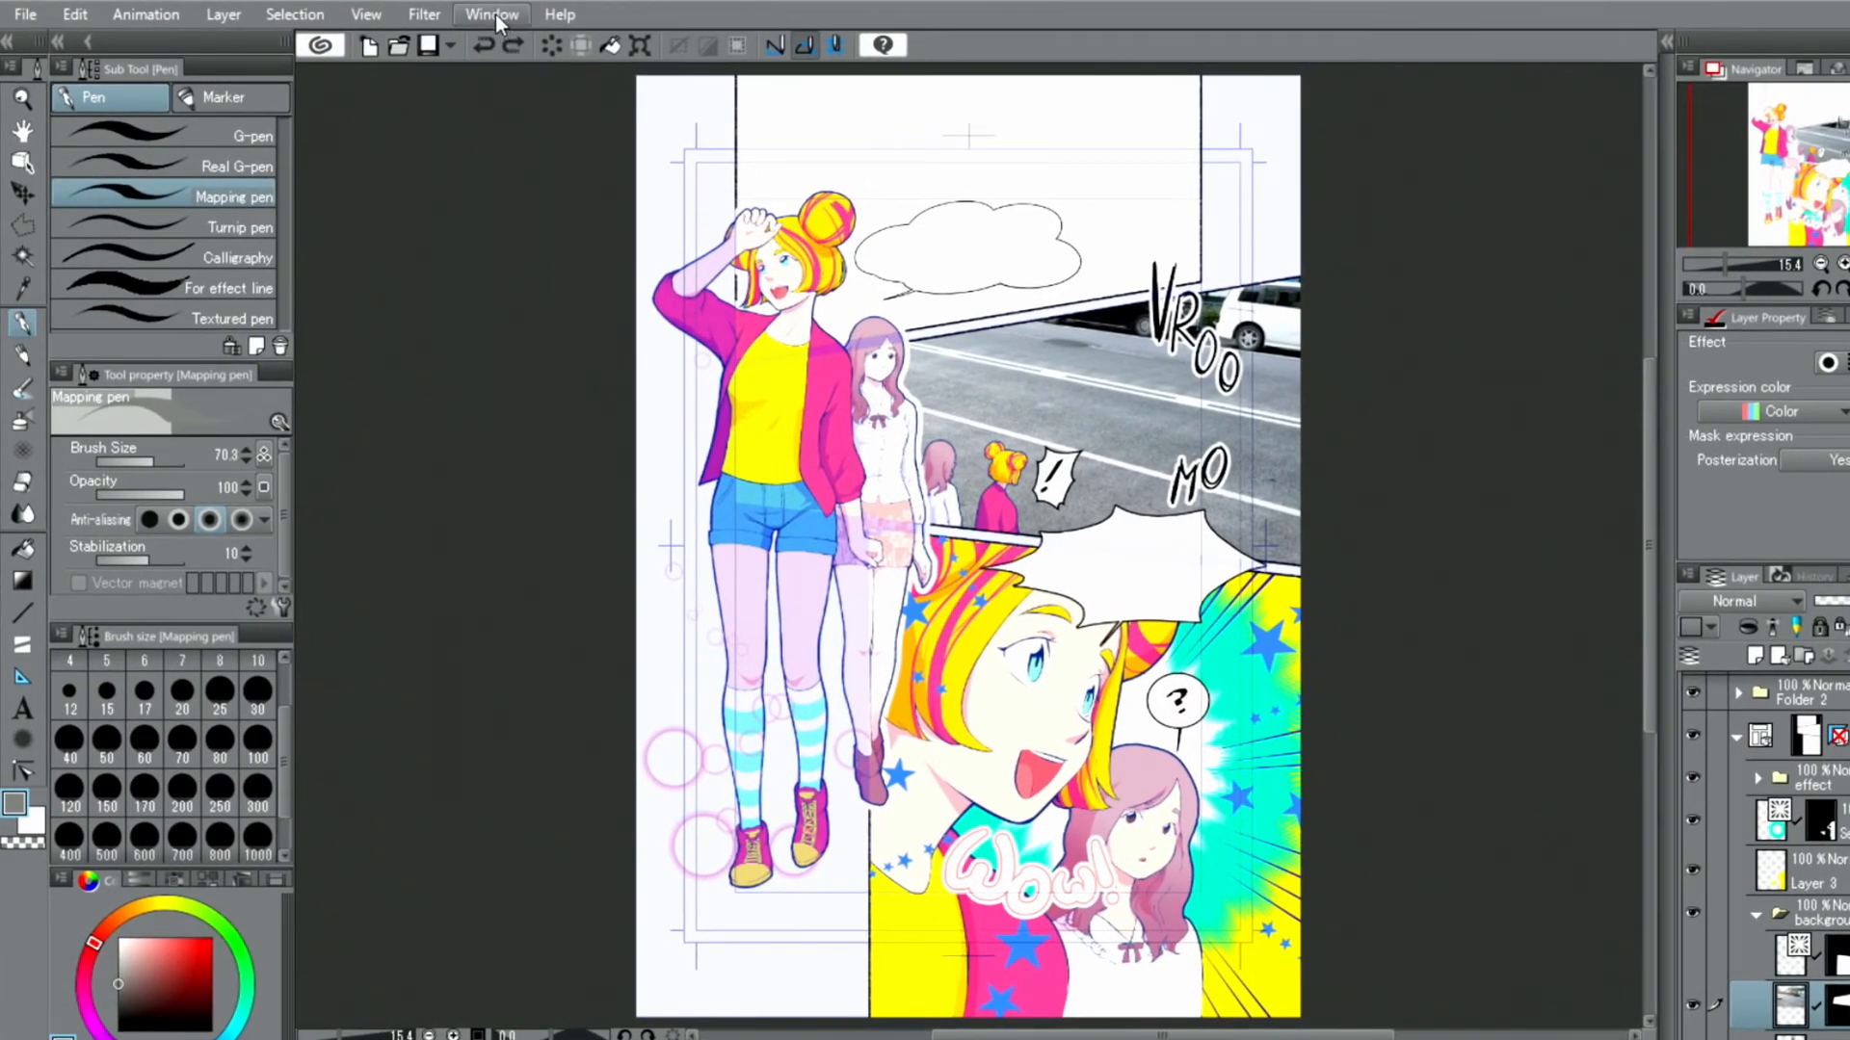
pyautogui.click(491, 14)
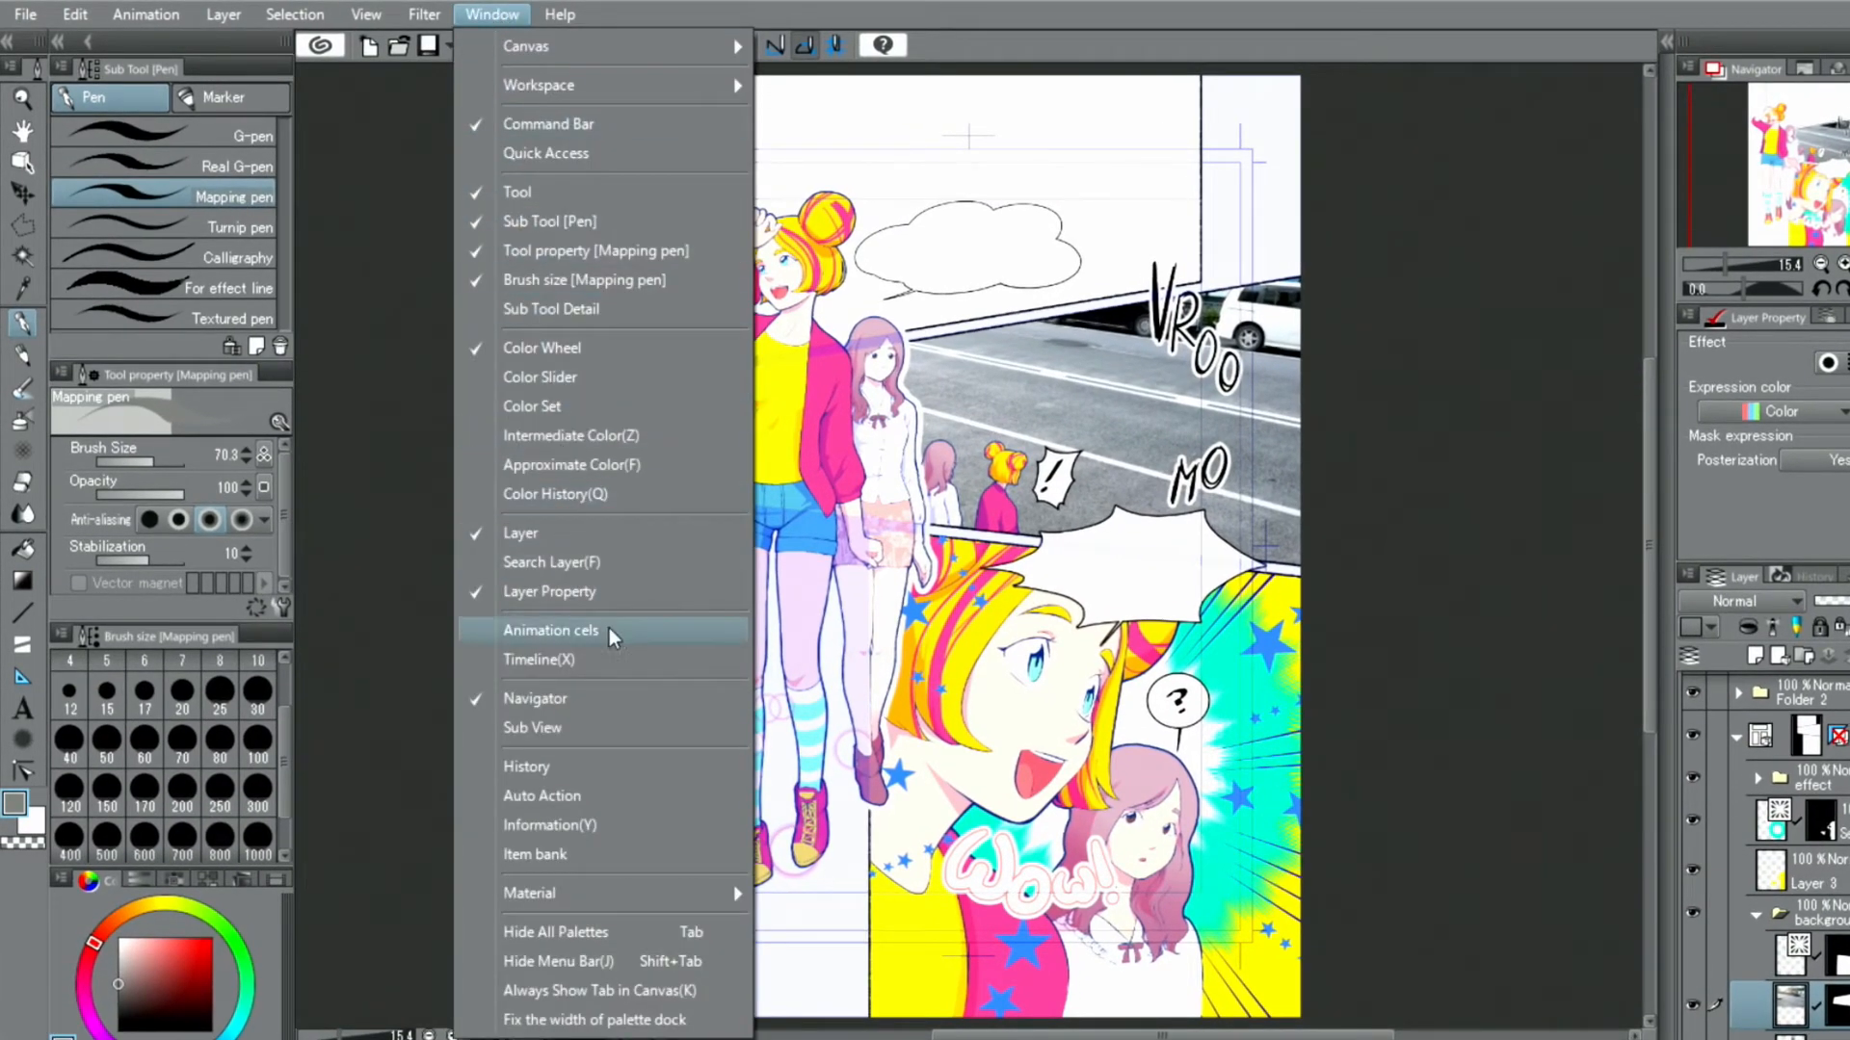
pyautogui.moveTo(693, 903)
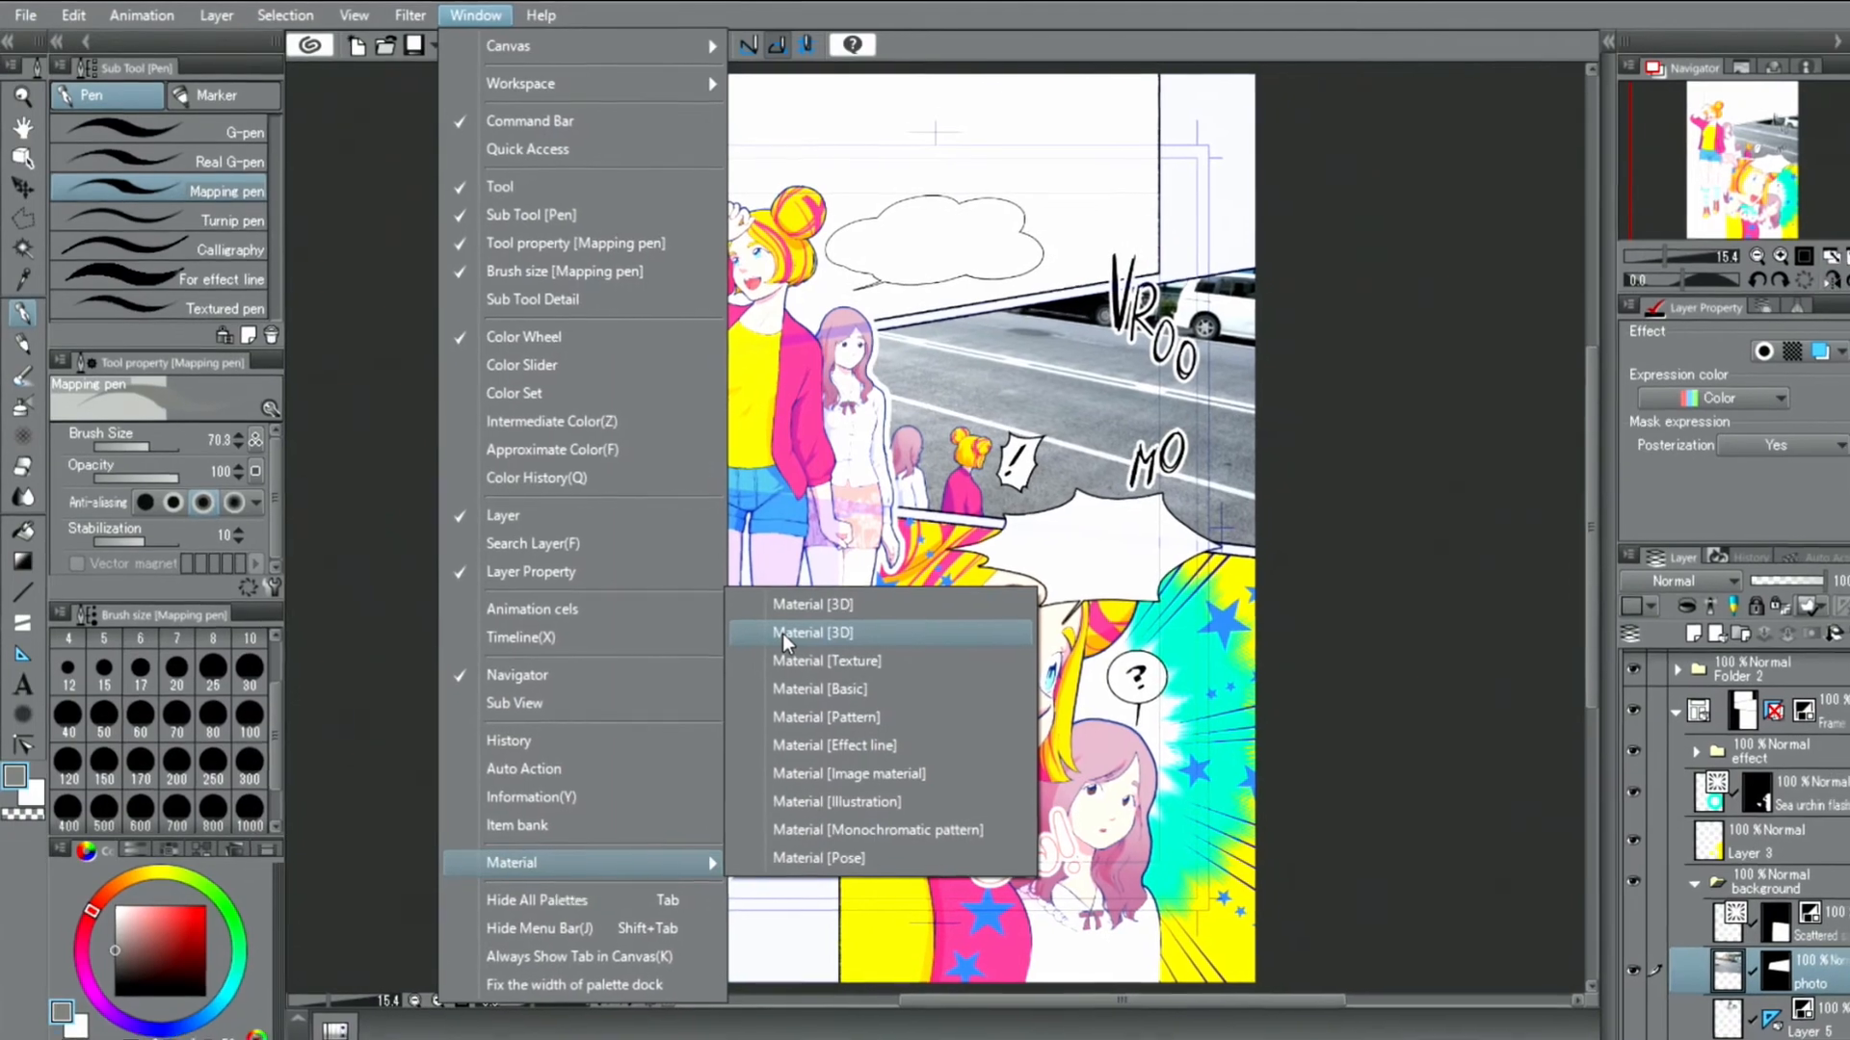
pyautogui.click(812, 655)
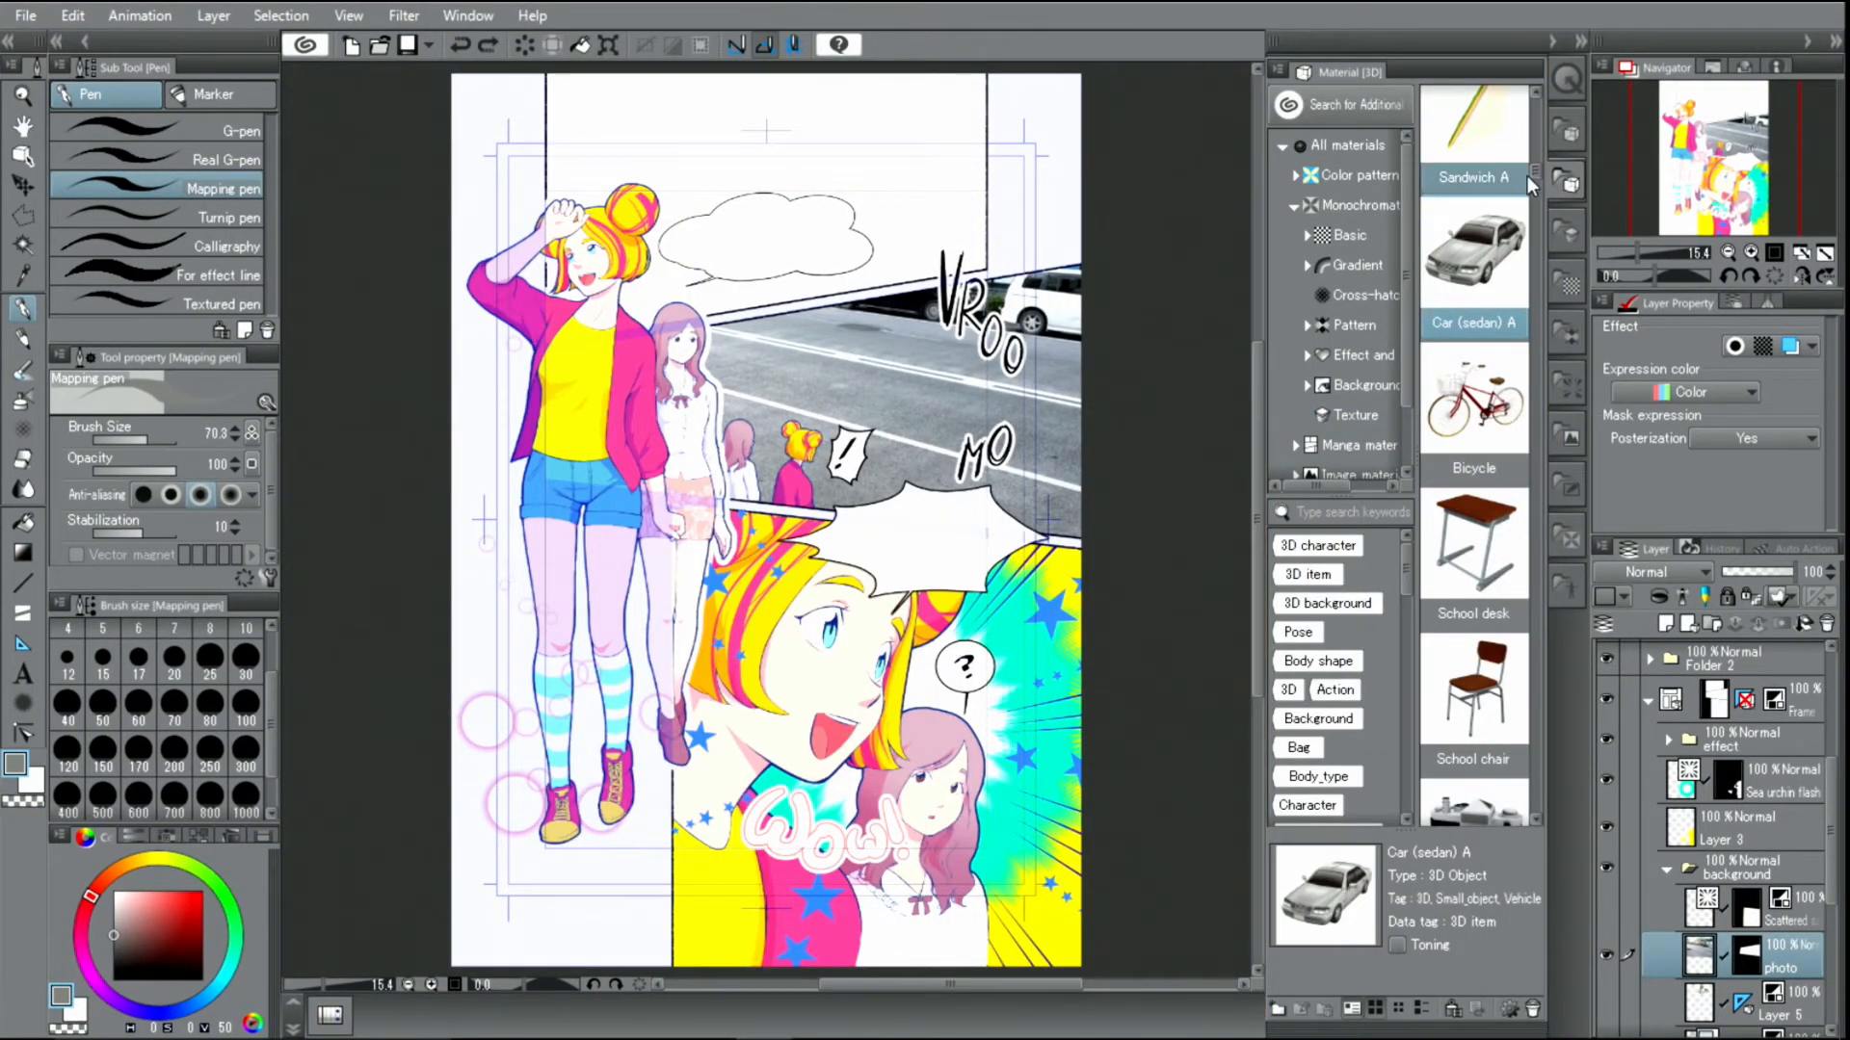
# Step: Place the Car (sedan) A 3D material in the street panel, and pull back and rotate its camera to fit the road
pyautogui.scroll(3, 1533, 169)
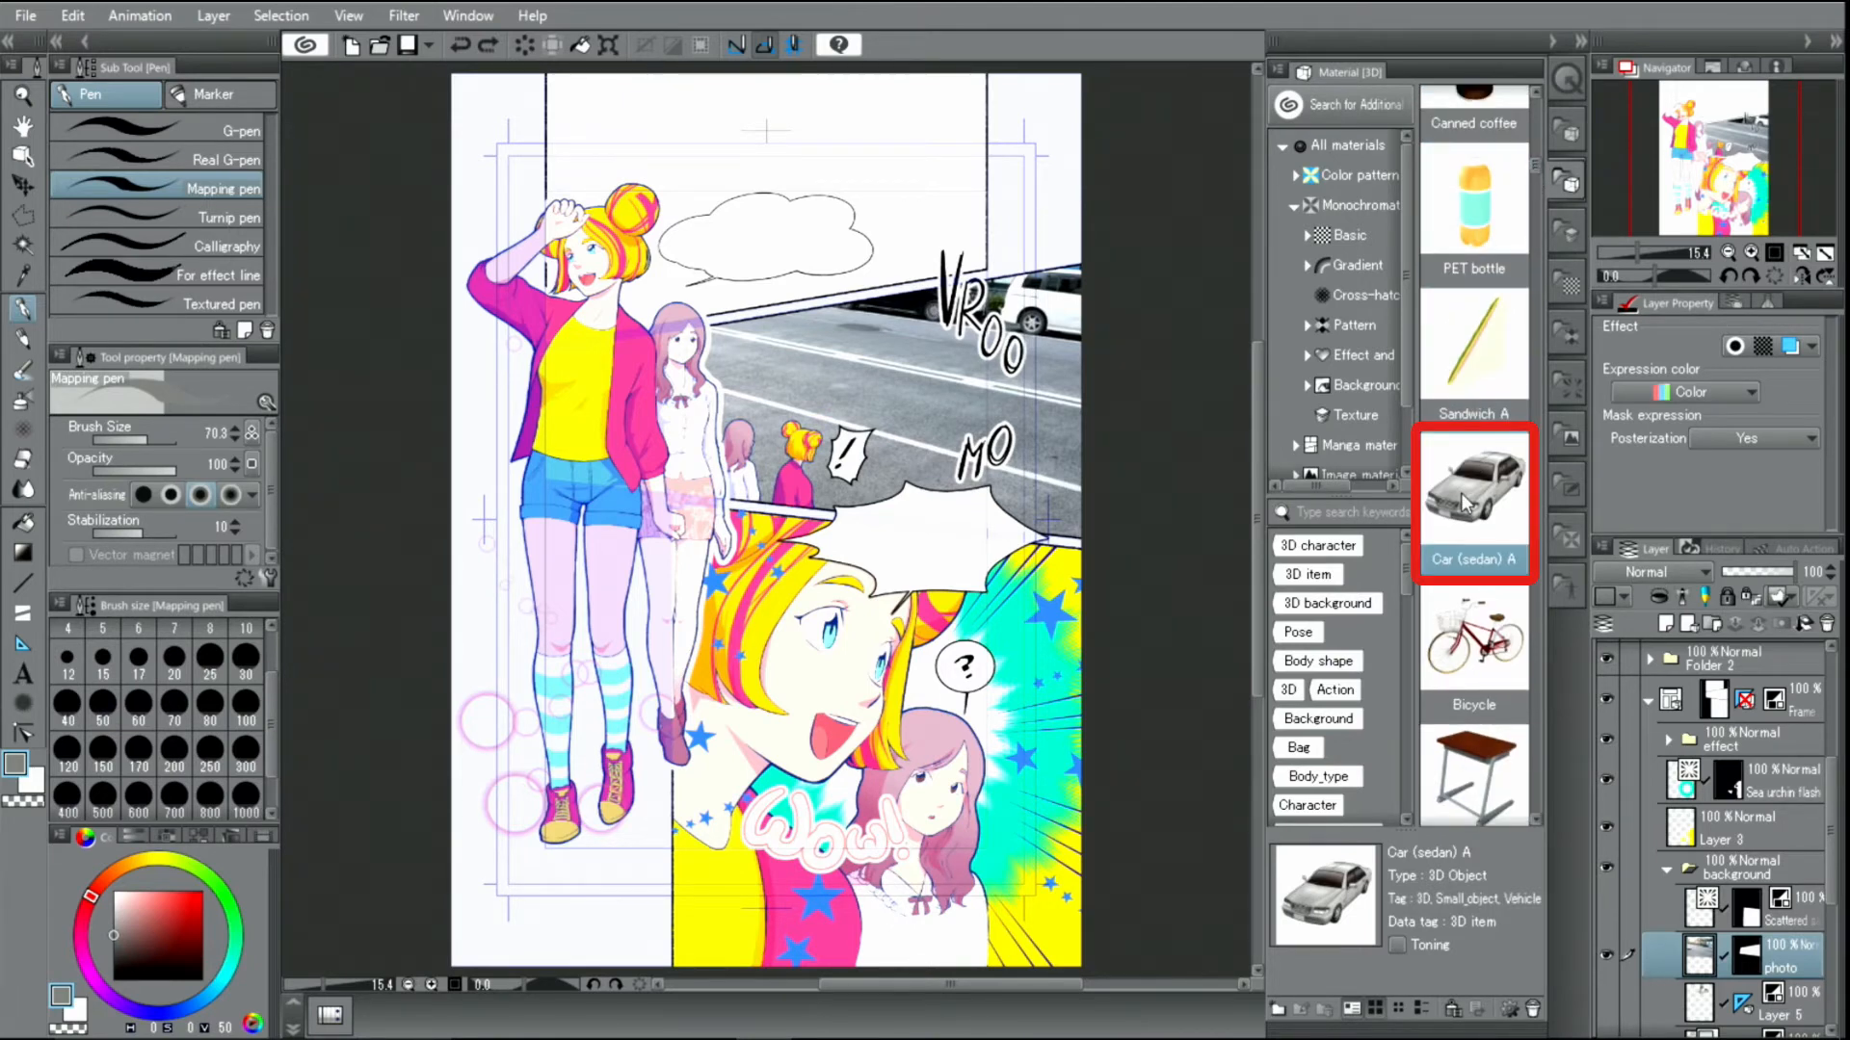
pyautogui.moveTo(1463, 502); pyautogui.dragTo(860, 448)
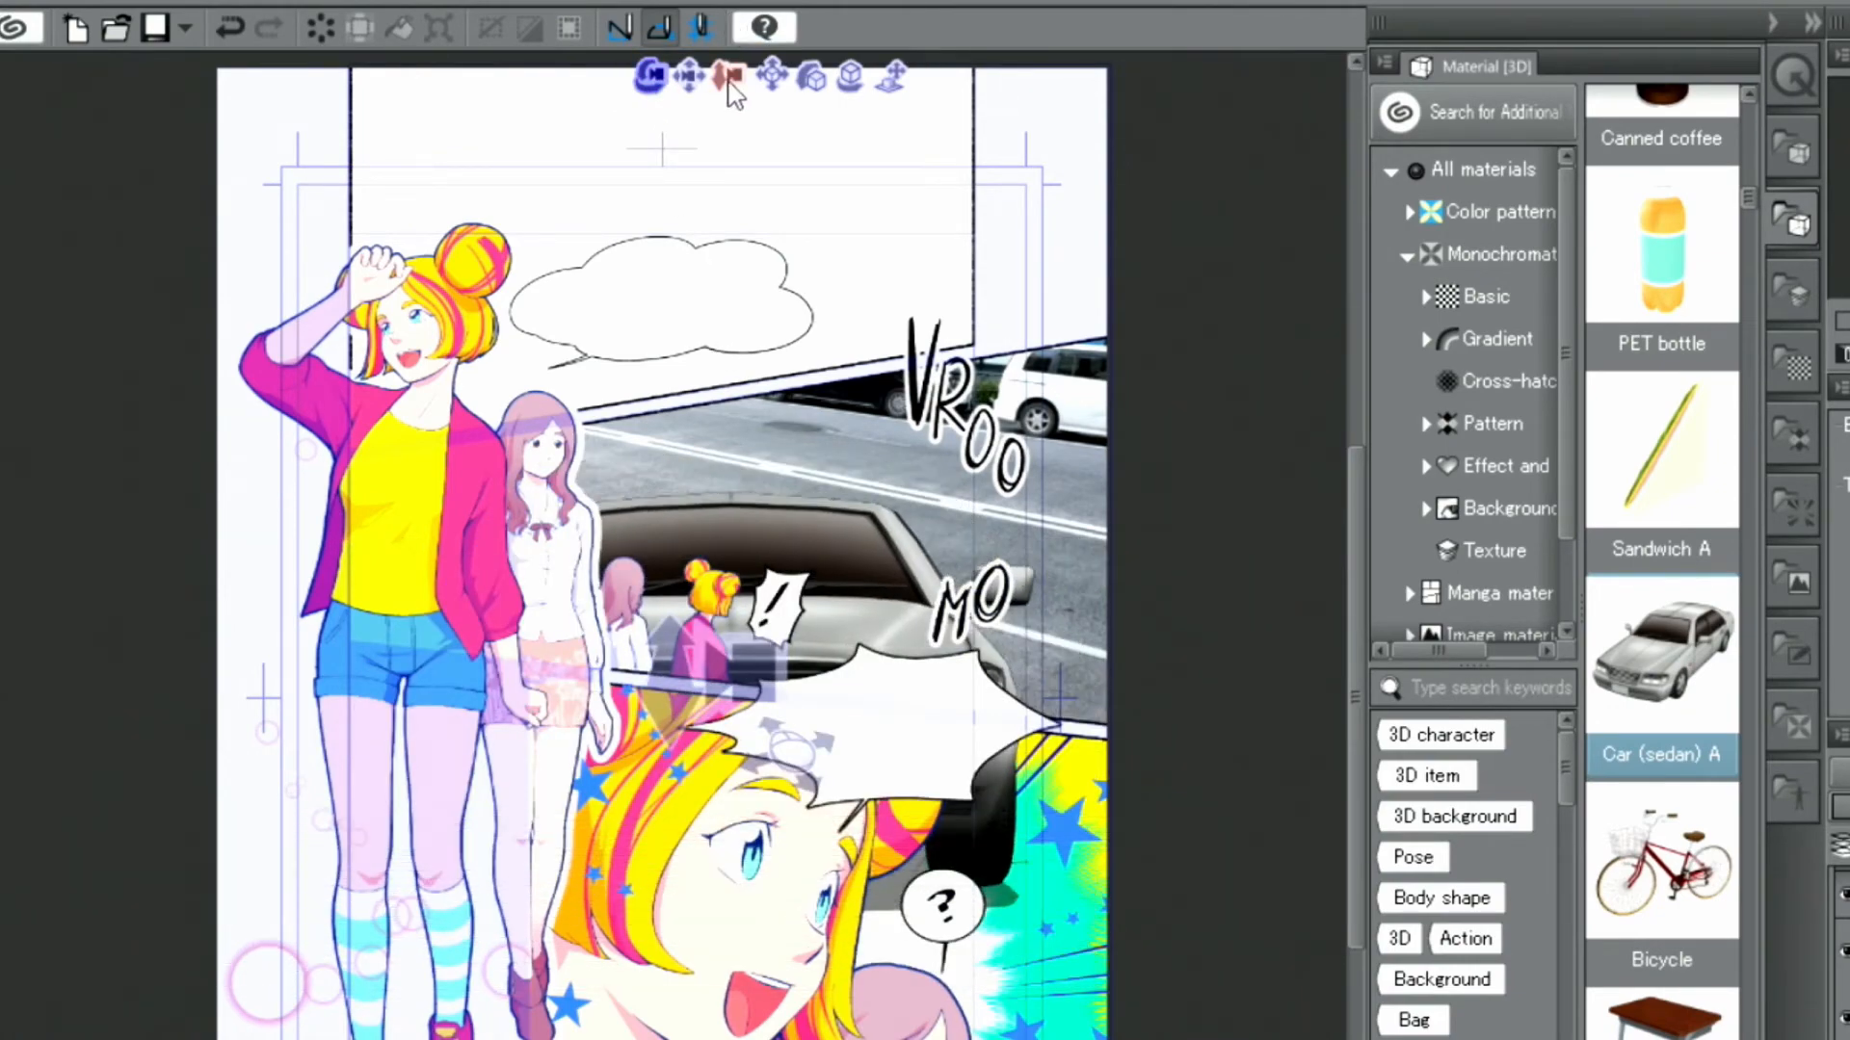
pyautogui.click(1809, 29)
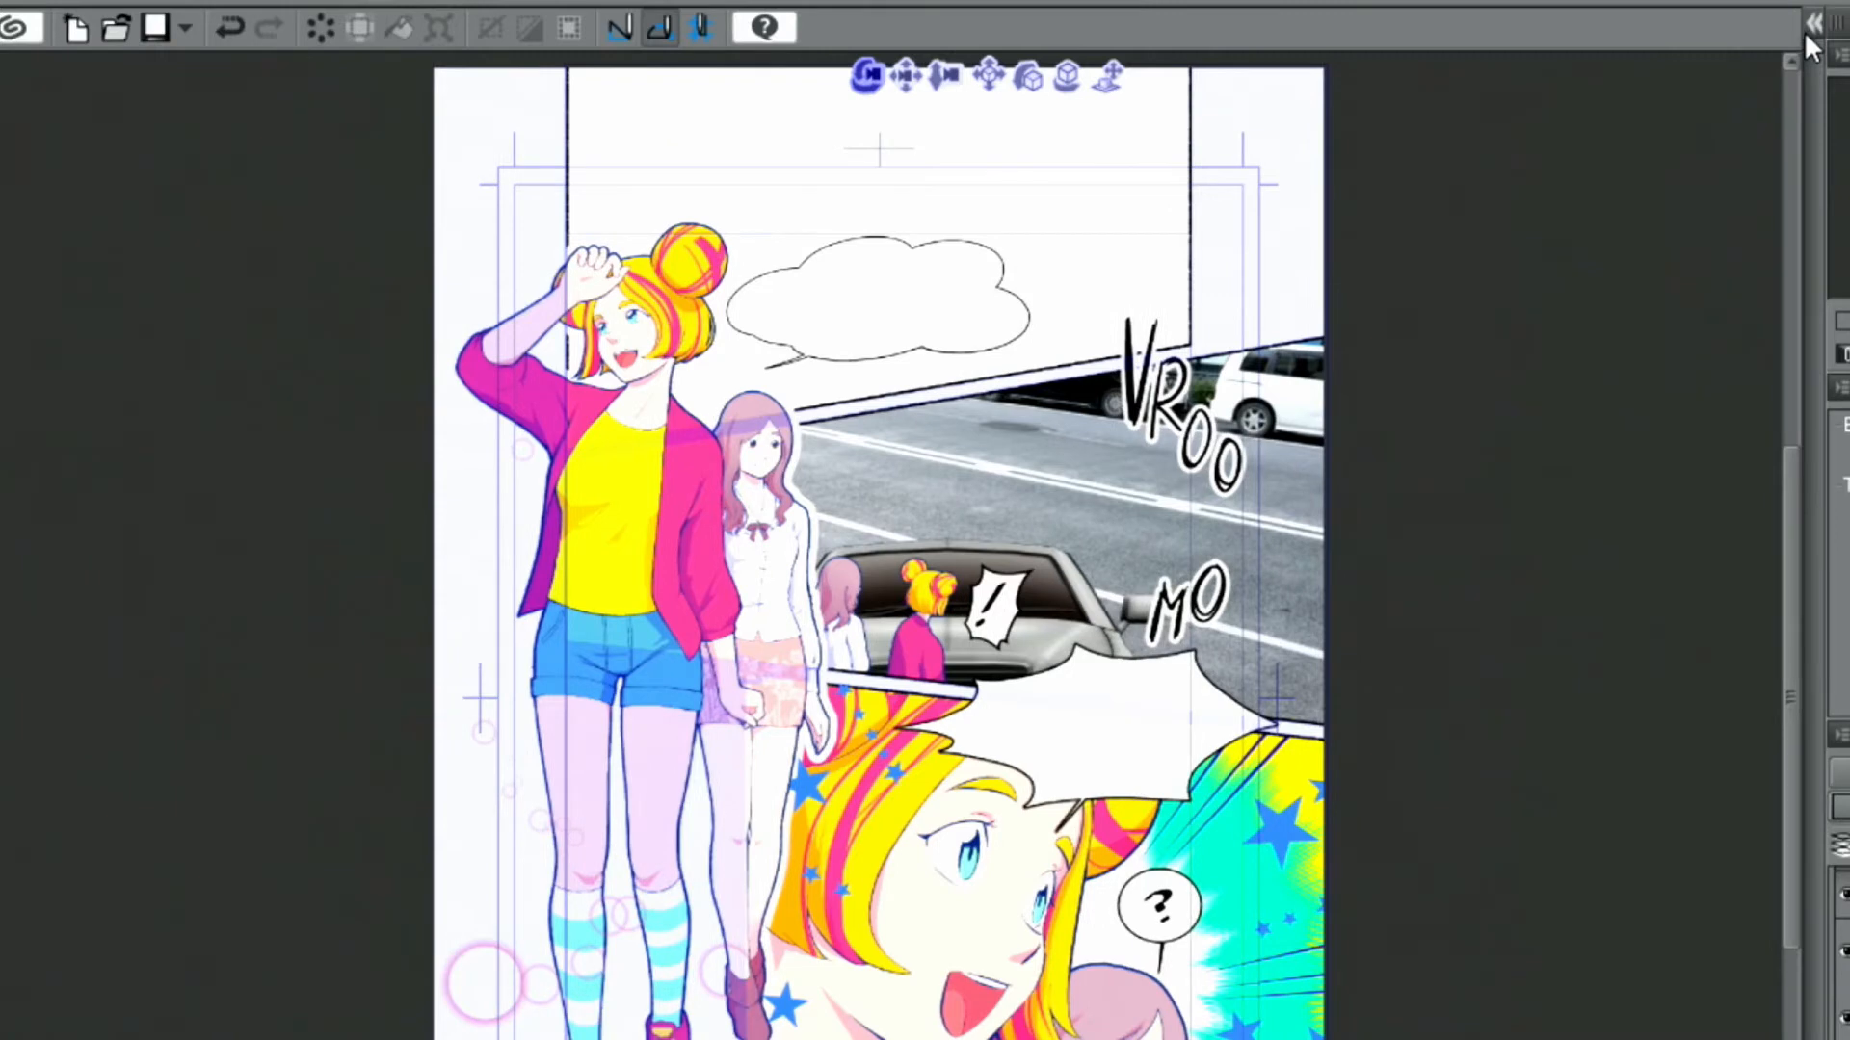
pyautogui.moveTo(944, 75); pyautogui.dragTo(993, 2)
pyautogui.moveTo(860, 75); pyautogui.dragTo(948, 83)
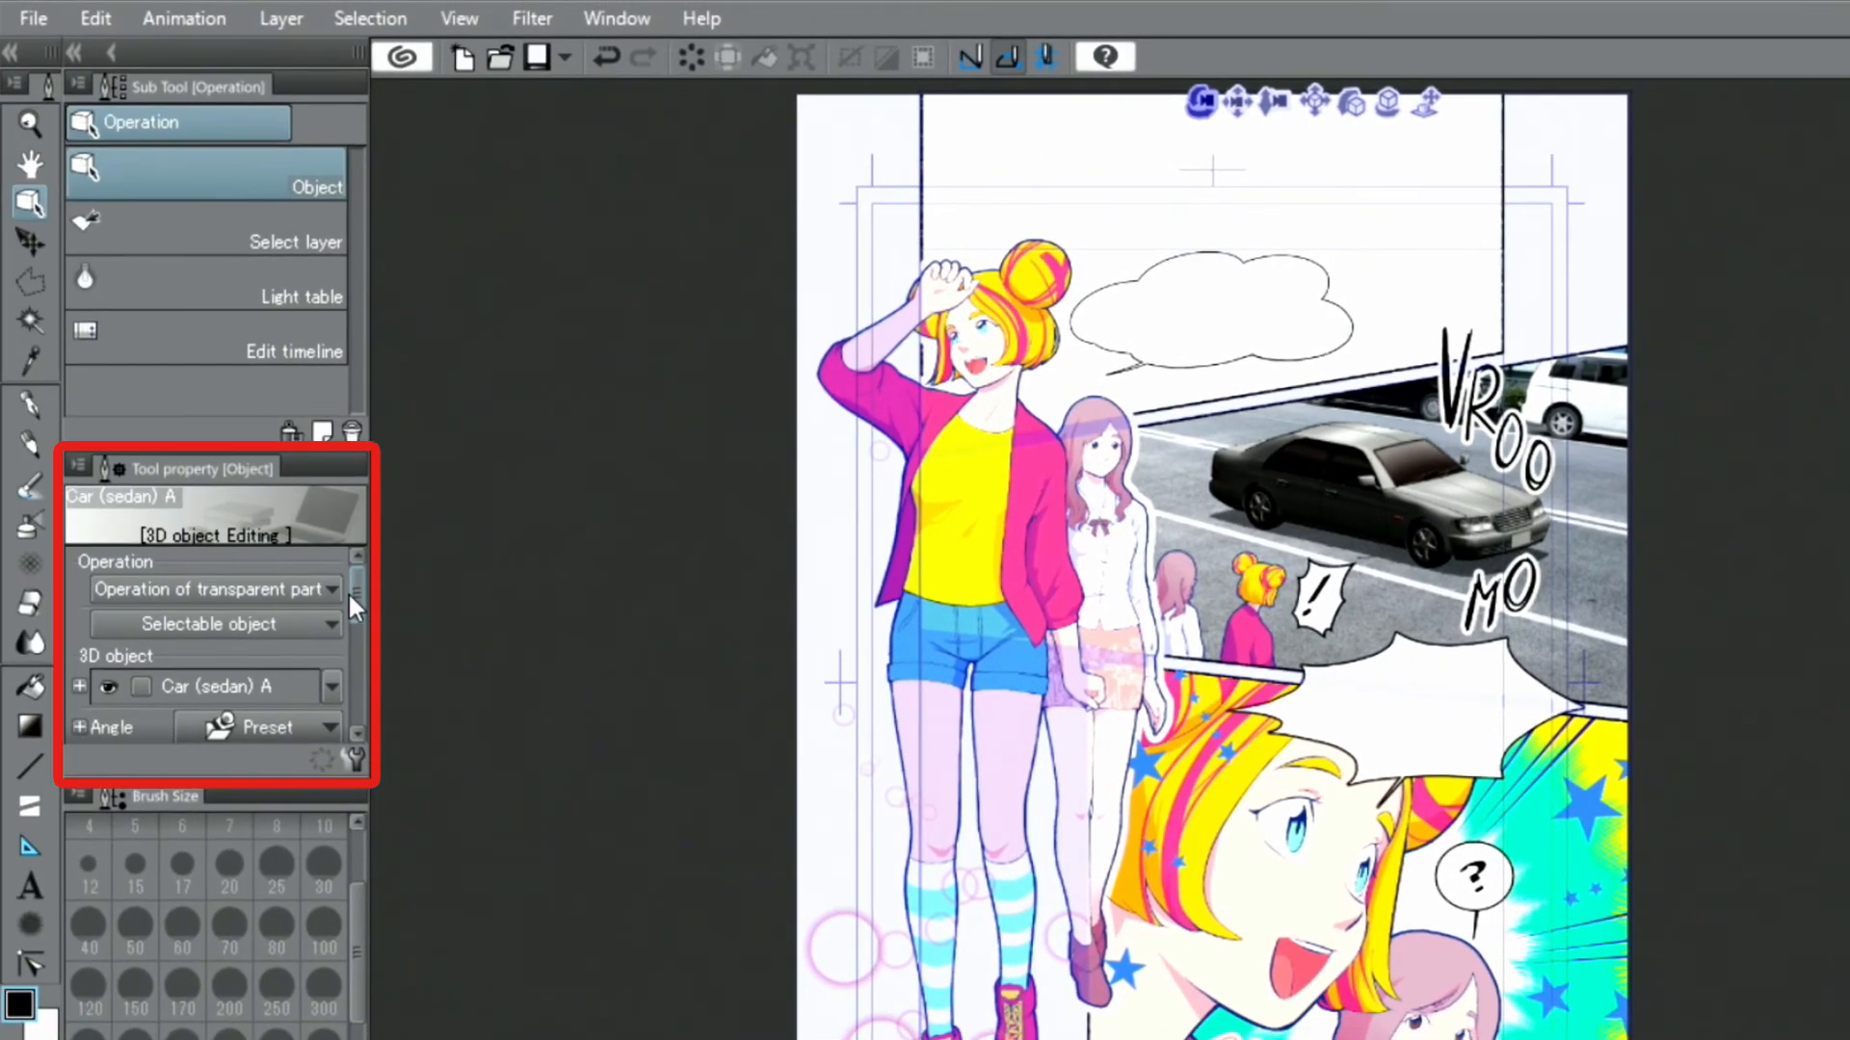
# Step: Turn off Apply light source for the 3D car and rasterize its layer
pyautogui.moveTo(349, 591); pyautogui.dragTo(349, 639)
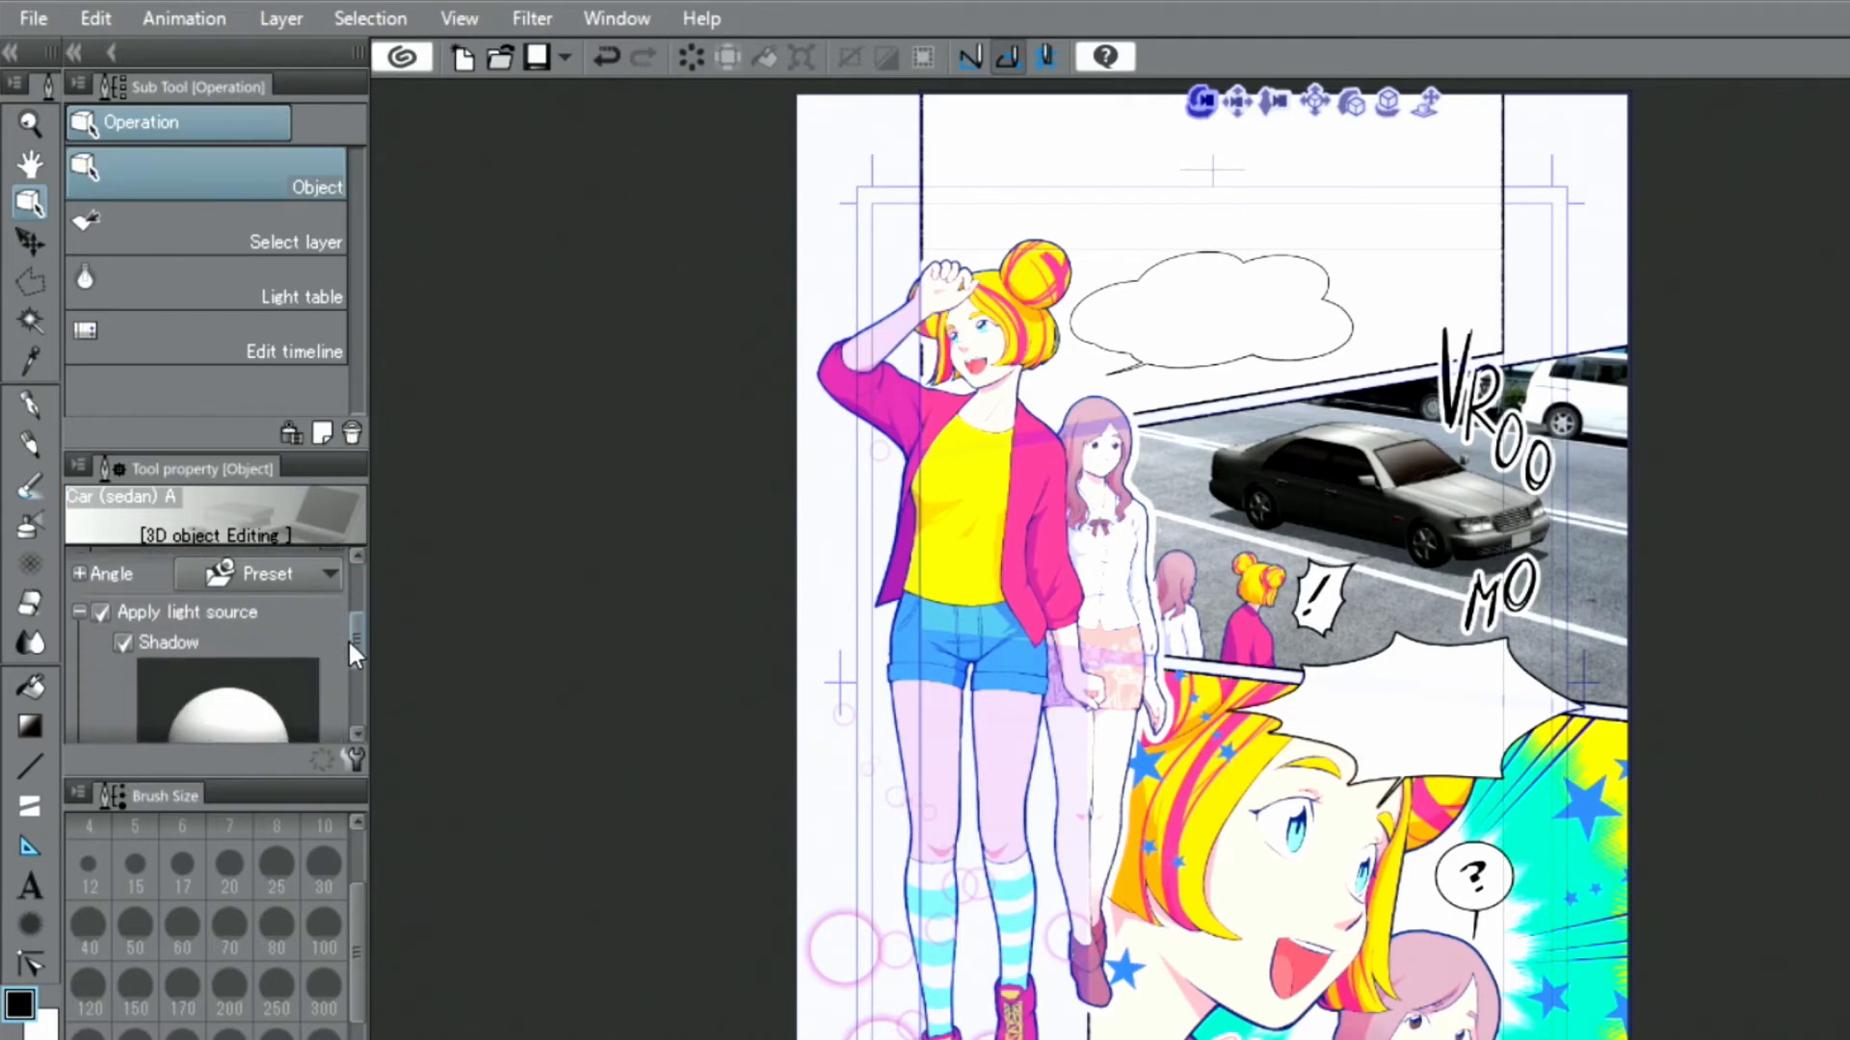
pyautogui.click(100, 611)
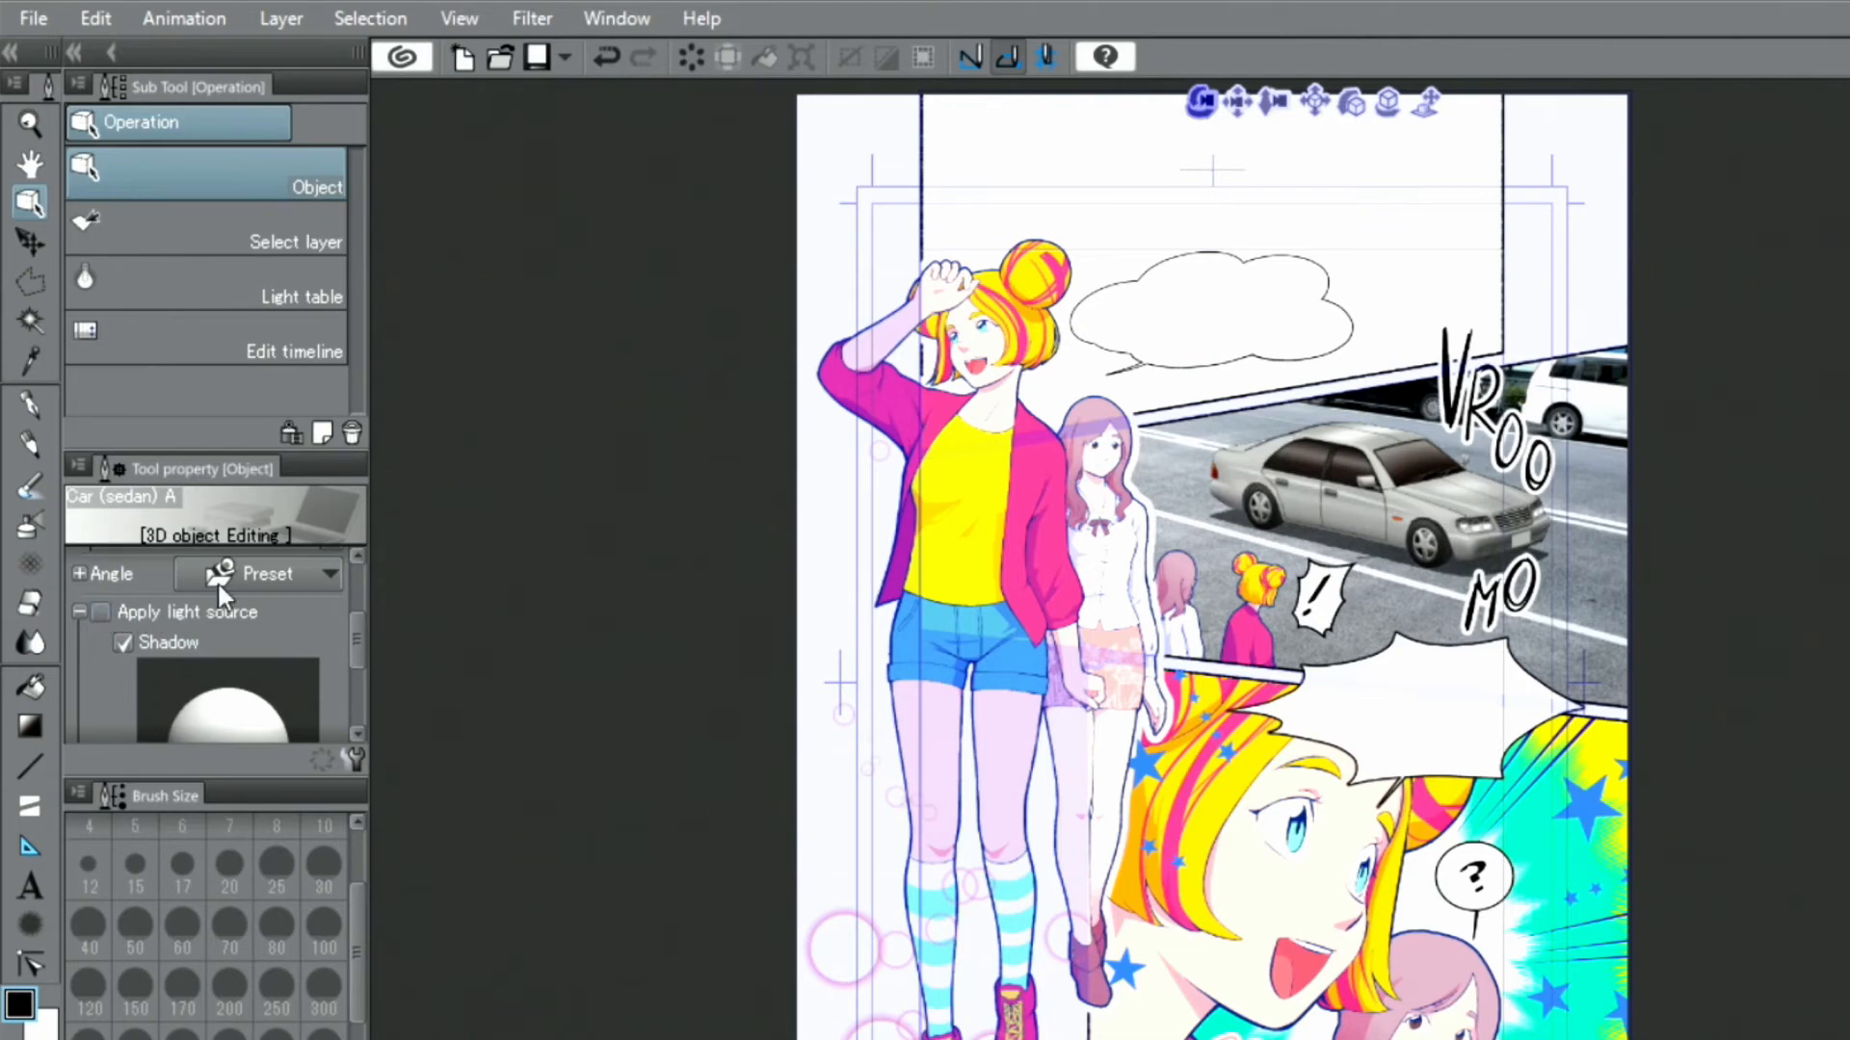
pyautogui.click(280, 19)
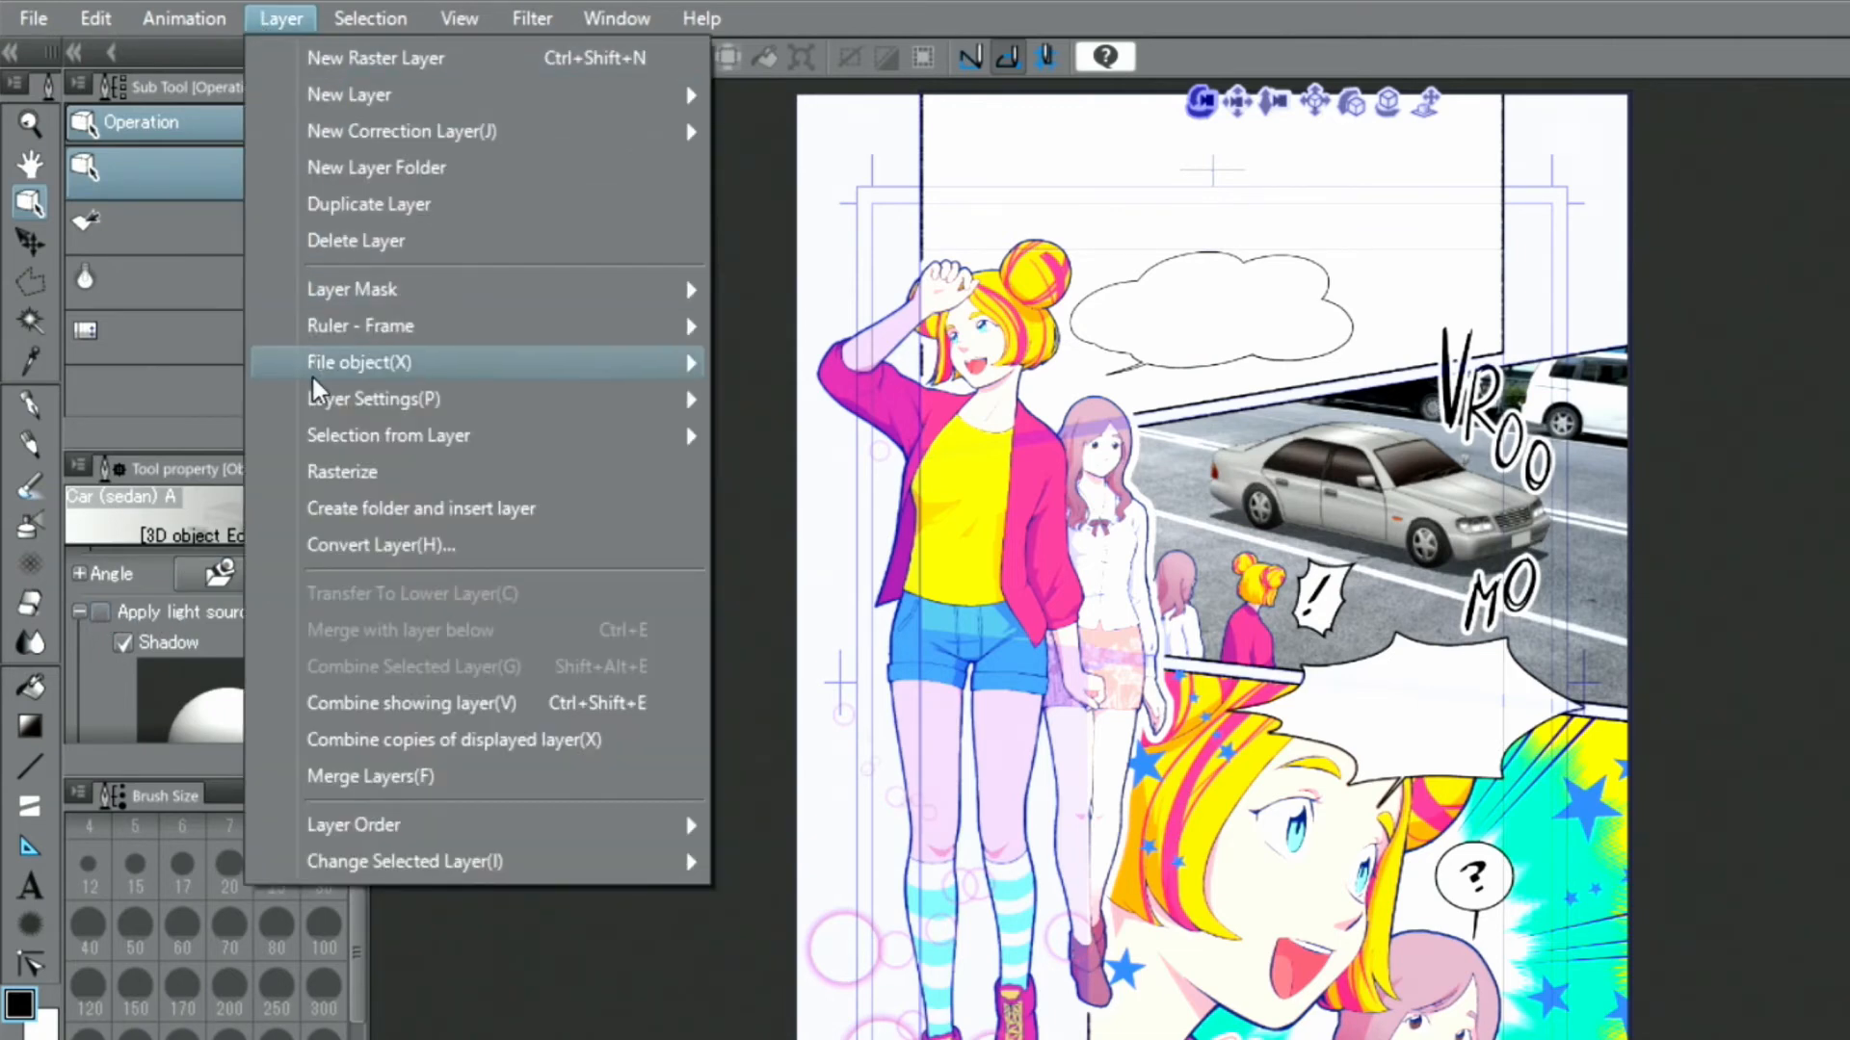
pyautogui.click(336, 466)
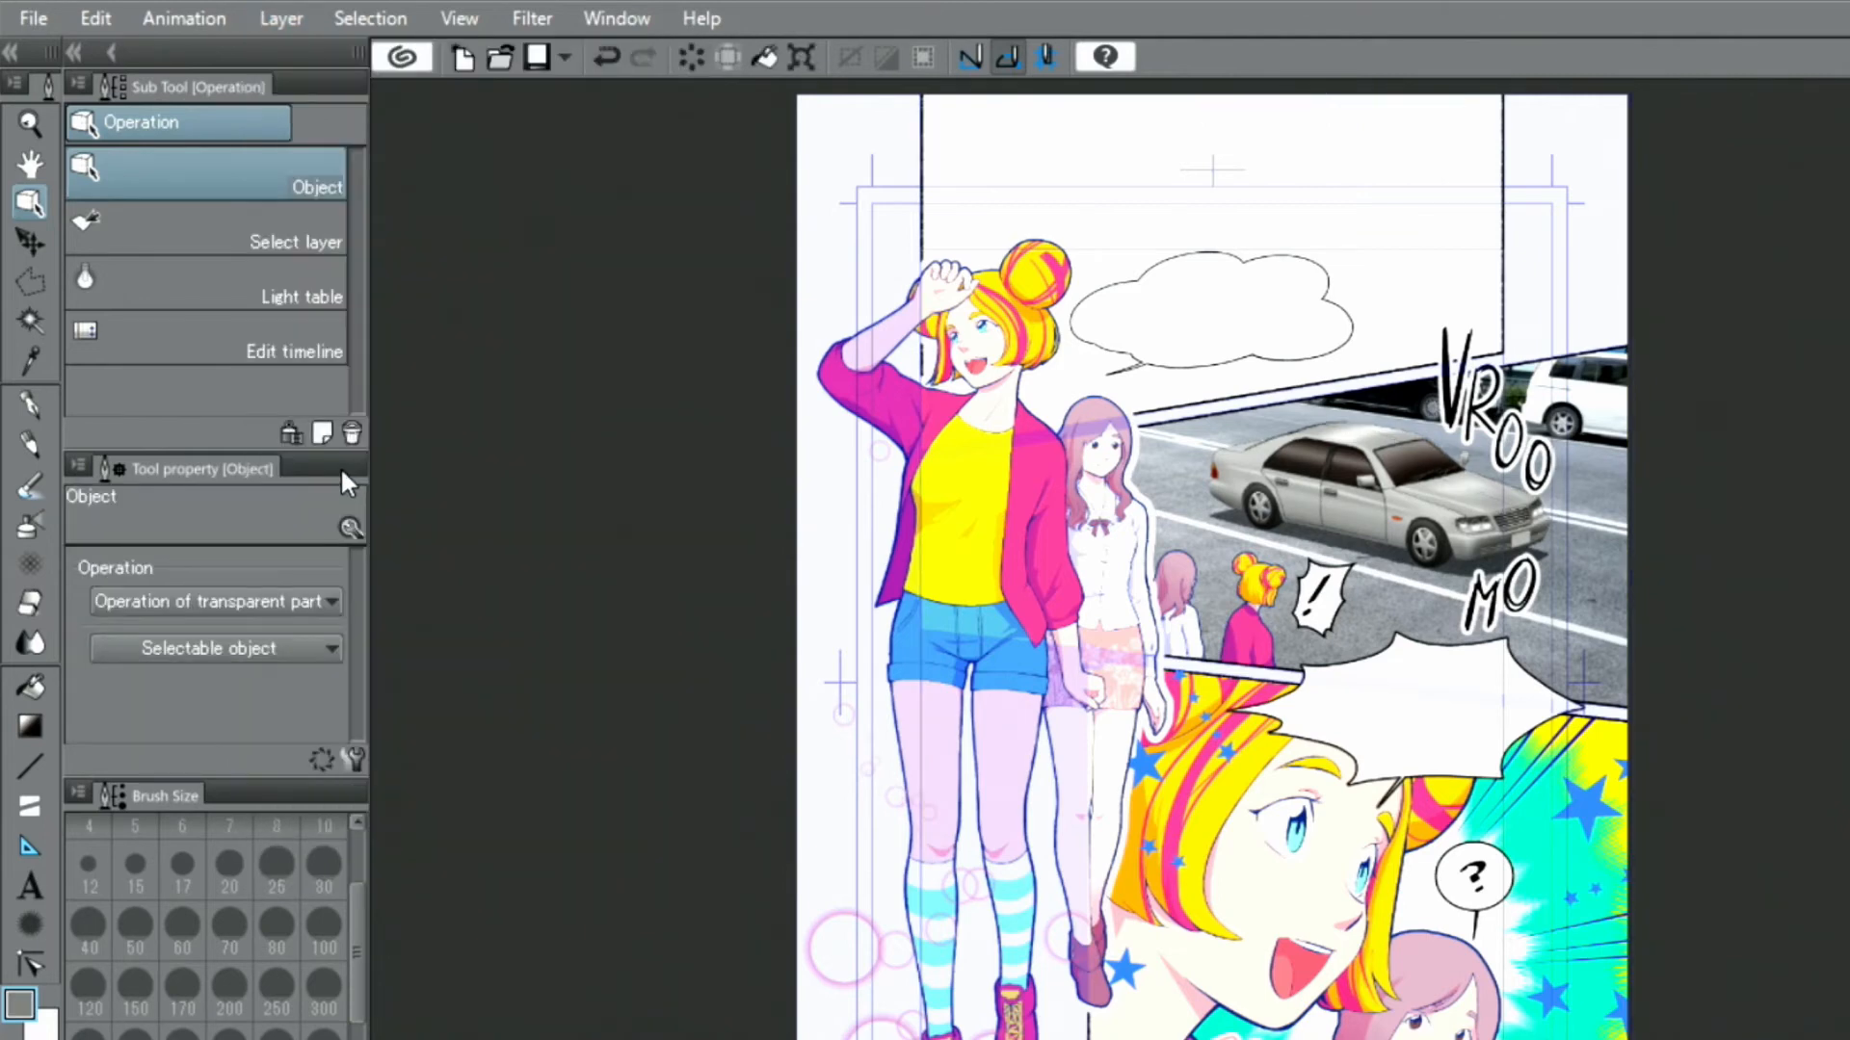
# Step: Apply the Posterization tonal correction to the rasterized car with 5 gradients
pyautogui.click(91, 19)
pyautogui.moveTo(384, 560)
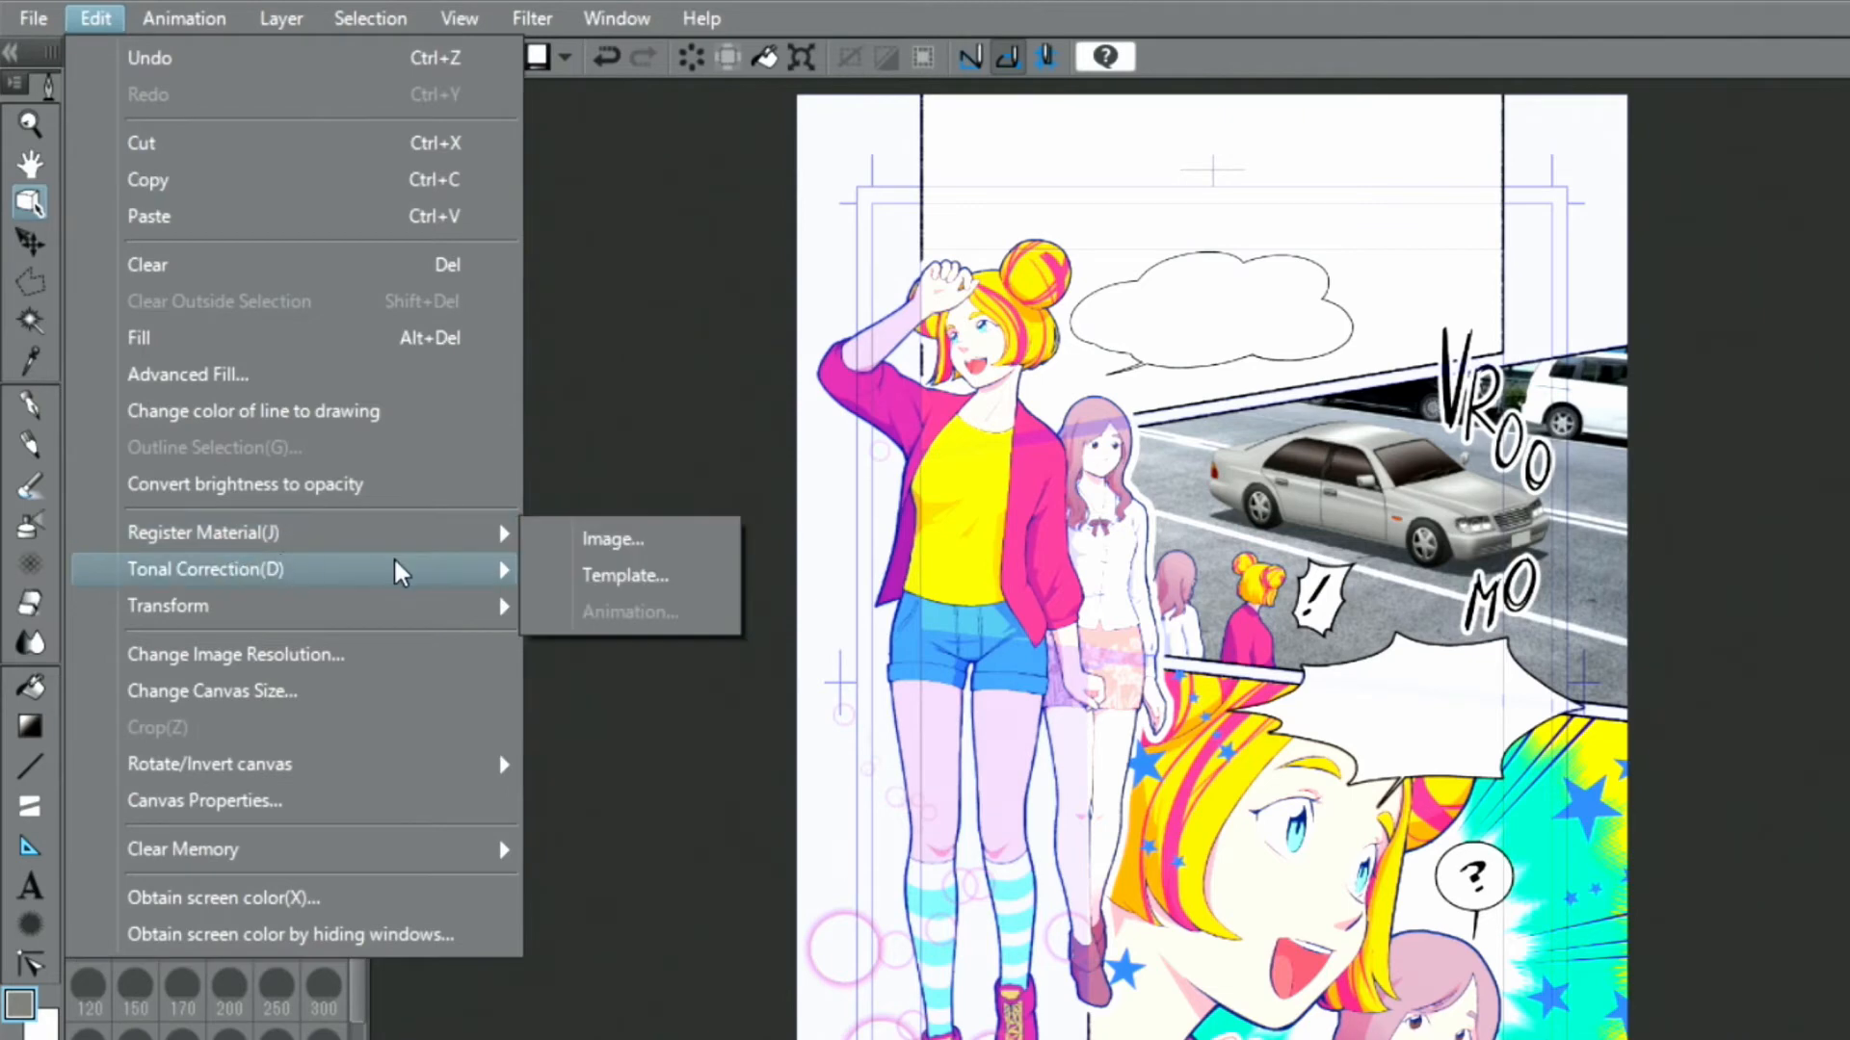
pyautogui.moveTo(441, 576)
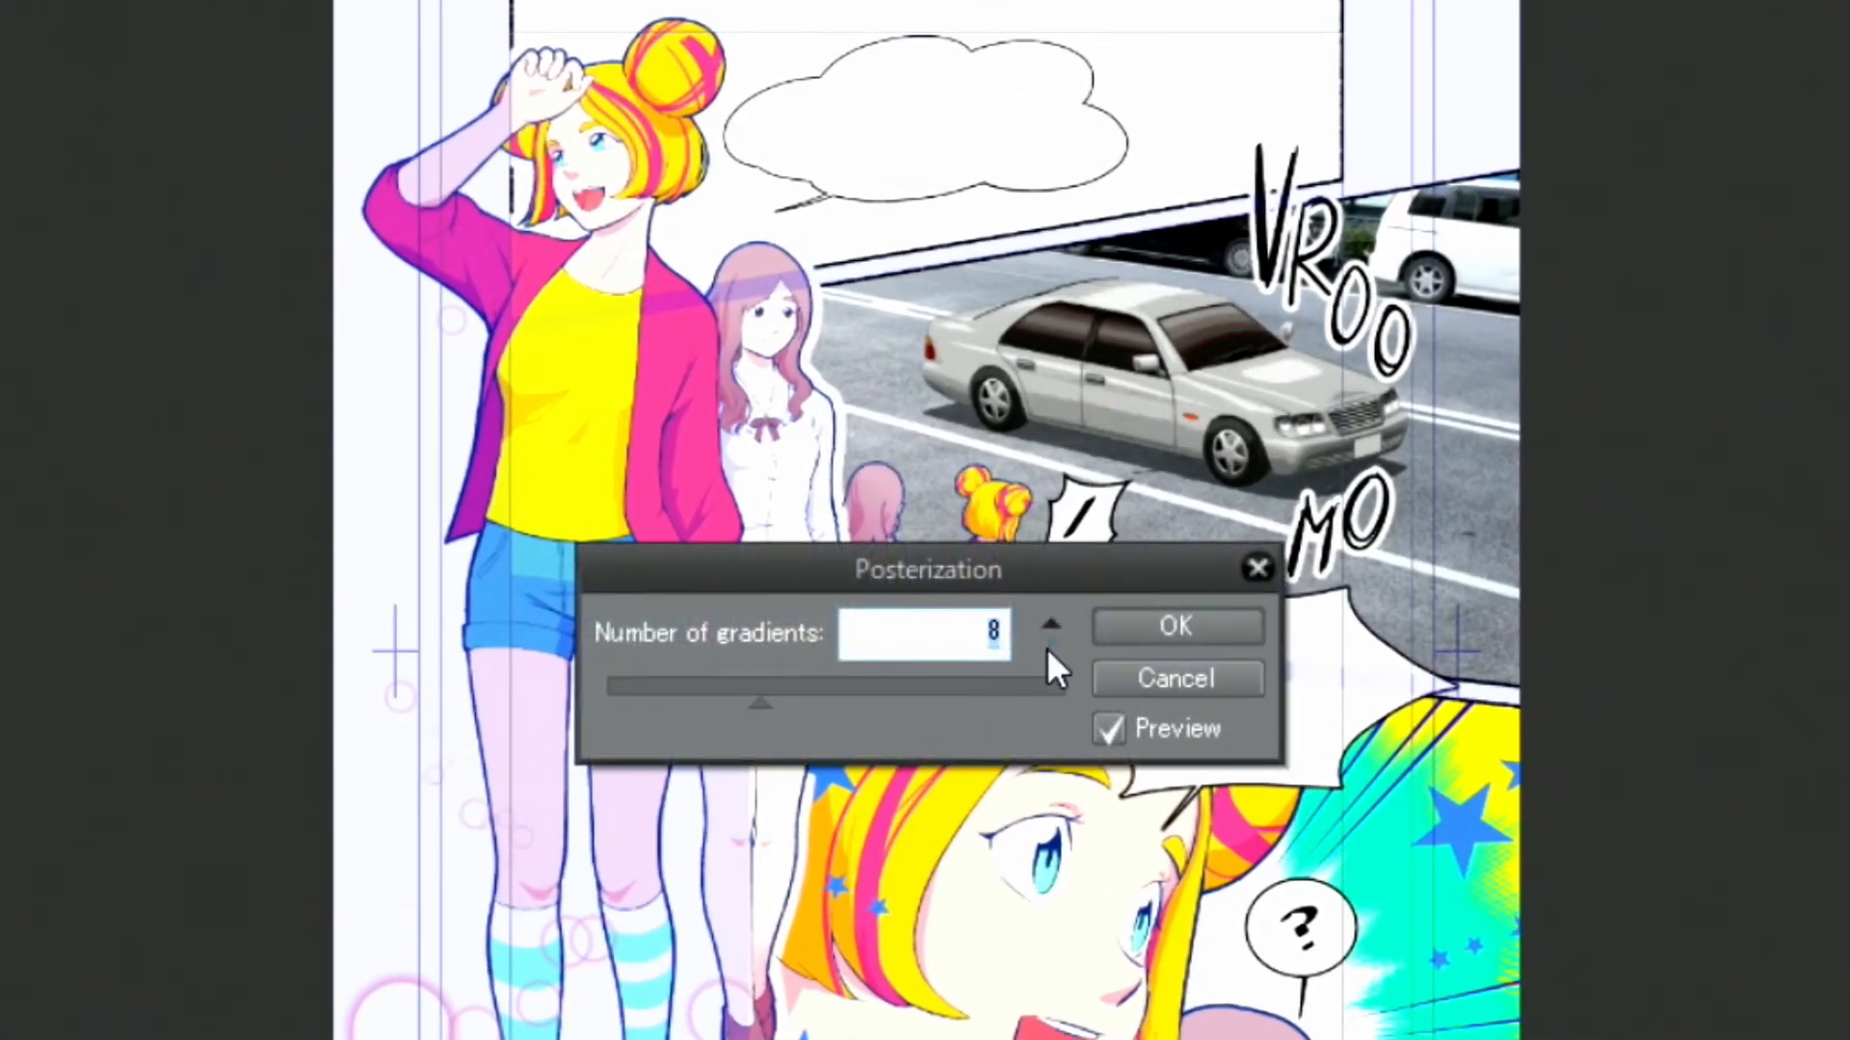
pyautogui.click(1048, 643)
pyautogui.click(1048, 644)
pyautogui.click(1048, 643)
pyautogui.click(1048, 643)
pyautogui.click(1049, 626)
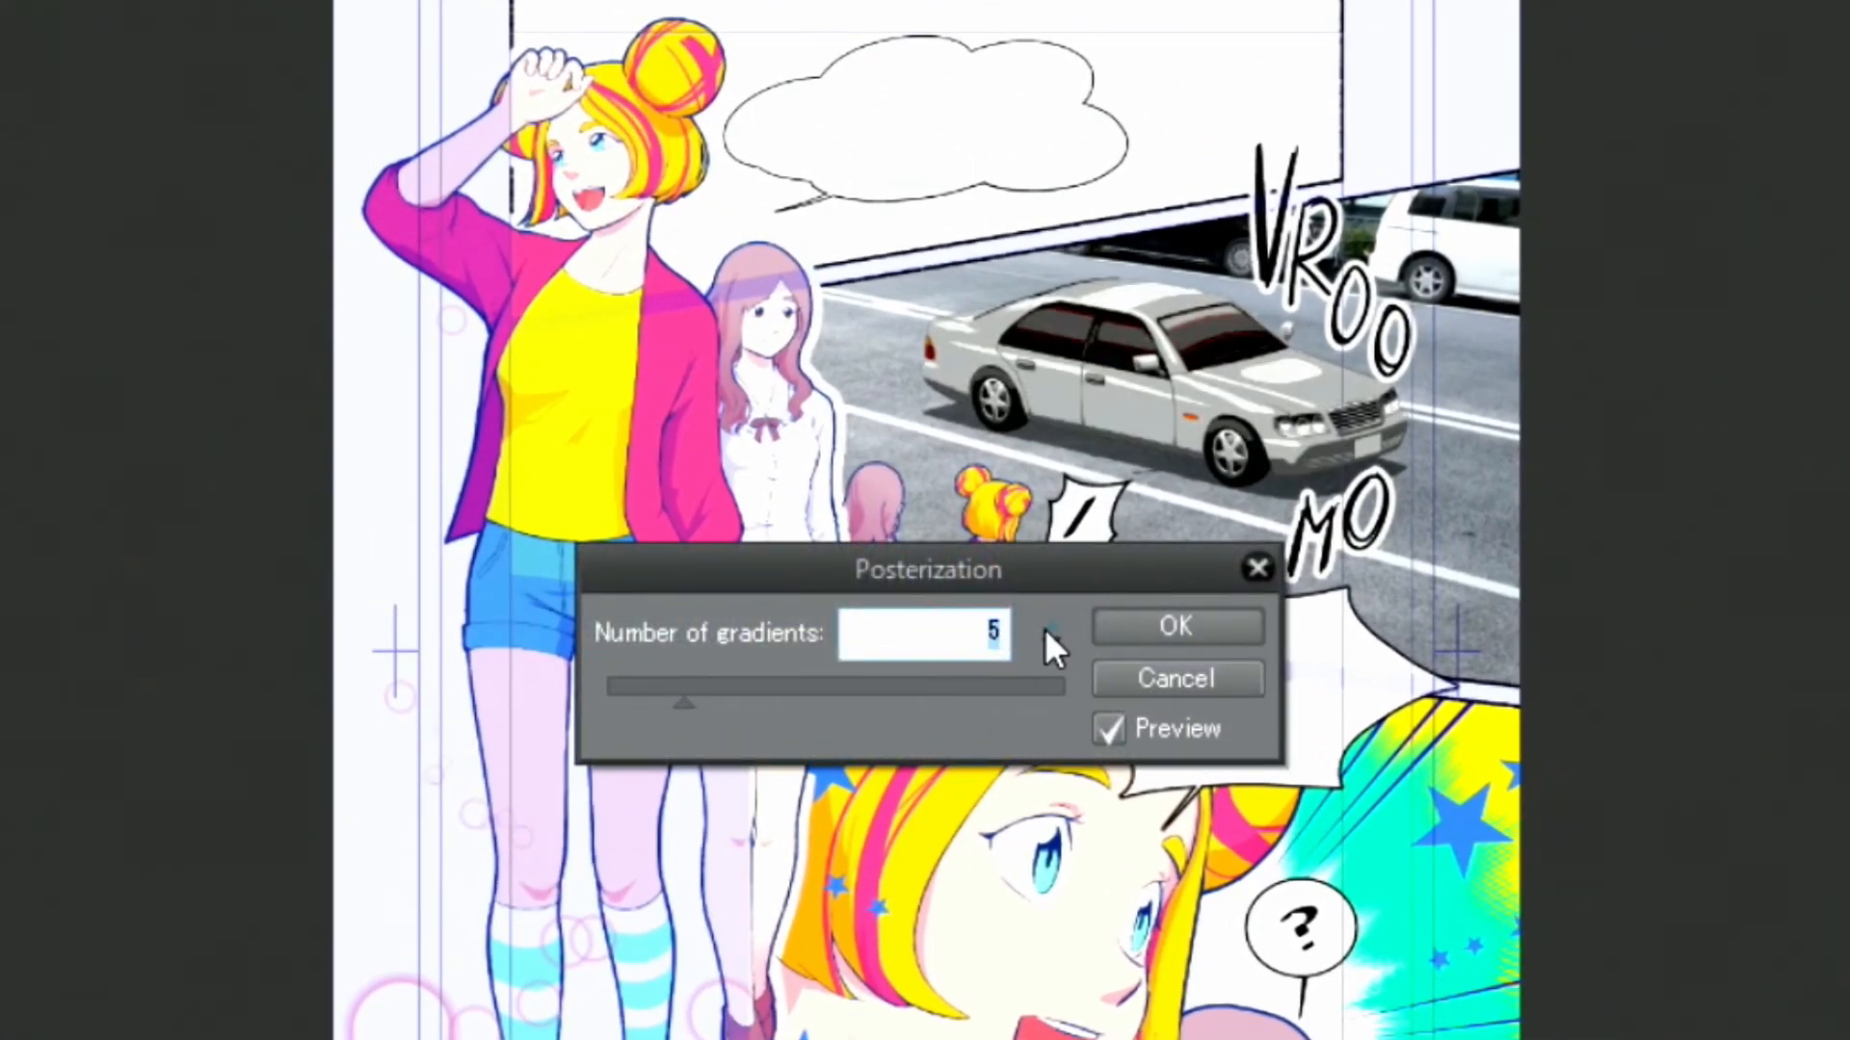
pyautogui.click(1137, 624)
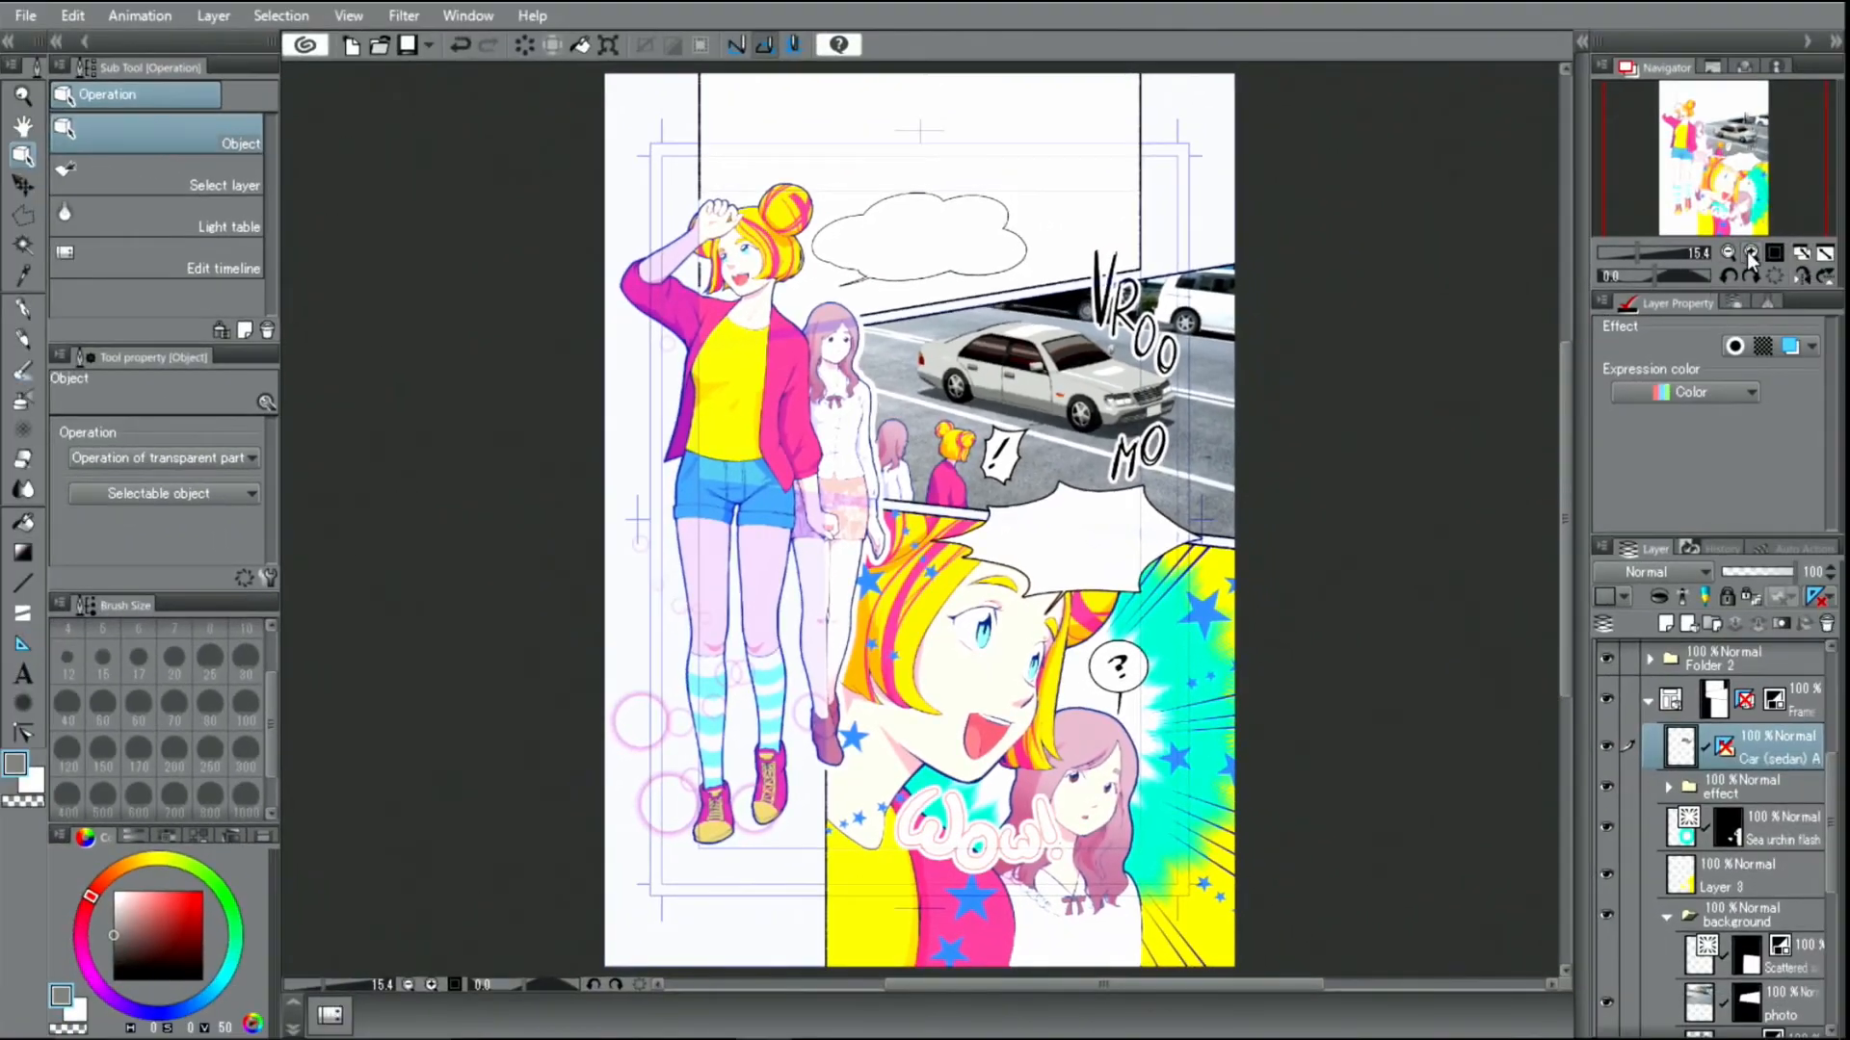
# Step: Duplicate the Car (sedan) A layer and clip the copy to the layer below
pyautogui.click(1750, 252)
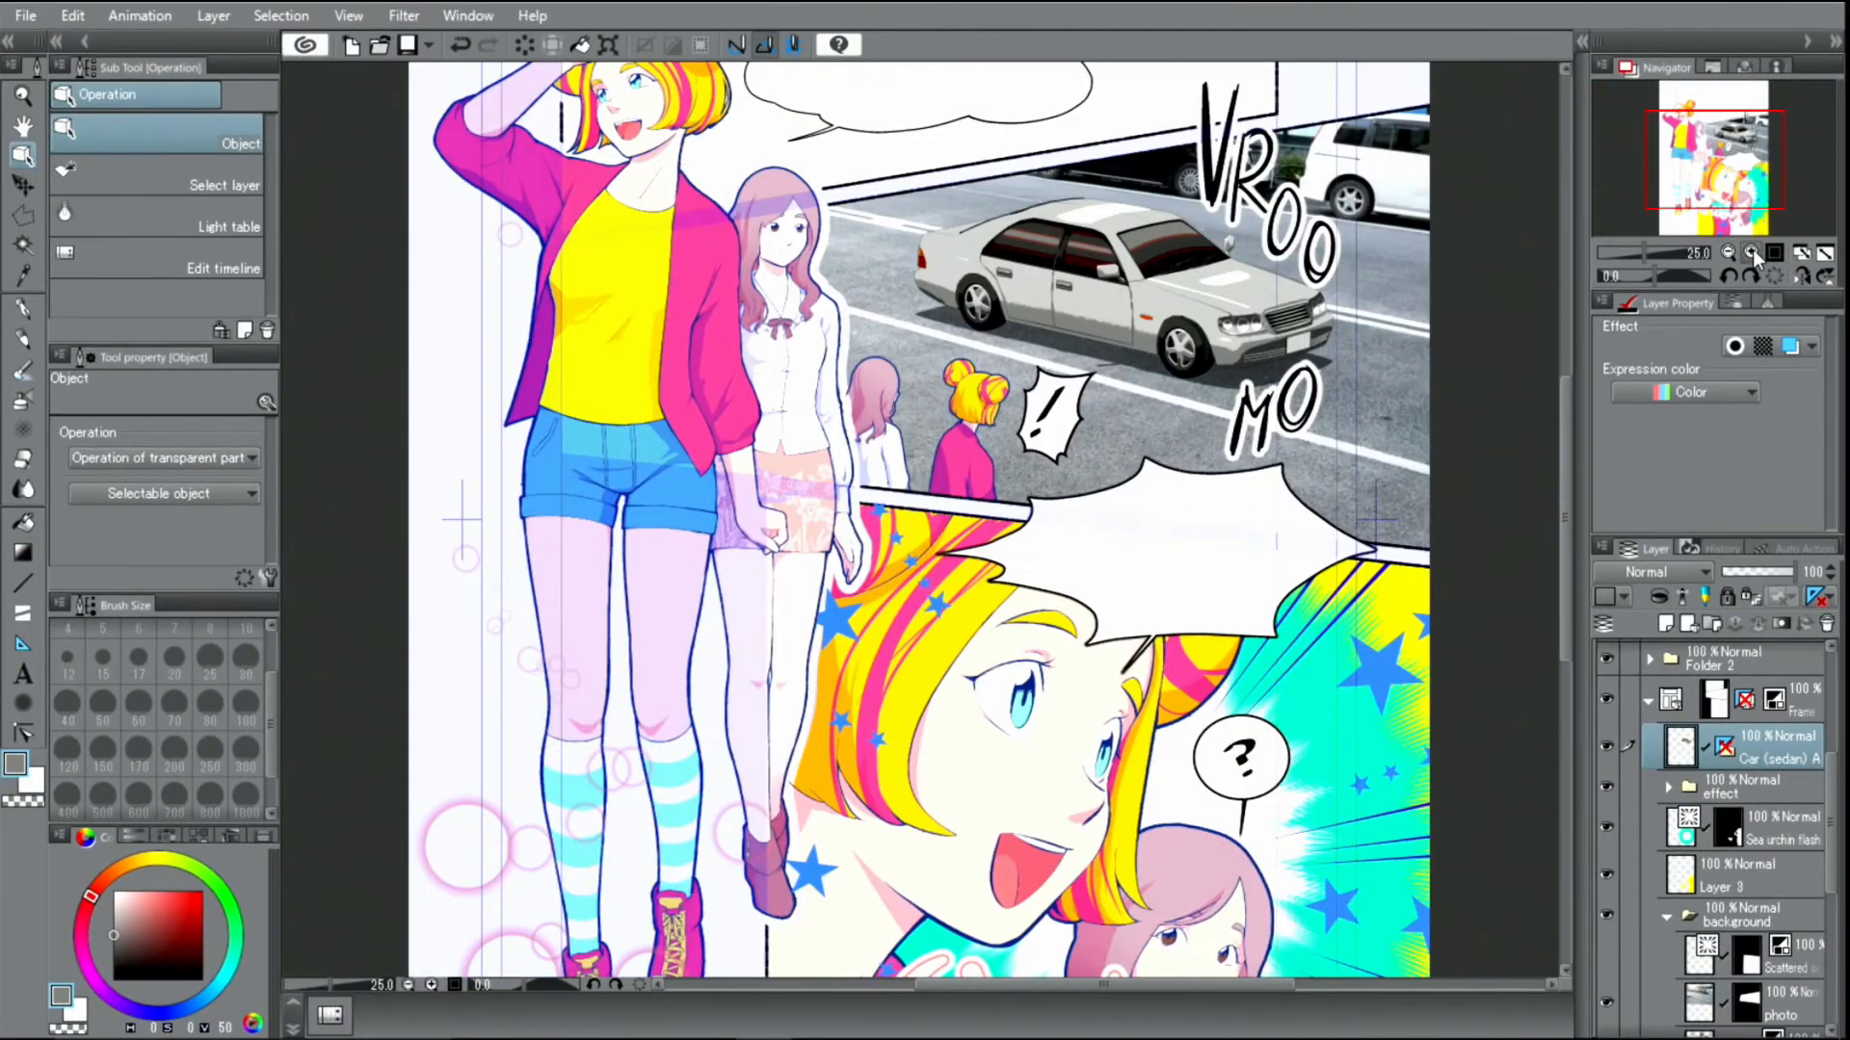
pyautogui.click(1753, 251)
pyautogui.moveTo(1711, 192); pyautogui.dragTo(1720, 147)
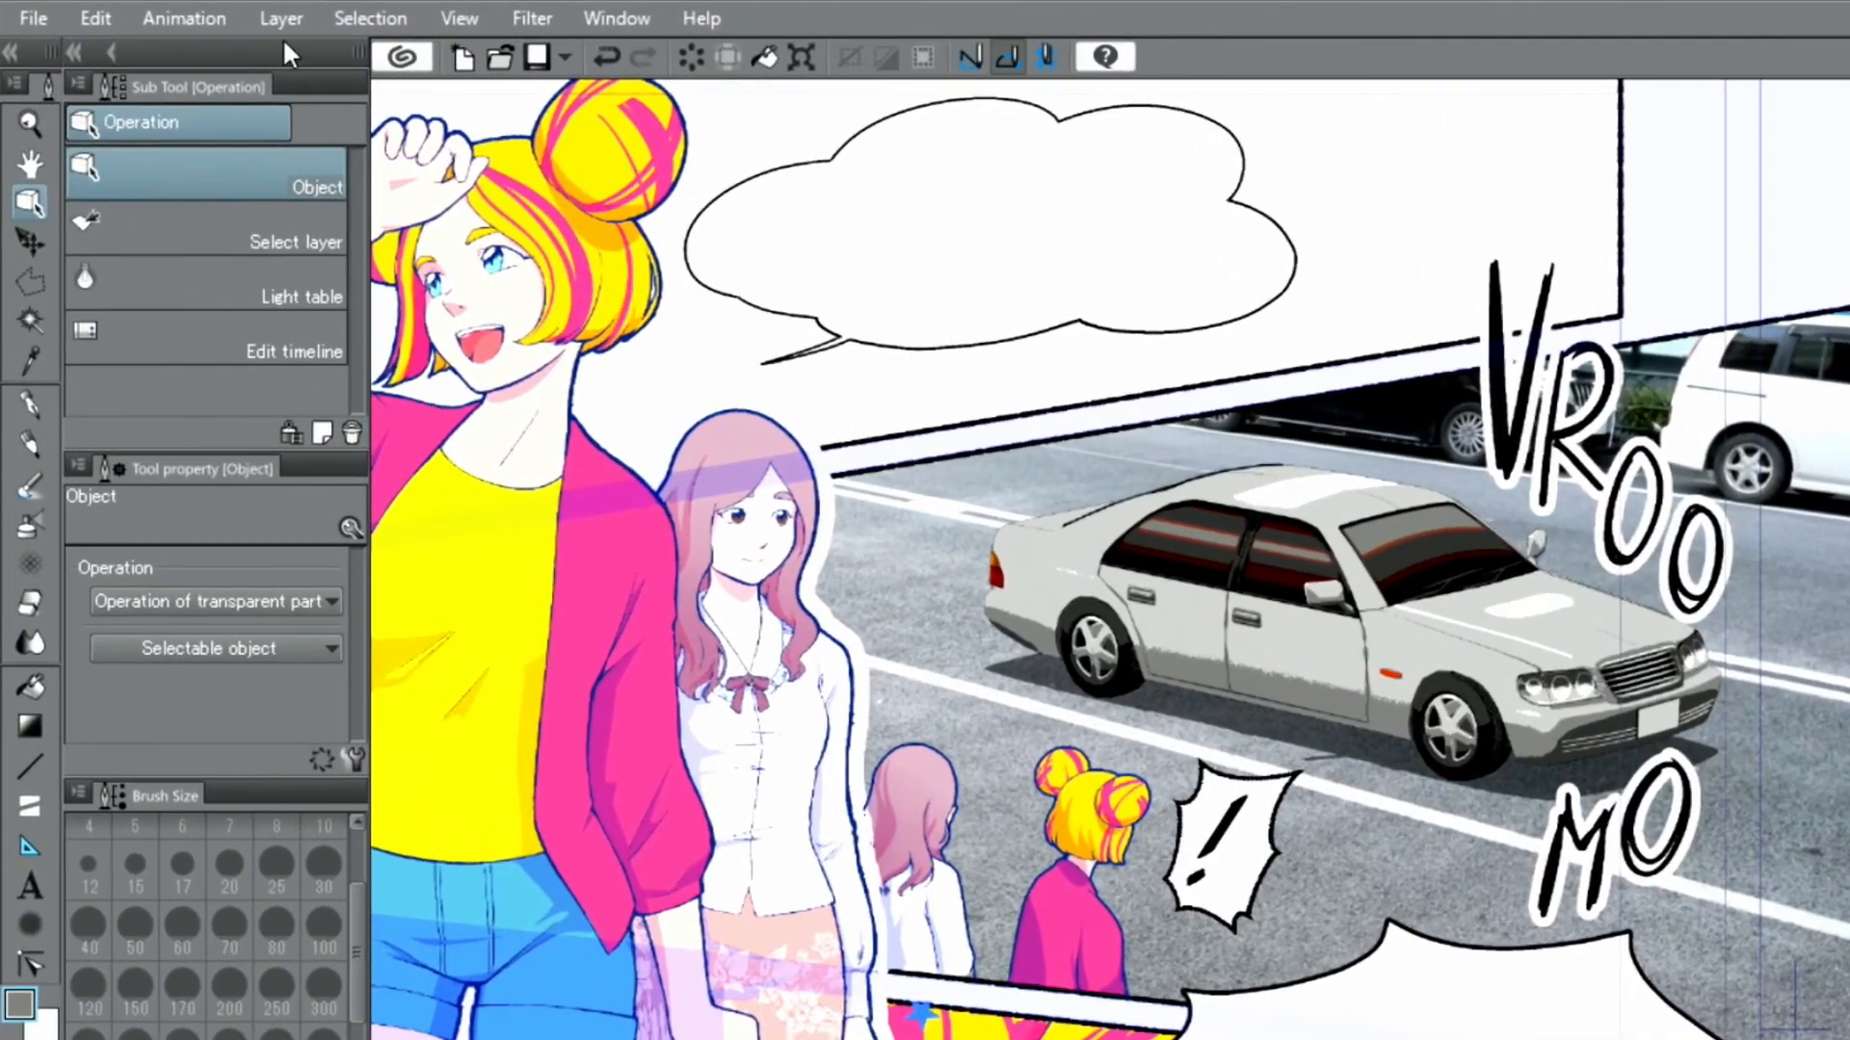
pyautogui.click(275, 17)
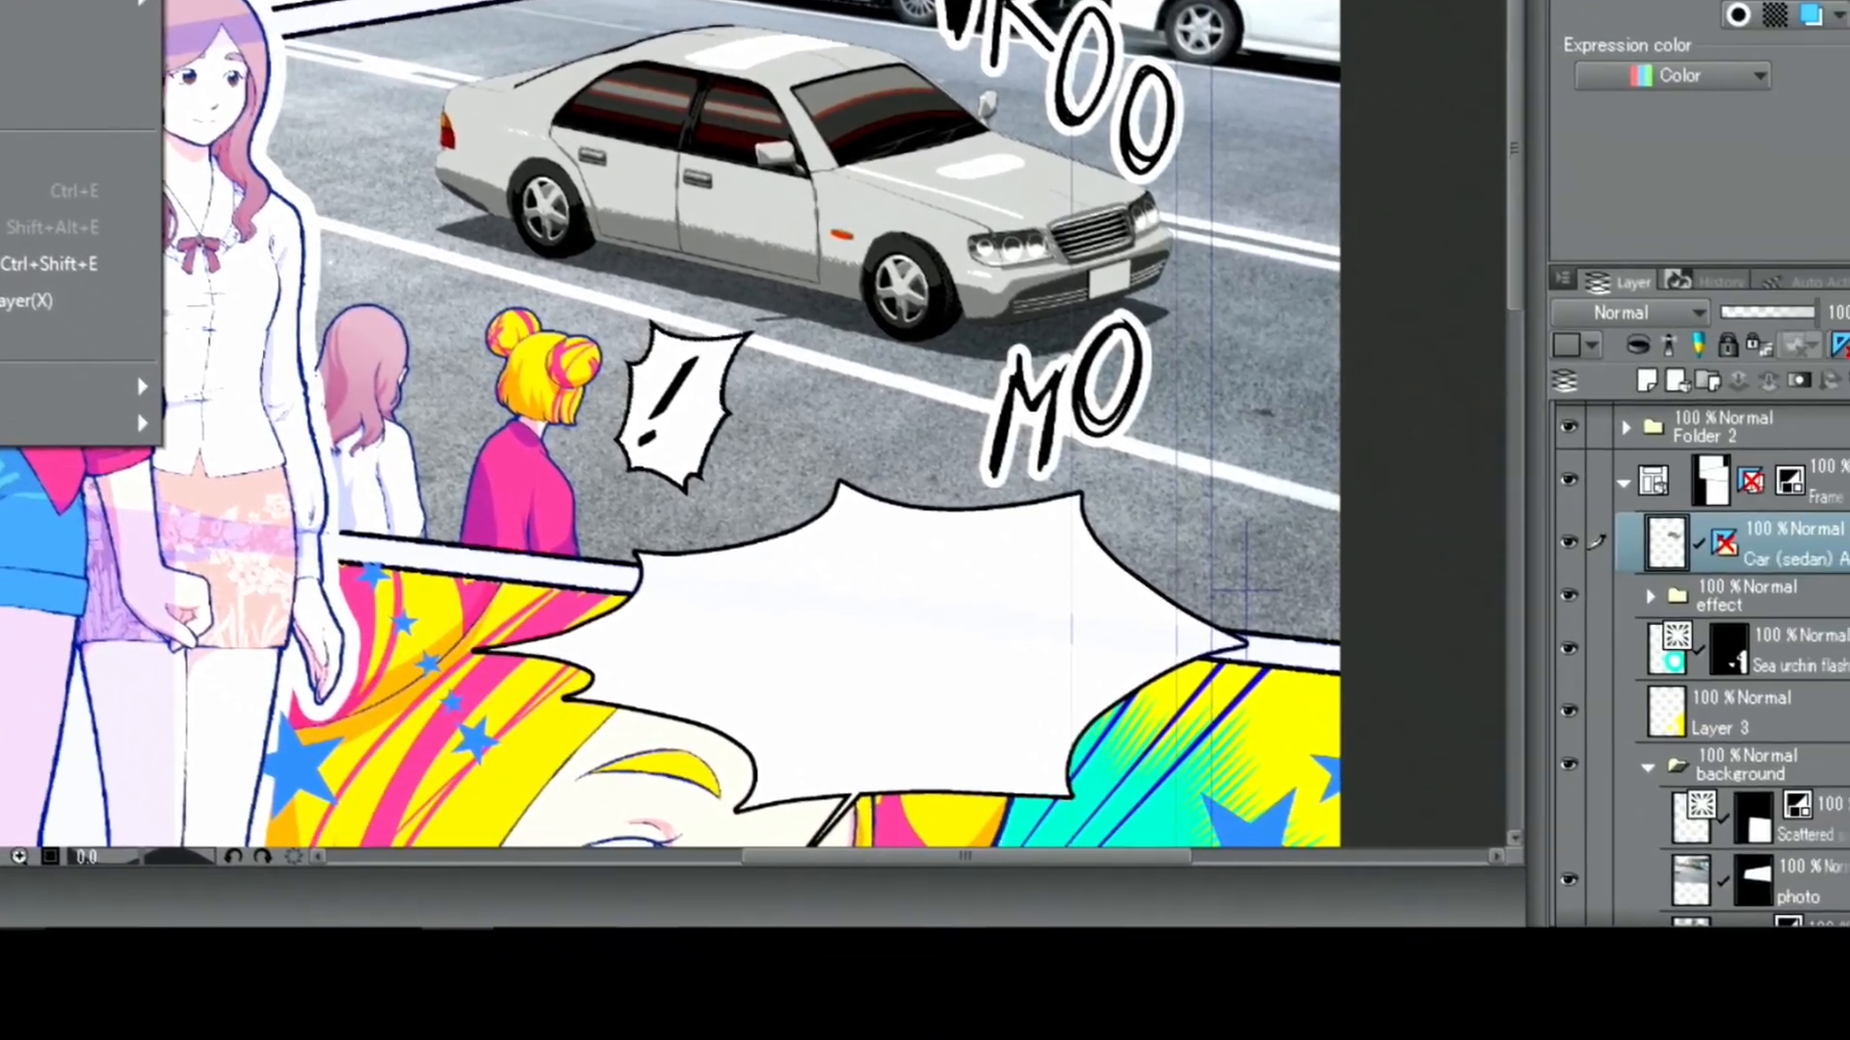
pyautogui.click(318, 204)
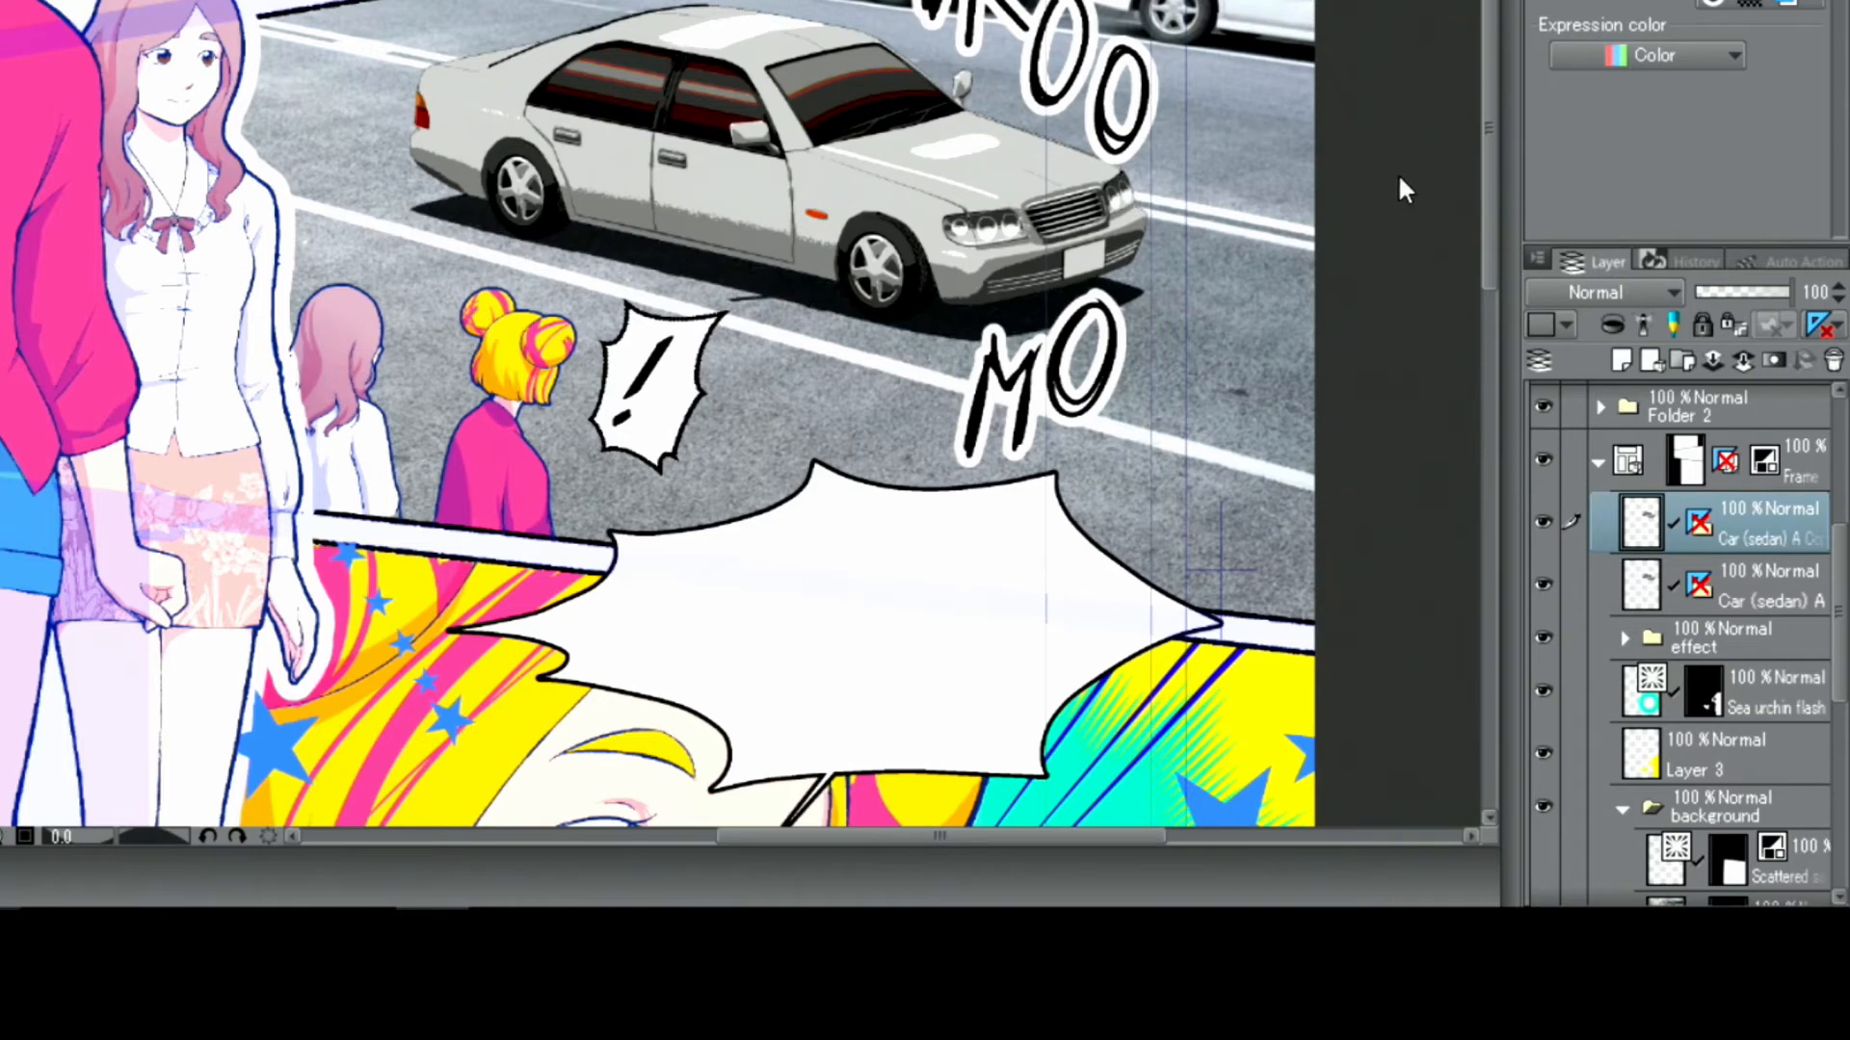
pyautogui.click(1610, 328)
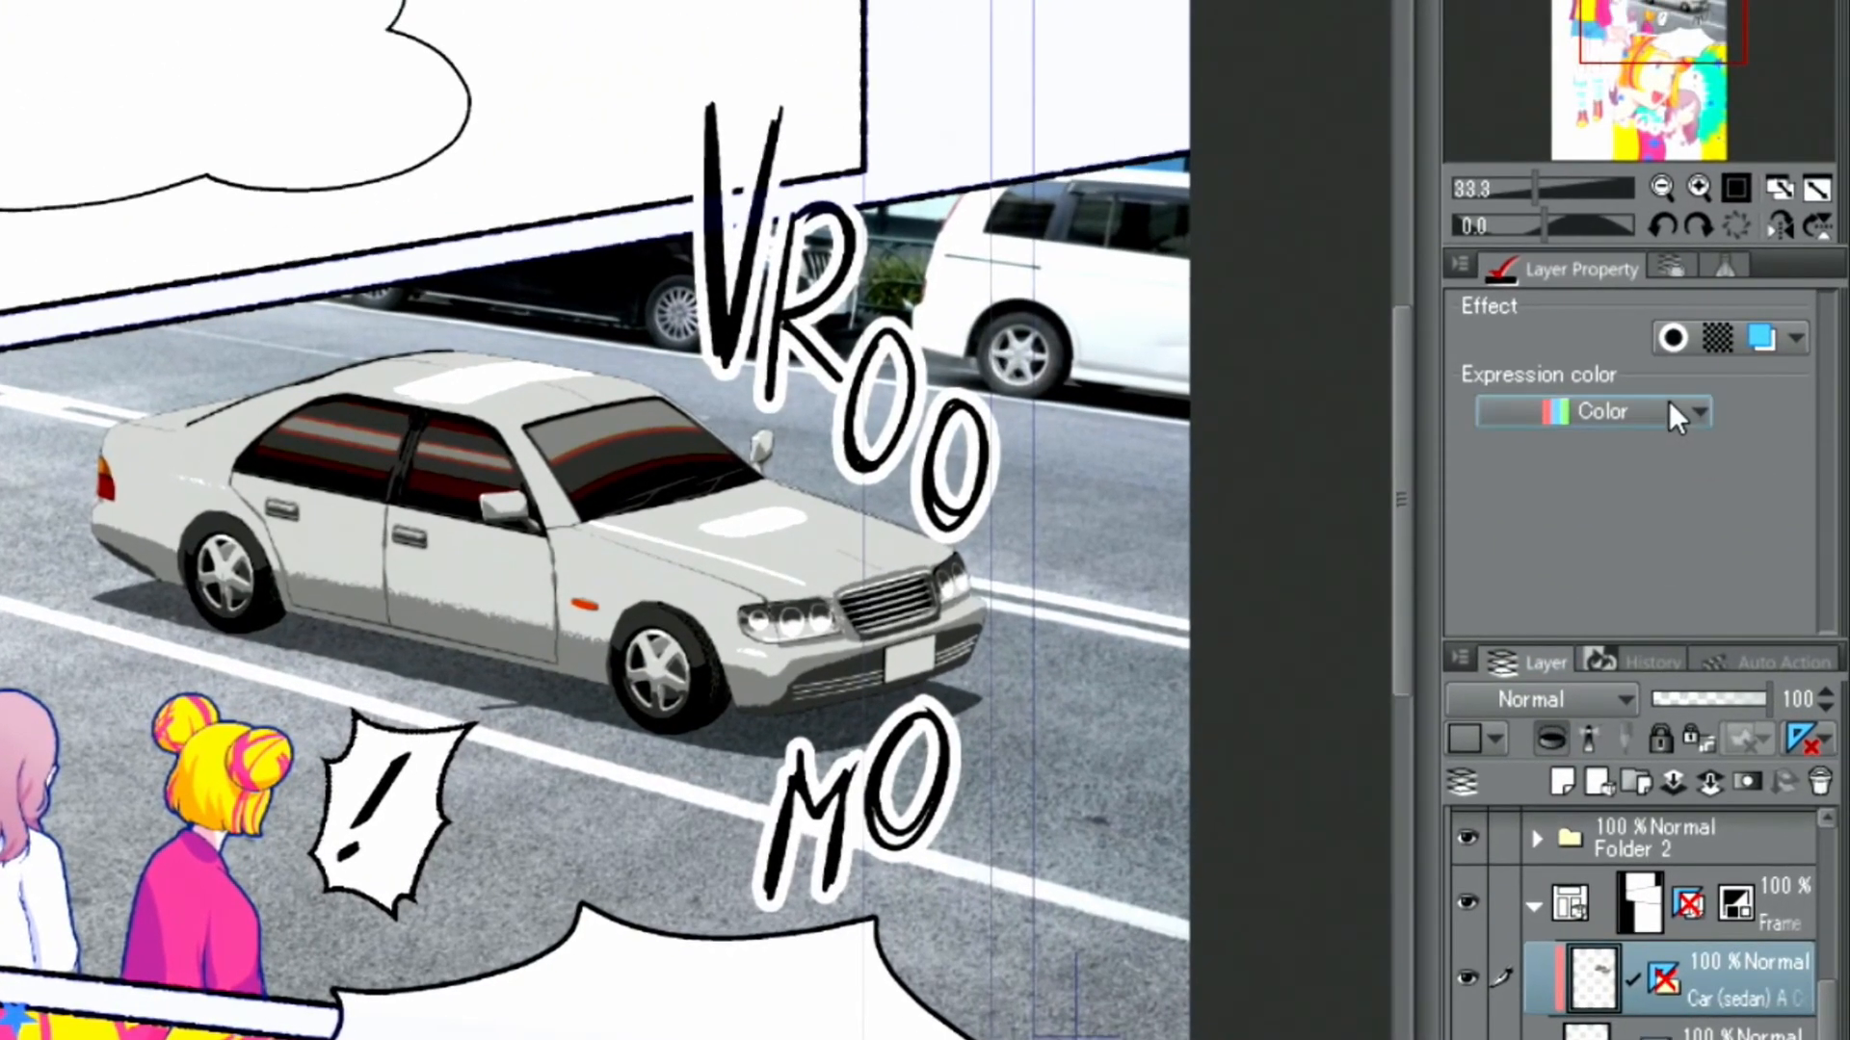
# Step: Set the car copy's expression color to Monochrome and limit it to black only
pyautogui.click(1711, 54)
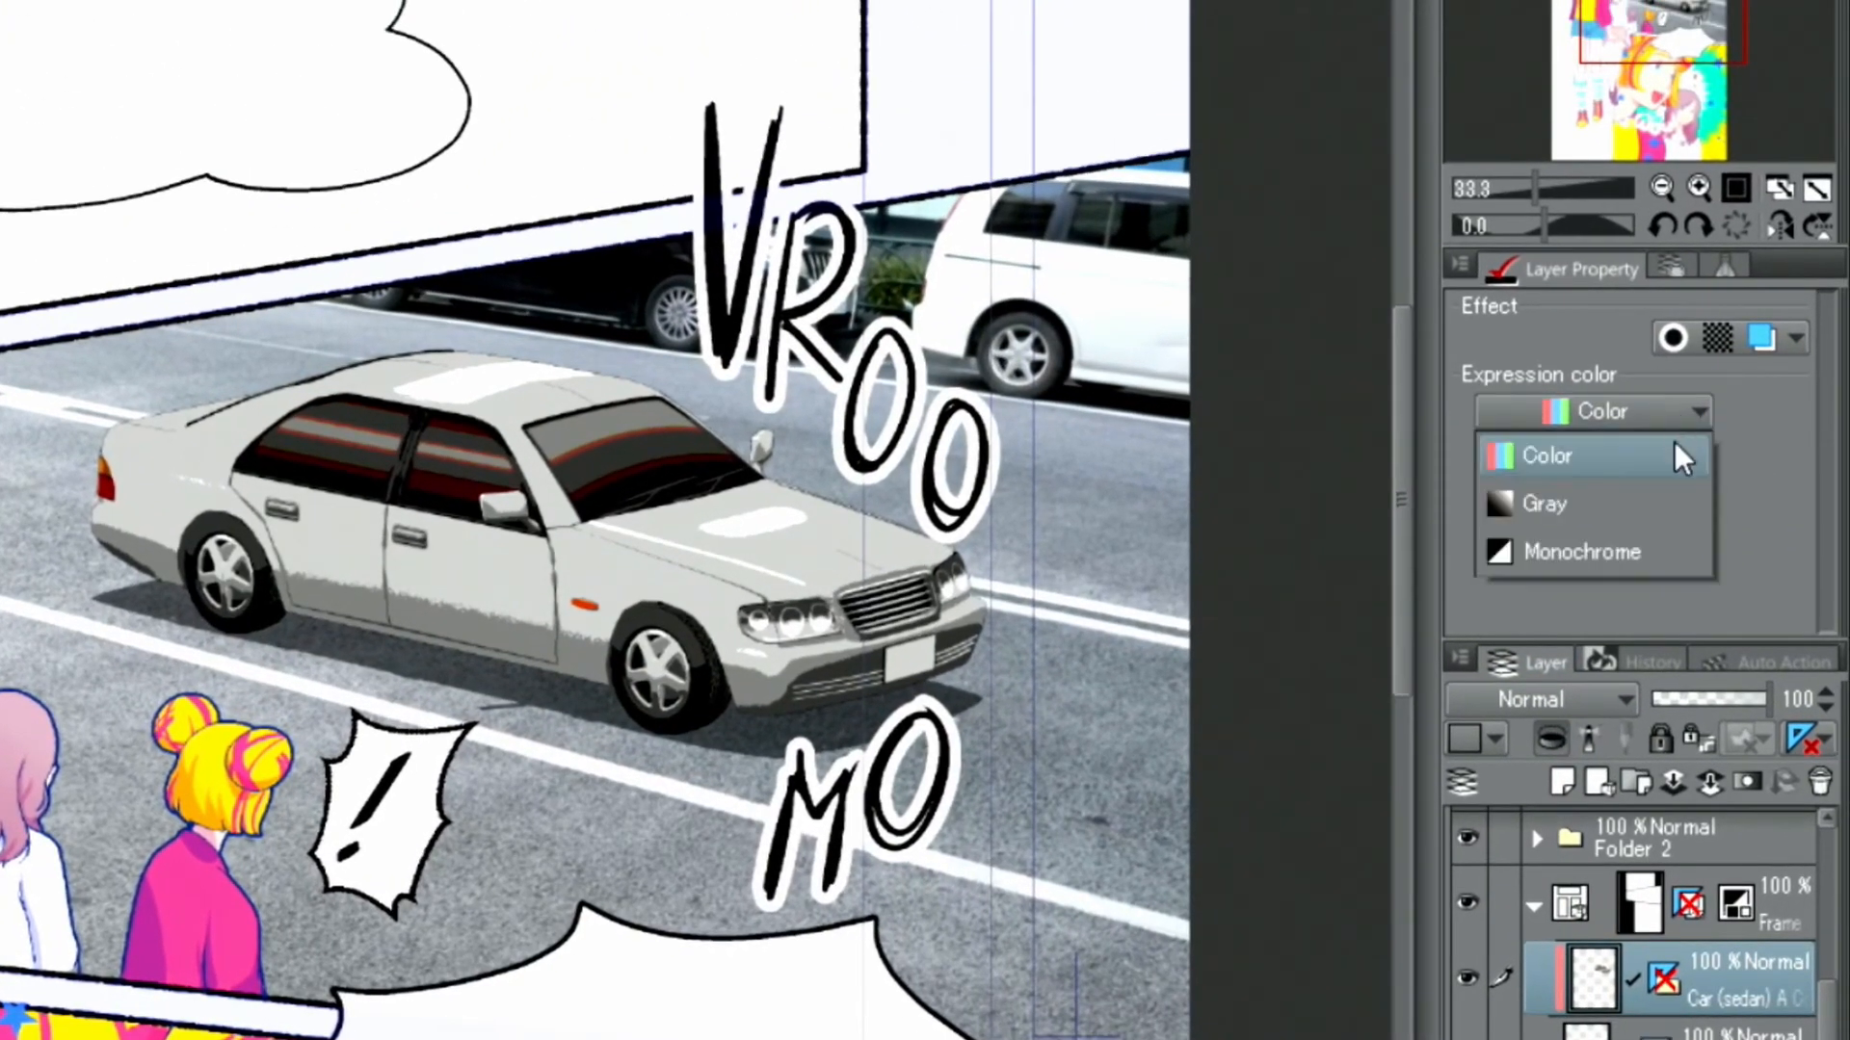
pyautogui.click(1640, 544)
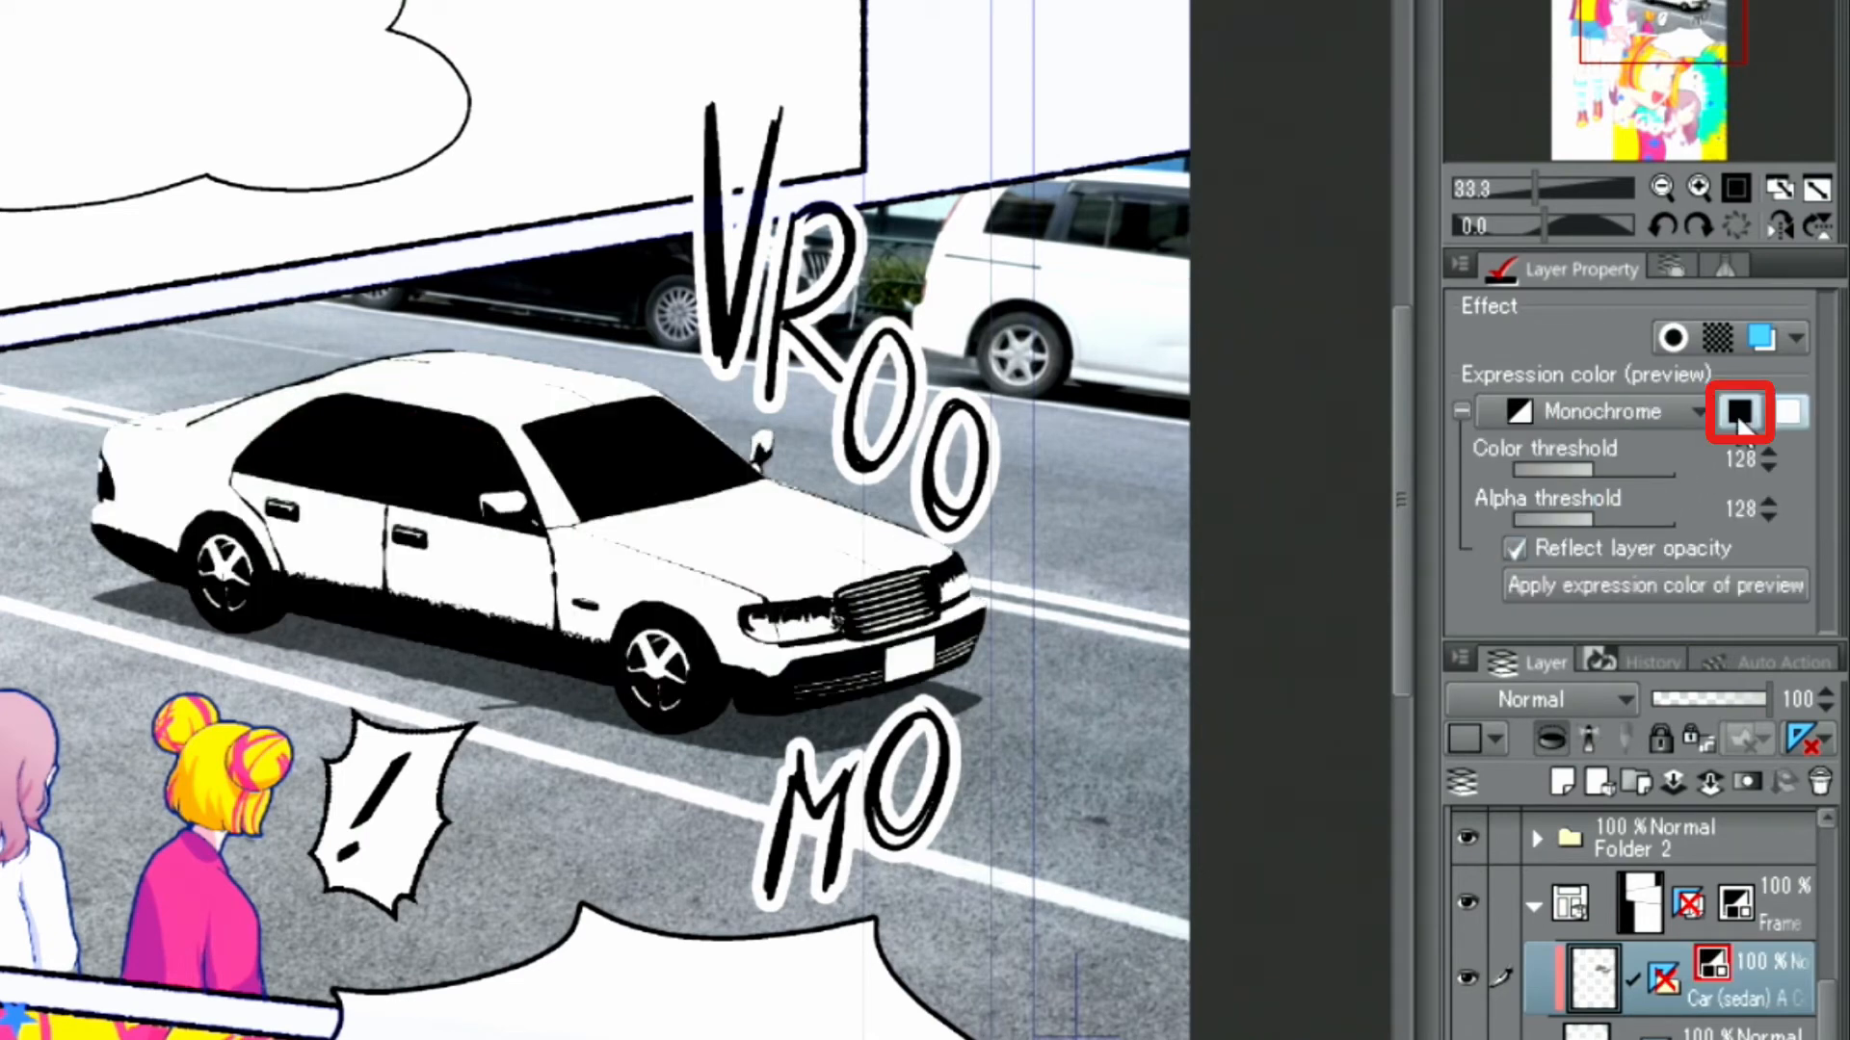
pyautogui.click(1736, 413)
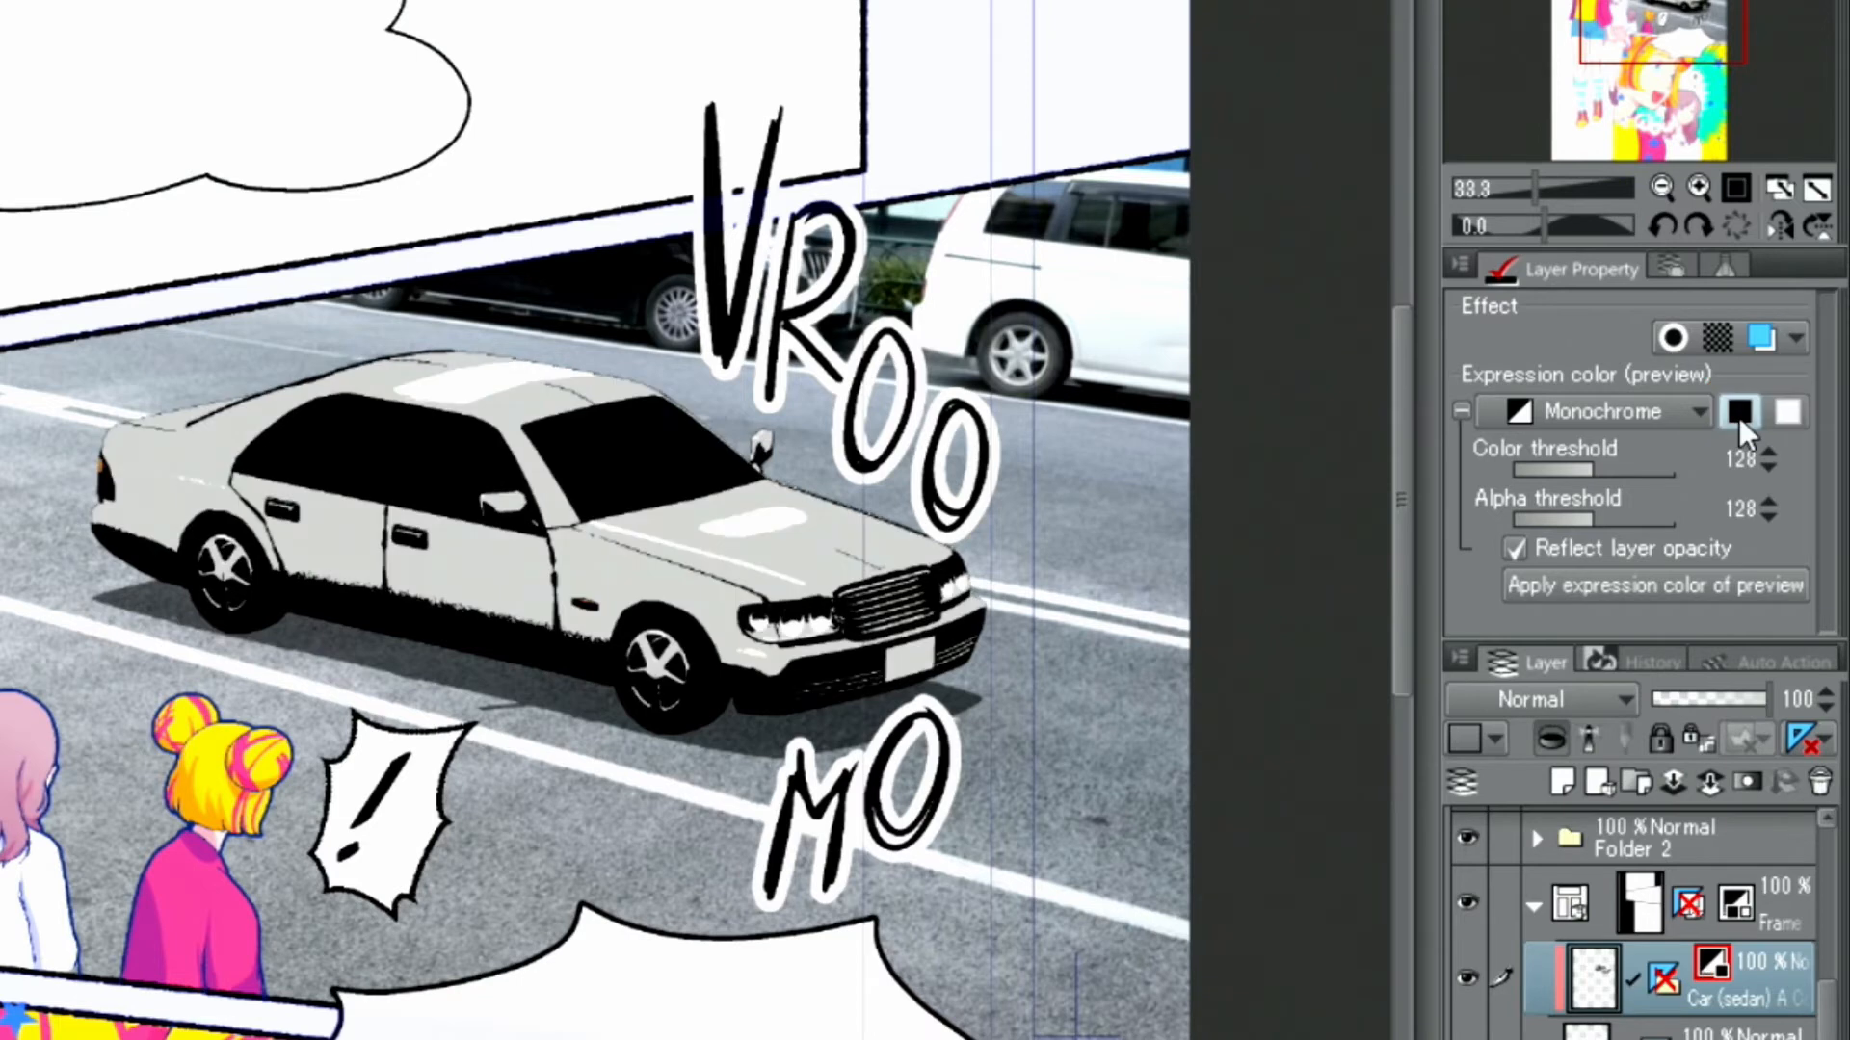
# Step: Set the car copy's color threshold to 124 and give it a dark navy blue layer color
pyautogui.click(1763, 468)
pyautogui.click(1763, 468)
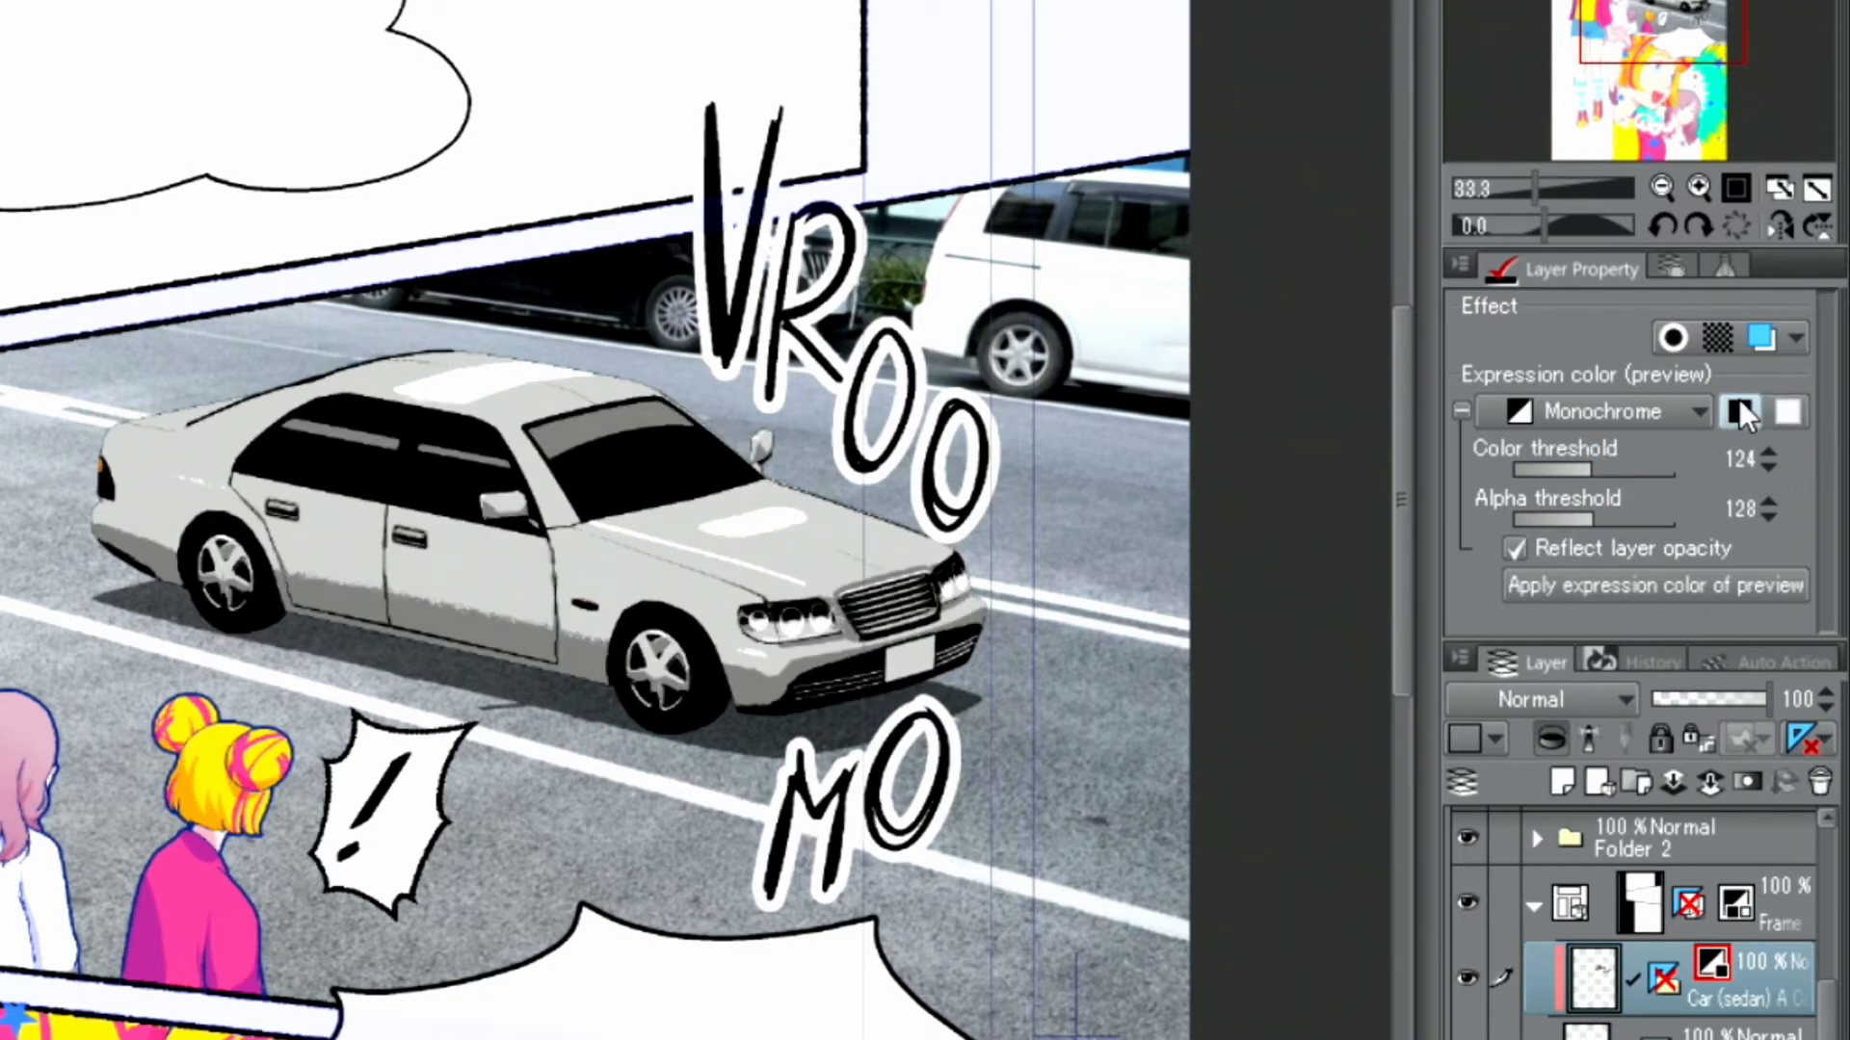
pyautogui.click(1759, 334)
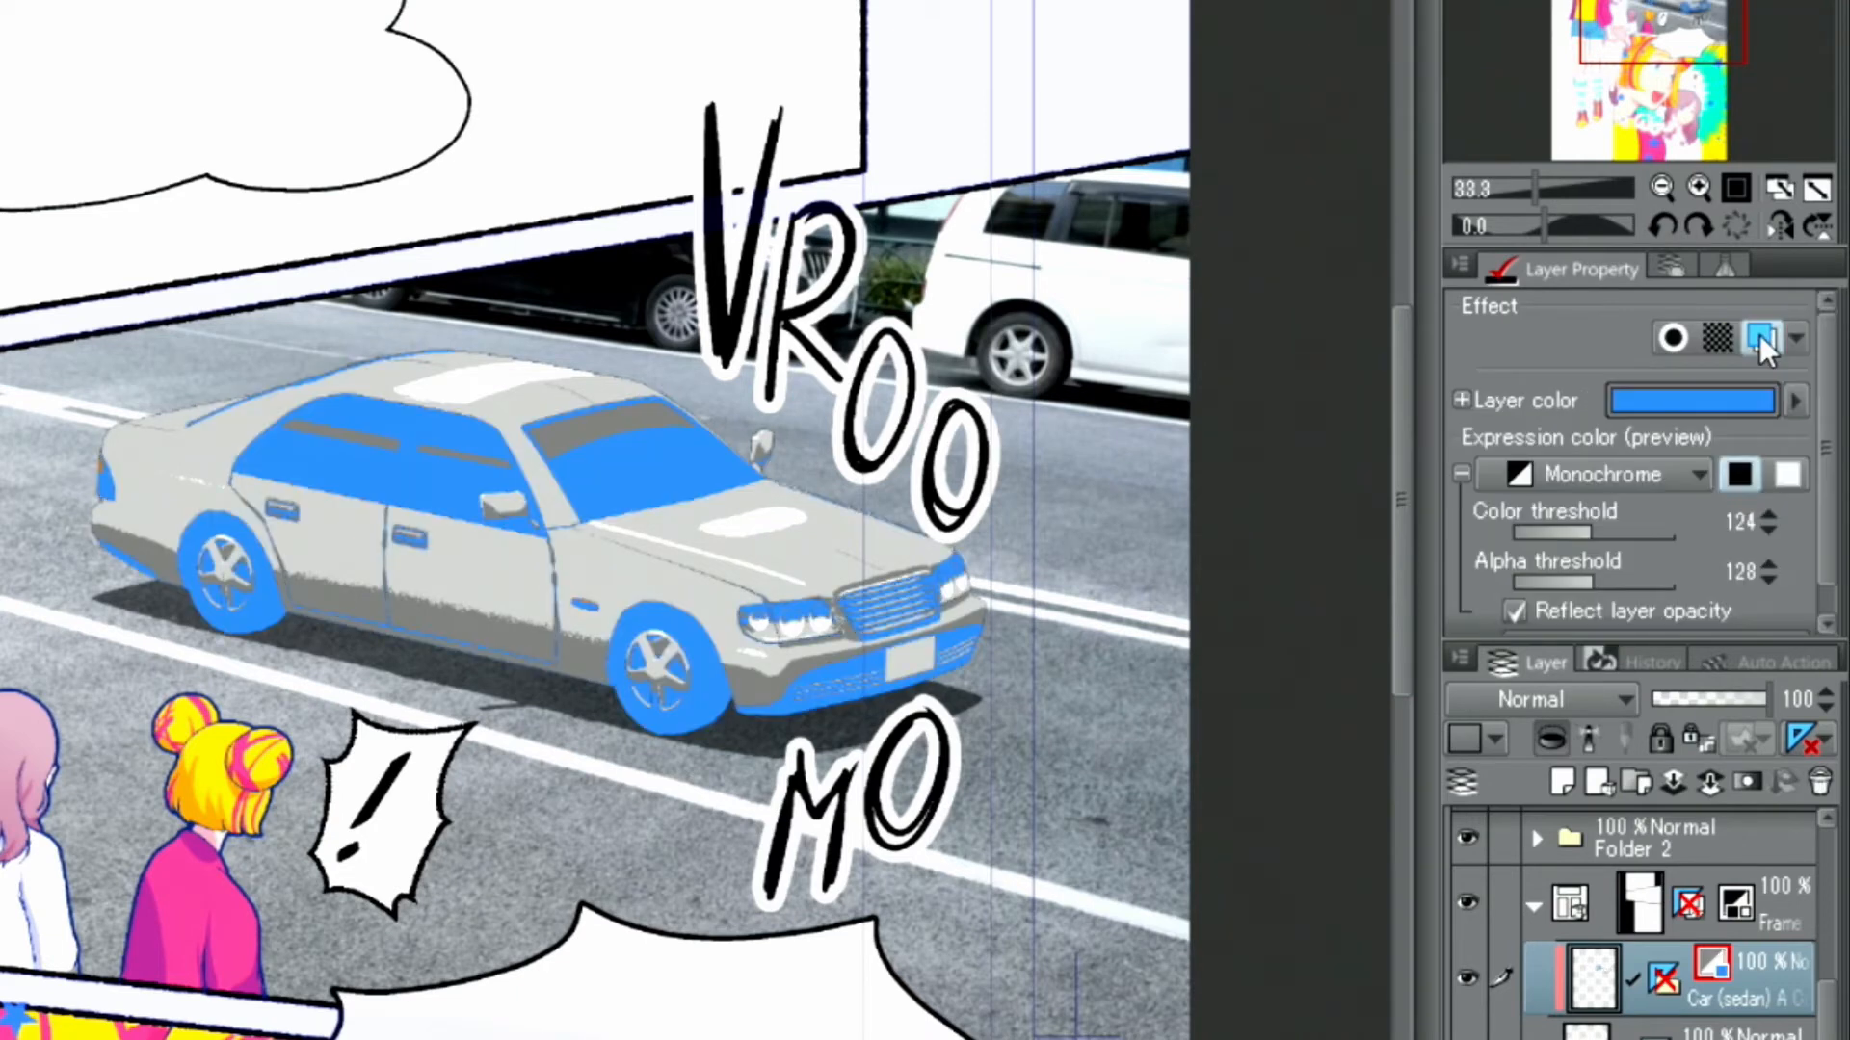
pyautogui.click(1794, 401)
pyautogui.click(978, 567)
pyautogui.click(1012, 622)
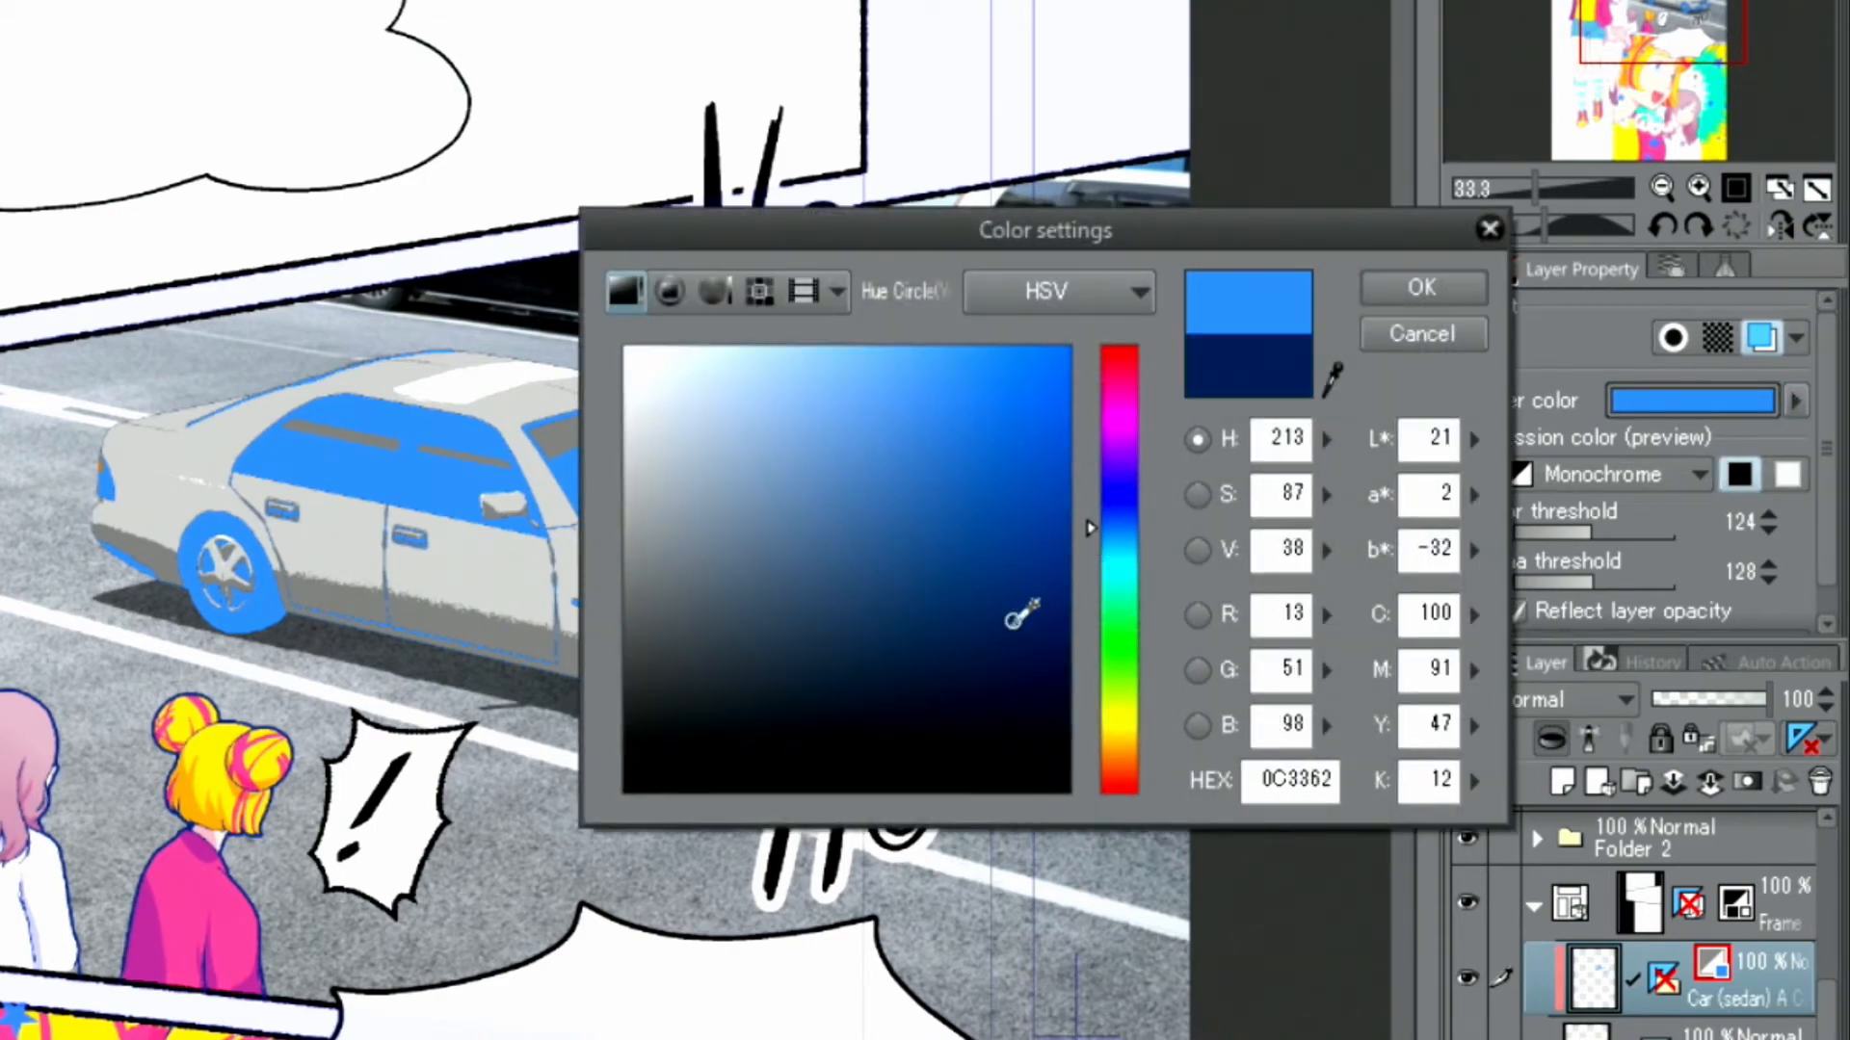
pyautogui.click(1410, 288)
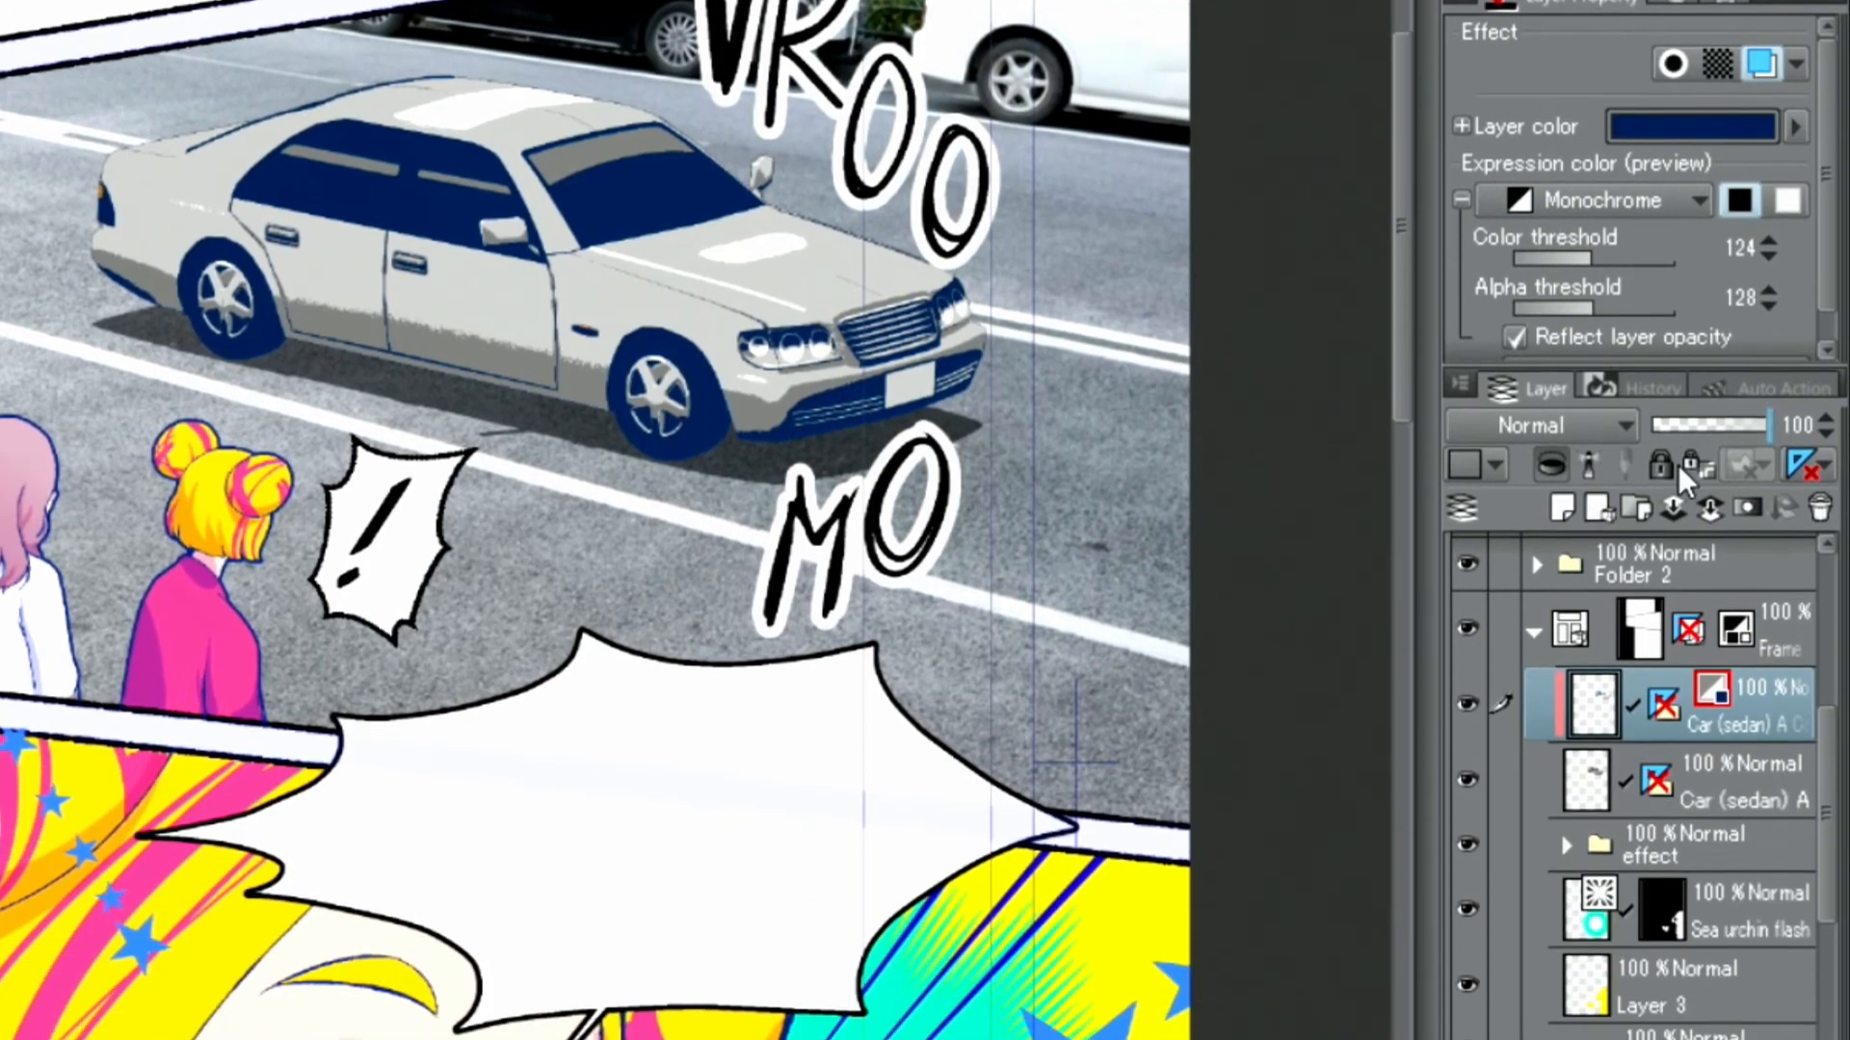
# Step: Add a new layer directly above the lower Car (sedan) A layer
pyautogui.click(1725, 1035)
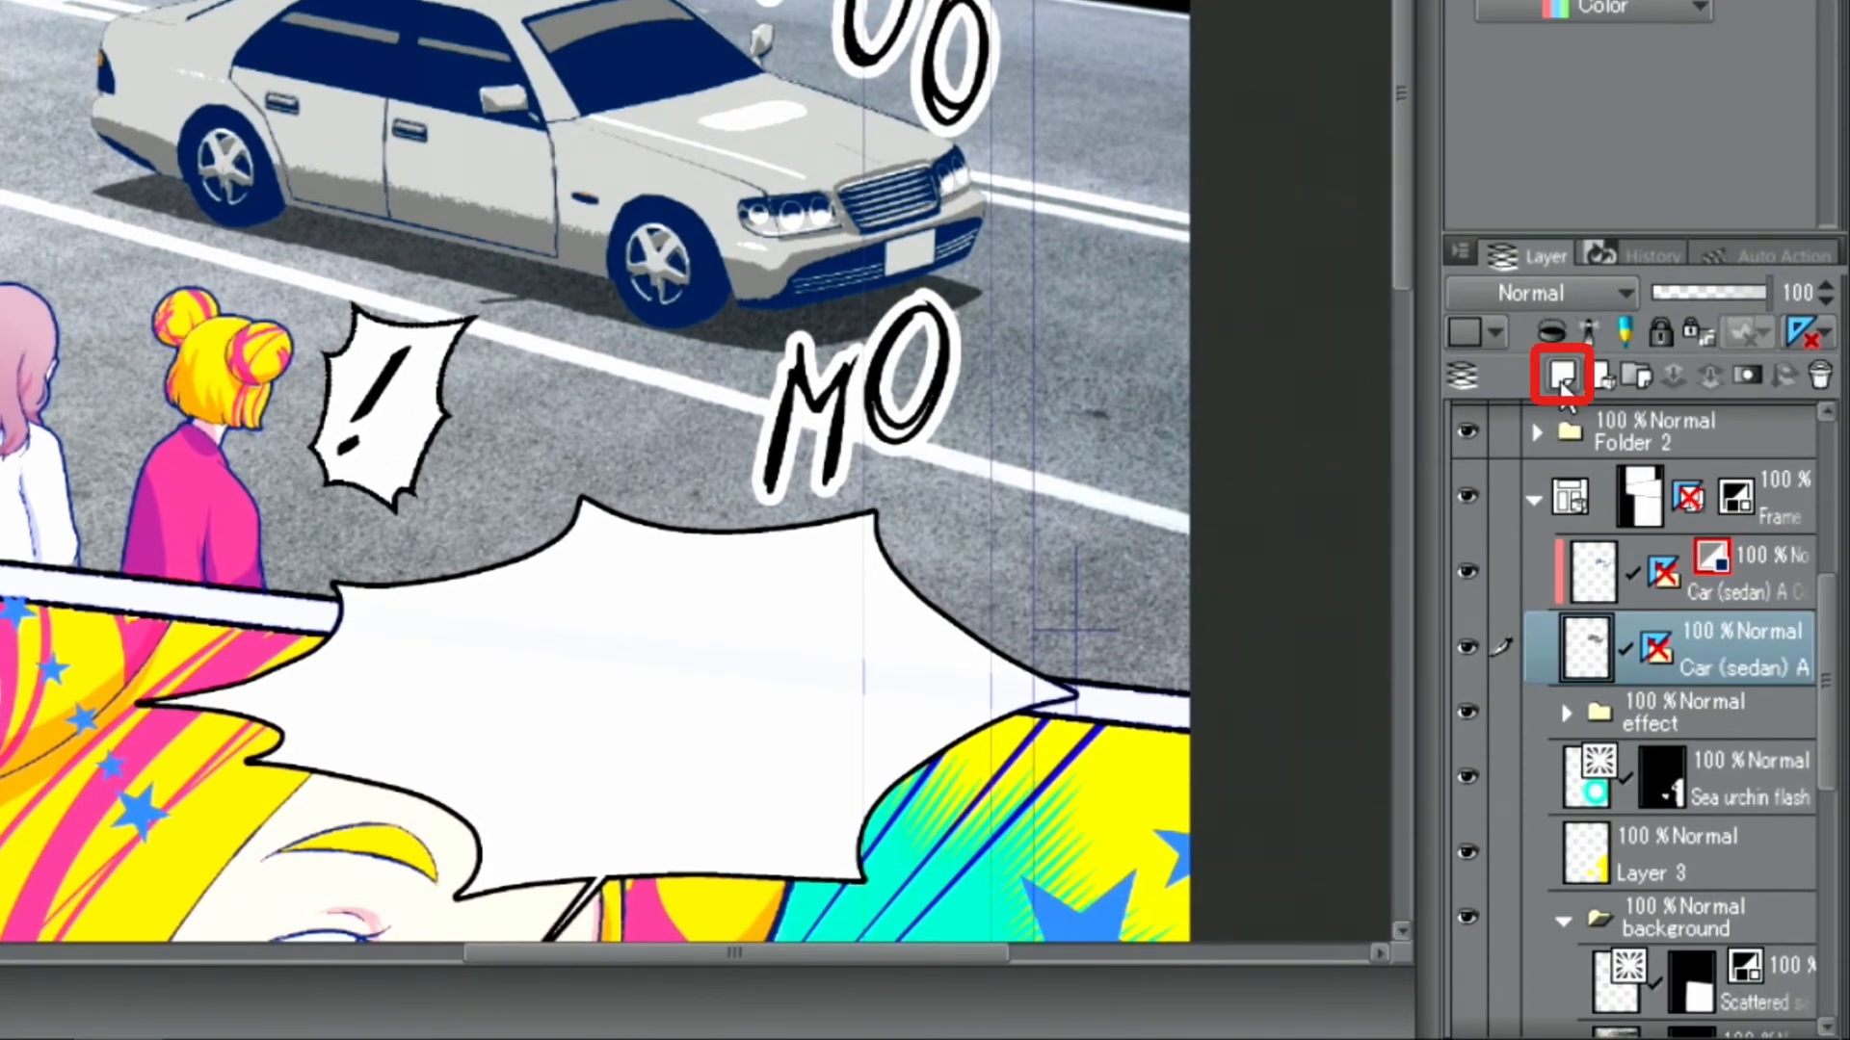
pyautogui.click(1562, 378)
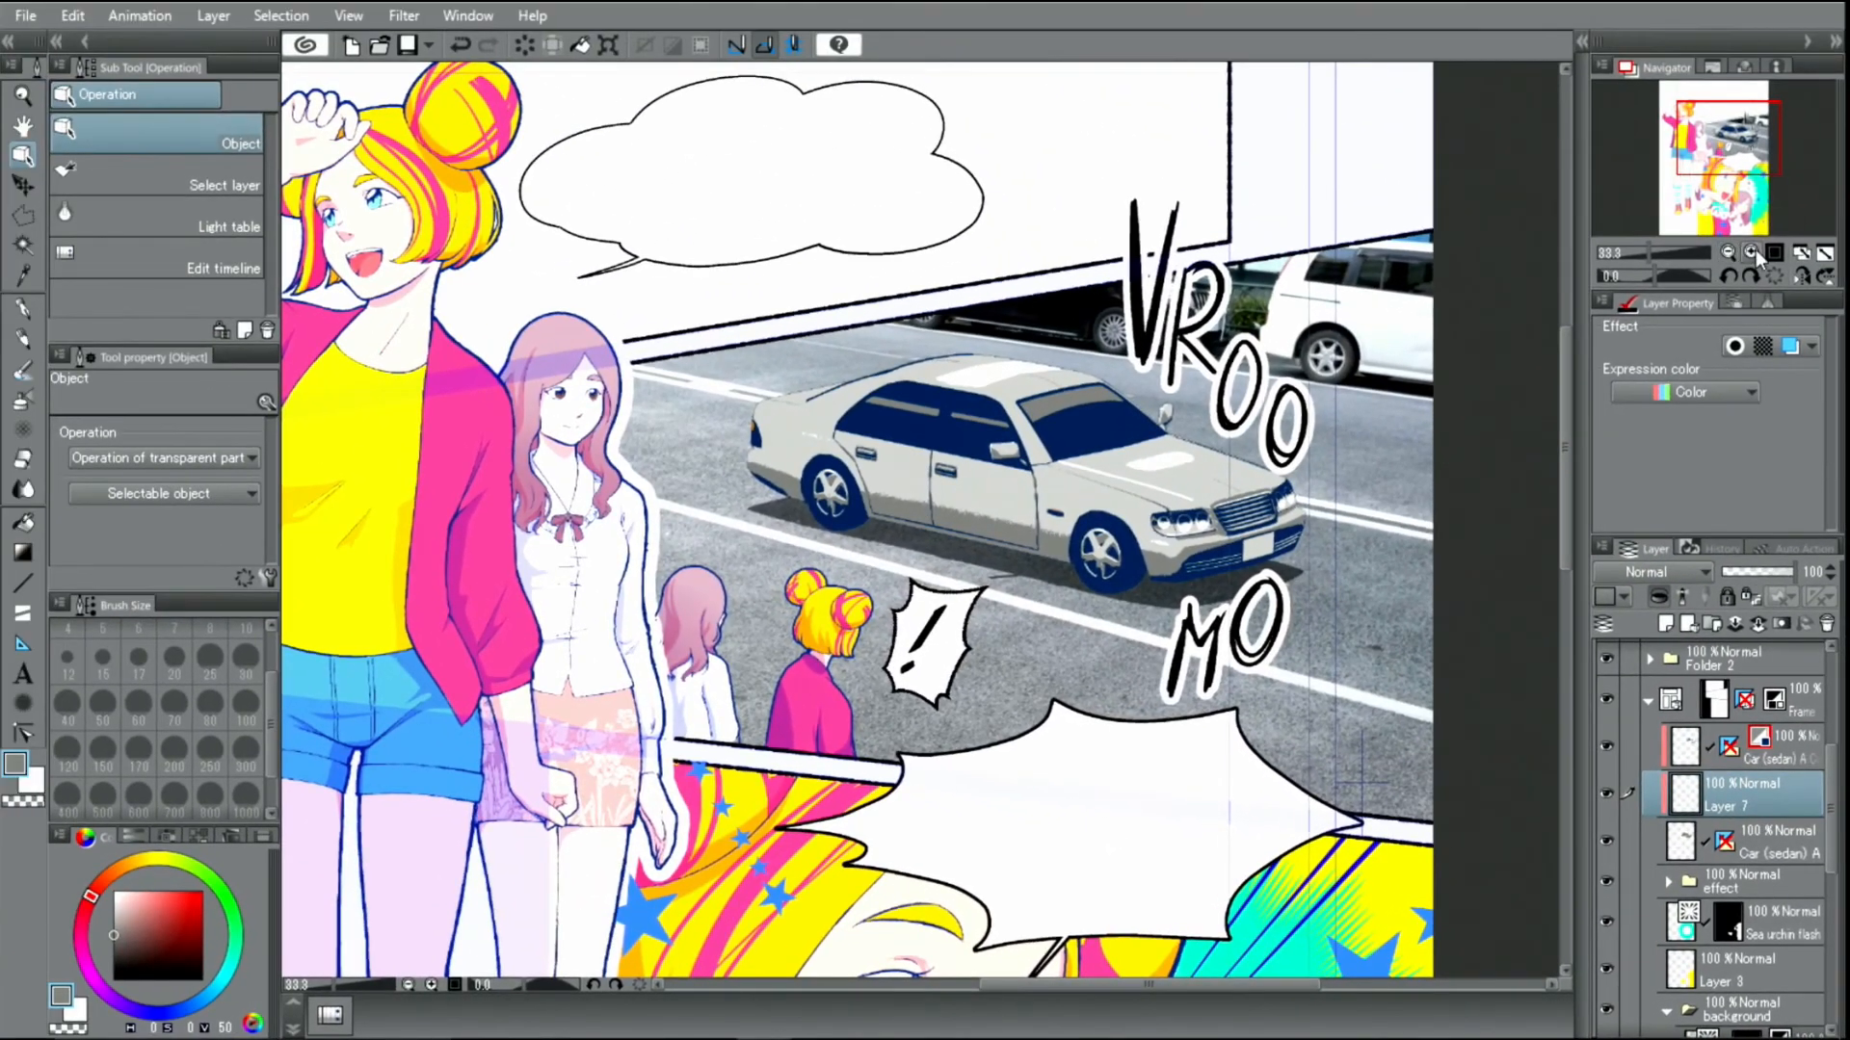
pyautogui.click(1756, 251)
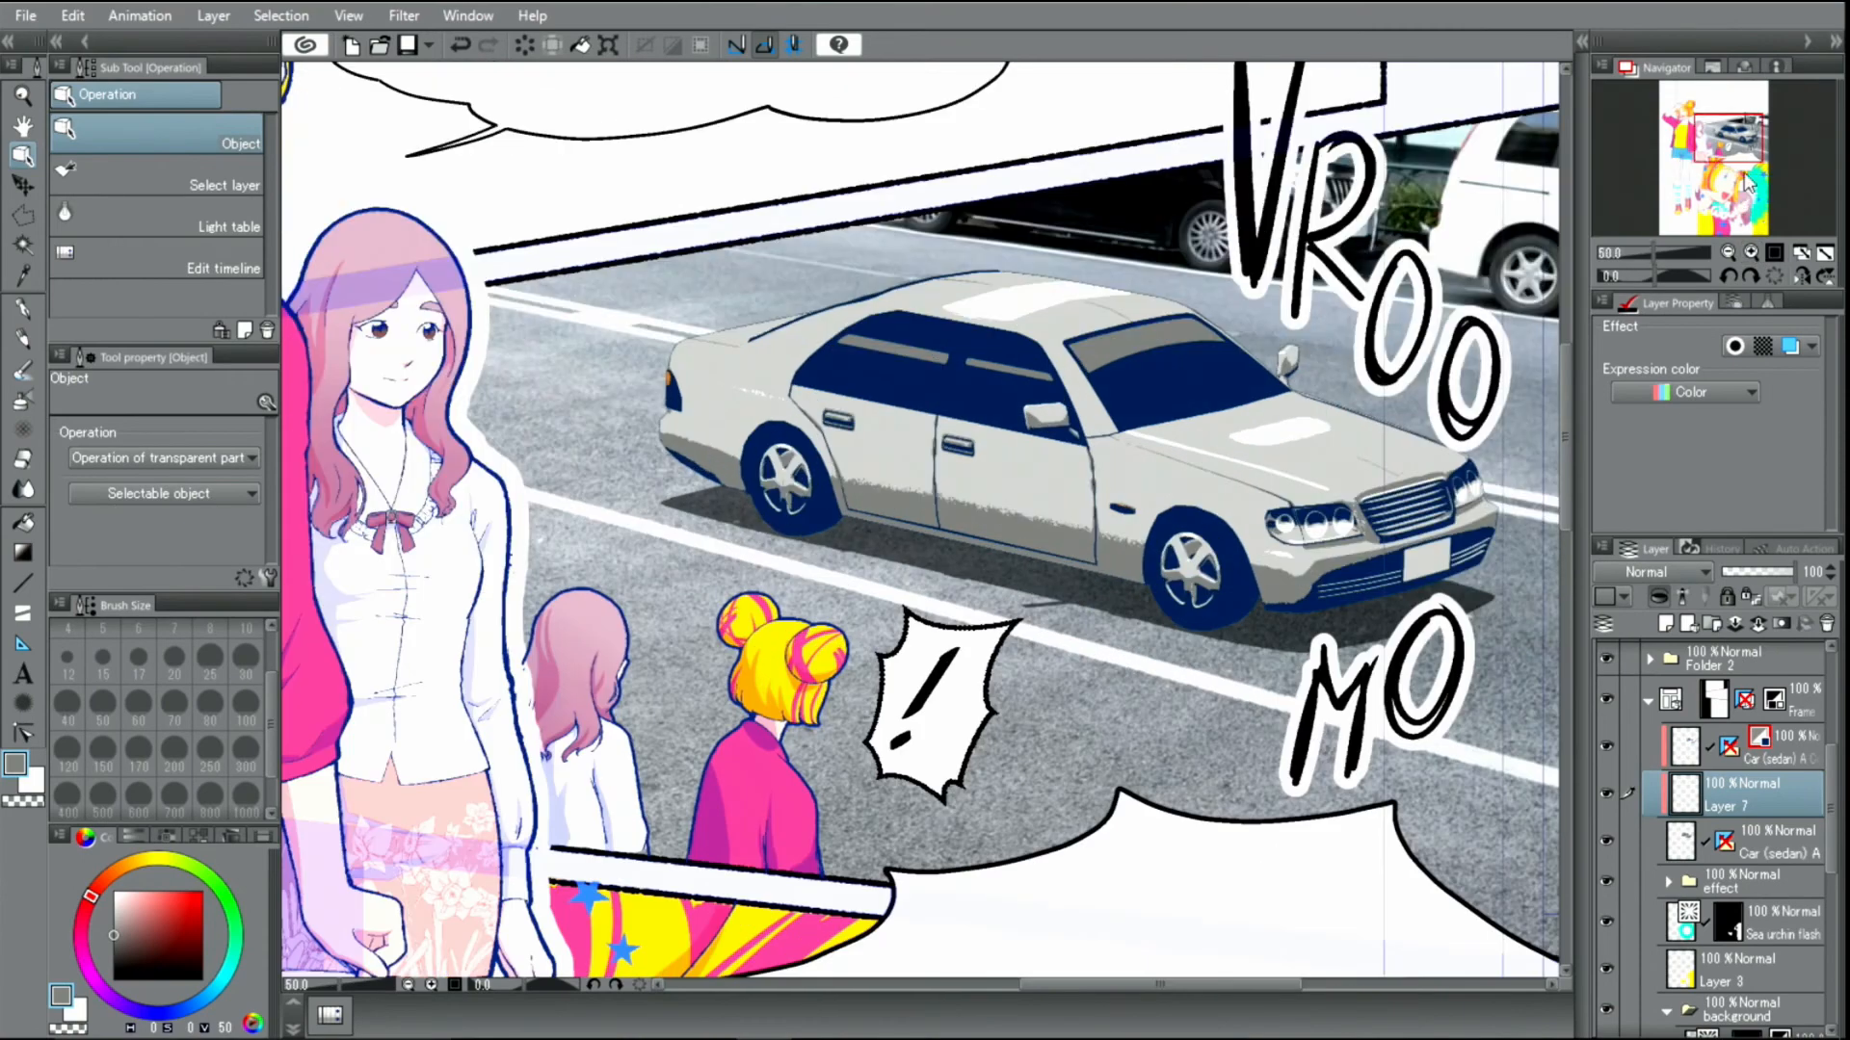
pyautogui.moveTo(1725, 137); pyautogui.dragTo(1731, 135)
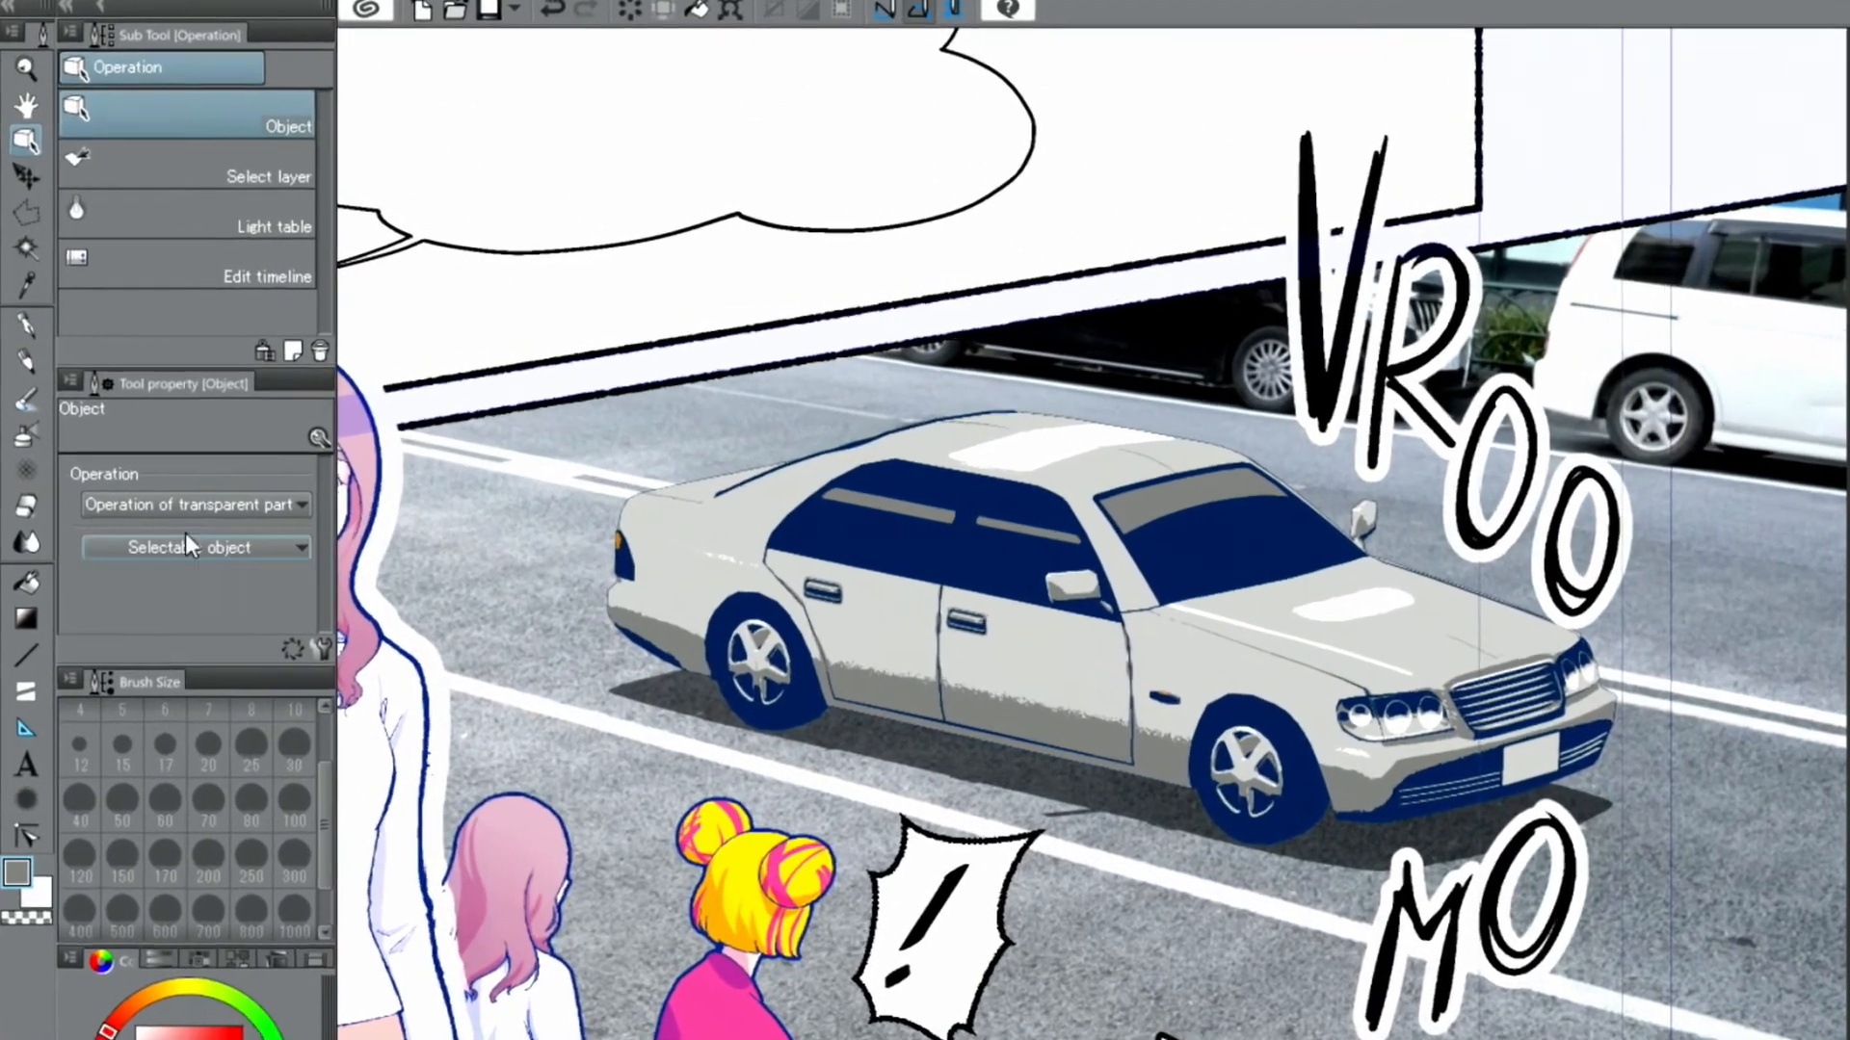
# Step: Reshape the white hood highlight and clean up the rear fender highlight using the Mapping pen in white and the Hard eraser
pyautogui.click(23, 276)
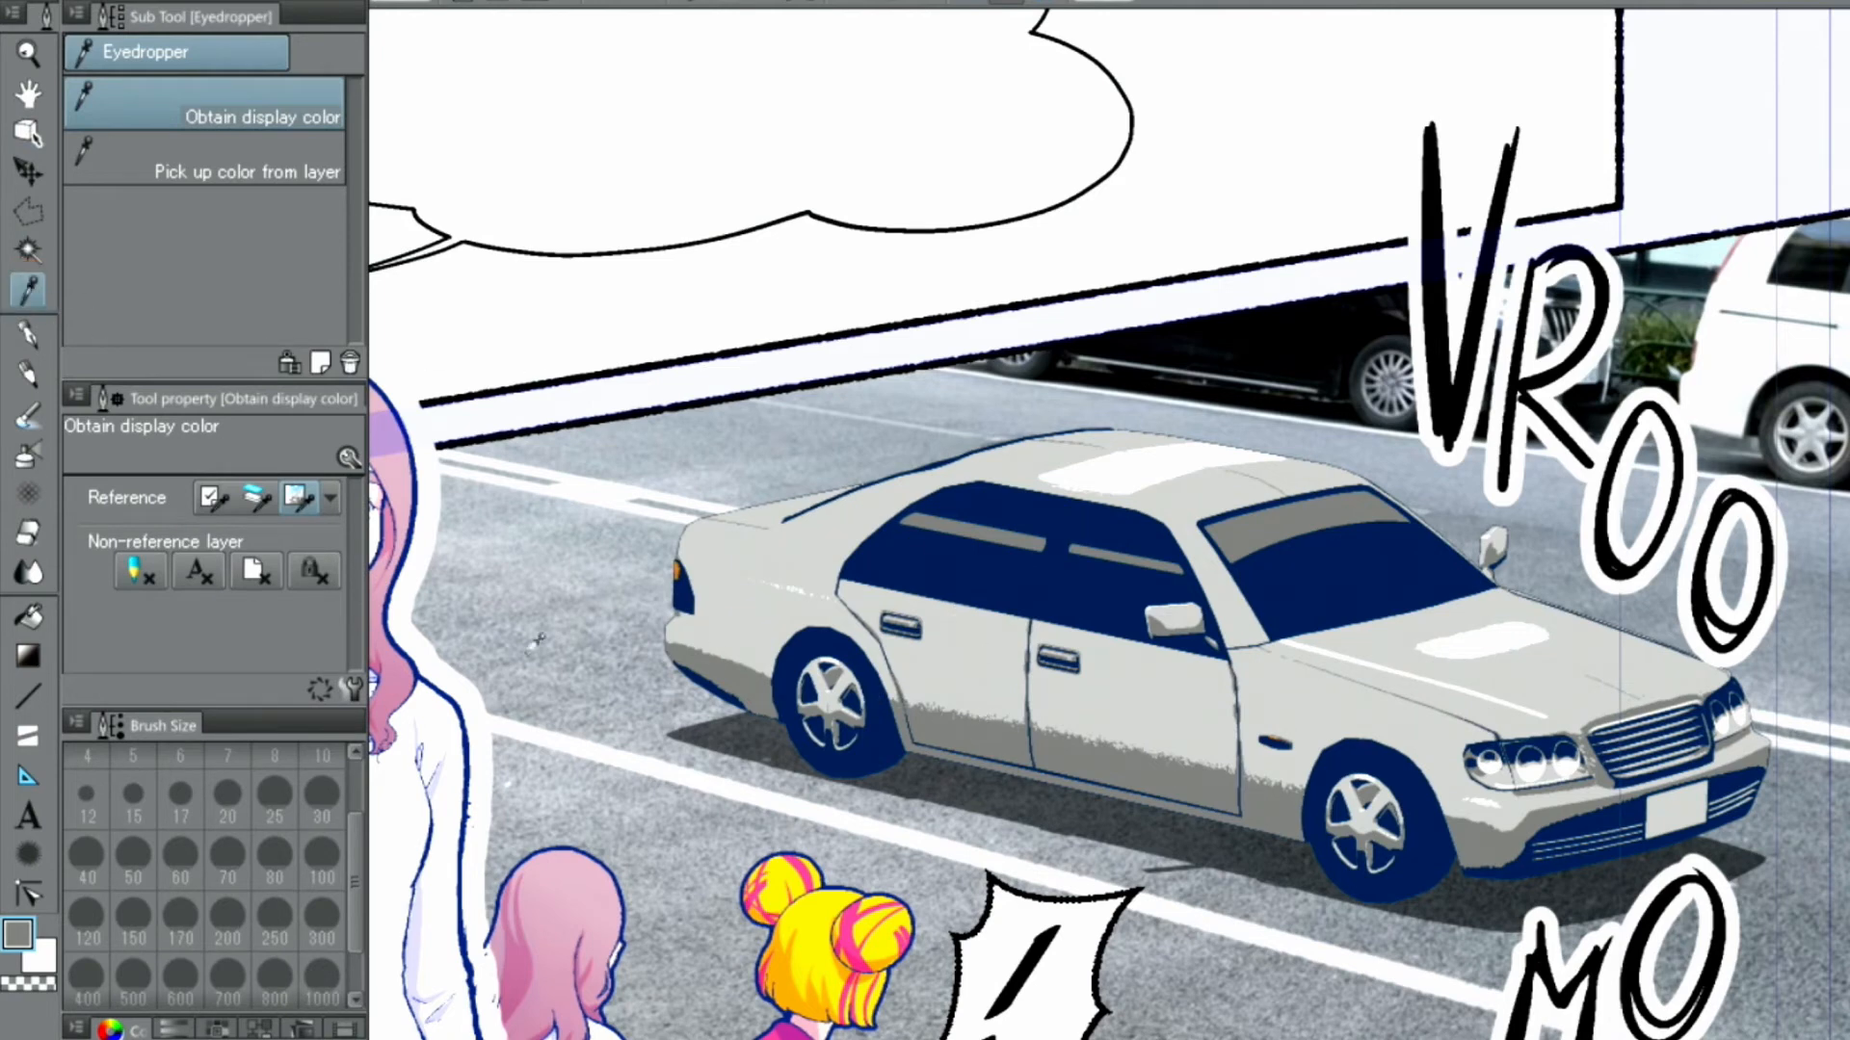
pyautogui.click(31, 334)
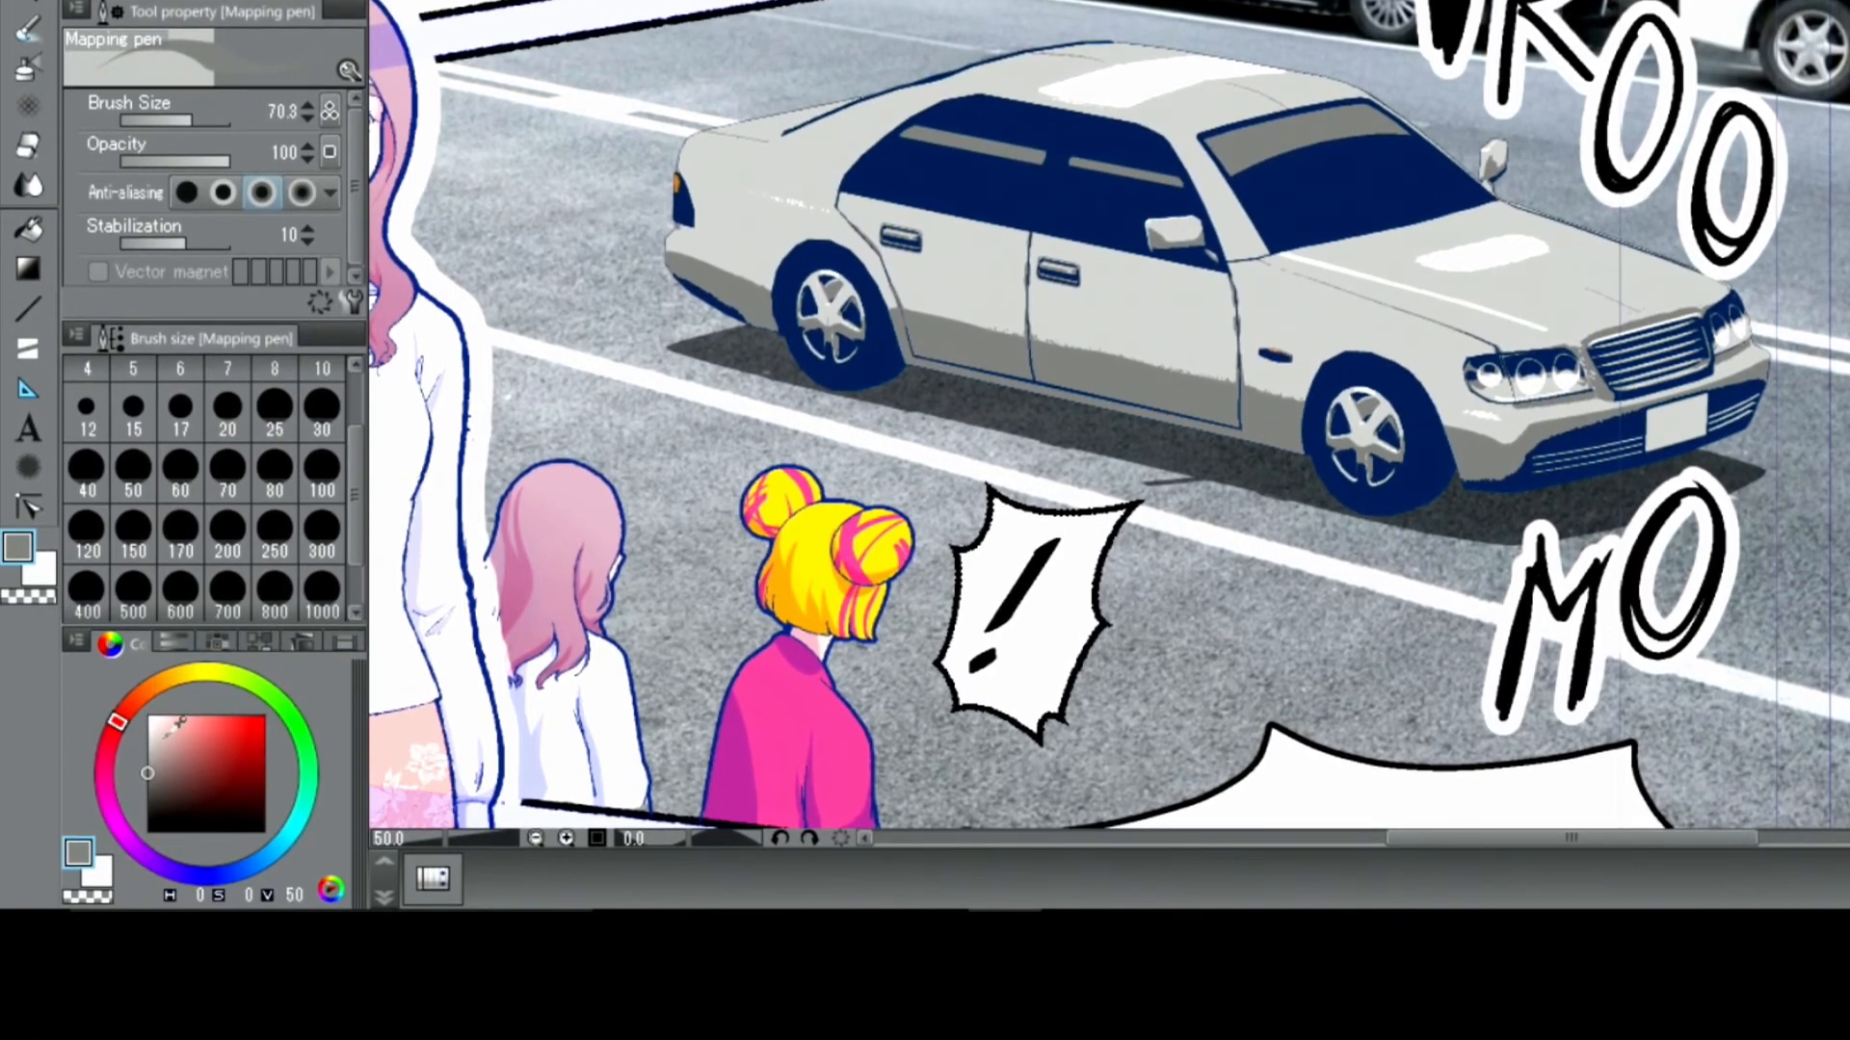
pyautogui.click(147, 715)
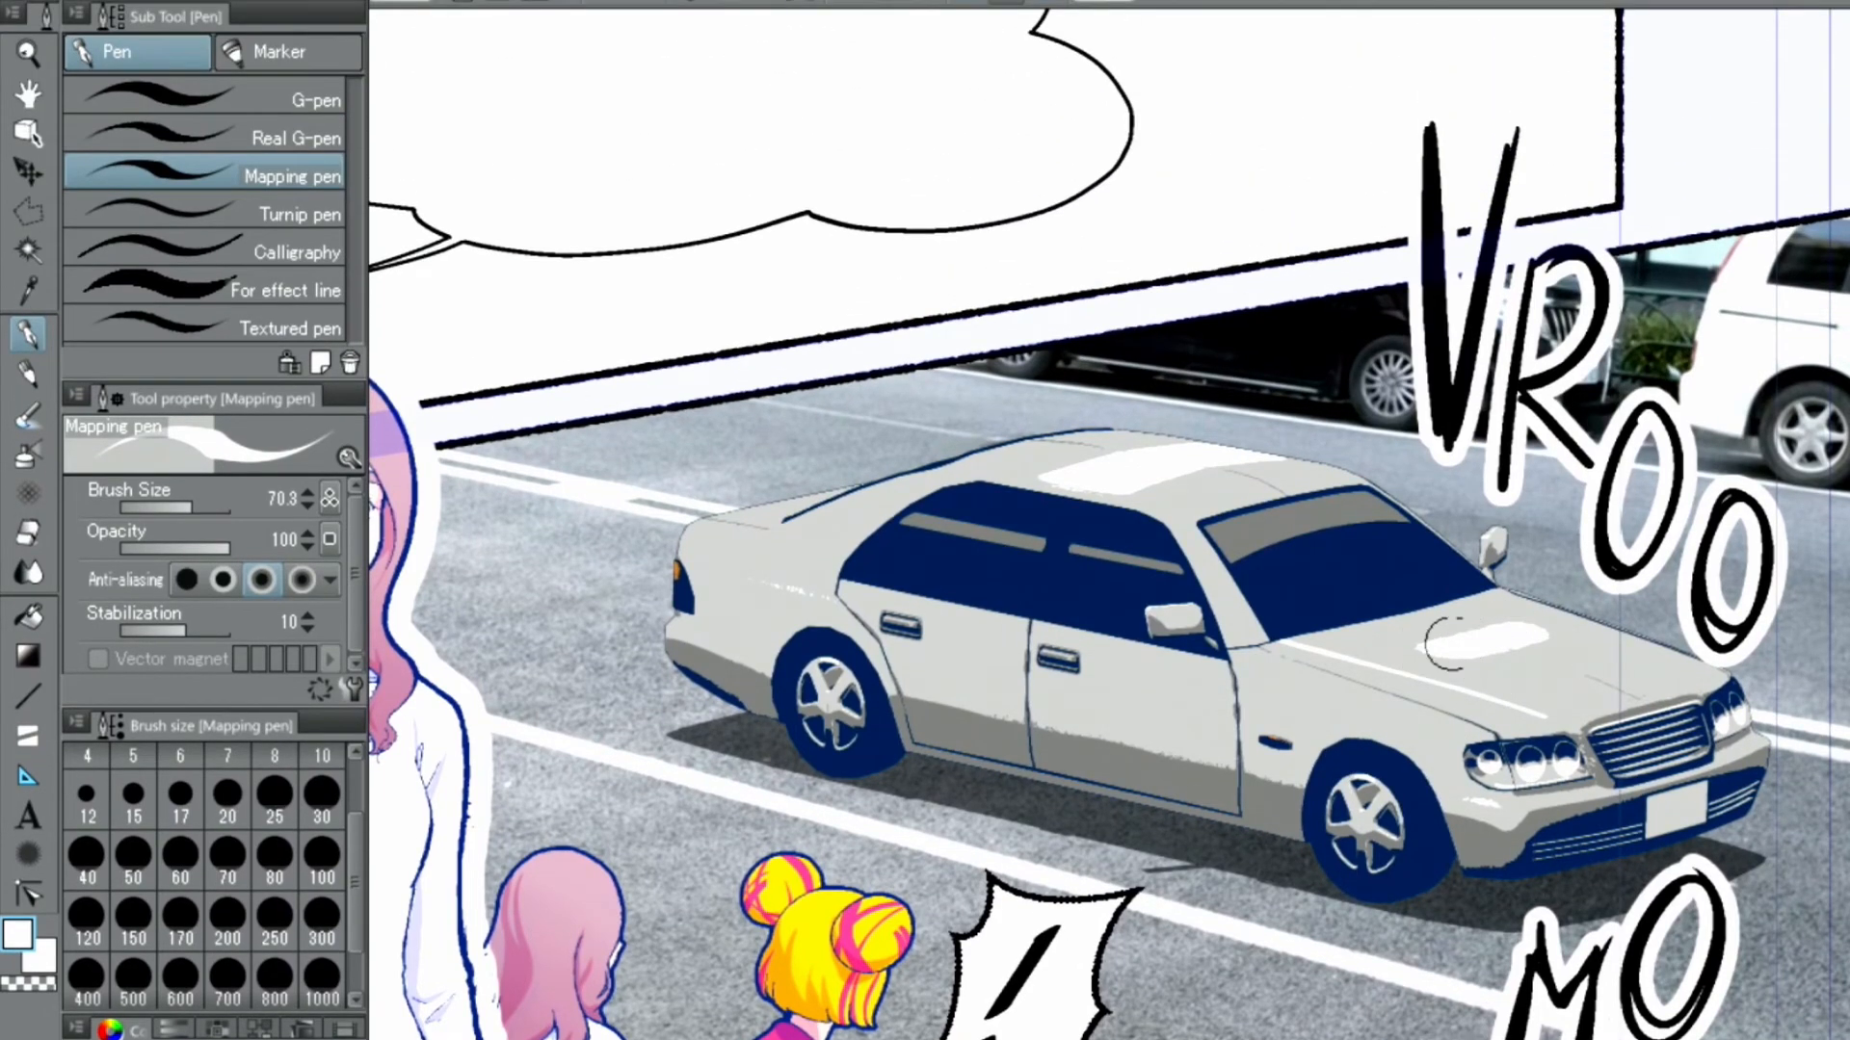
pyautogui.moveTo(1484, 655)
pyautogui.mouseDown()
pyautogui.moveTo(1533, 638)
pyautogui.moveTo(1512, 643)
pyautogui.mouseUp()
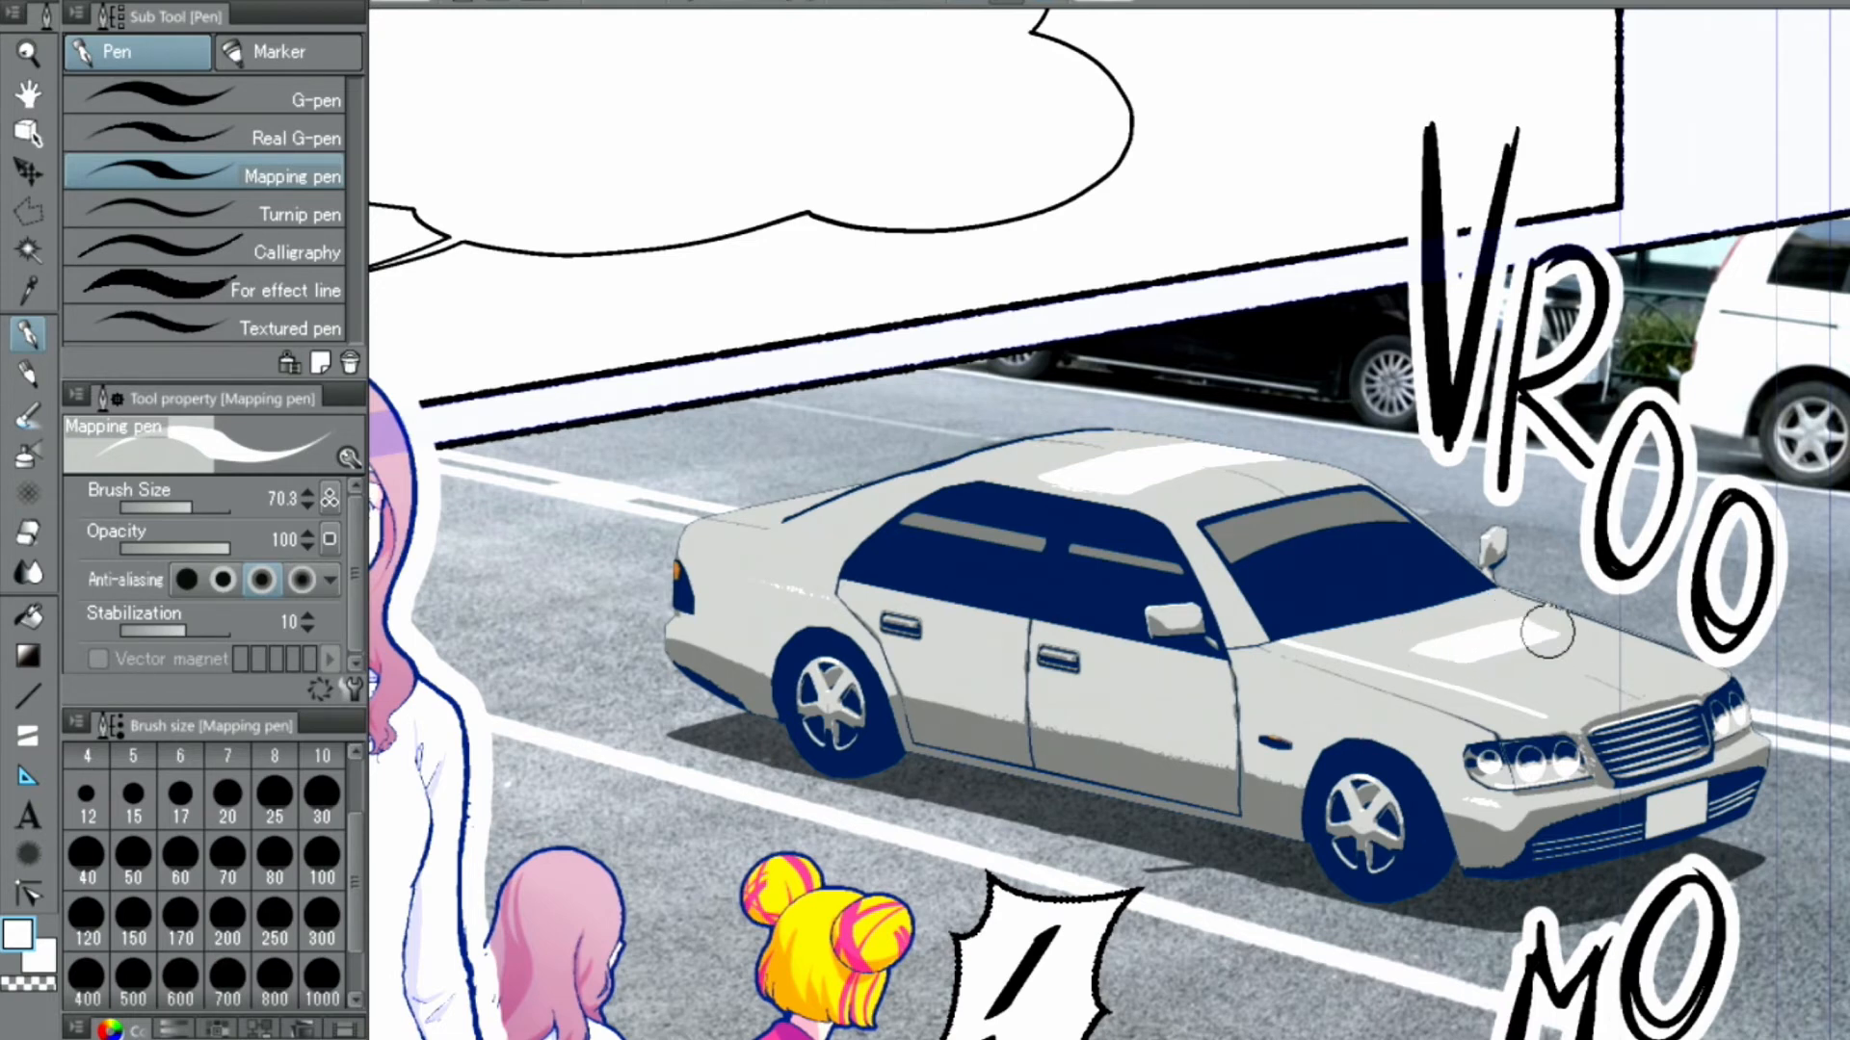
pyautogui.click(28, 533)
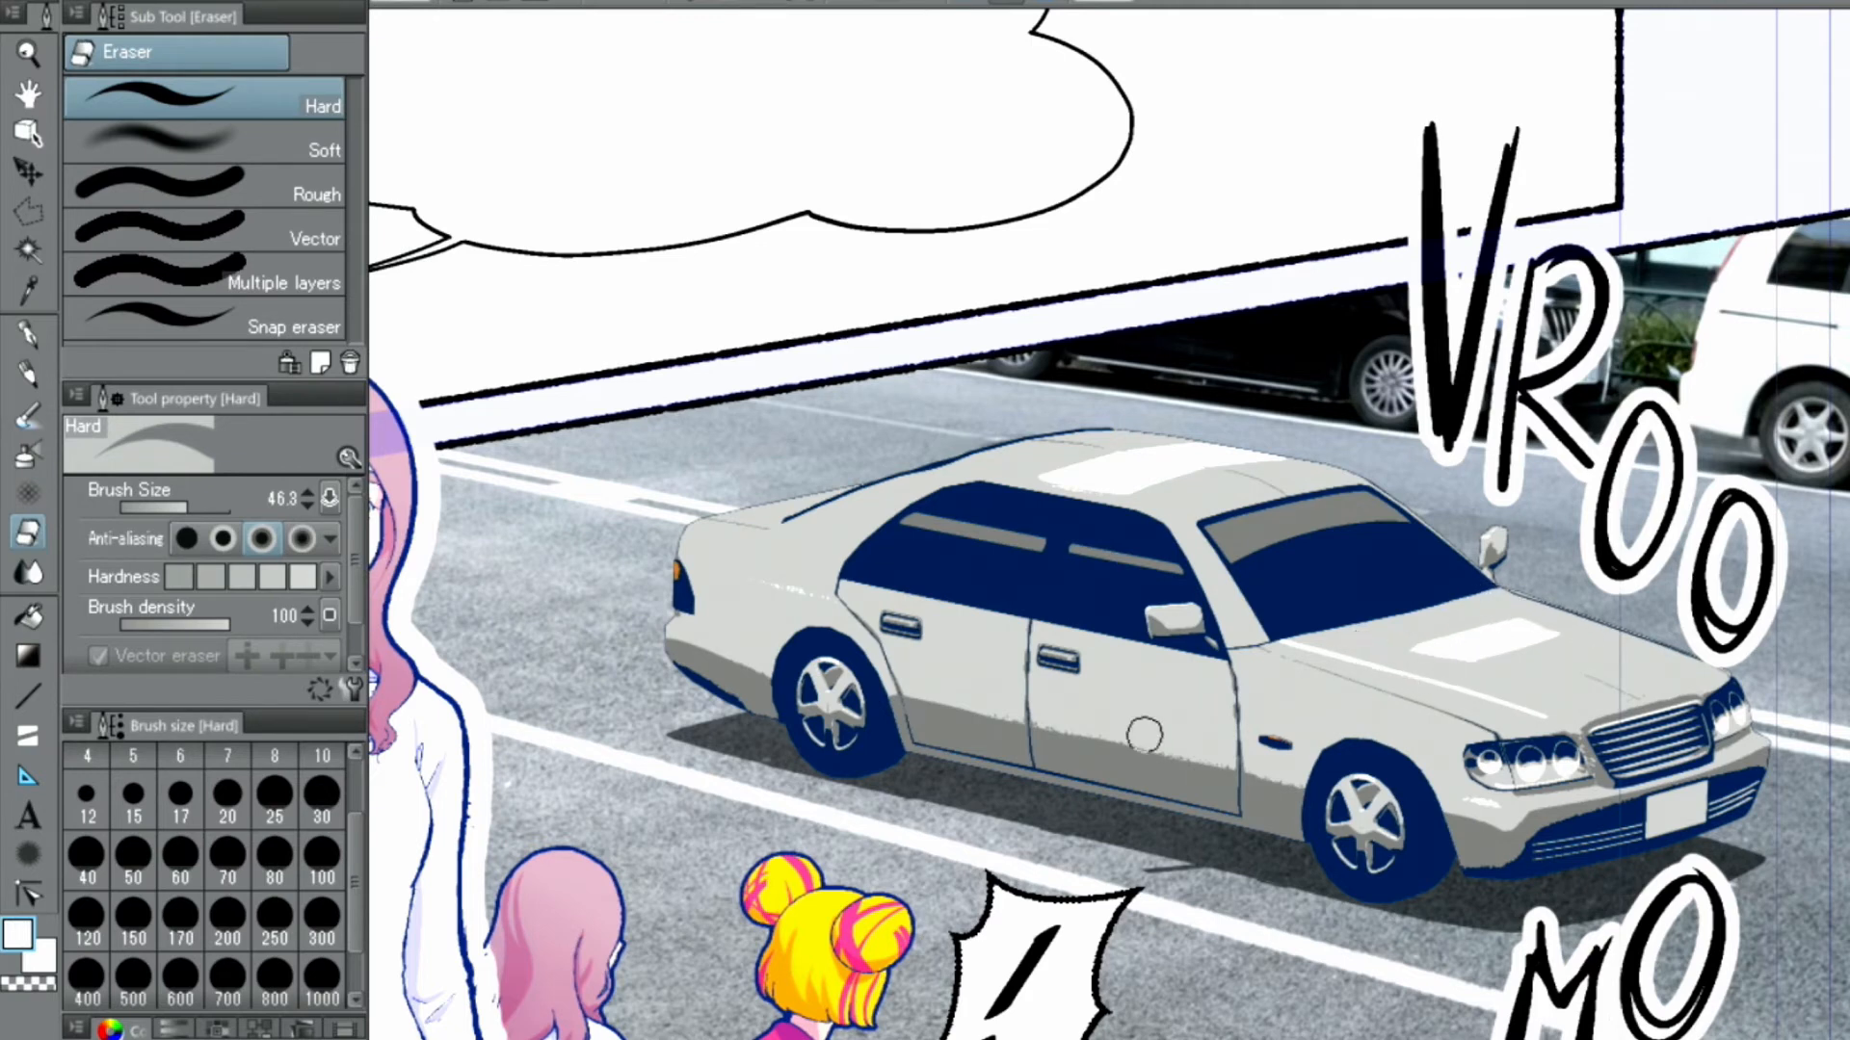
pyautogui.click(28, 335)
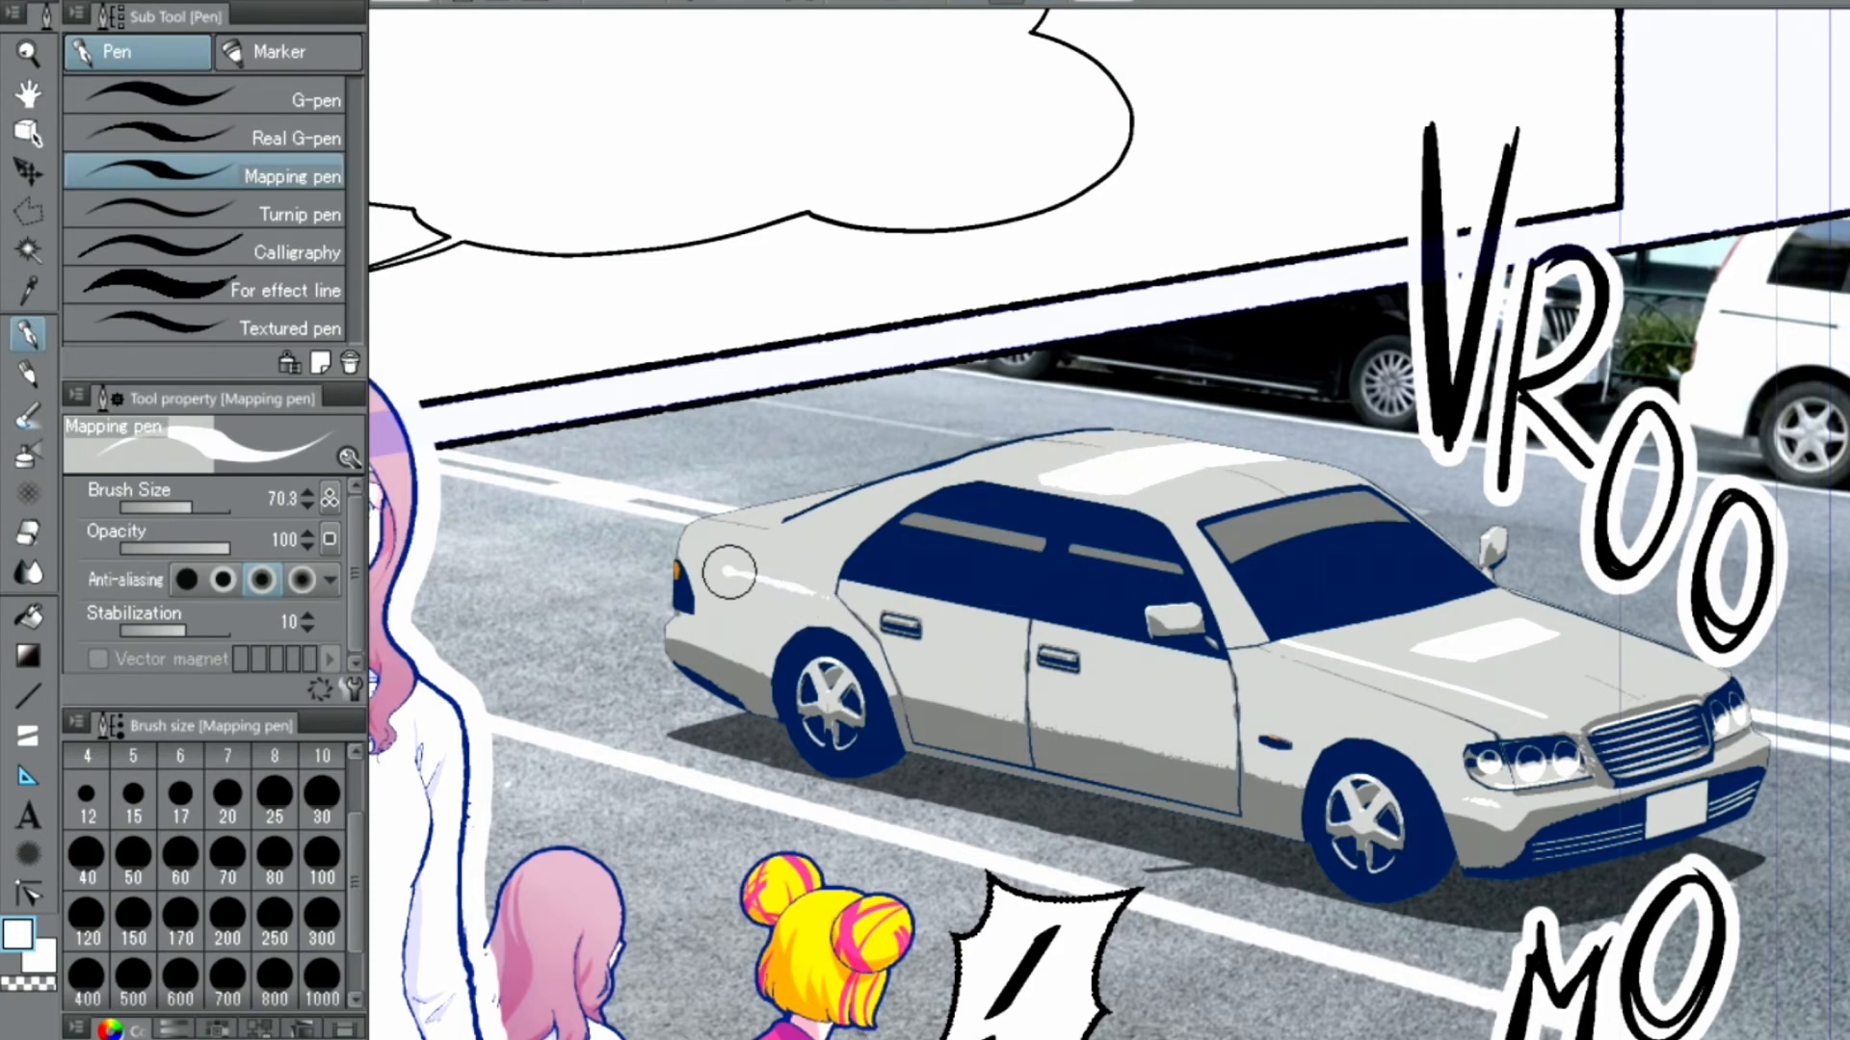
pyautogui.click(28, 532)
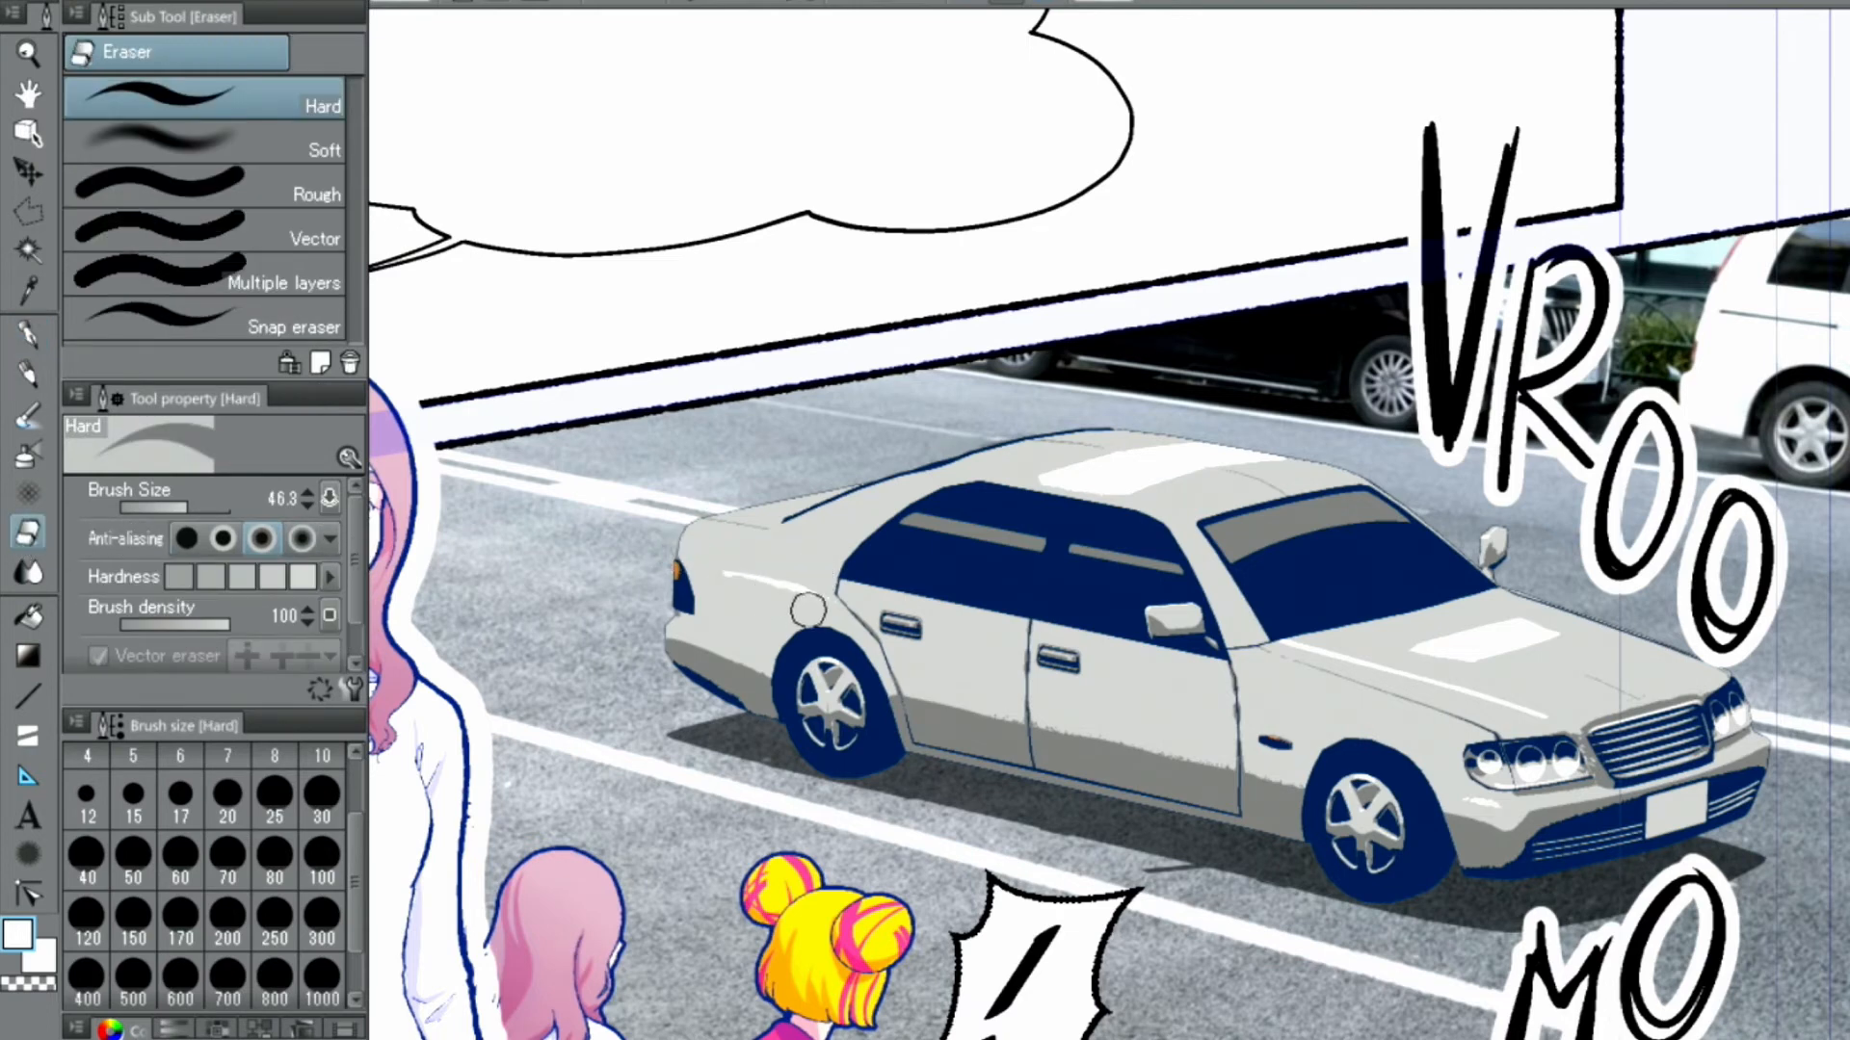
pyautogui.click(28, 334)
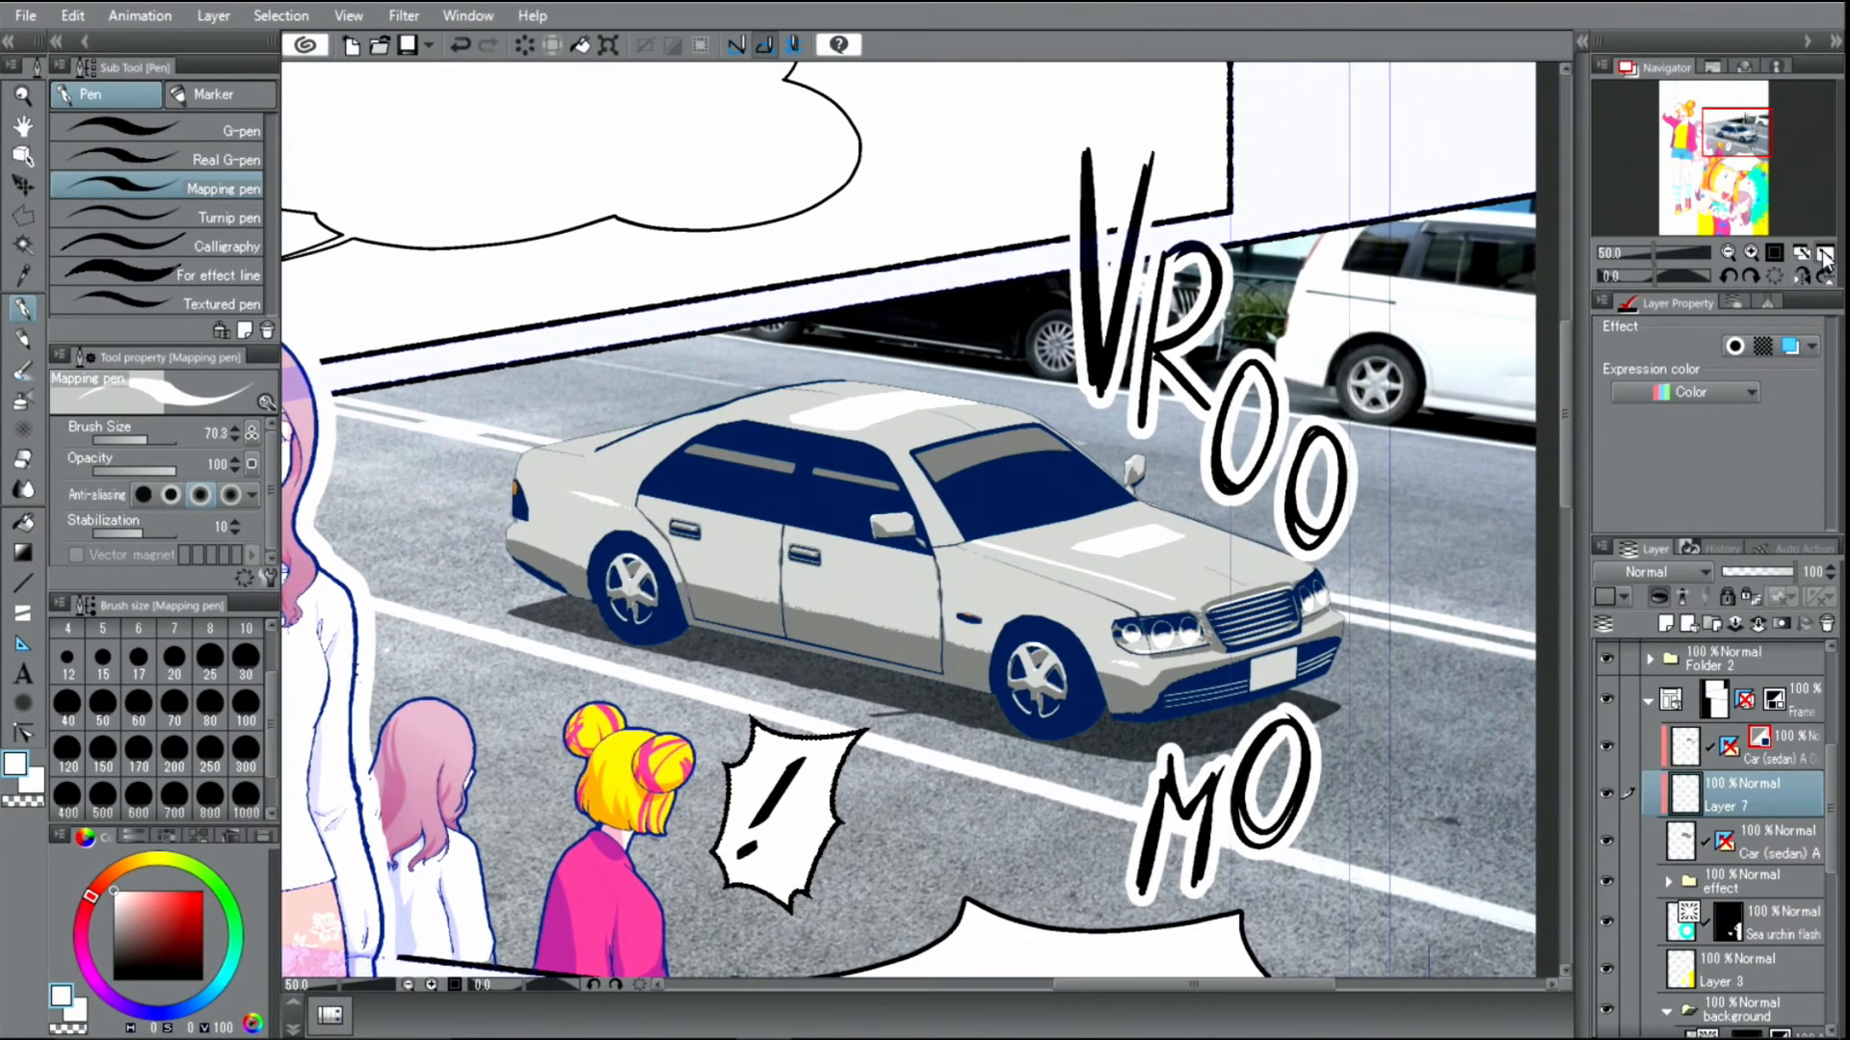
pyautogui.click(1822, 256)
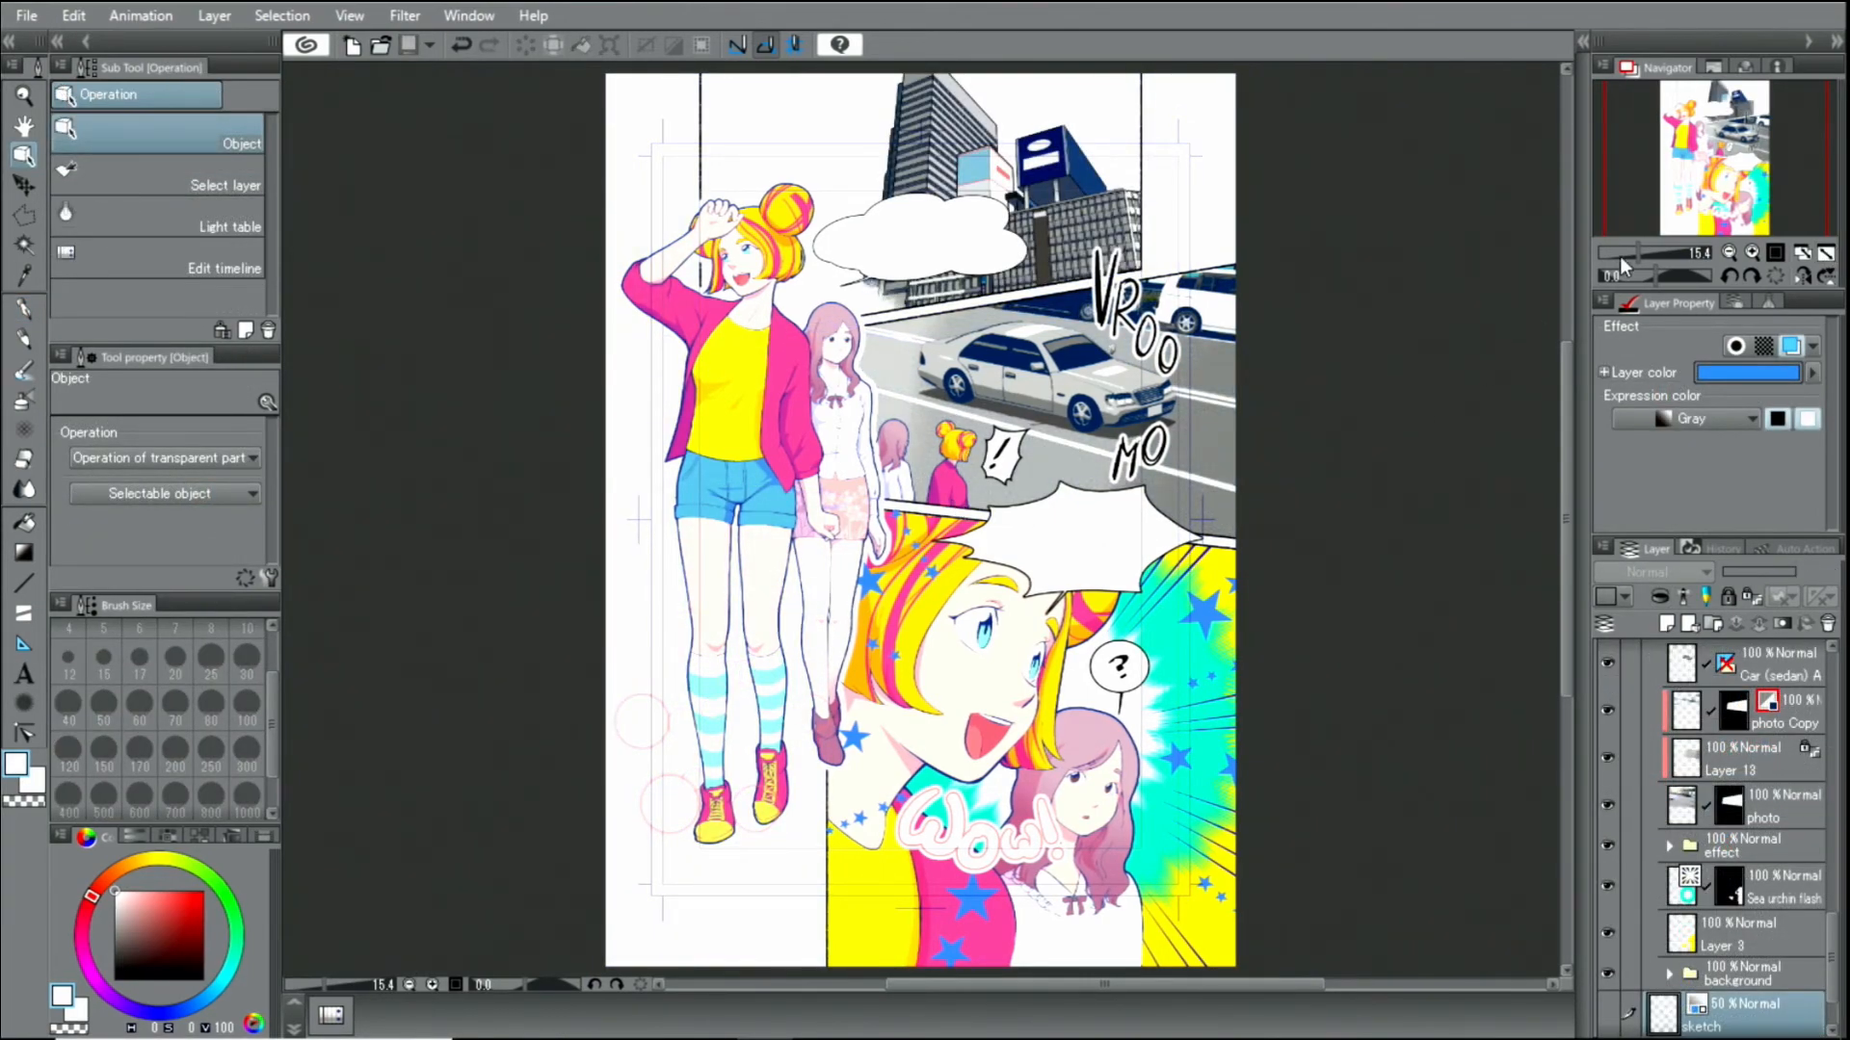
# Step: Display the full materials library and open the Nature backgrounds among the color patterns
pyautogui.click(1751, 253)
pyautogui.click(1751, 252)
pyautogui.moveTo(1721, 167); pyautogui.dragTo(1710, 121)
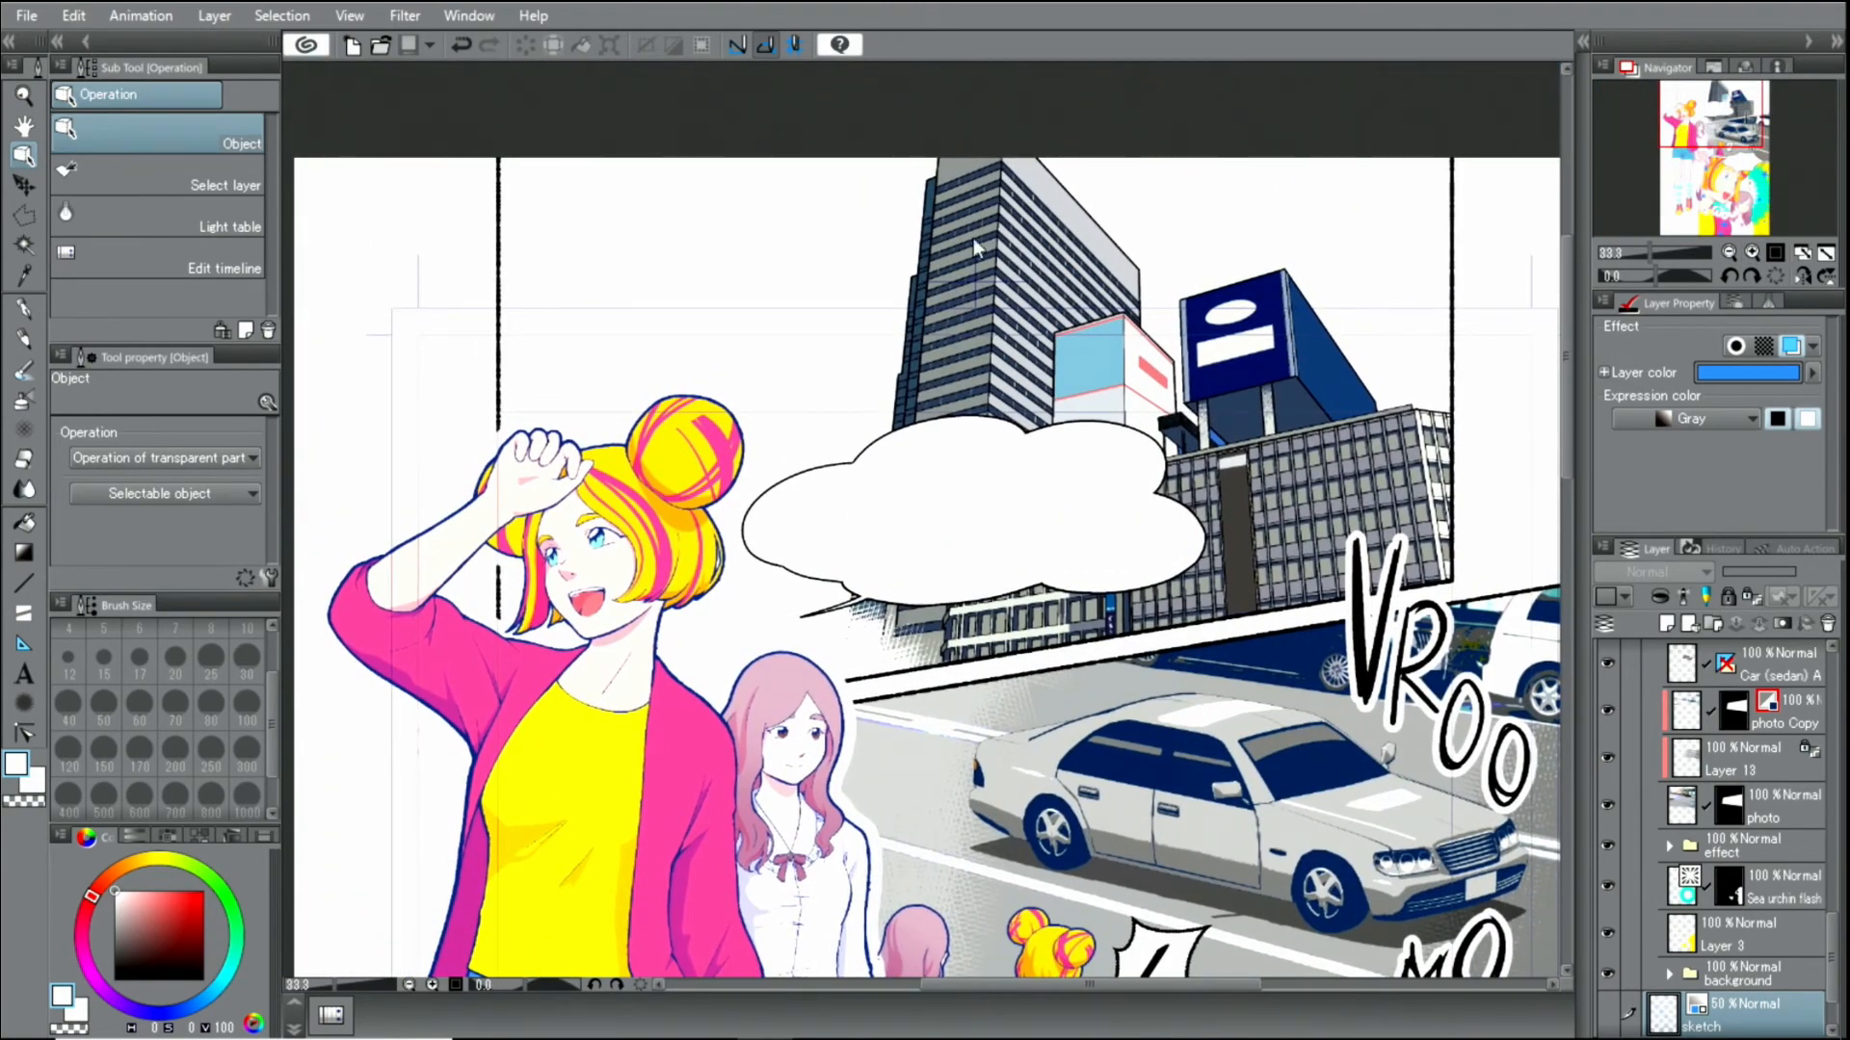
pyautogui.click(466, 17)
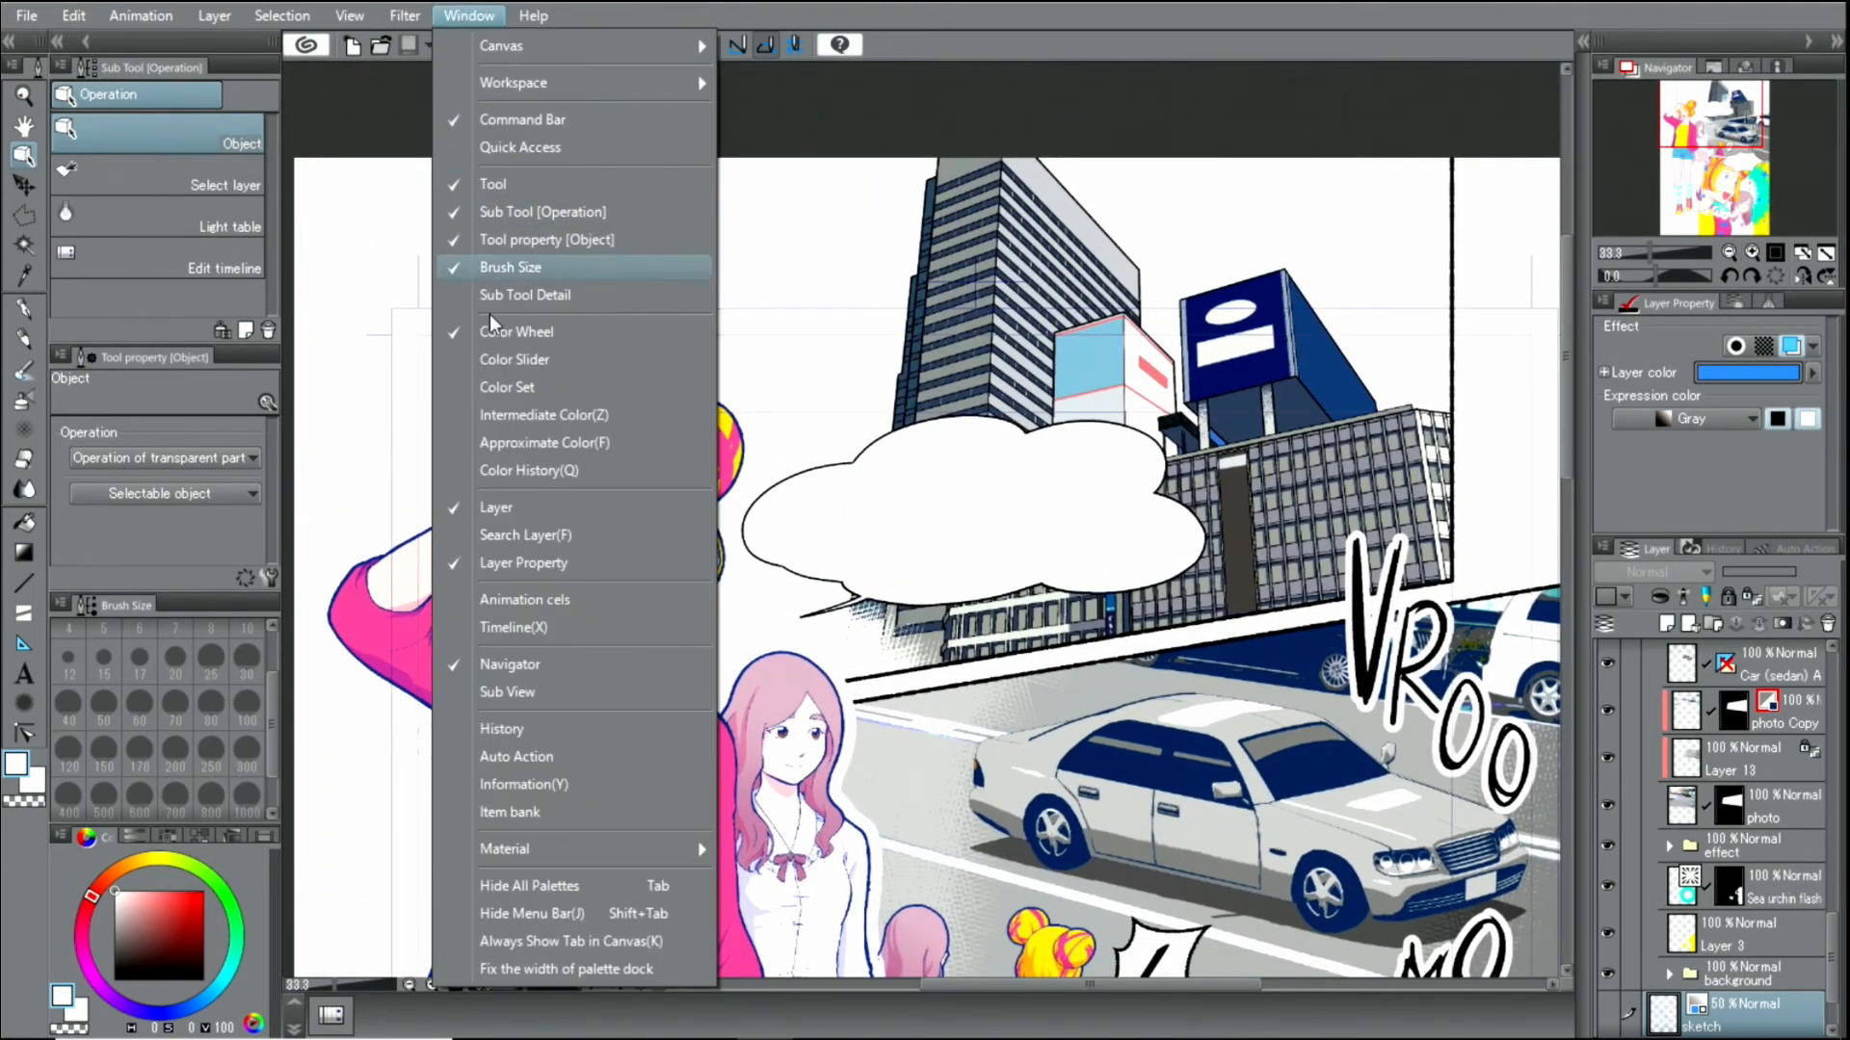
pyautogui.moveTo(692, 852)
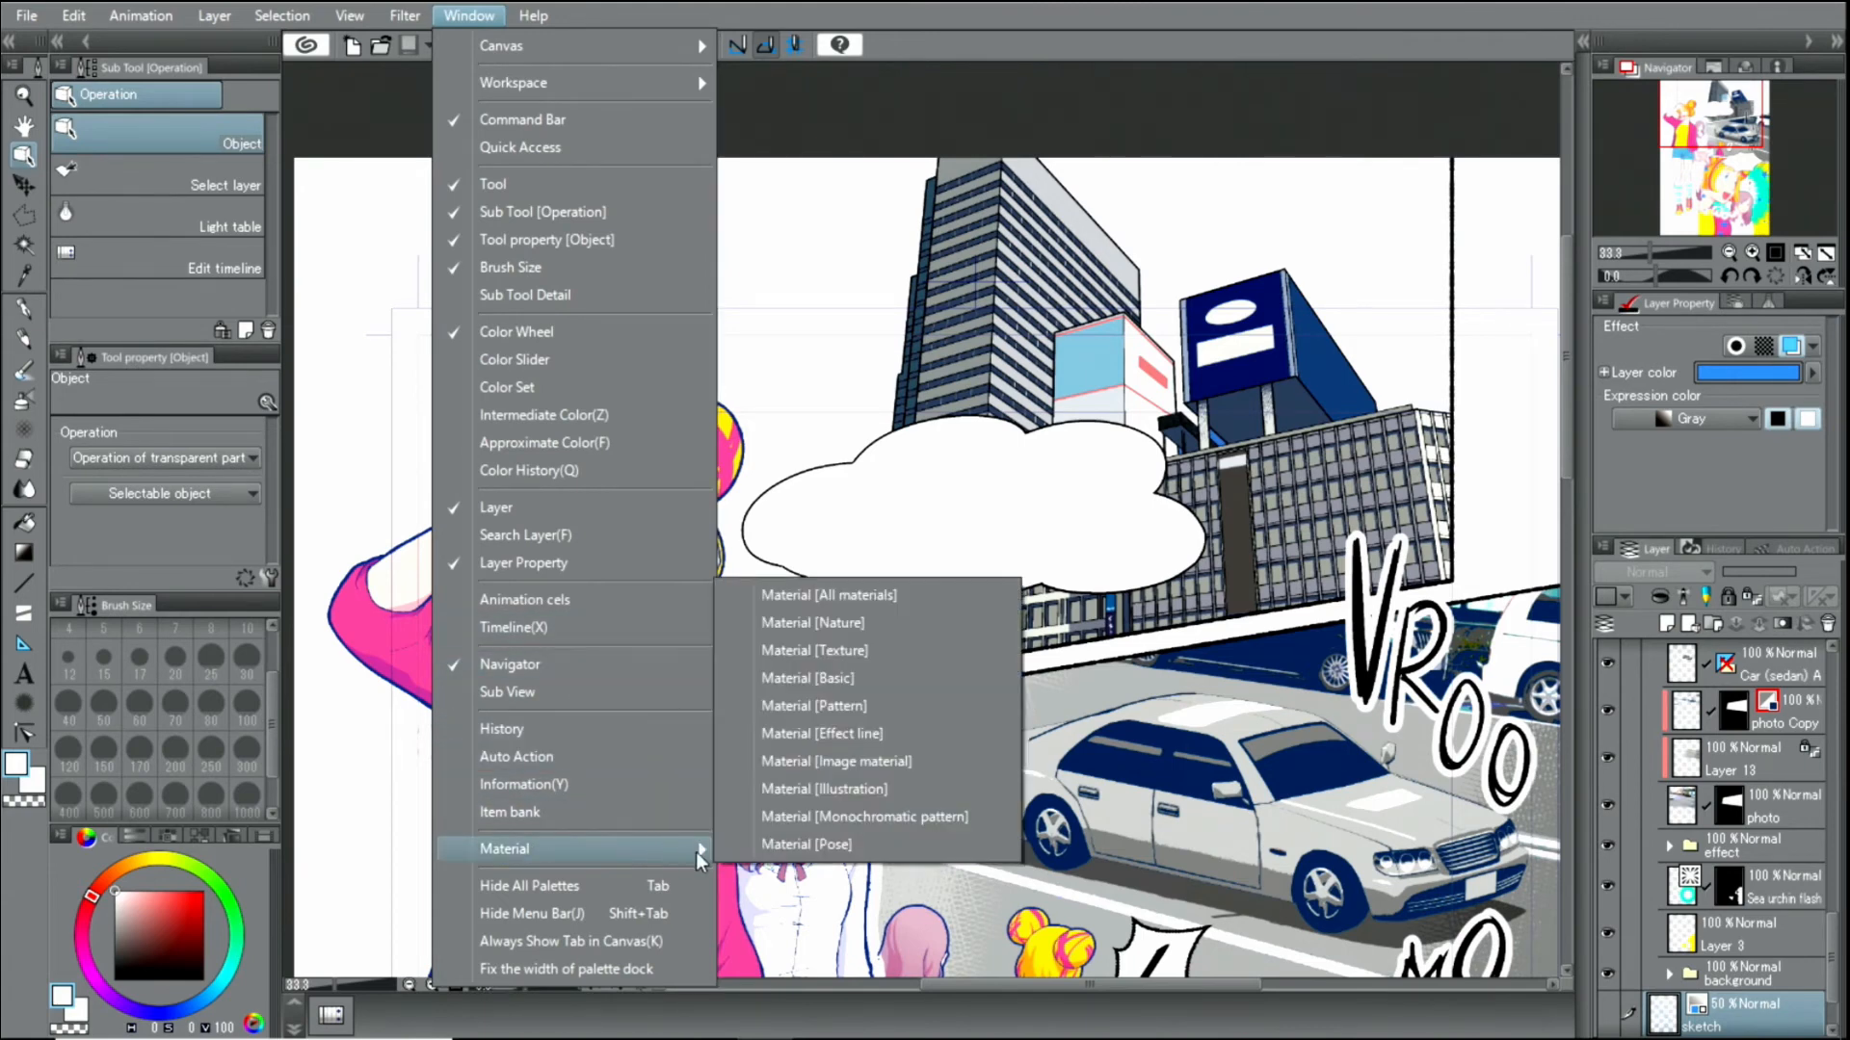
pyautogui.click(839, 598)
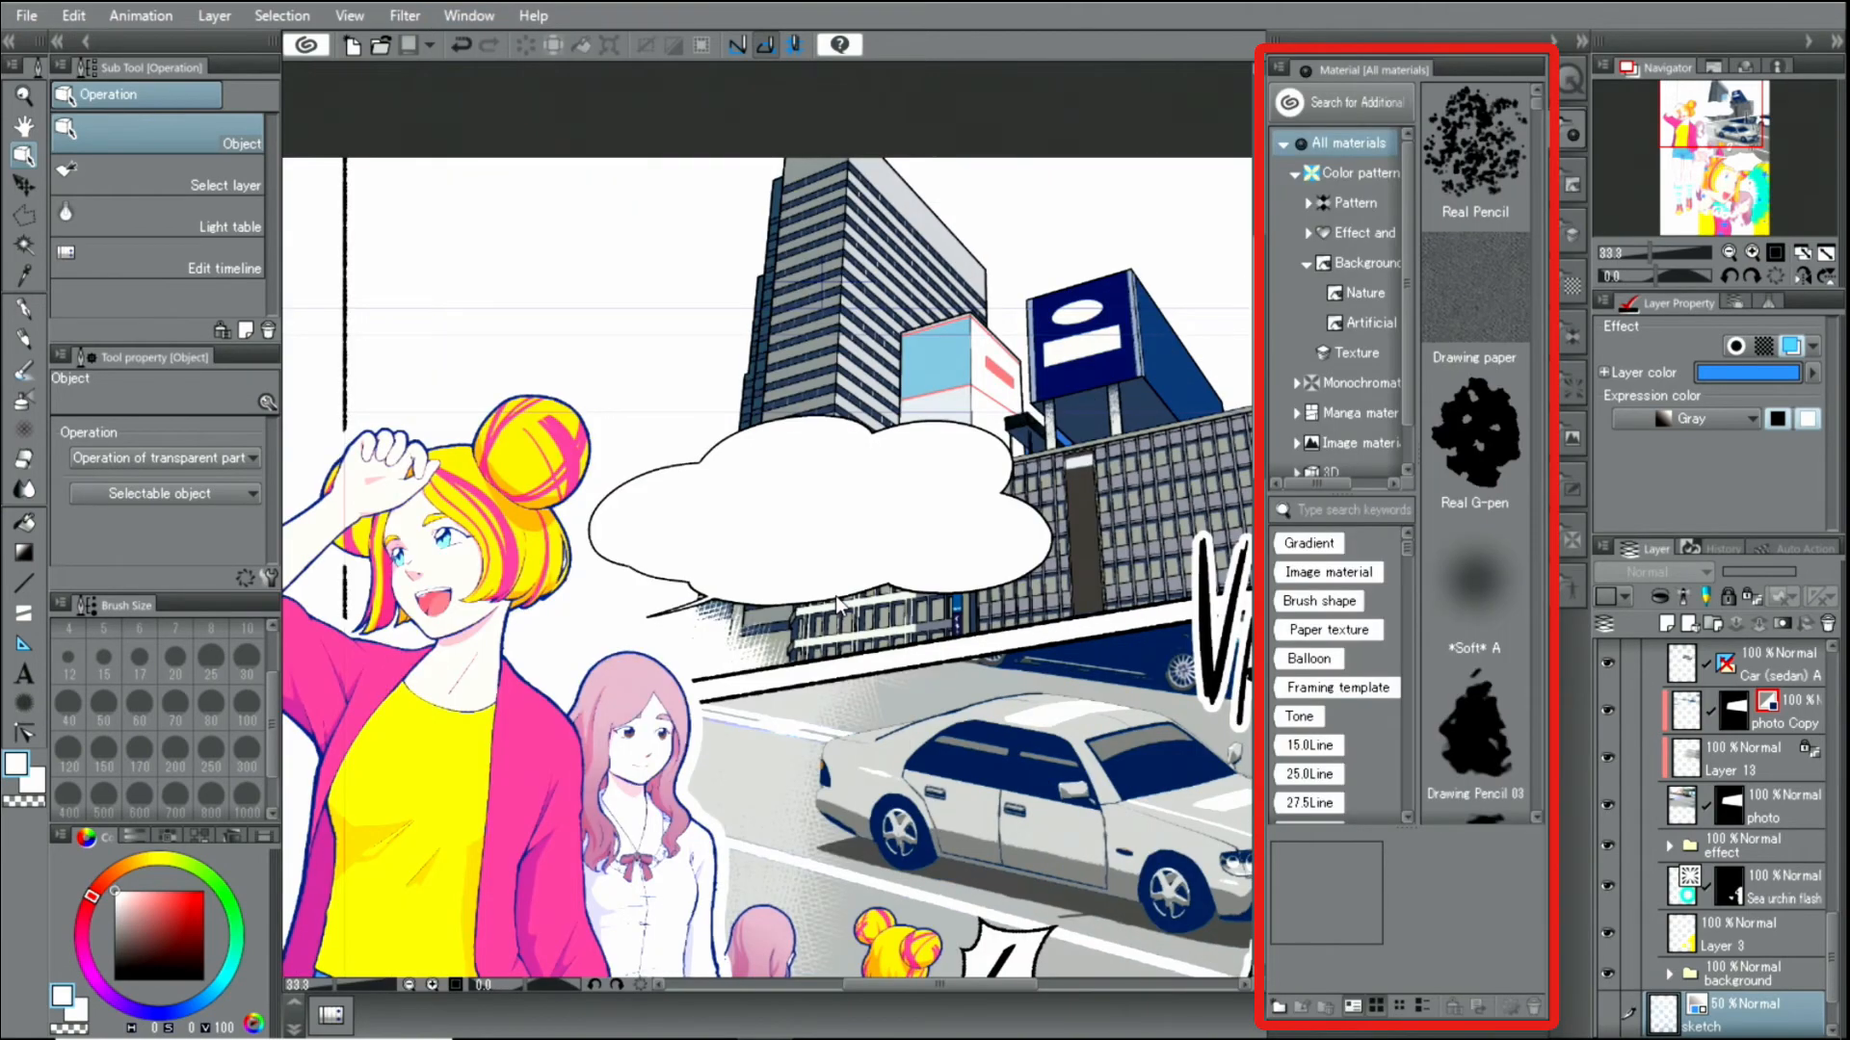
pyautogui.click(1339, 174)
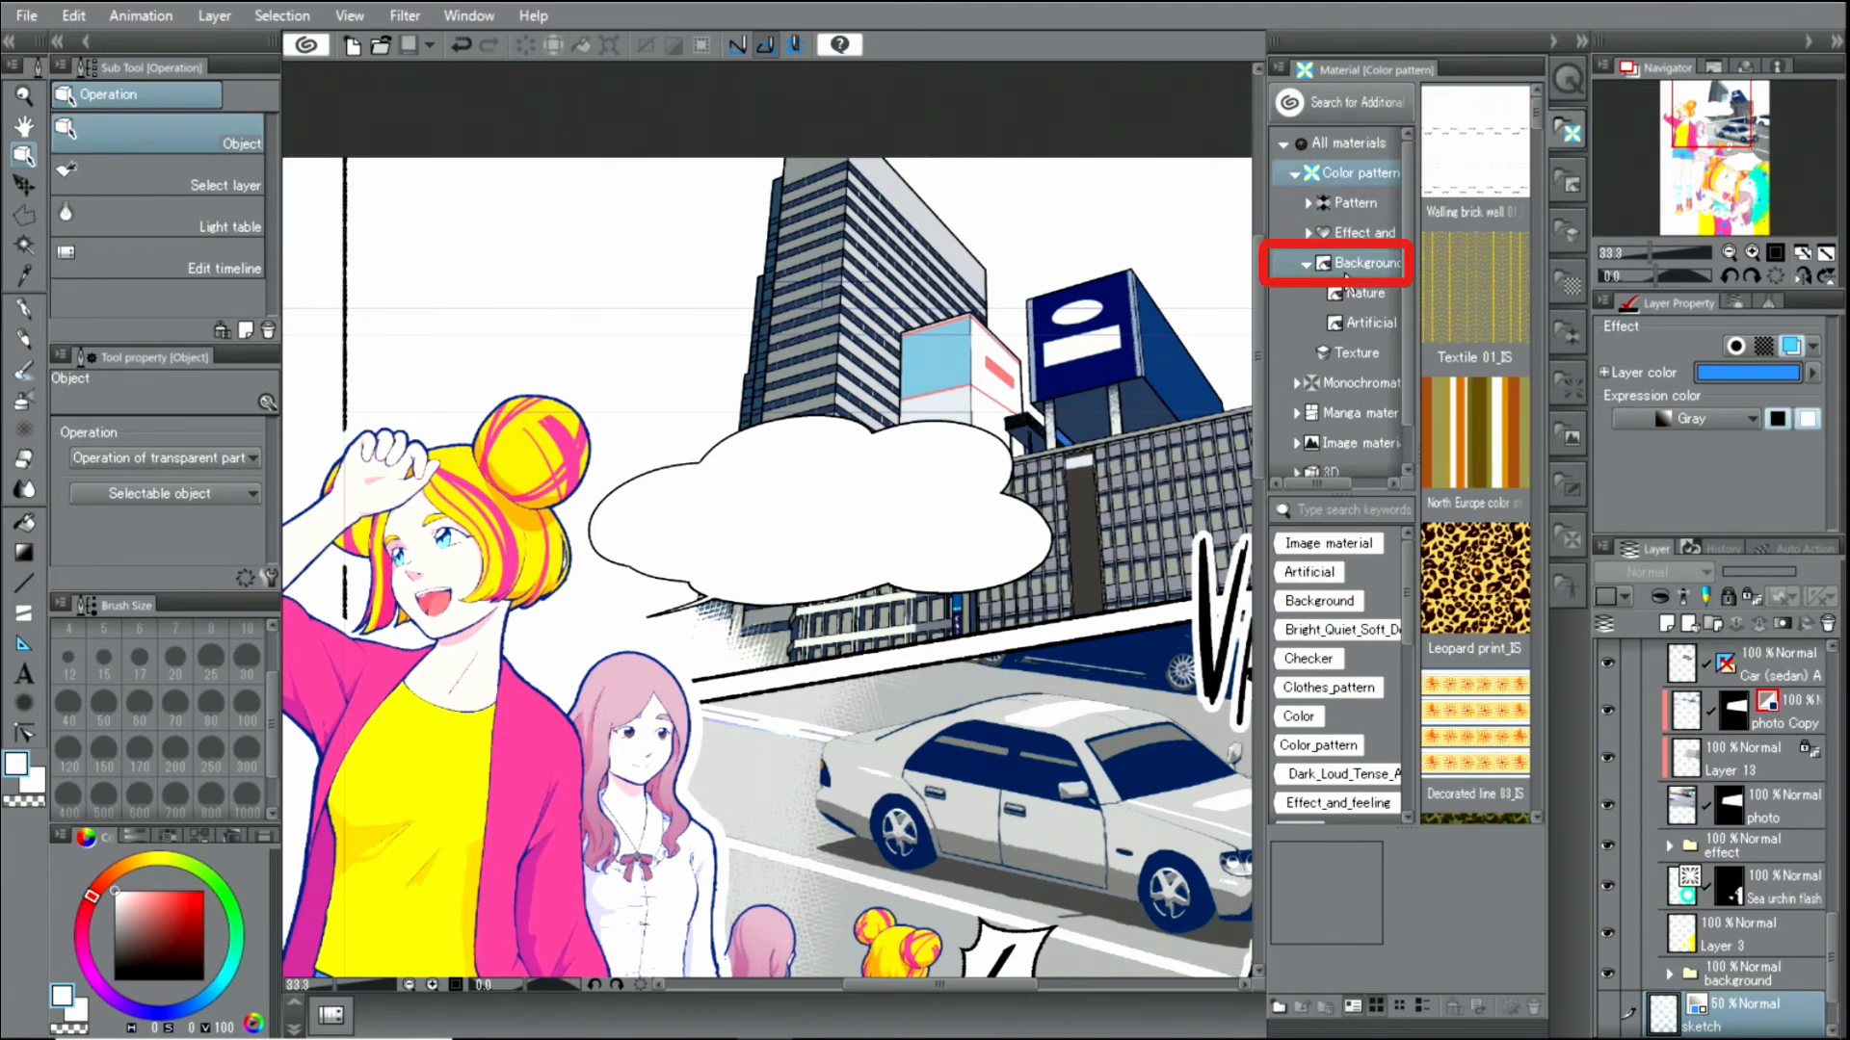
pyautogui.click(1366, 295)
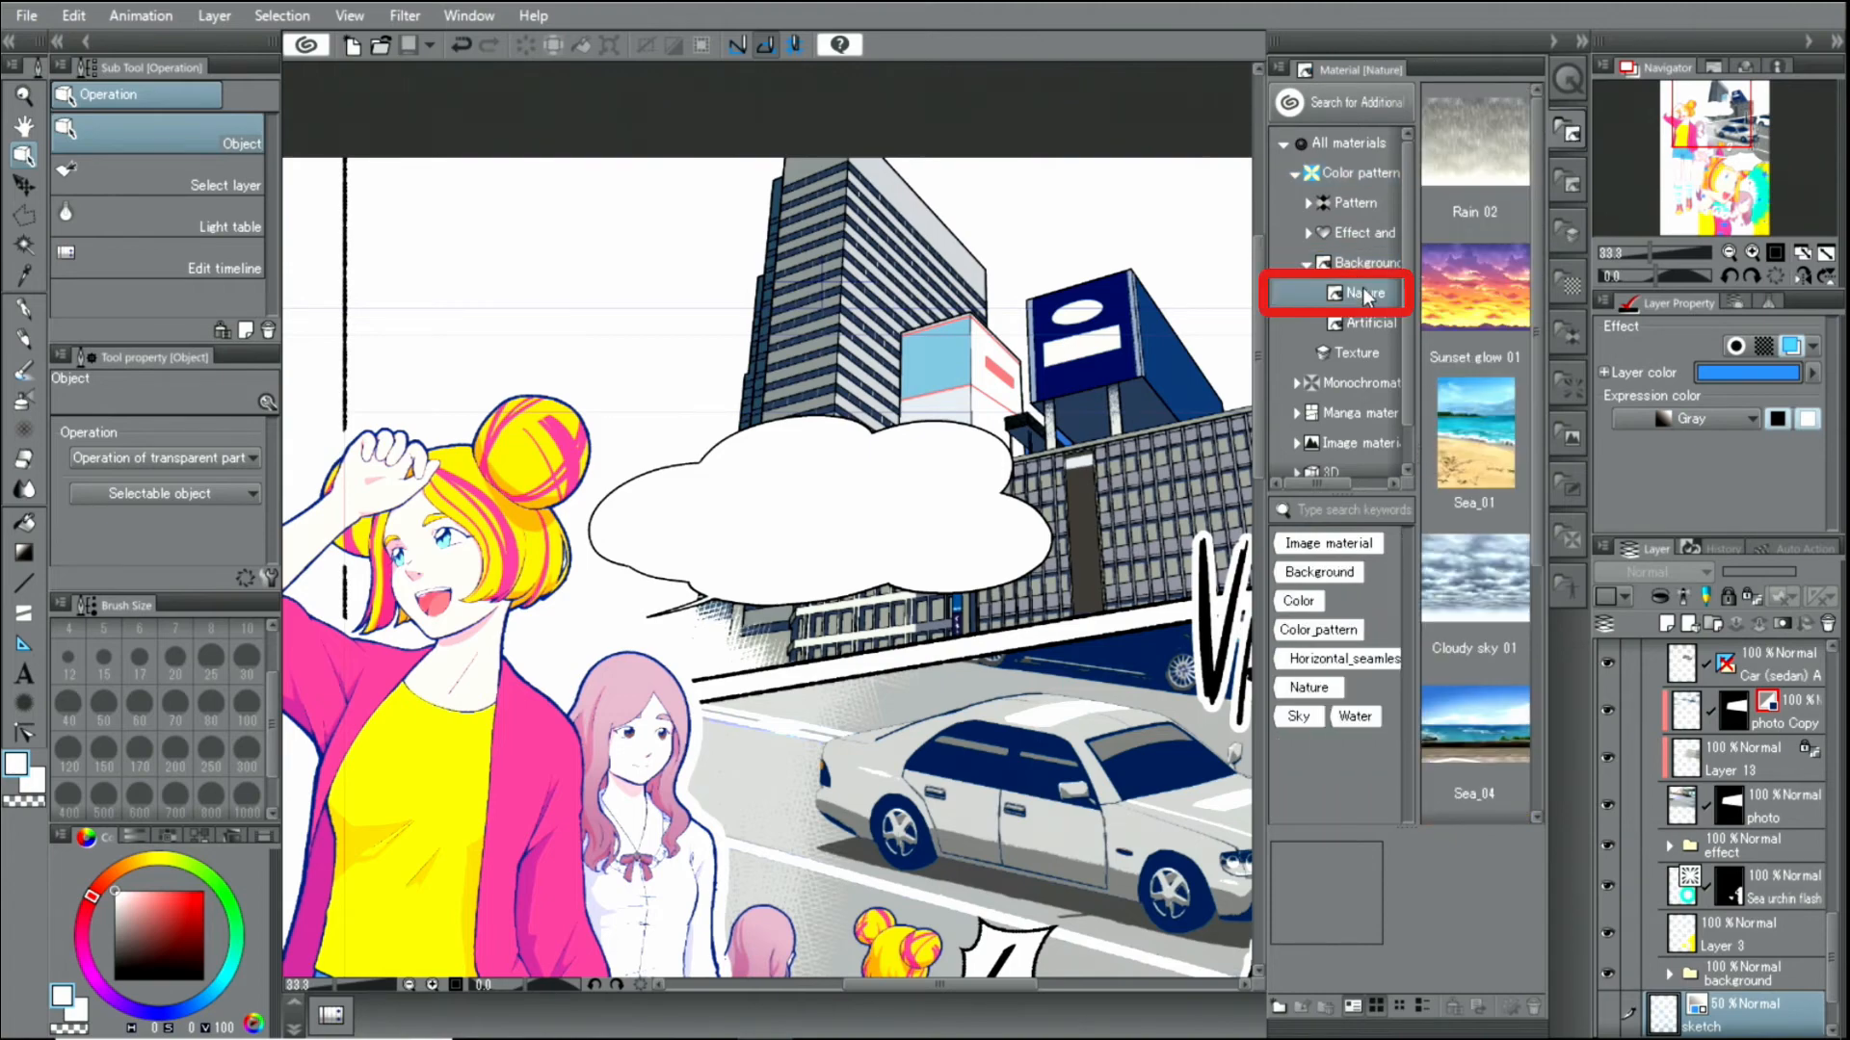
# Step: Place the Blue sky 02 material behind the buildings in the page's first panel and collapse the materials library
pyautogui.moveTo(1535, 269); pyautogui.dragTo(1534, 525)
pyautogui.click(1476, 634)
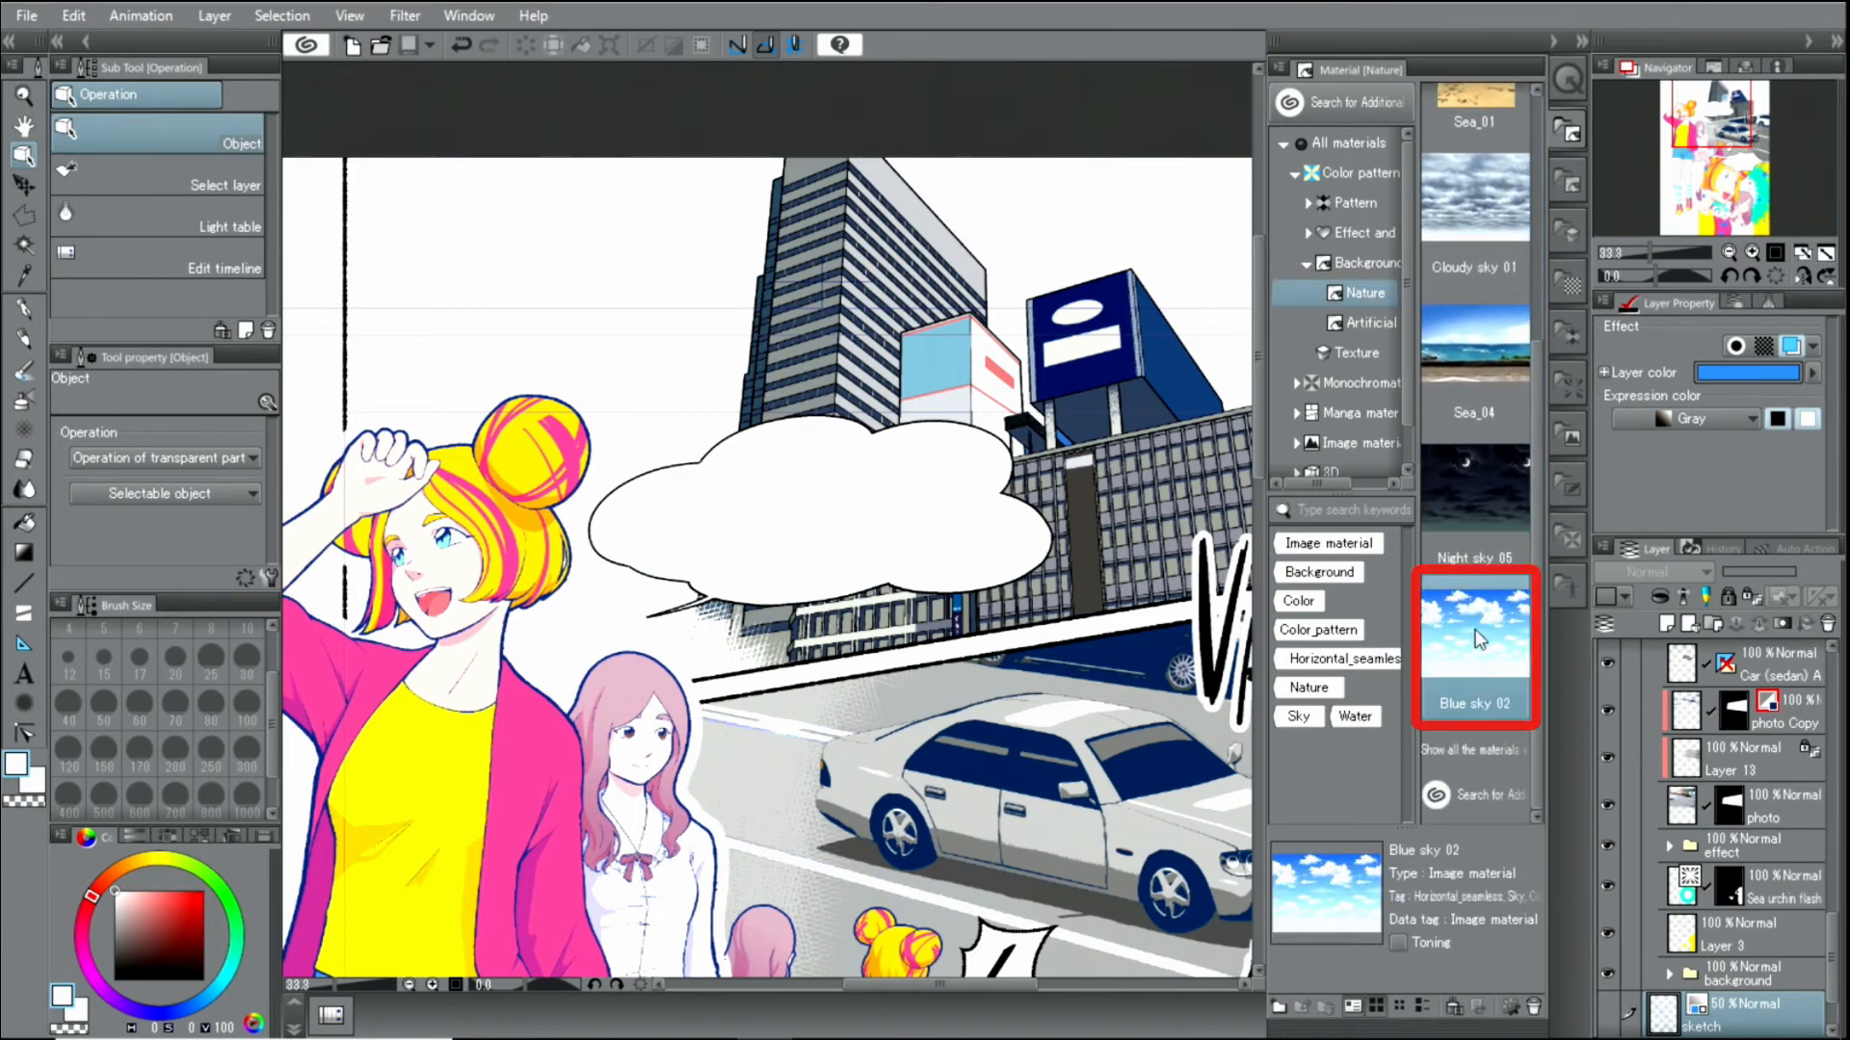
pyautogui.moveTo(1479, 639); pyautogui.dragTo(650, 361)
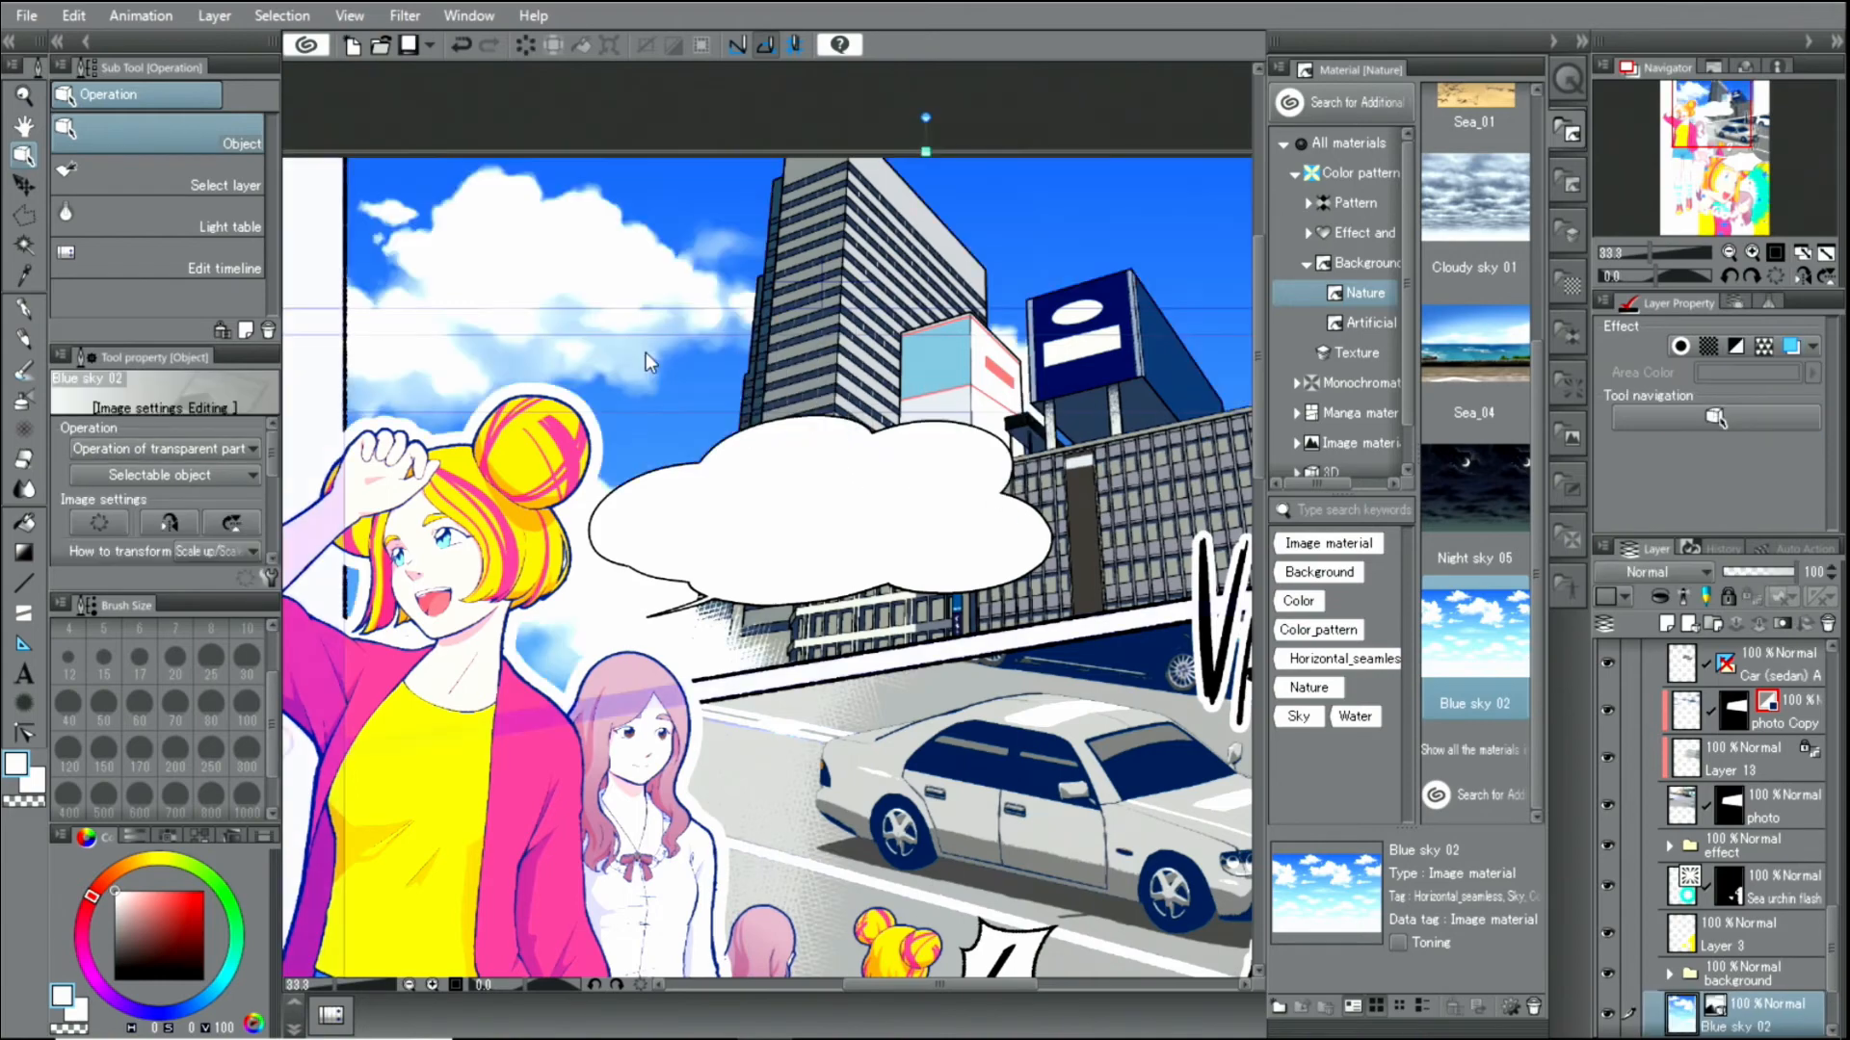
pyautogui.click(1580, 41)
# Step: Scale the Blue sky 02 image down and distort its lower corners outward with Free Transform
pyautogui.click(1810, 254)
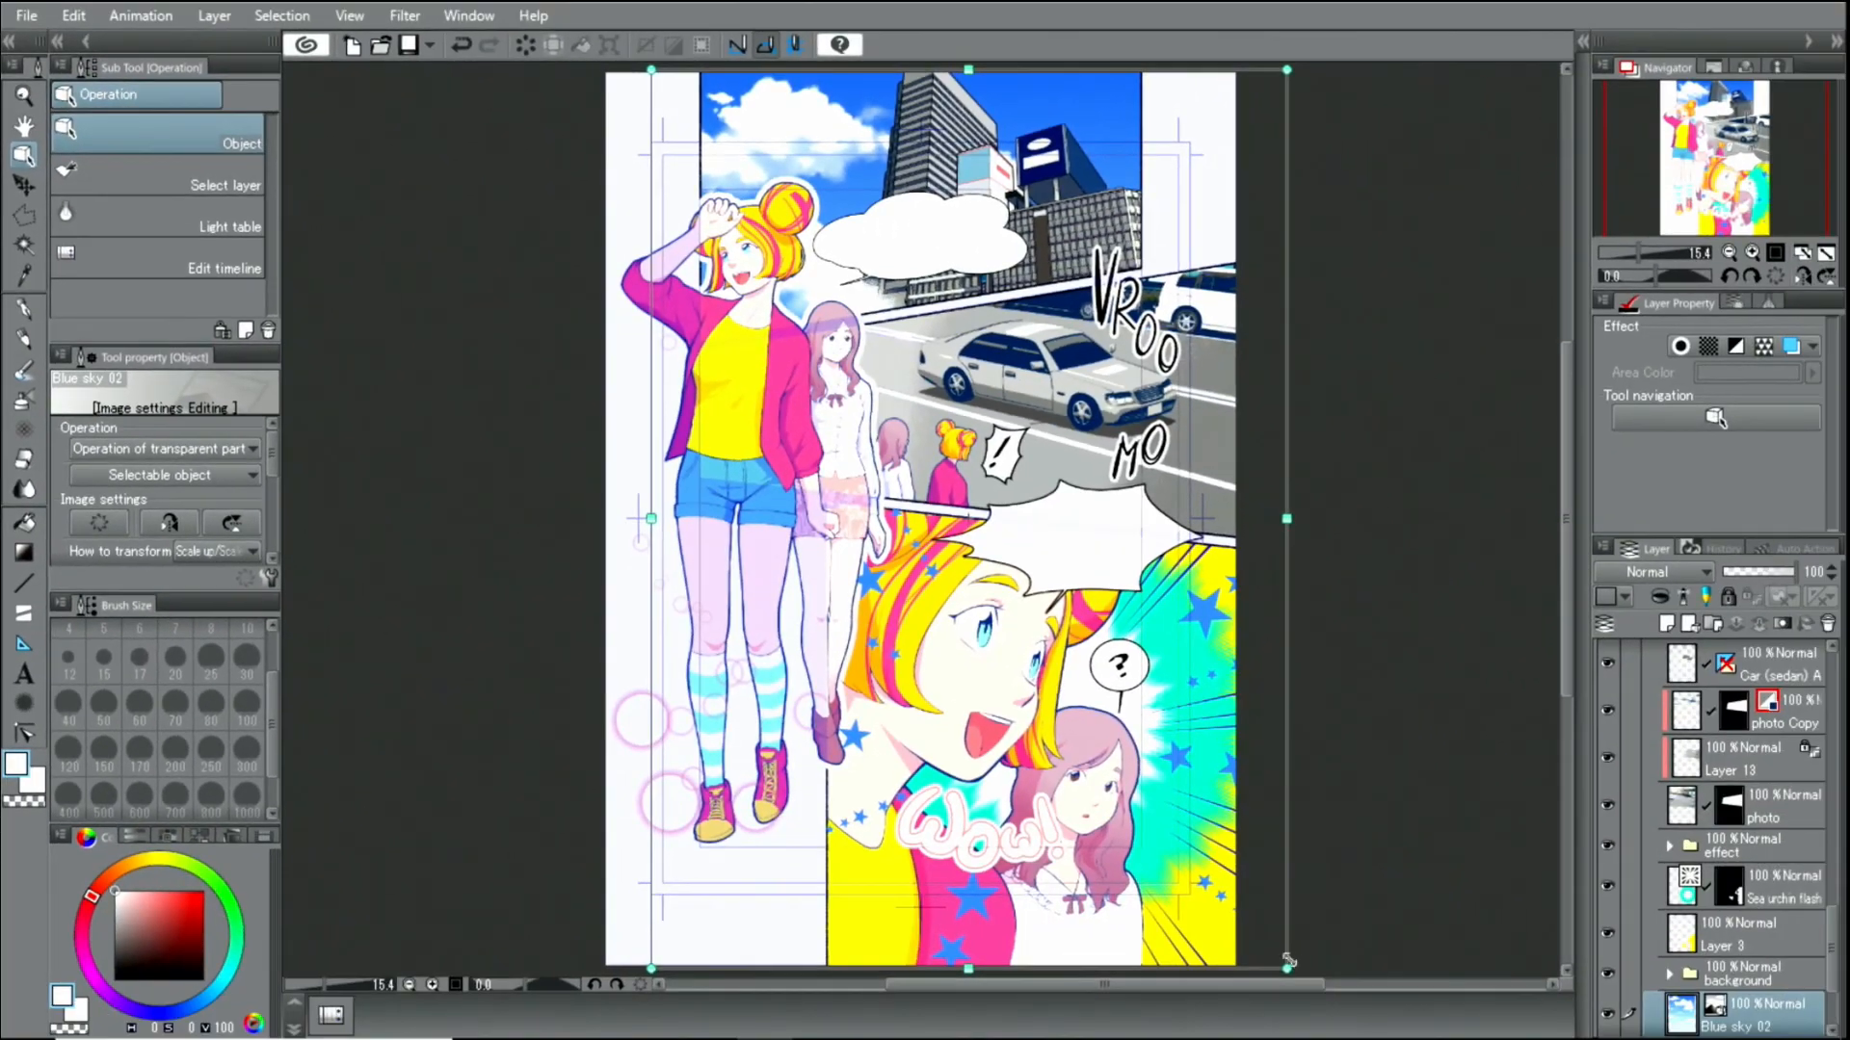
pyautogui.moveTo(1289, 961); pyautogui.dragTo(1109, 351)
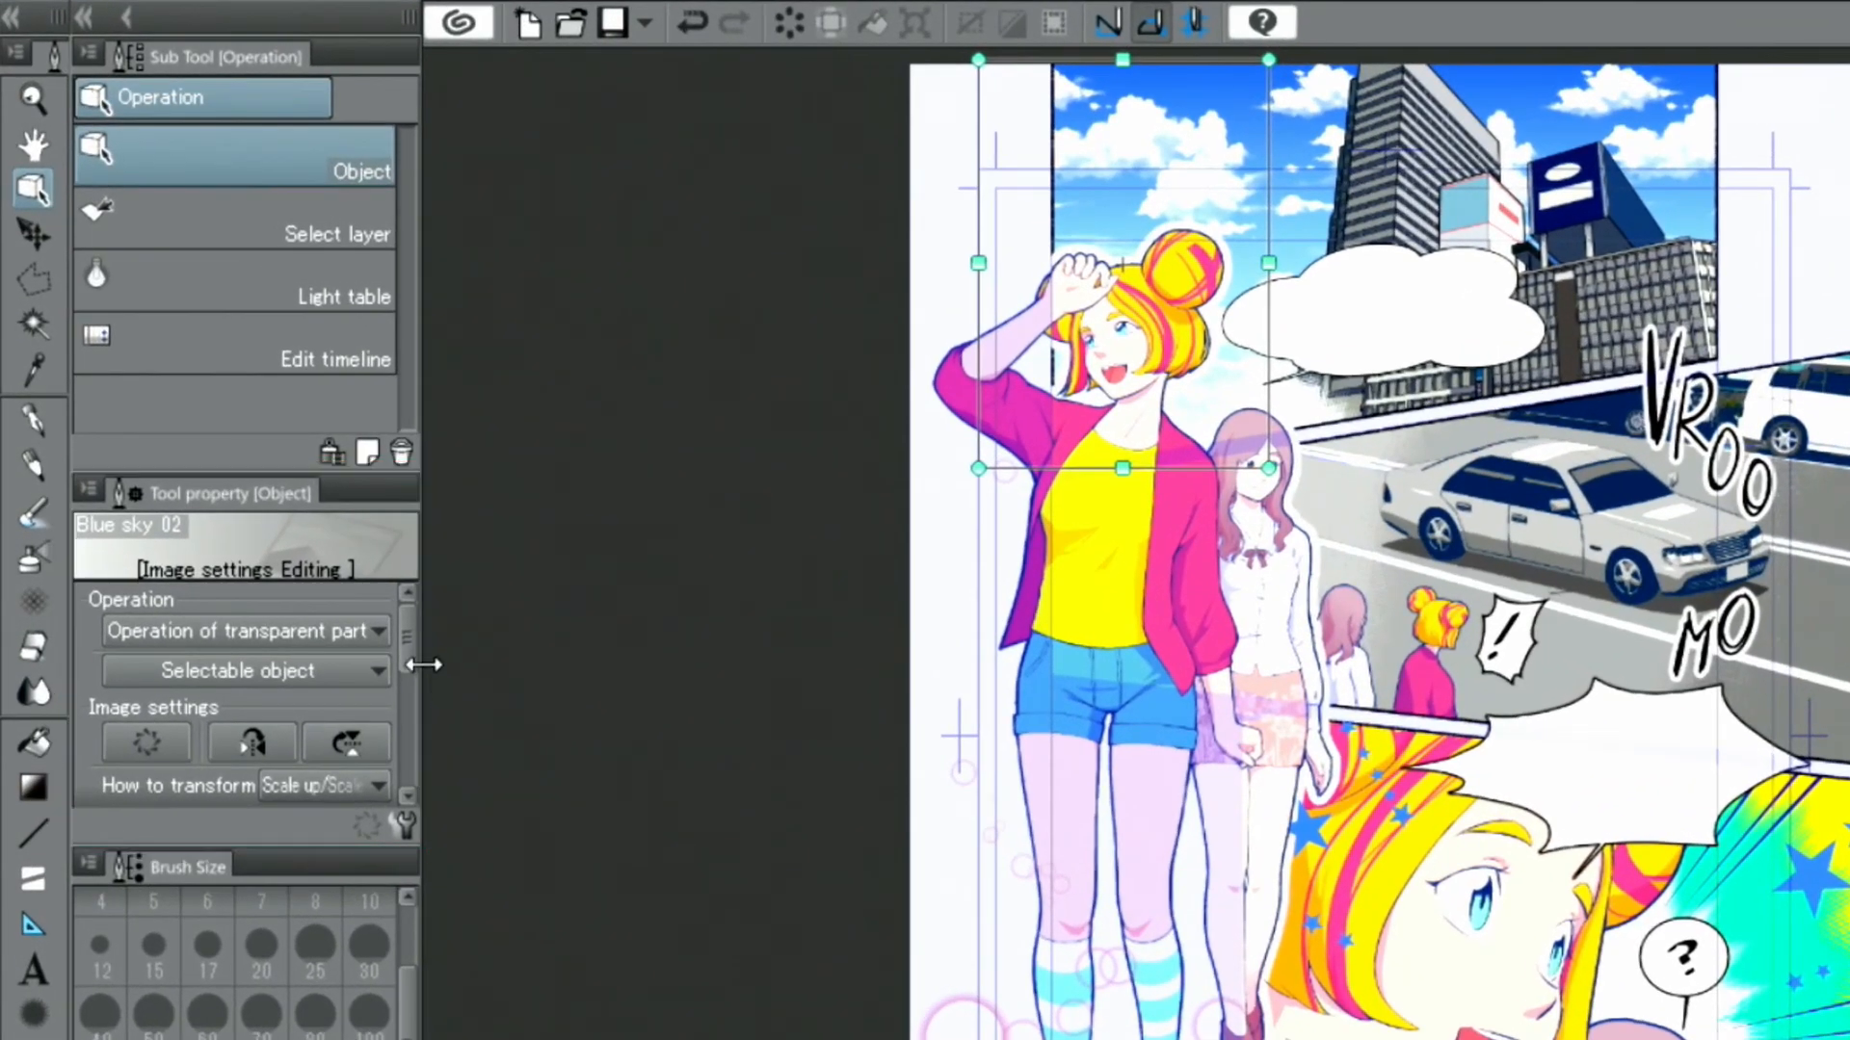
pyautogui.moveTo(406, 639); pyautogui.dragTo(405, 659)
pyautogui.click(368, 717)
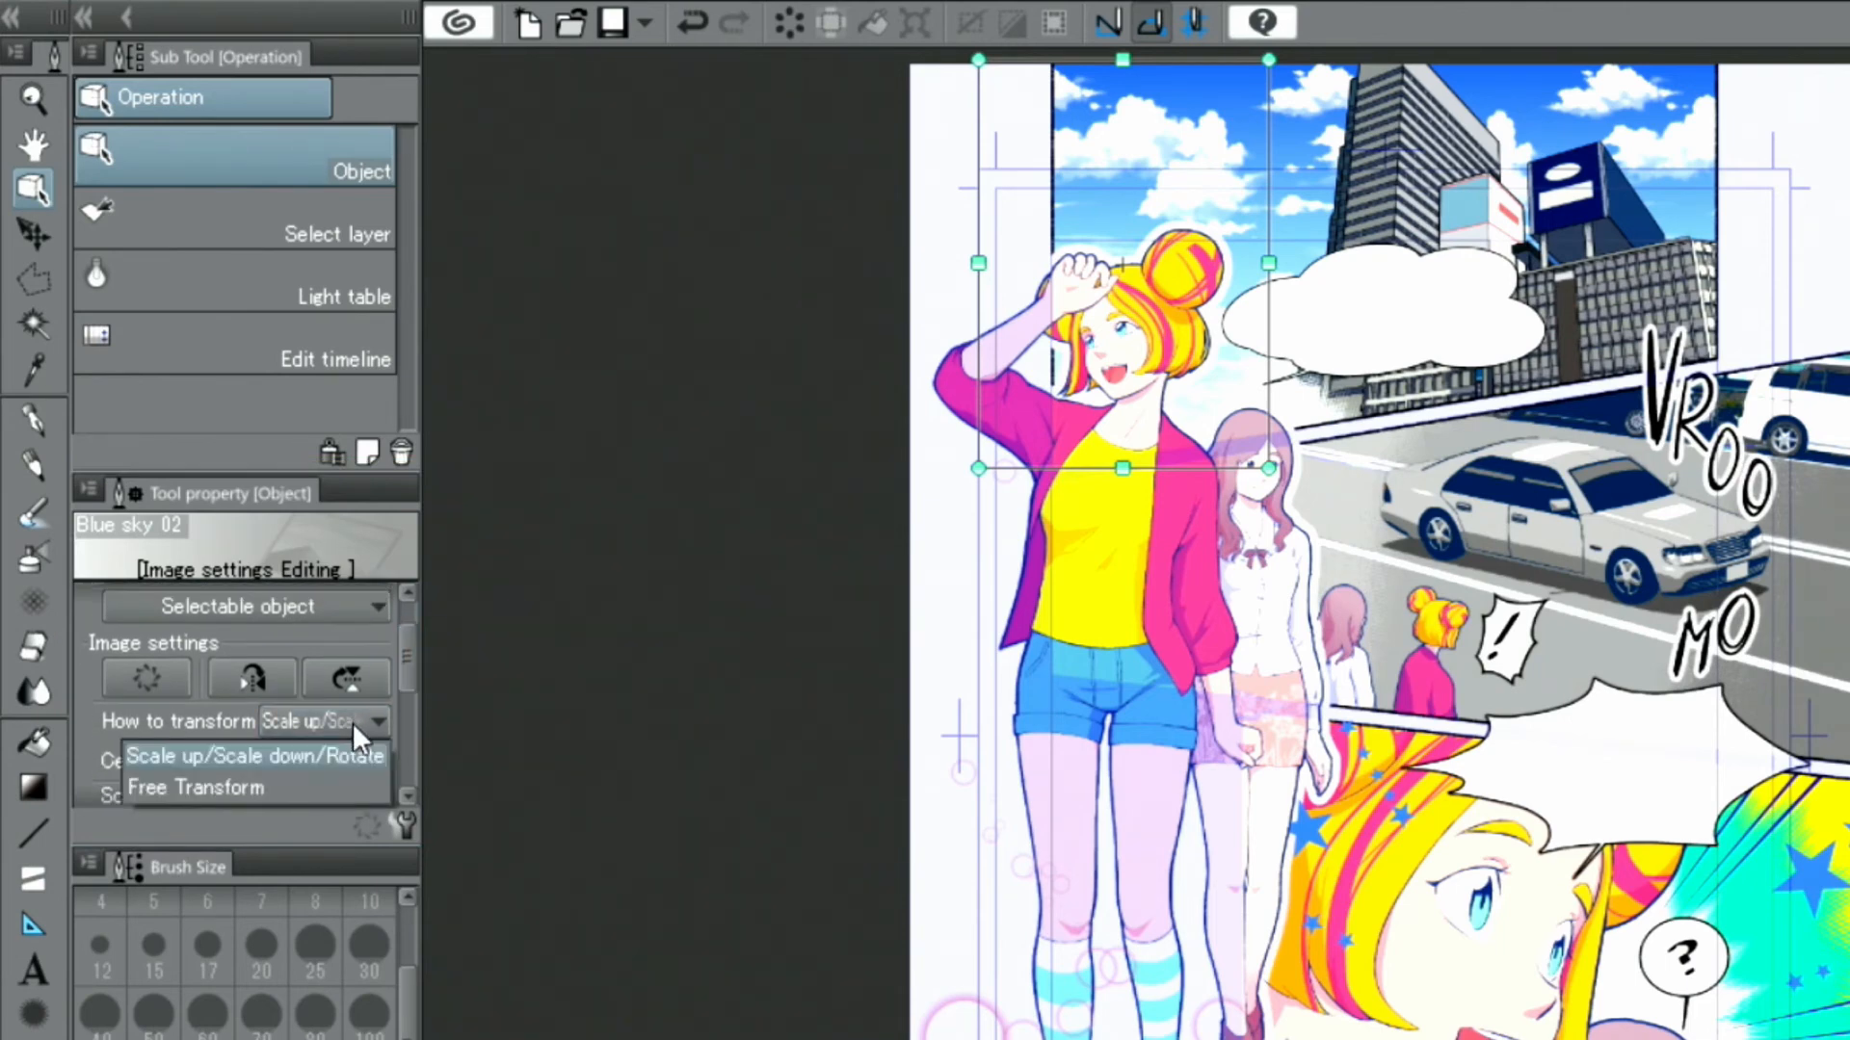
pyautogui.click(334, 789)
pyautogui.moveTo(978, 468); pyautogui.dragTo(827, 507)
pyautogui.moveTo(1325, 545); pyautogui.dragTo(1365, 528)
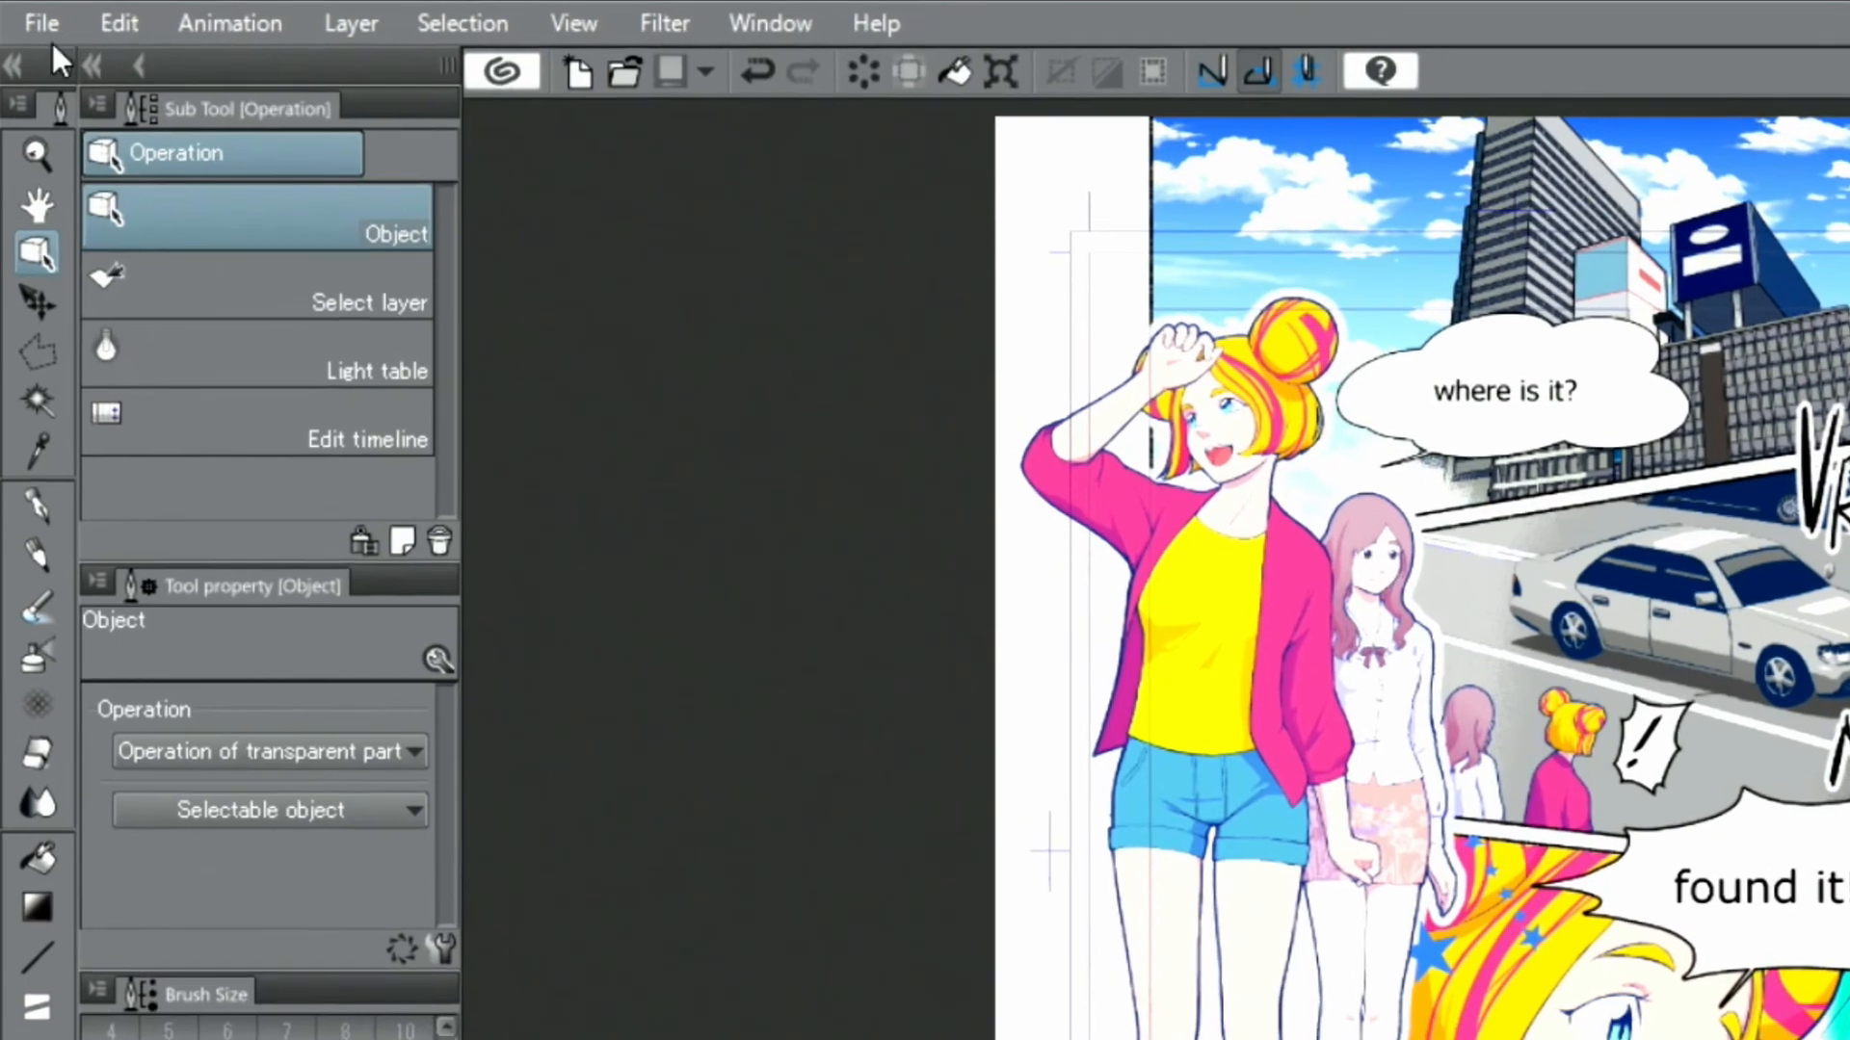
# Step: Save the page as a new file named Color in CLIP STUDIO FORMAT
pyautogui.click(42, 23)
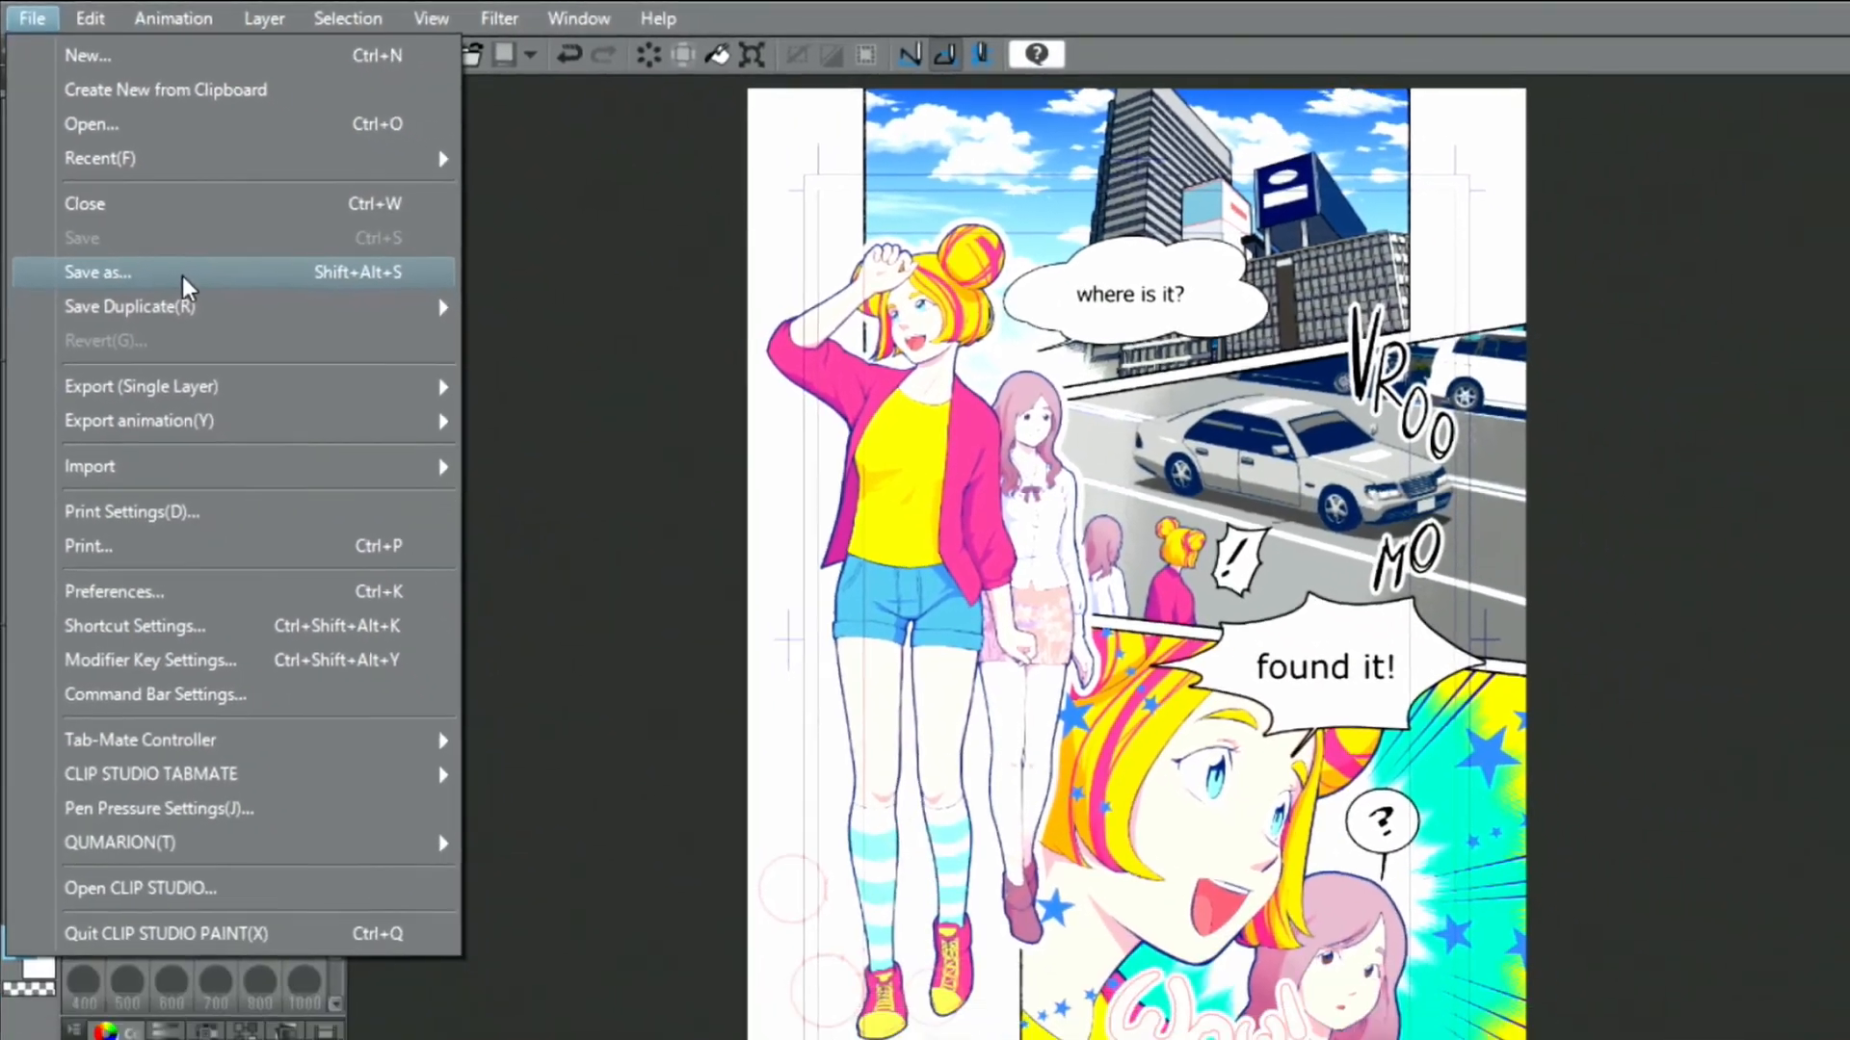
pyautogui.click(279, 427)
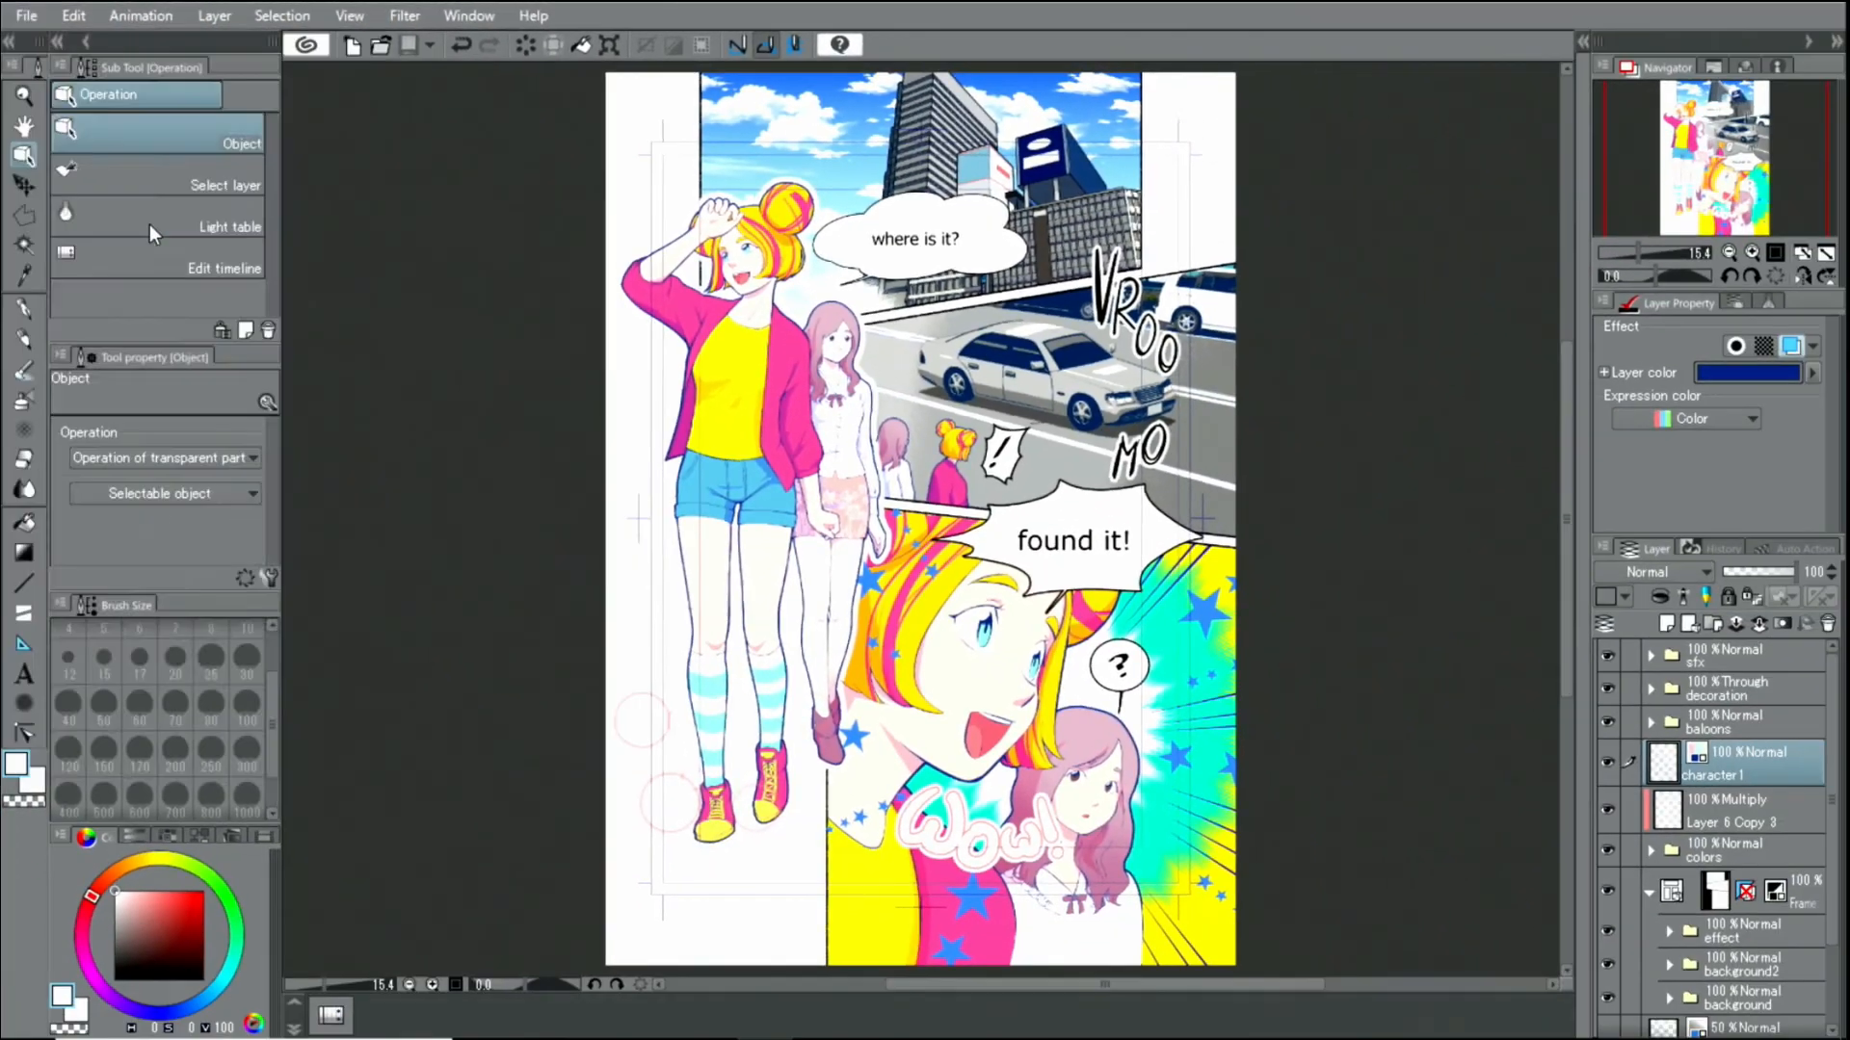
pyautogui.click(349, 761)
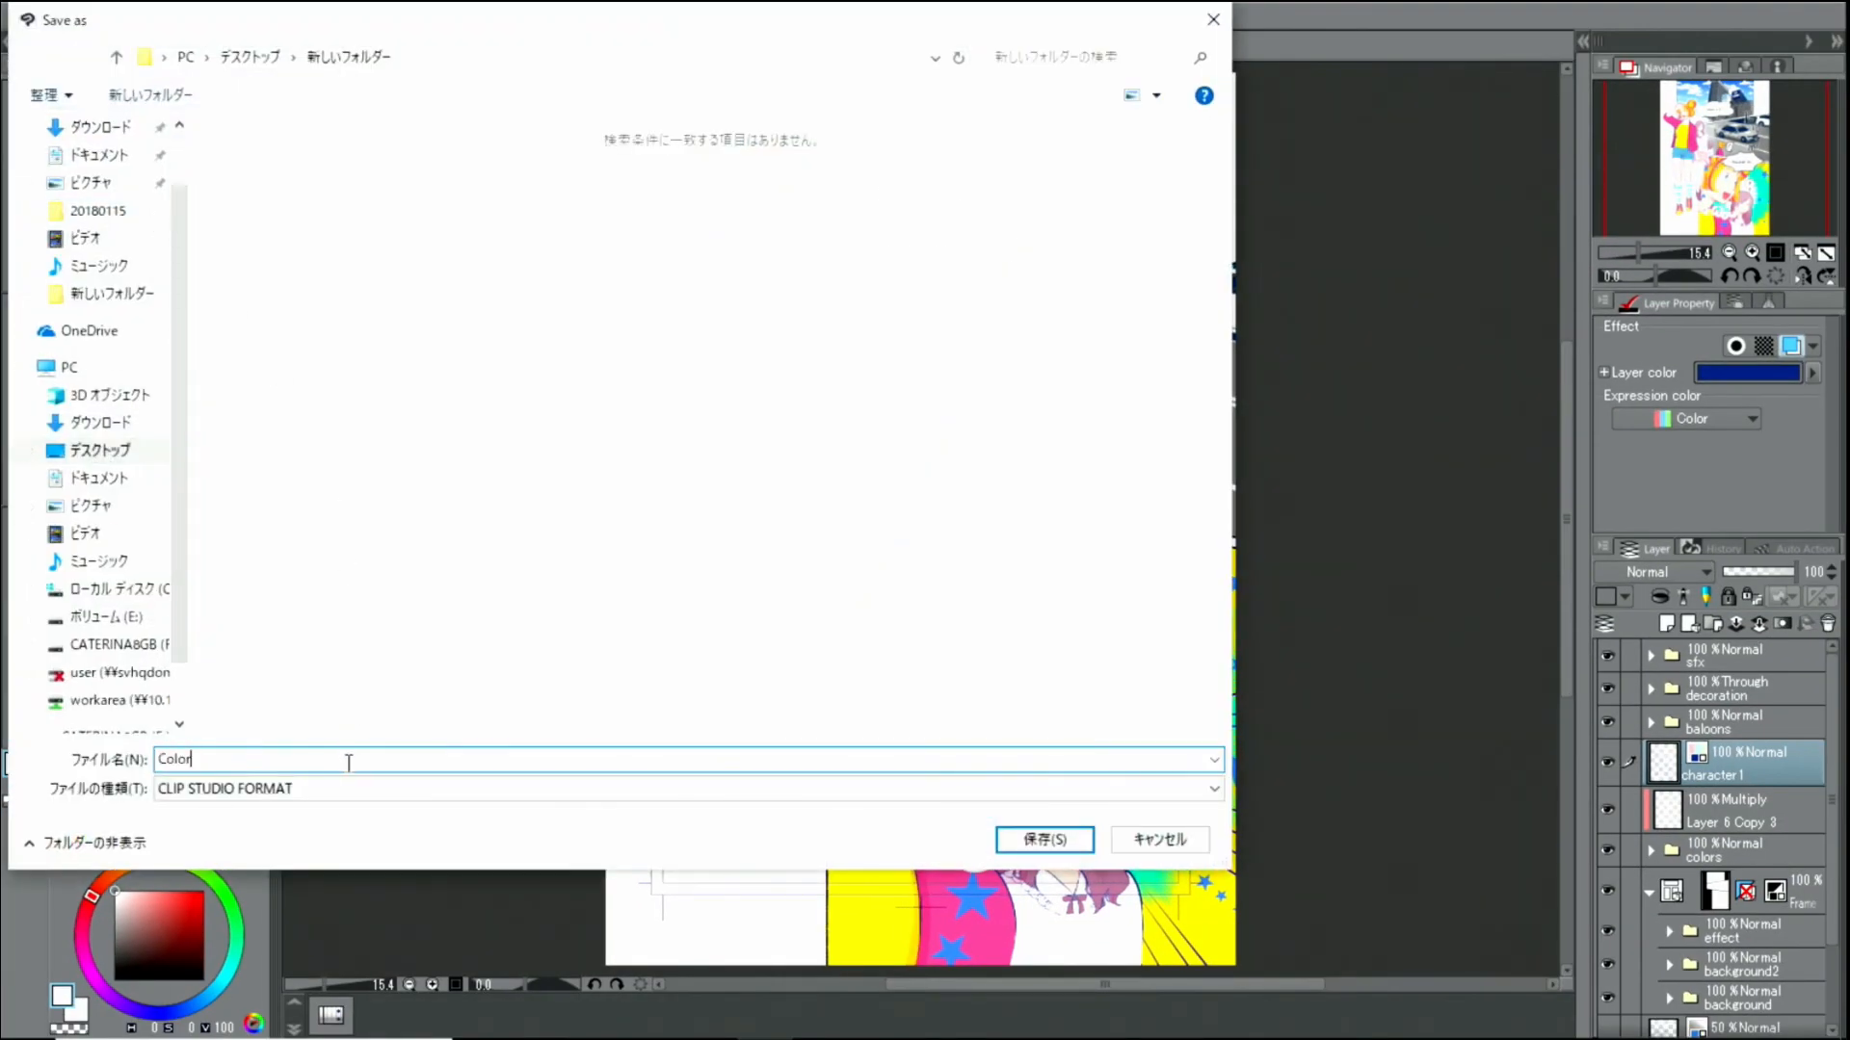
pyautogui.click(363, 790)
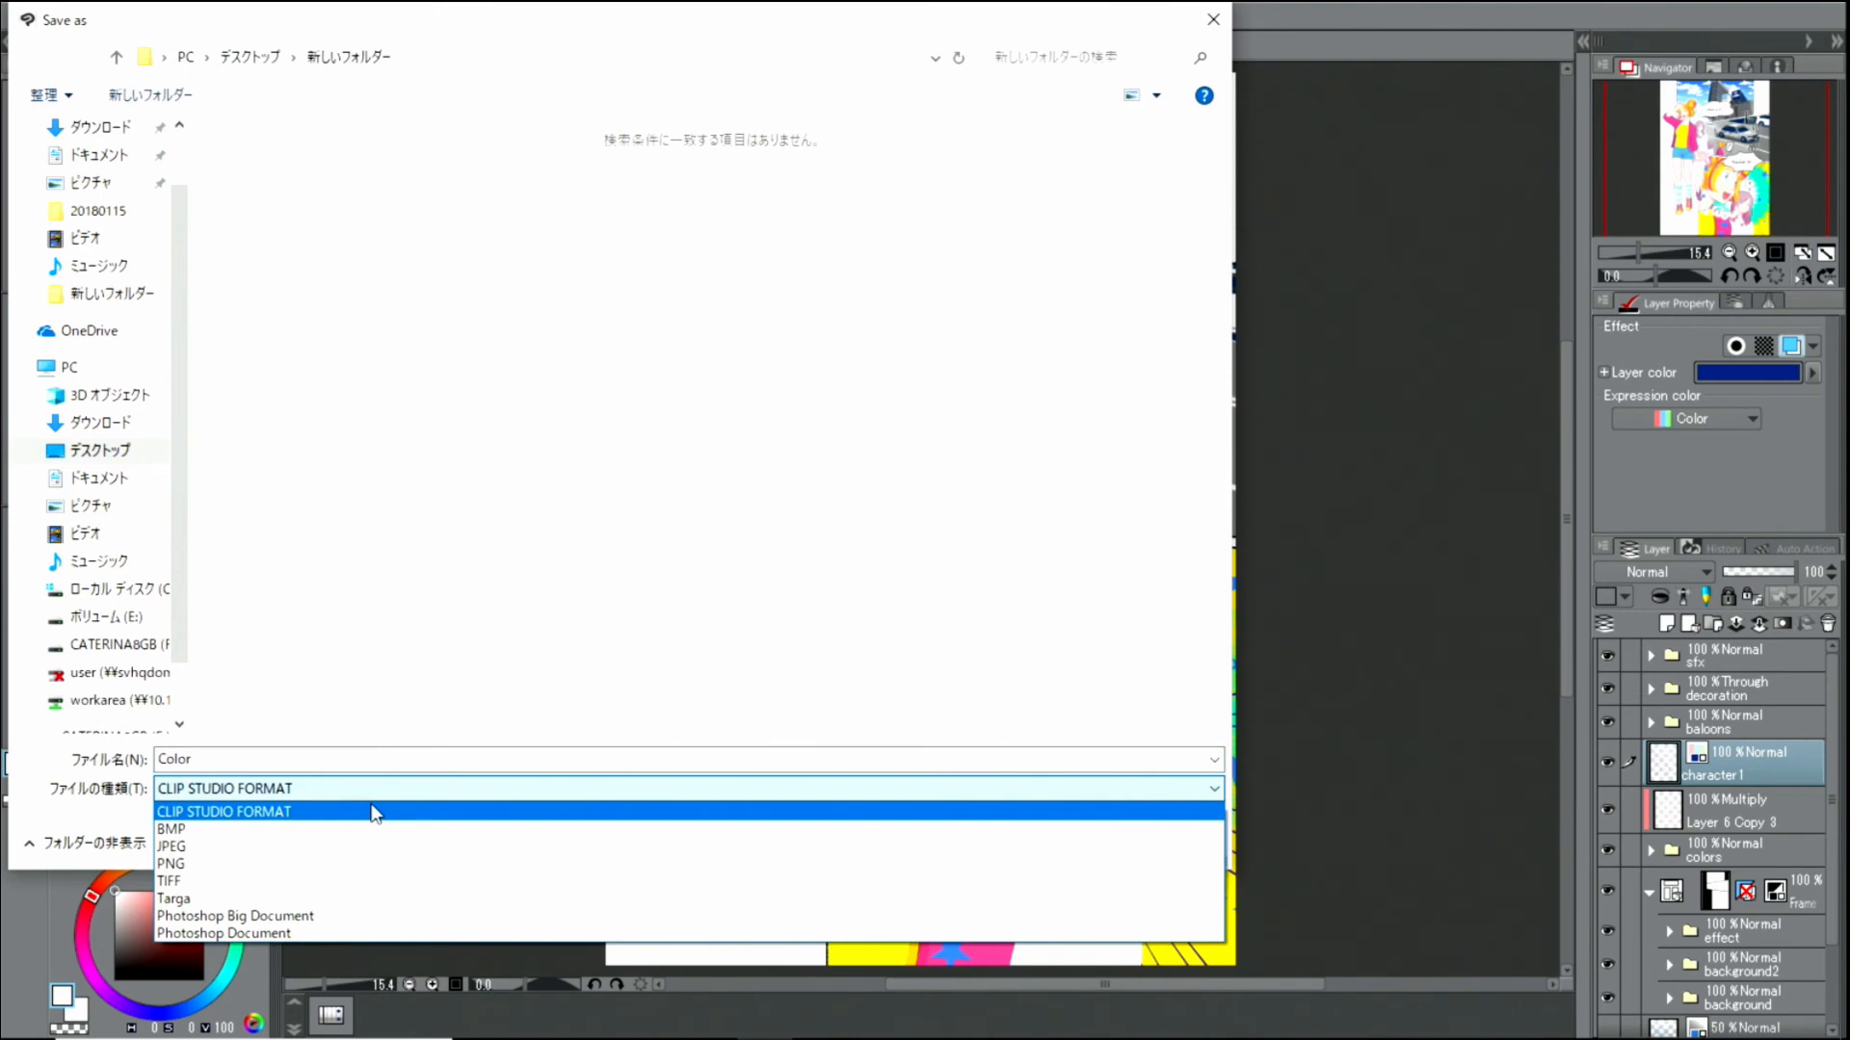
pyautogui.click(376, 812)
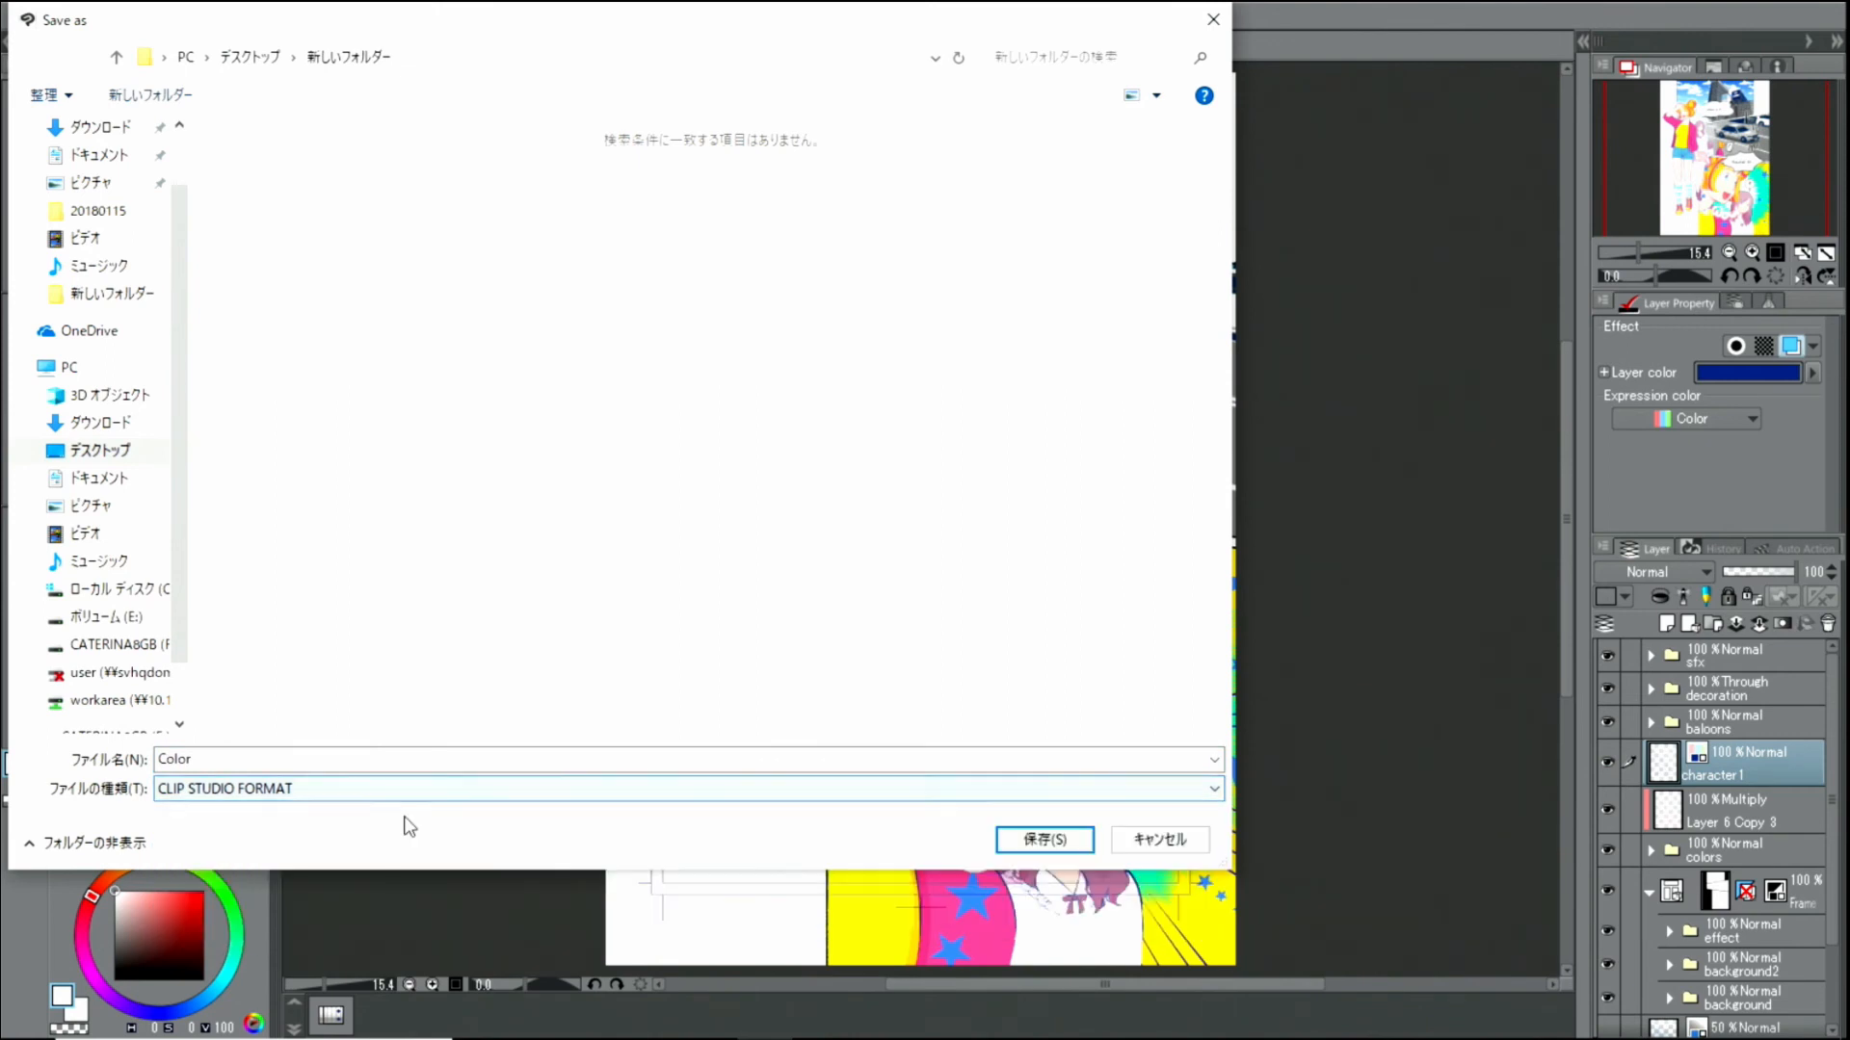
pyautogui.click(1027, 842)
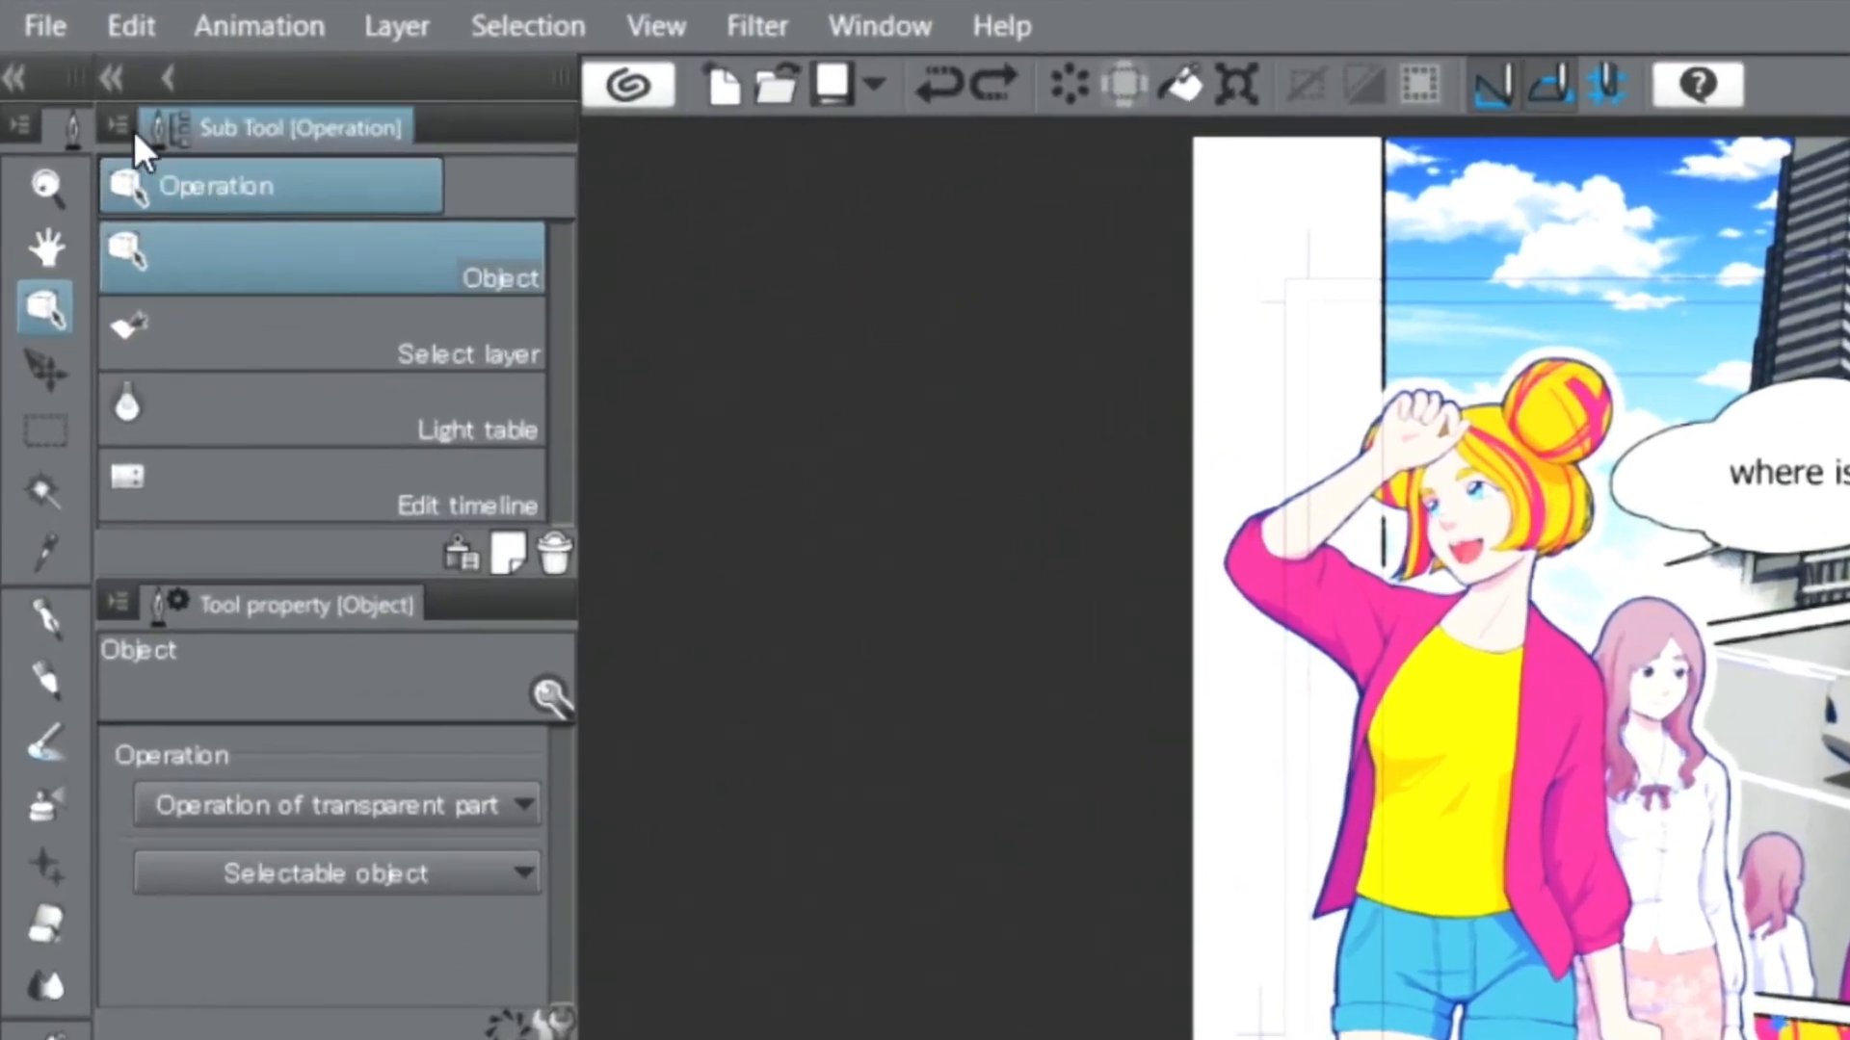
# Step: Save the page's changes and start a single-layer JPEG export with the file name Comic
pyautogui.click(47, 27)
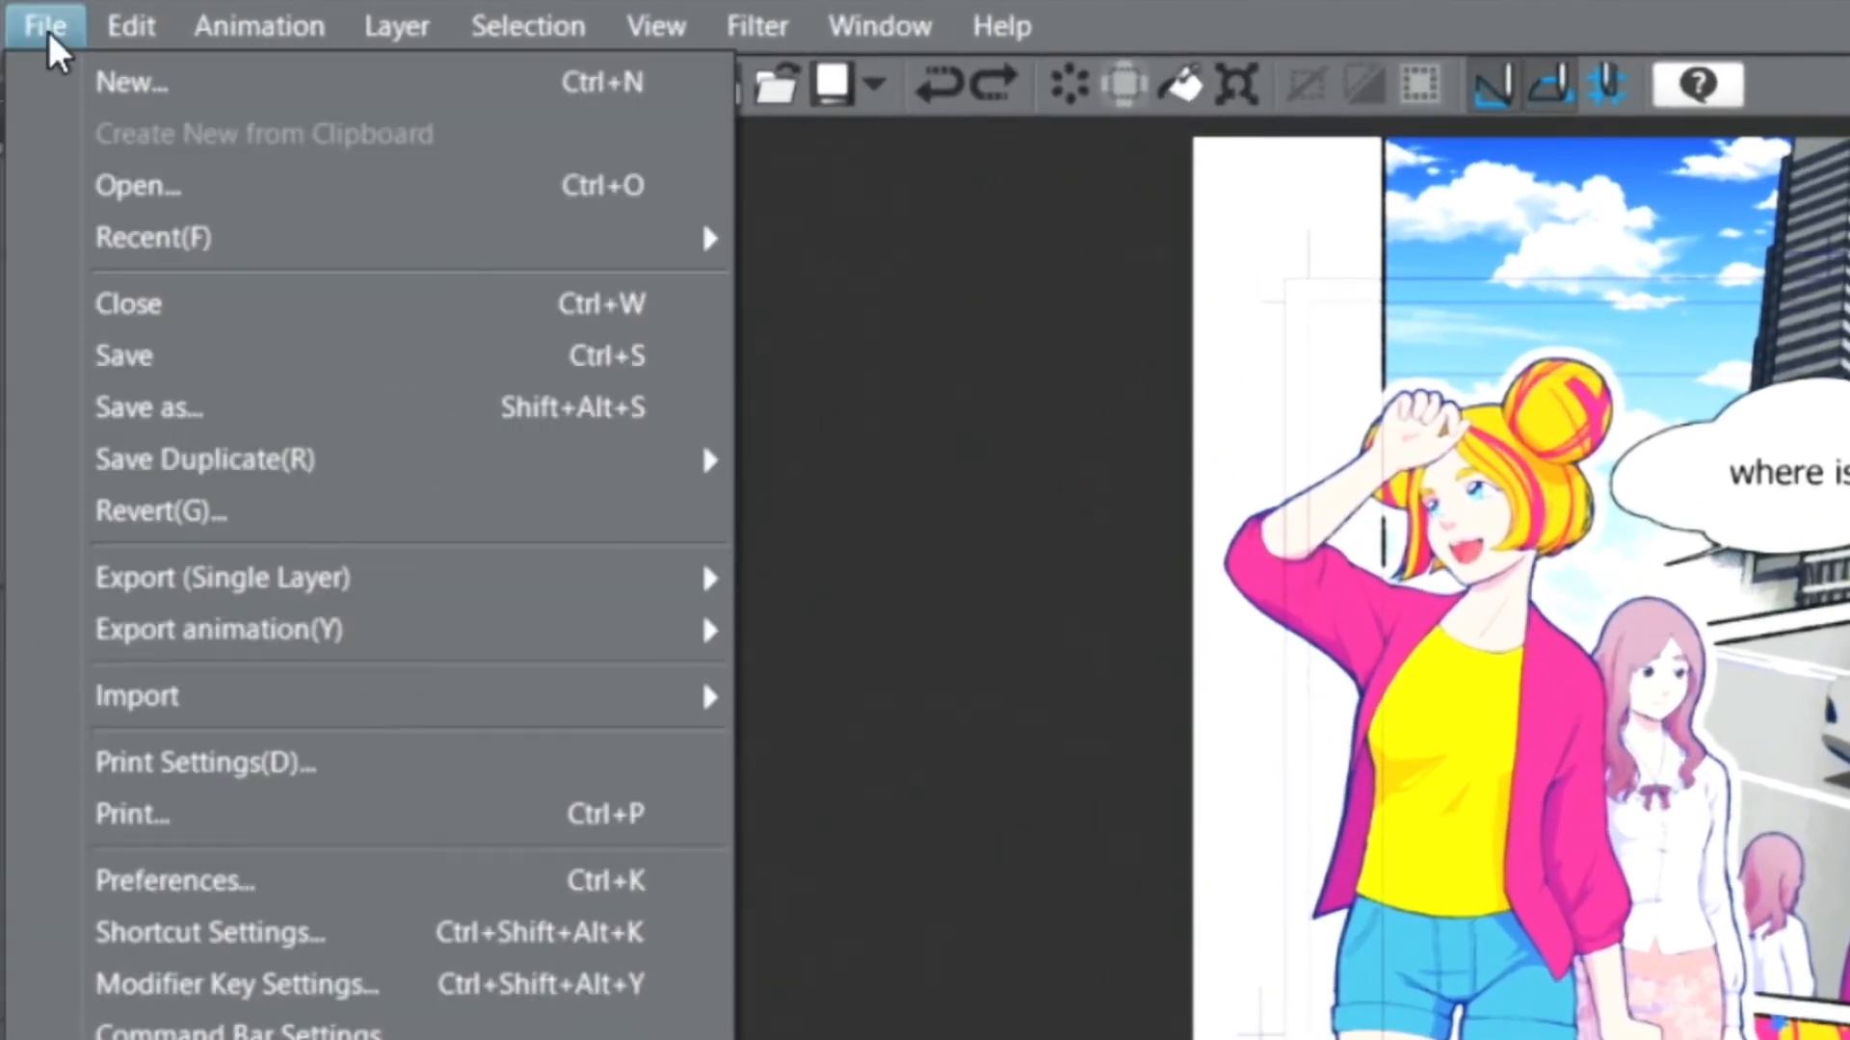
pyautogui.click(269, 353)
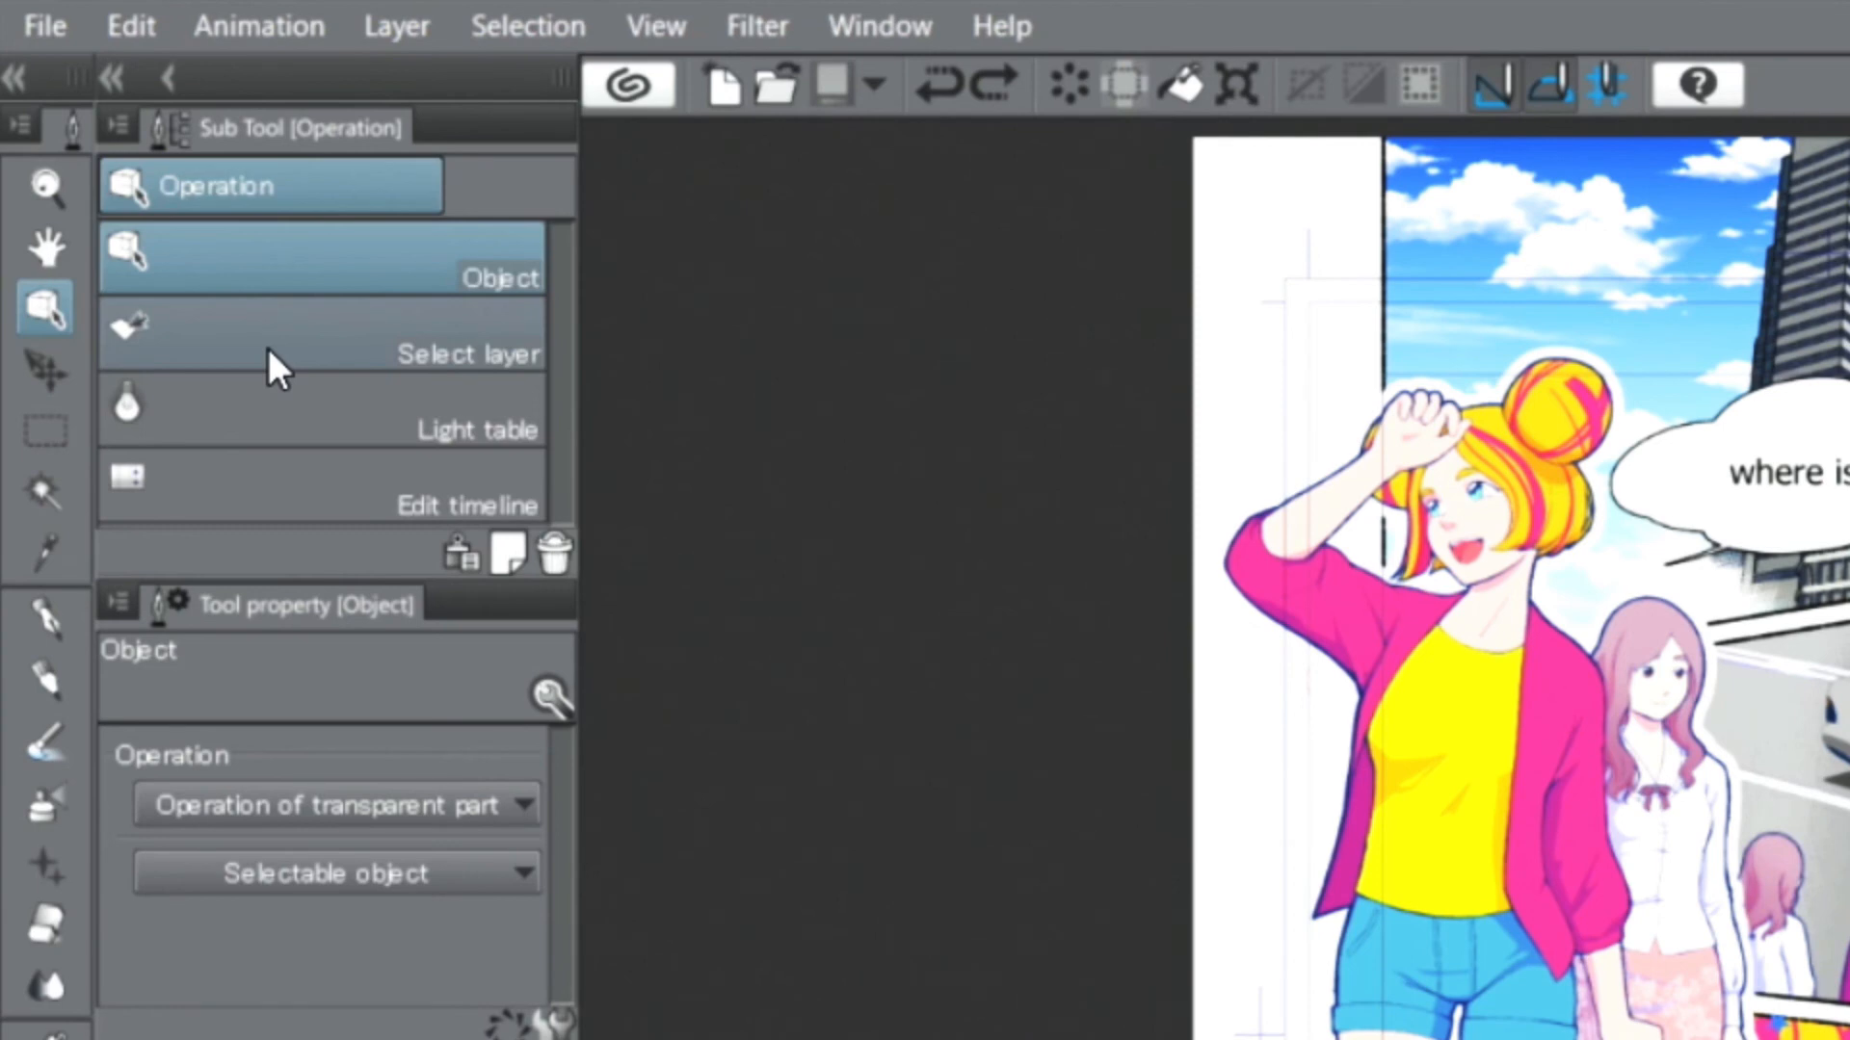
pyautogui.click(50, 27)
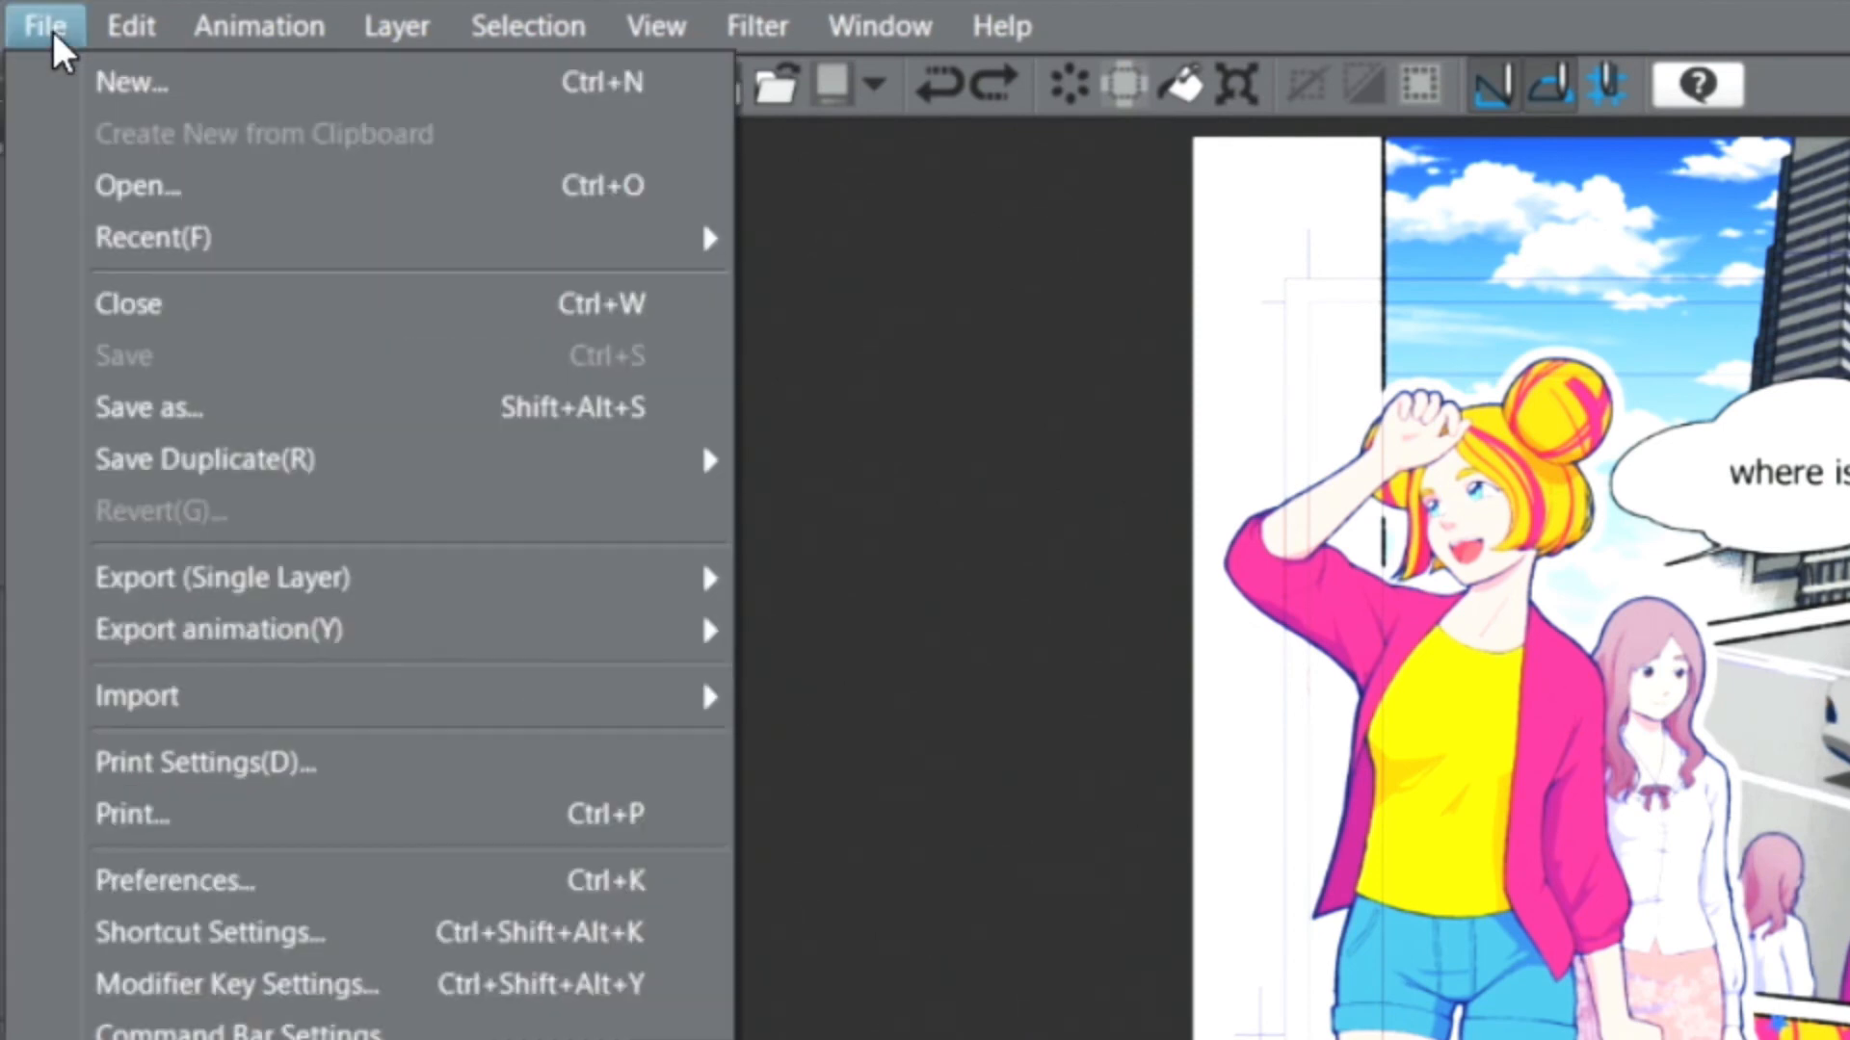
pyautogui.moveTo(469, 579)
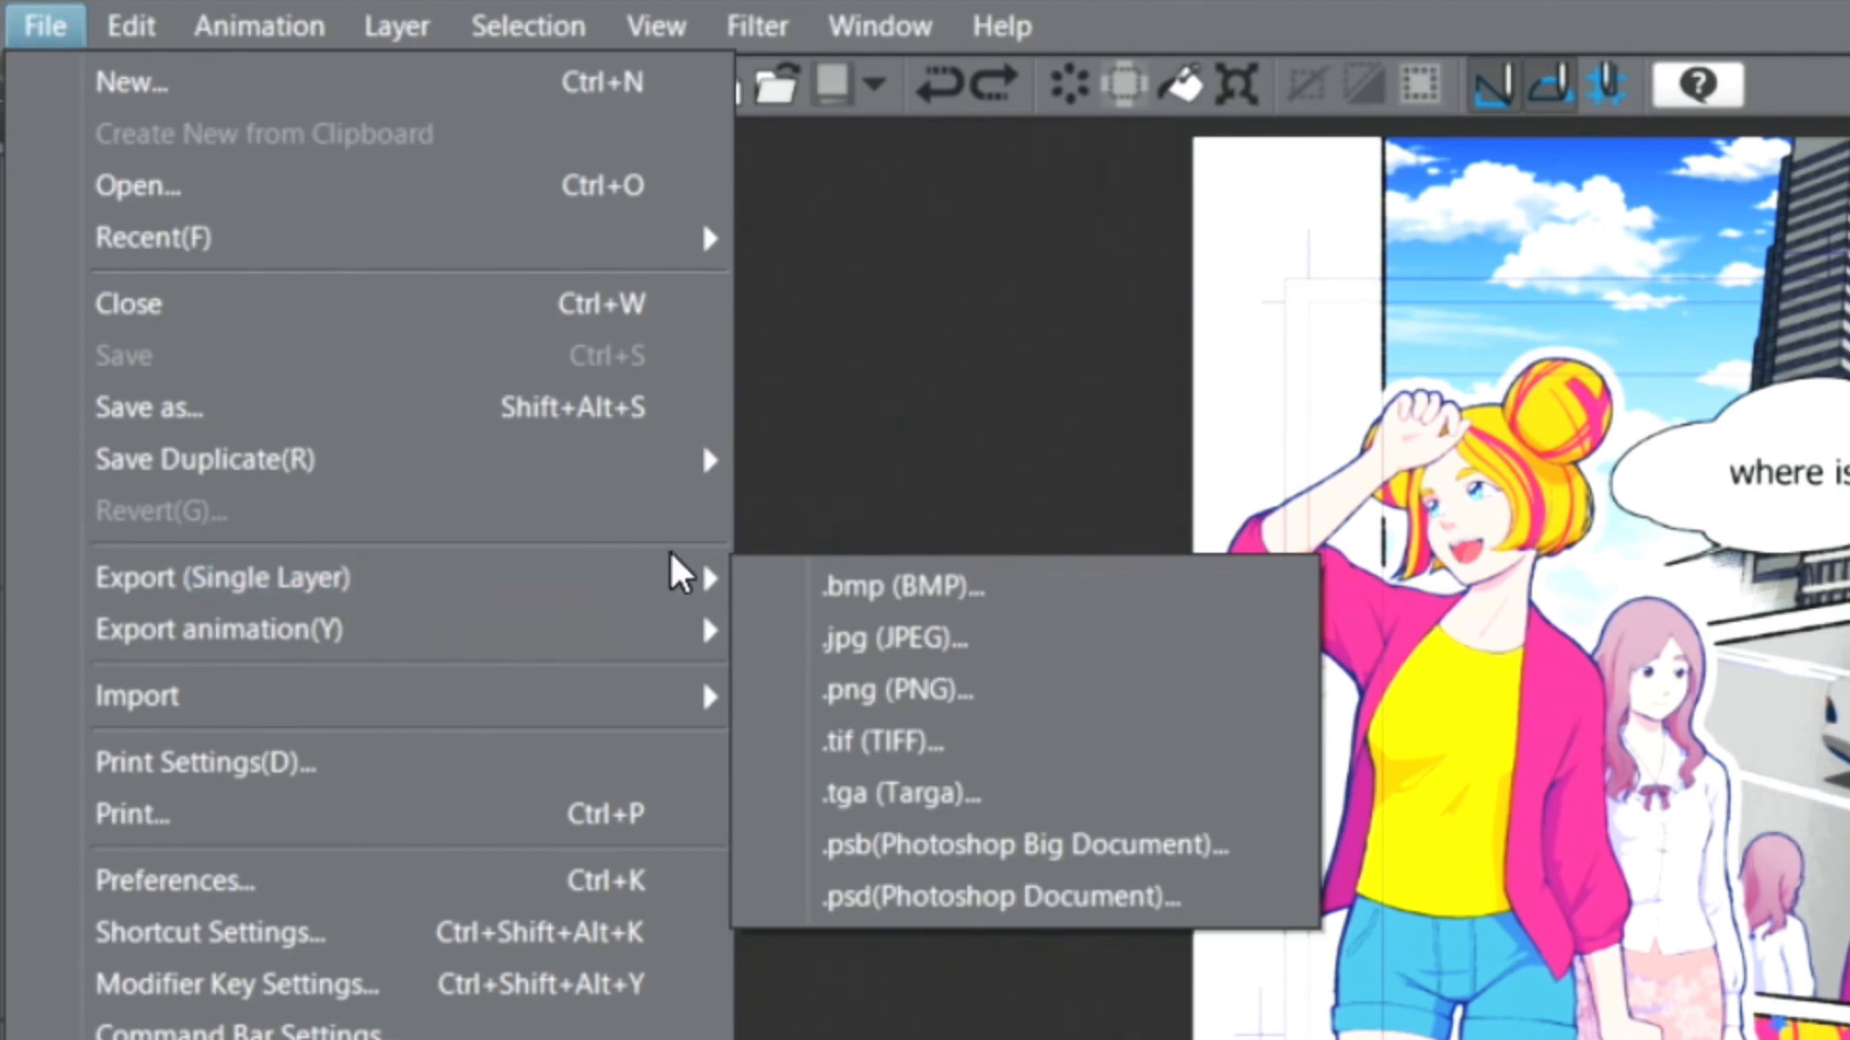
pyautogui.click(1048, 655)
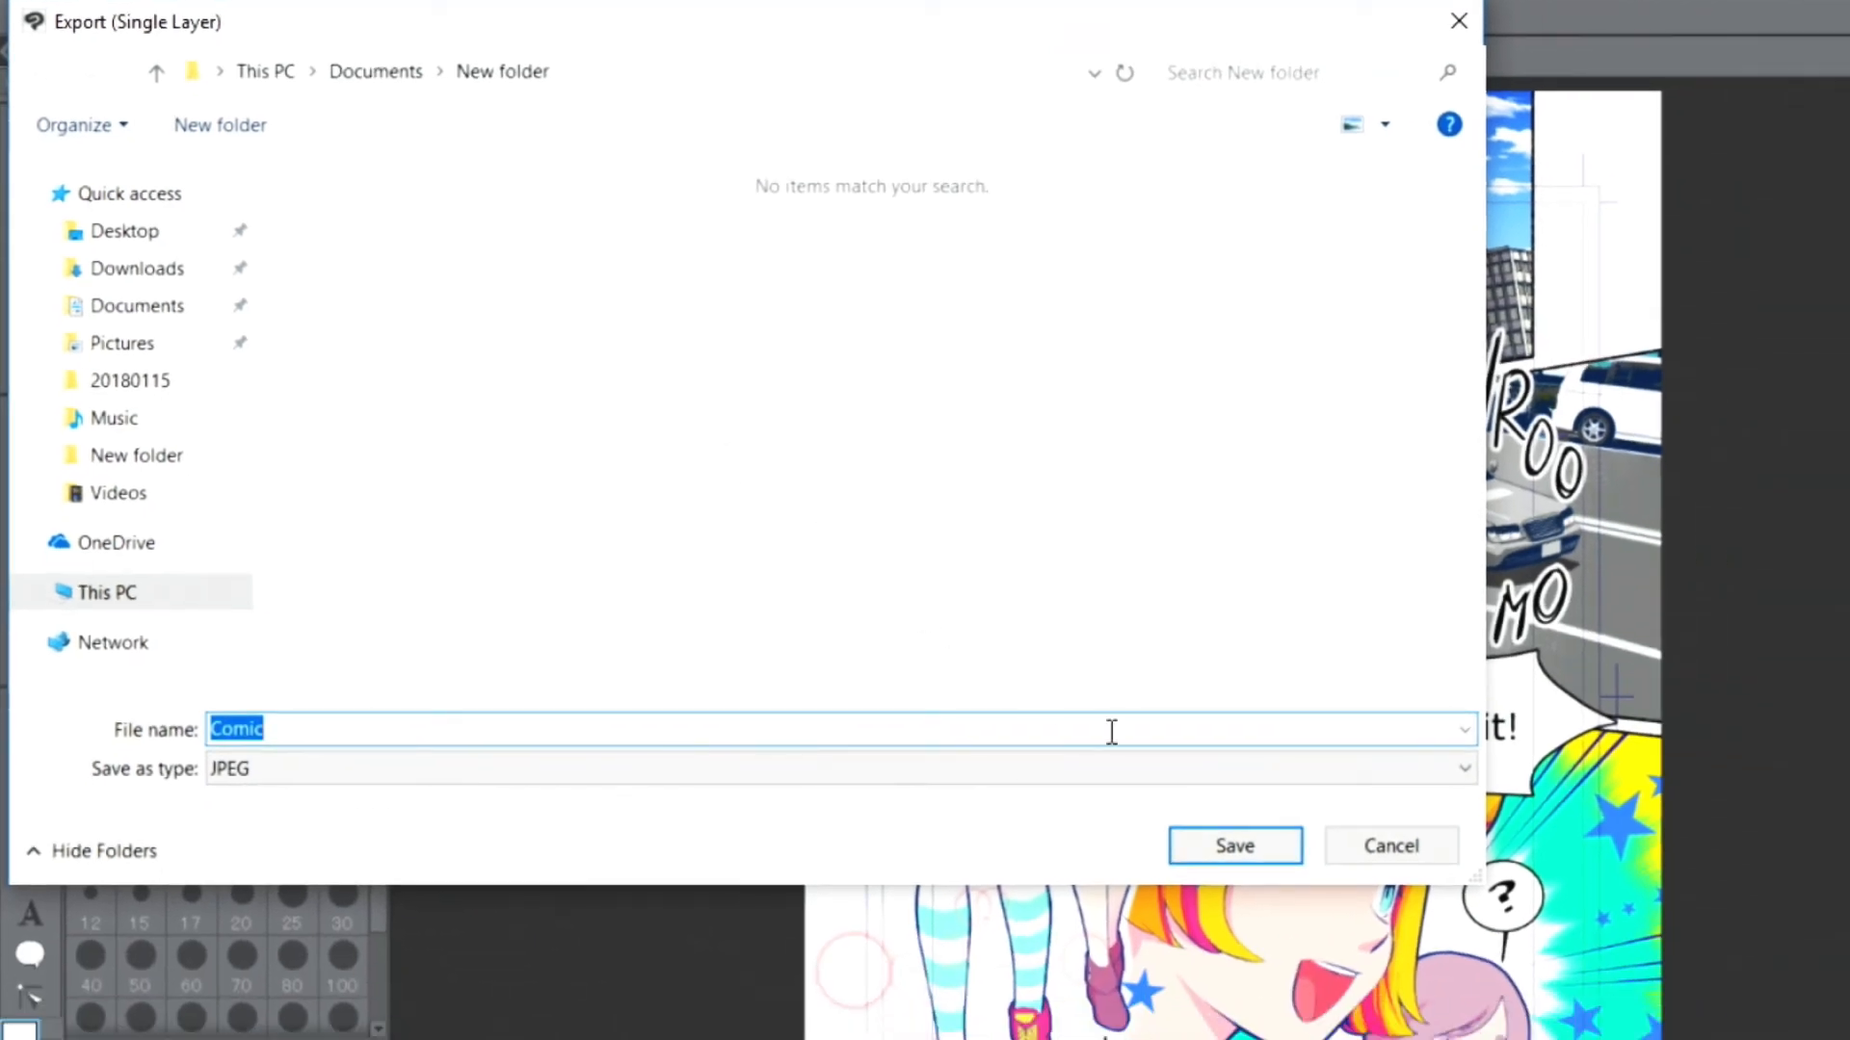
pyautogui.click(1252, 861)
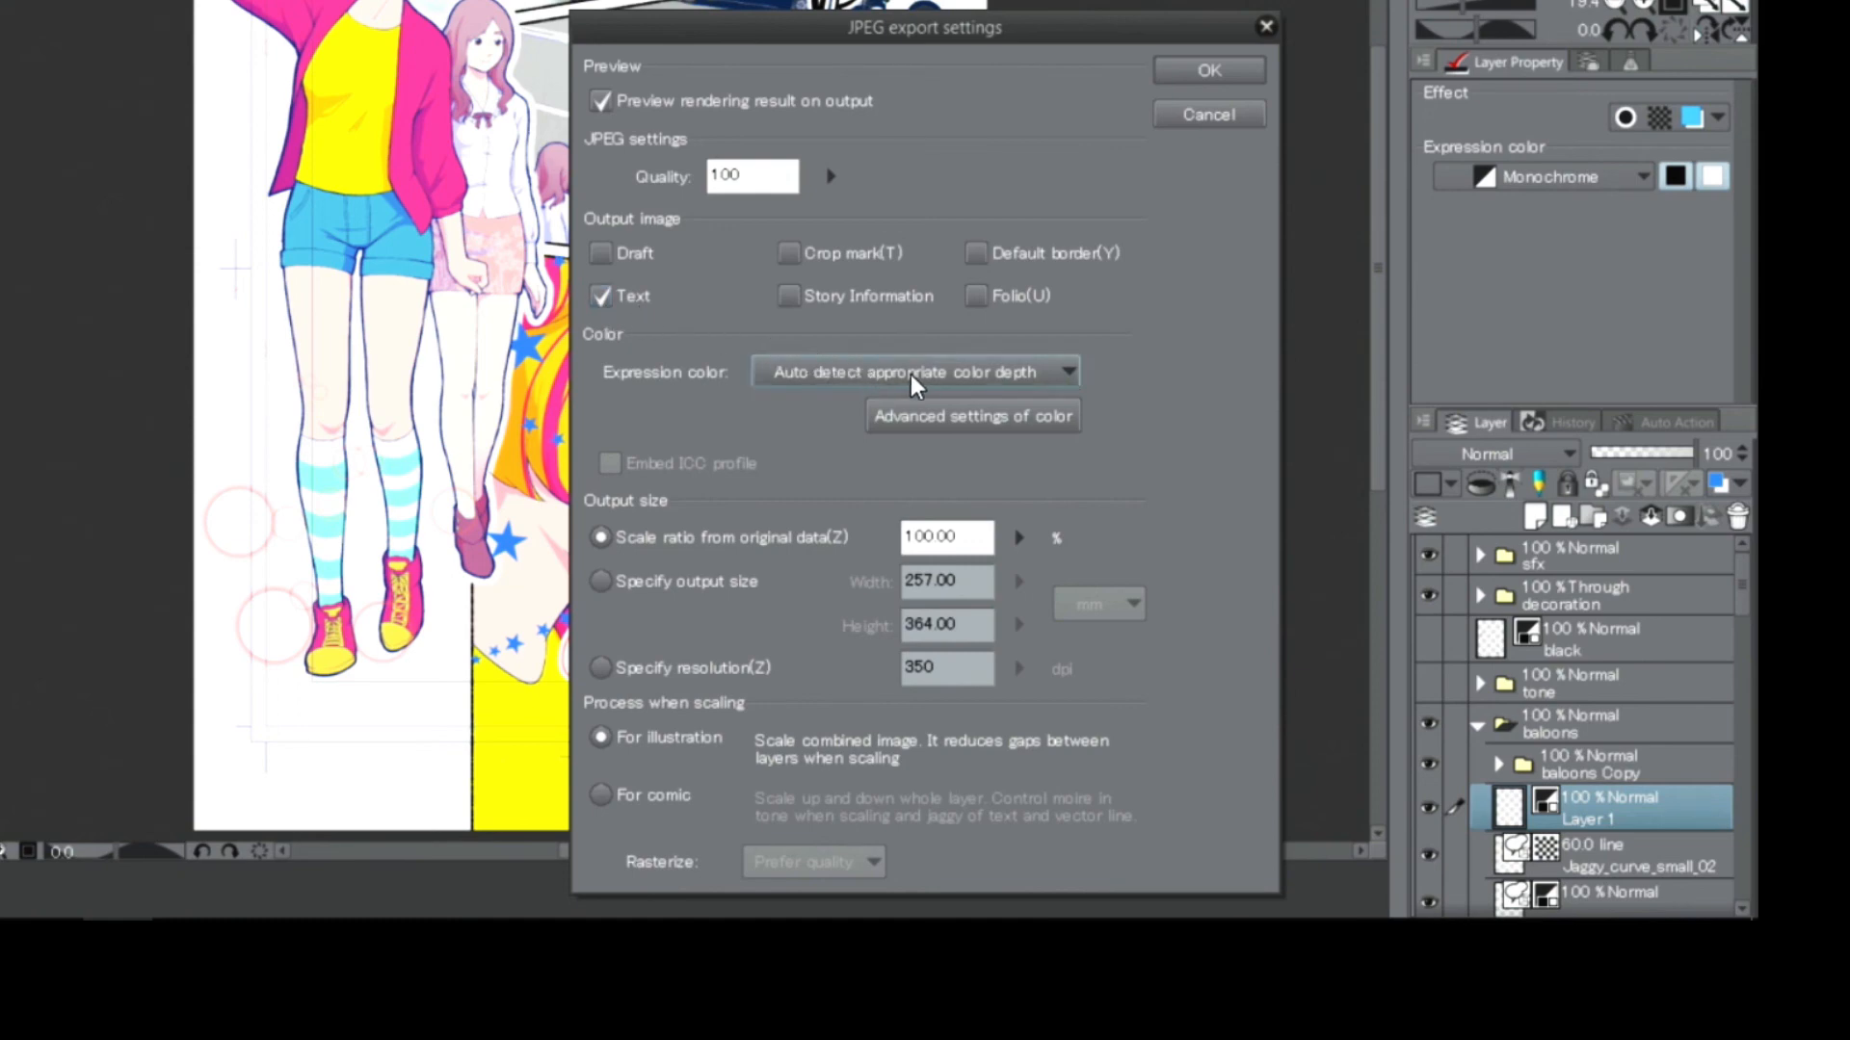
# Step: Export the JPEG in RGB color with the output size specified in pixels and the height set to 1000 px
pyautogui.click(988, 374)
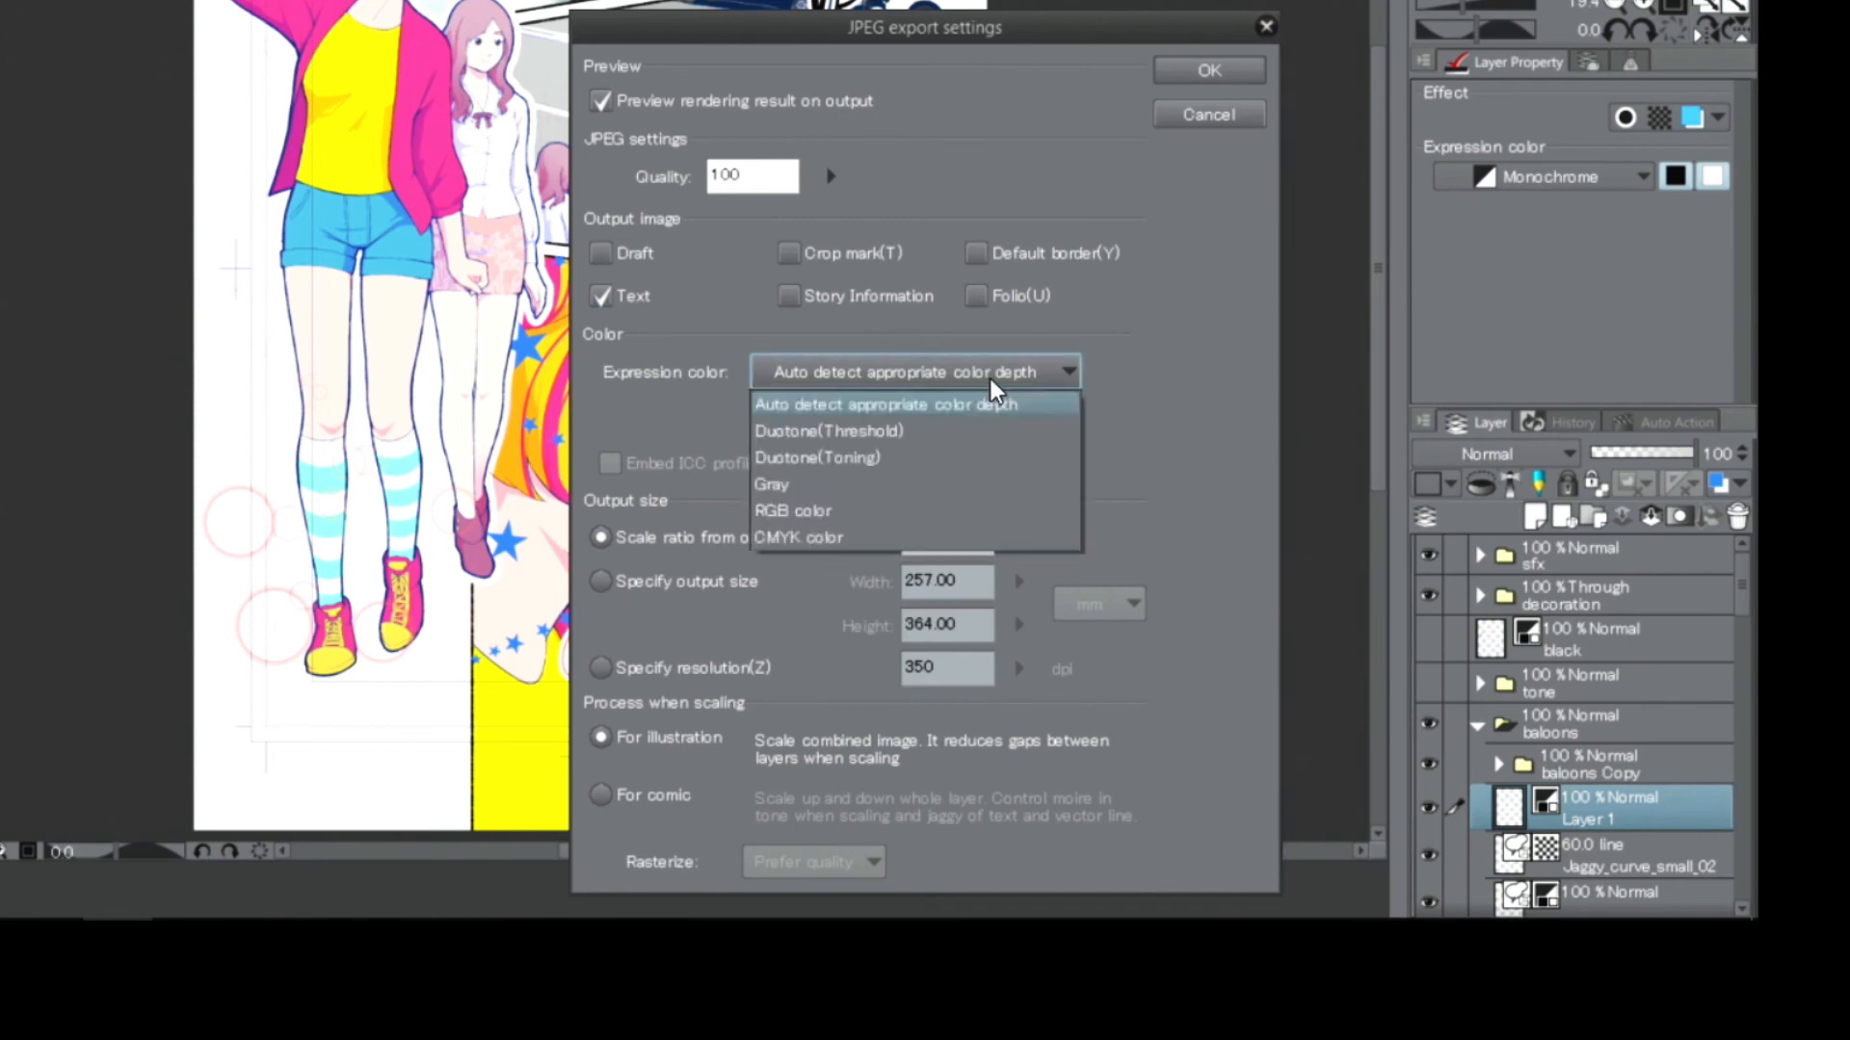
pyautogui.click(1025, 510)
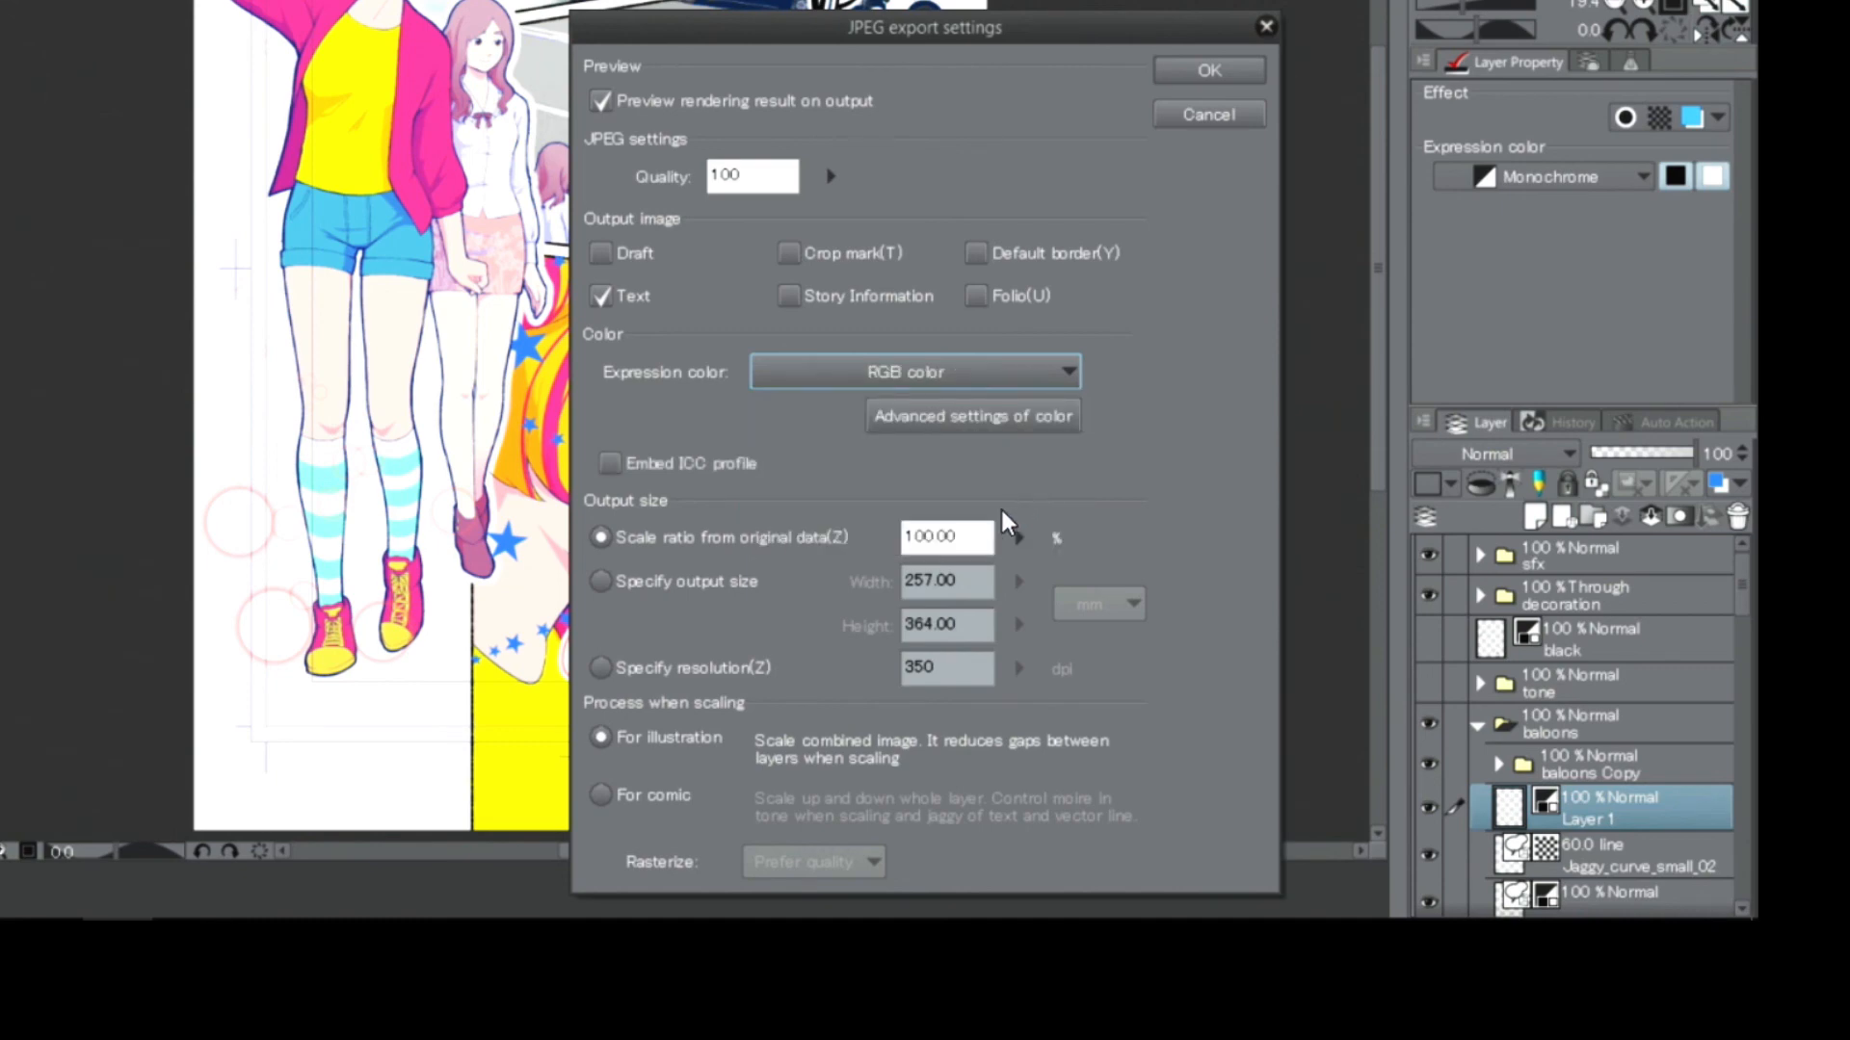
pyautogui.click(622, 578)
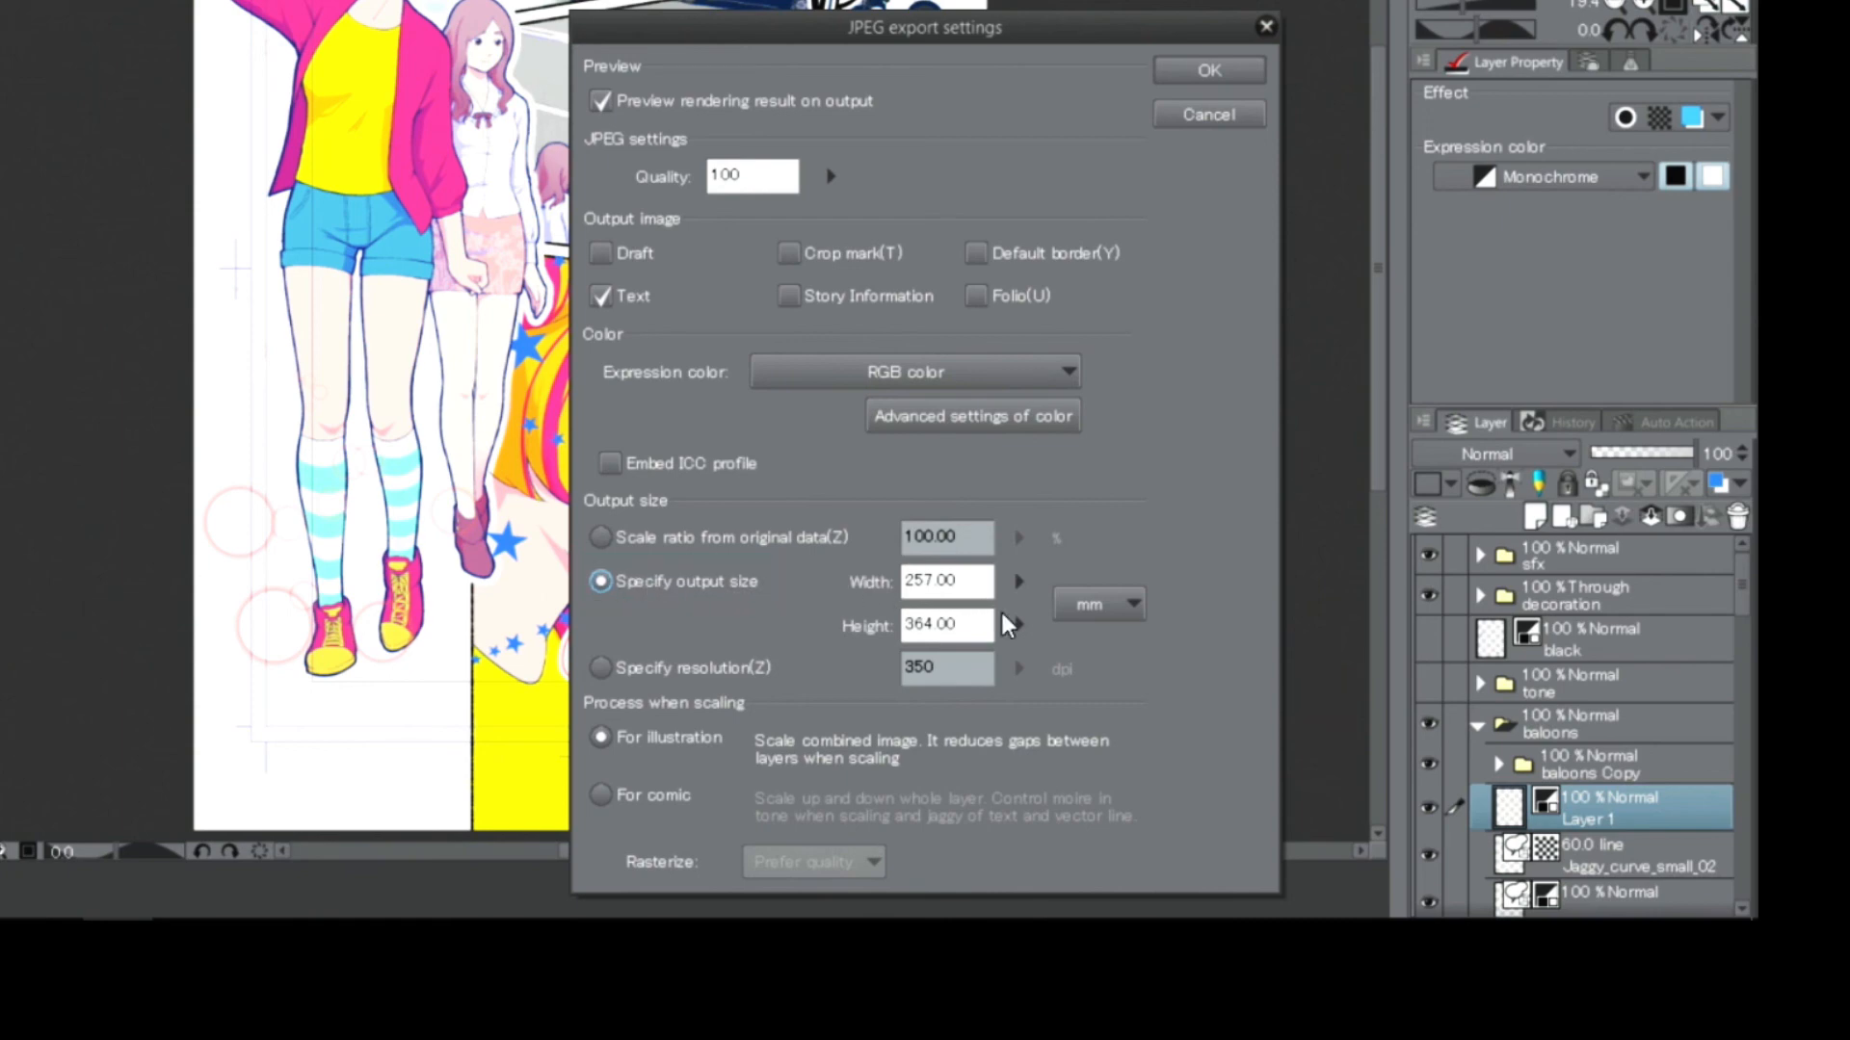
pyautogui.click(1080, 610)
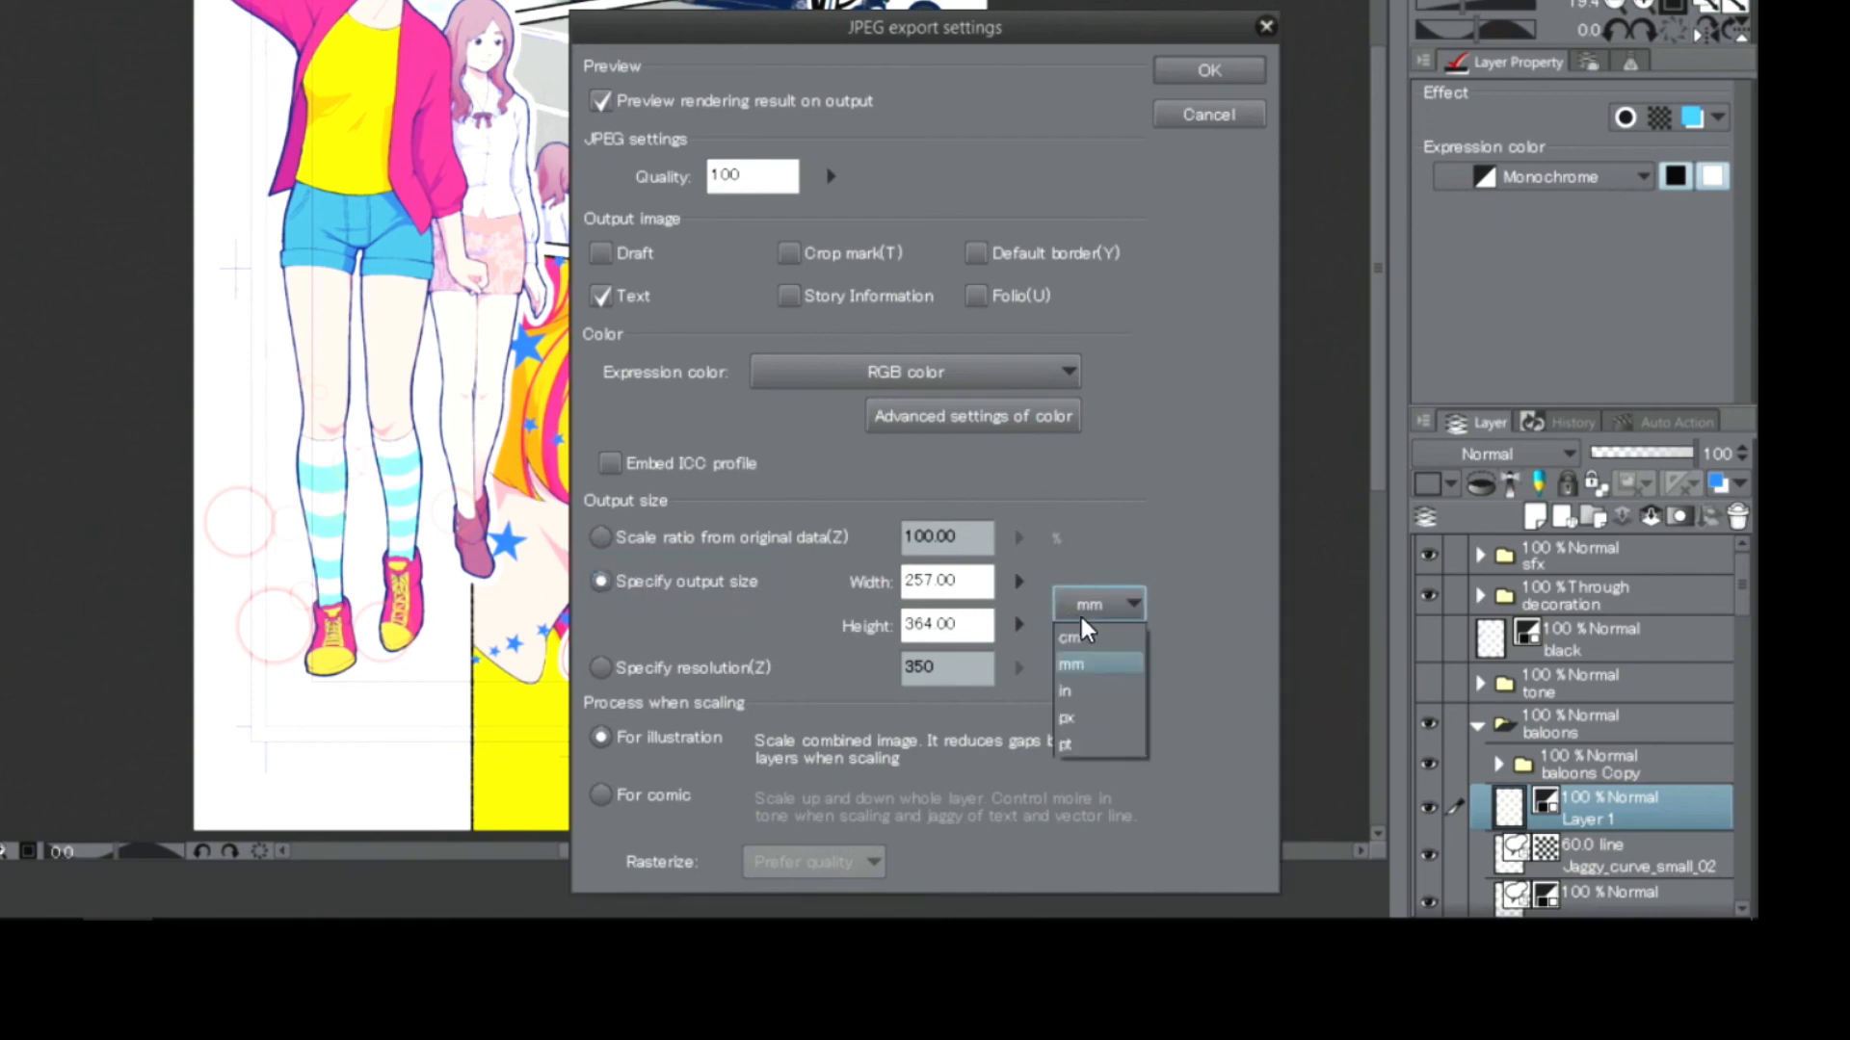
pyautogui.click(1088, 720)
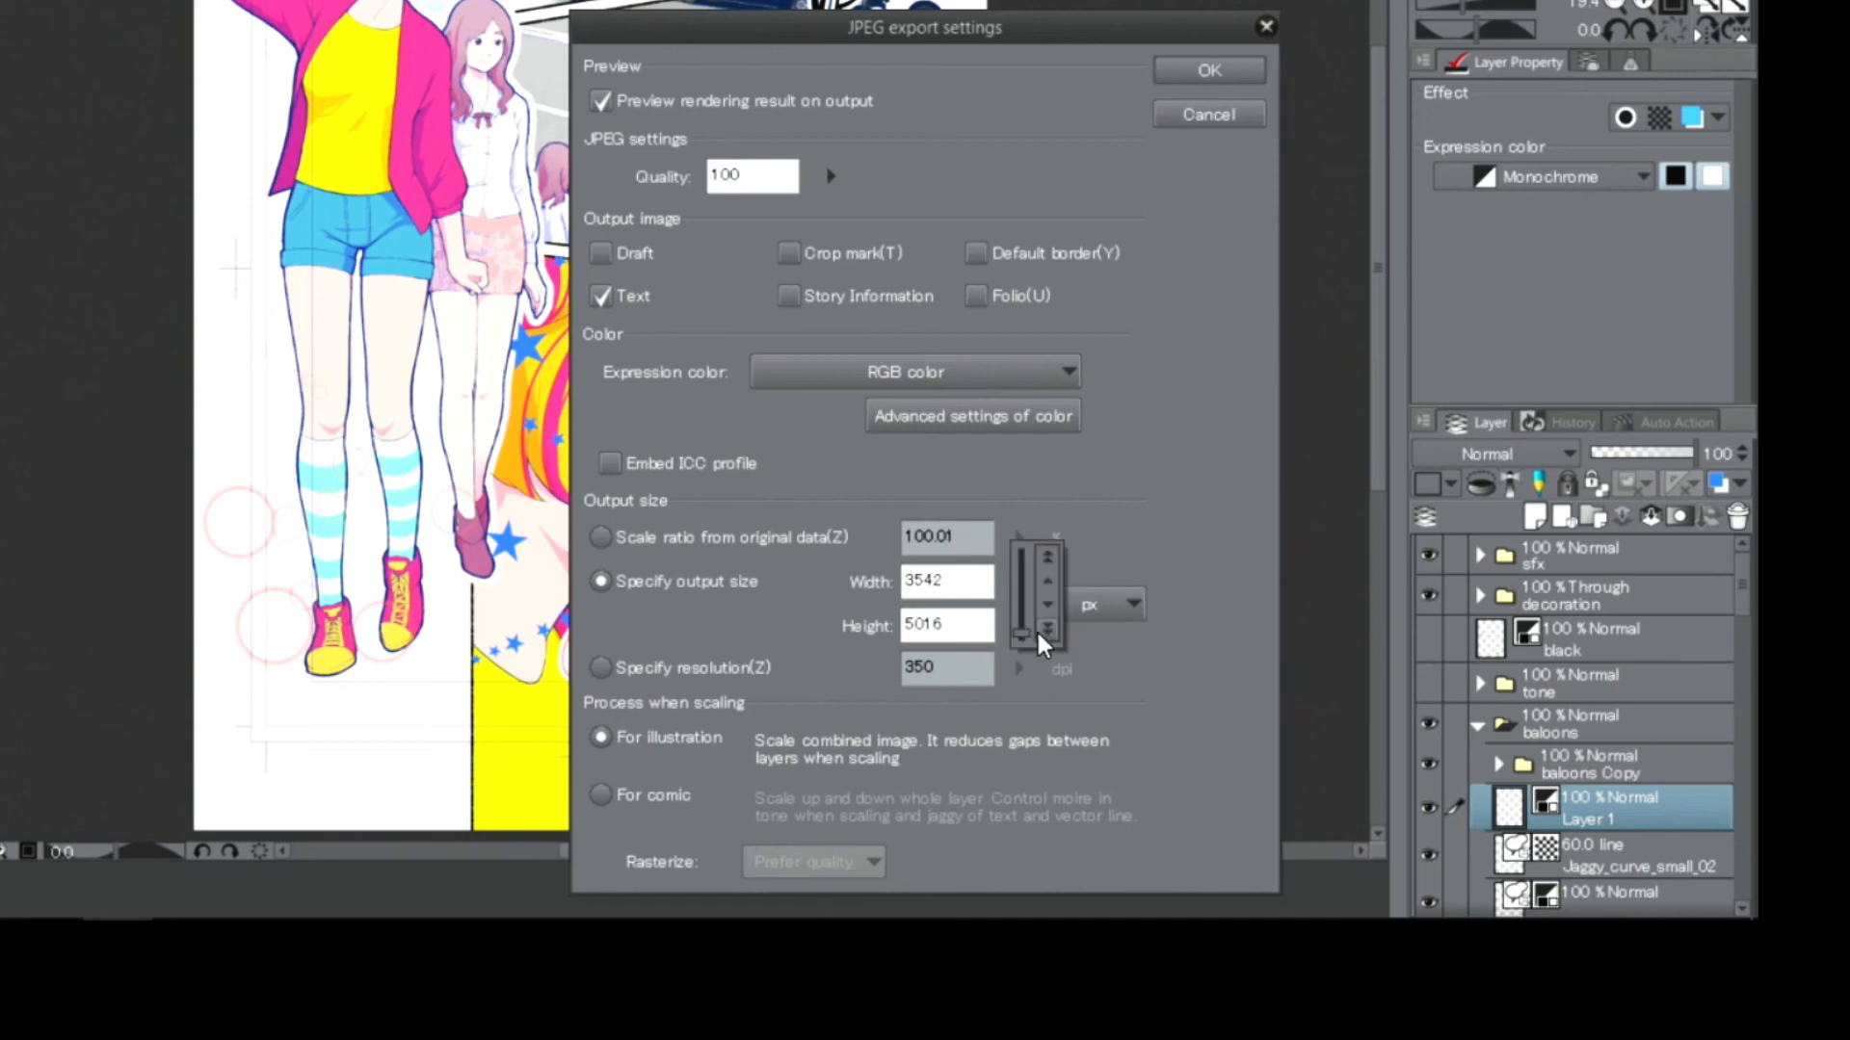
pyautogui.moveTo(1037, 628); pyautogui.dragTo(1093, 639)
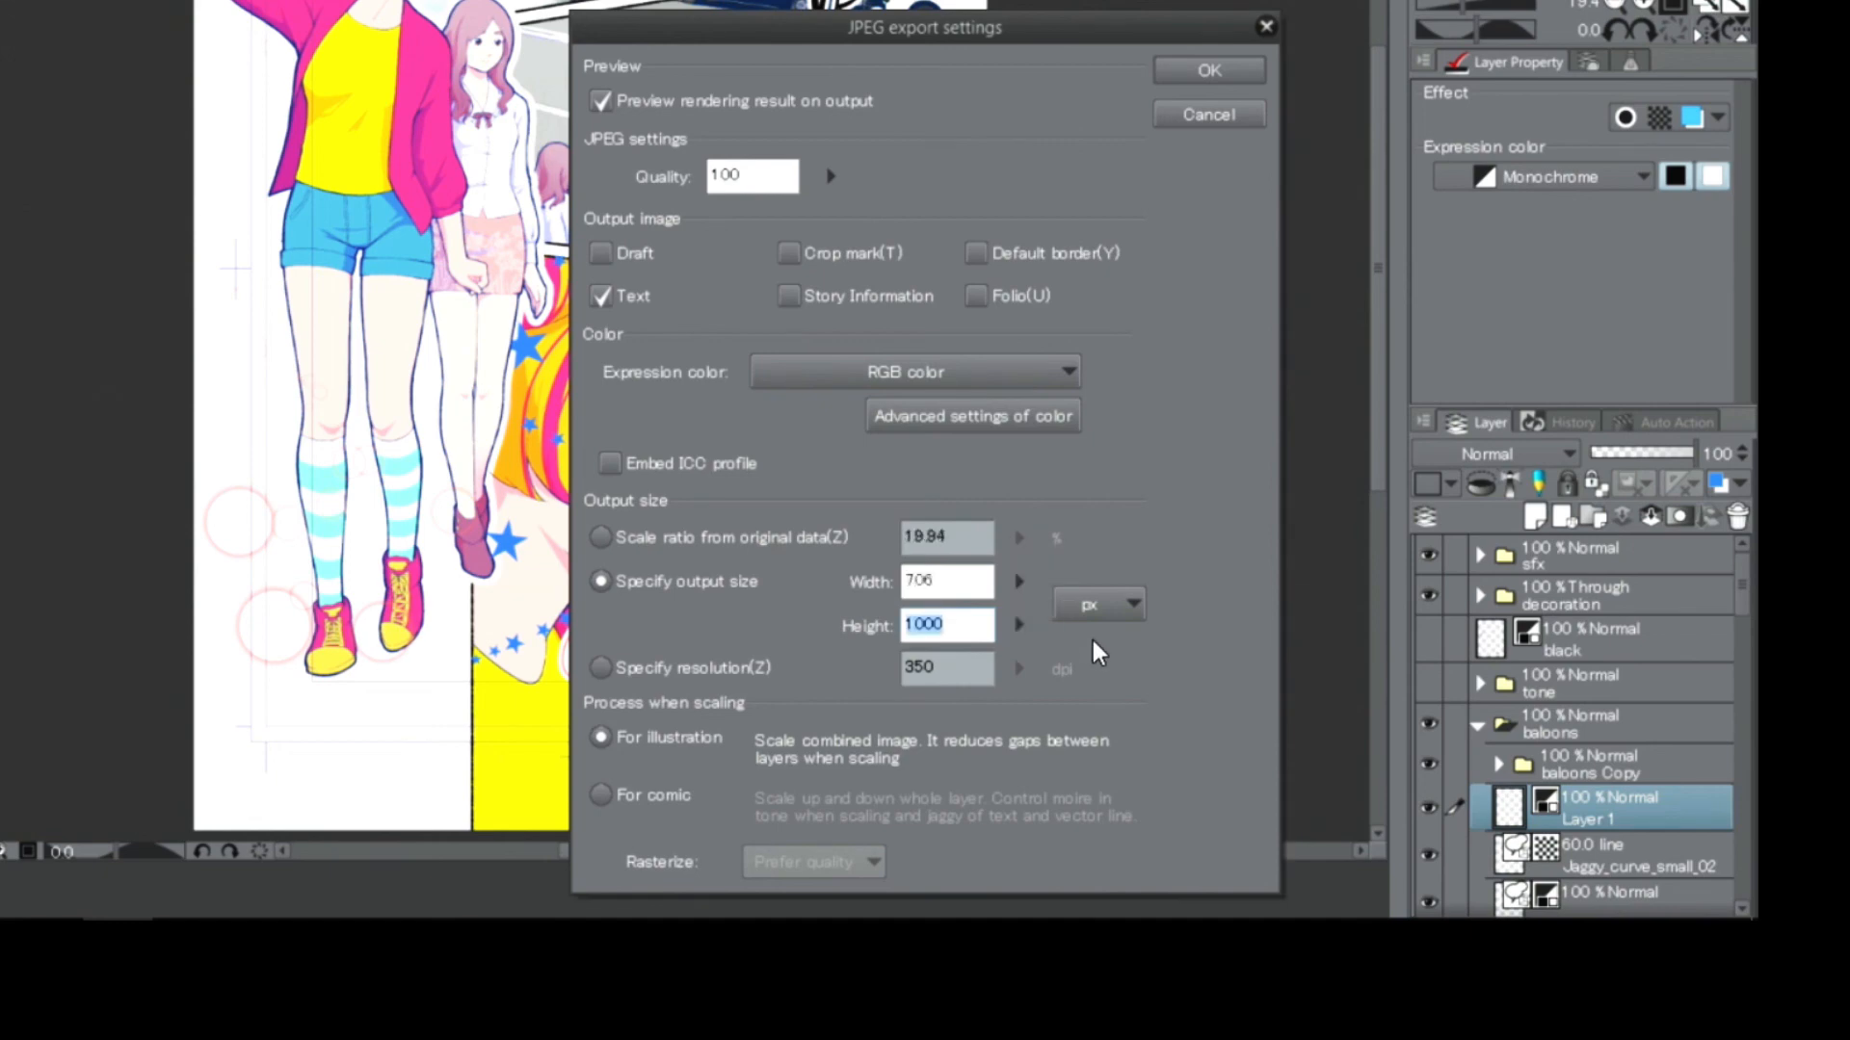
pyautogui.click(1175, 80)
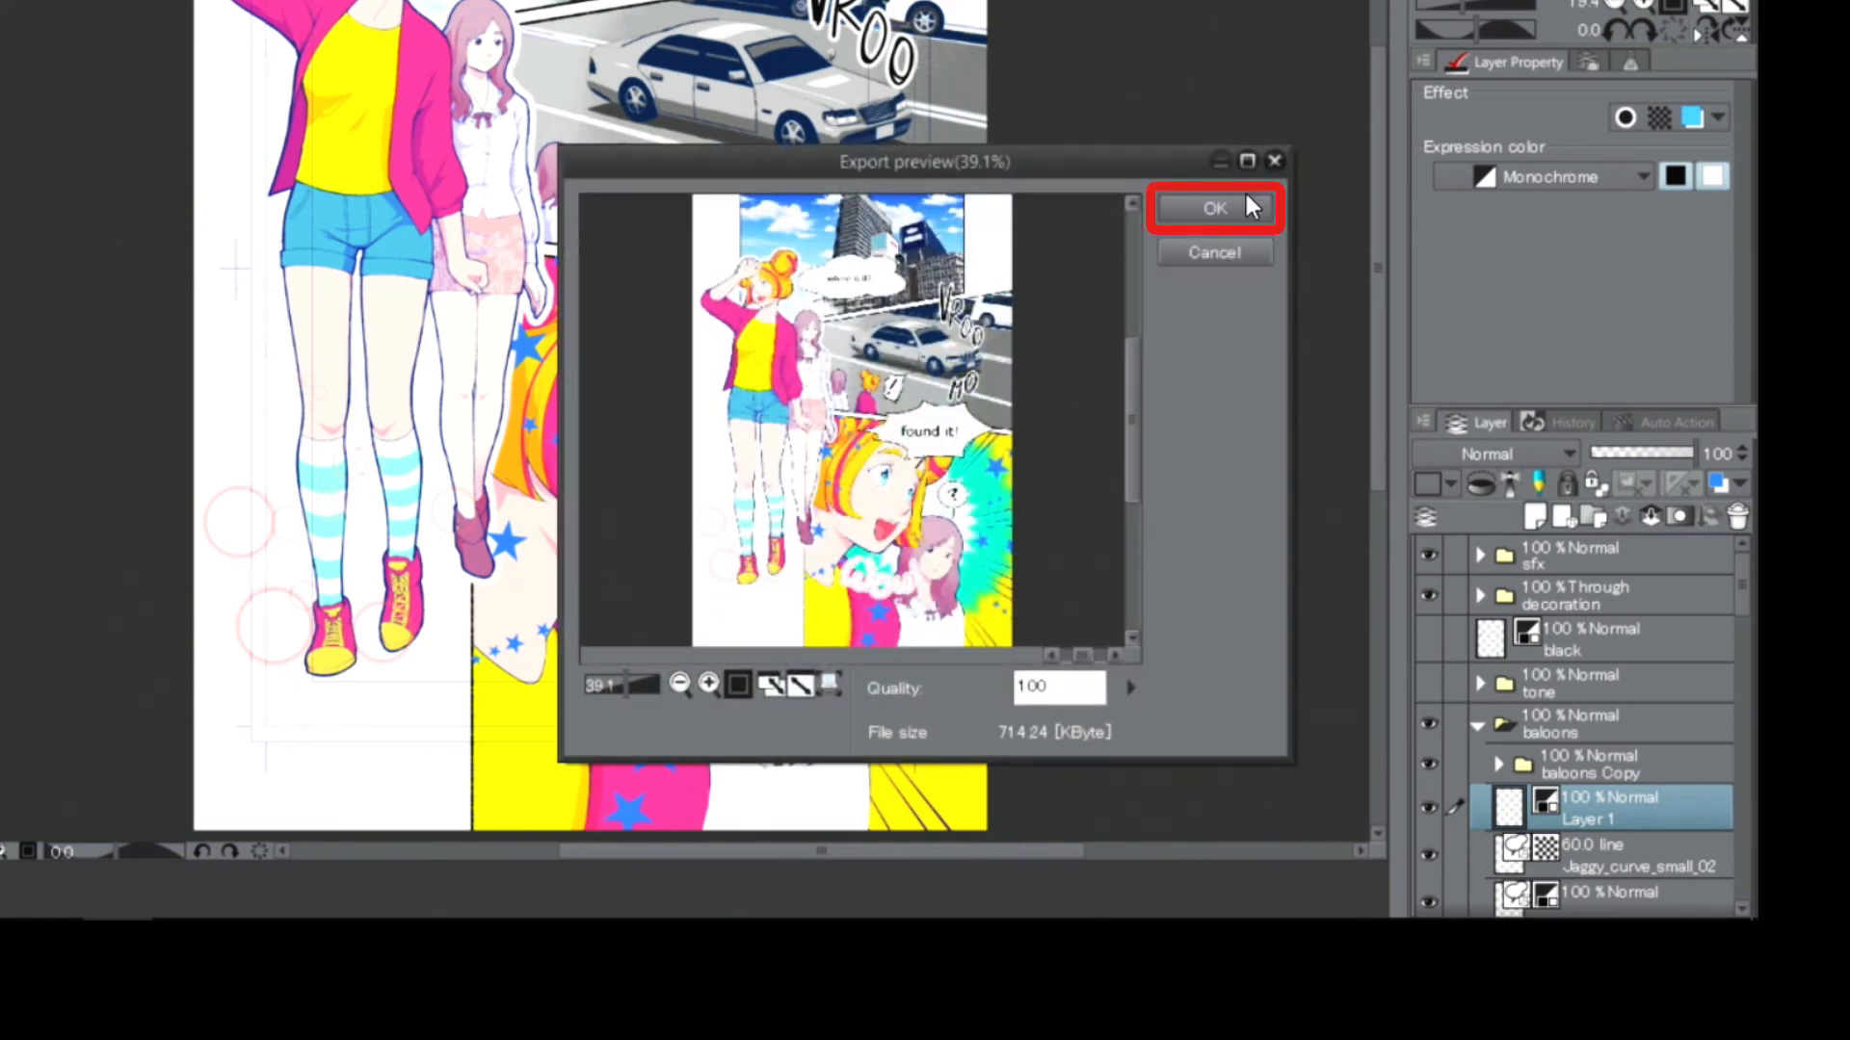
pyautogui.click(1248, 202)
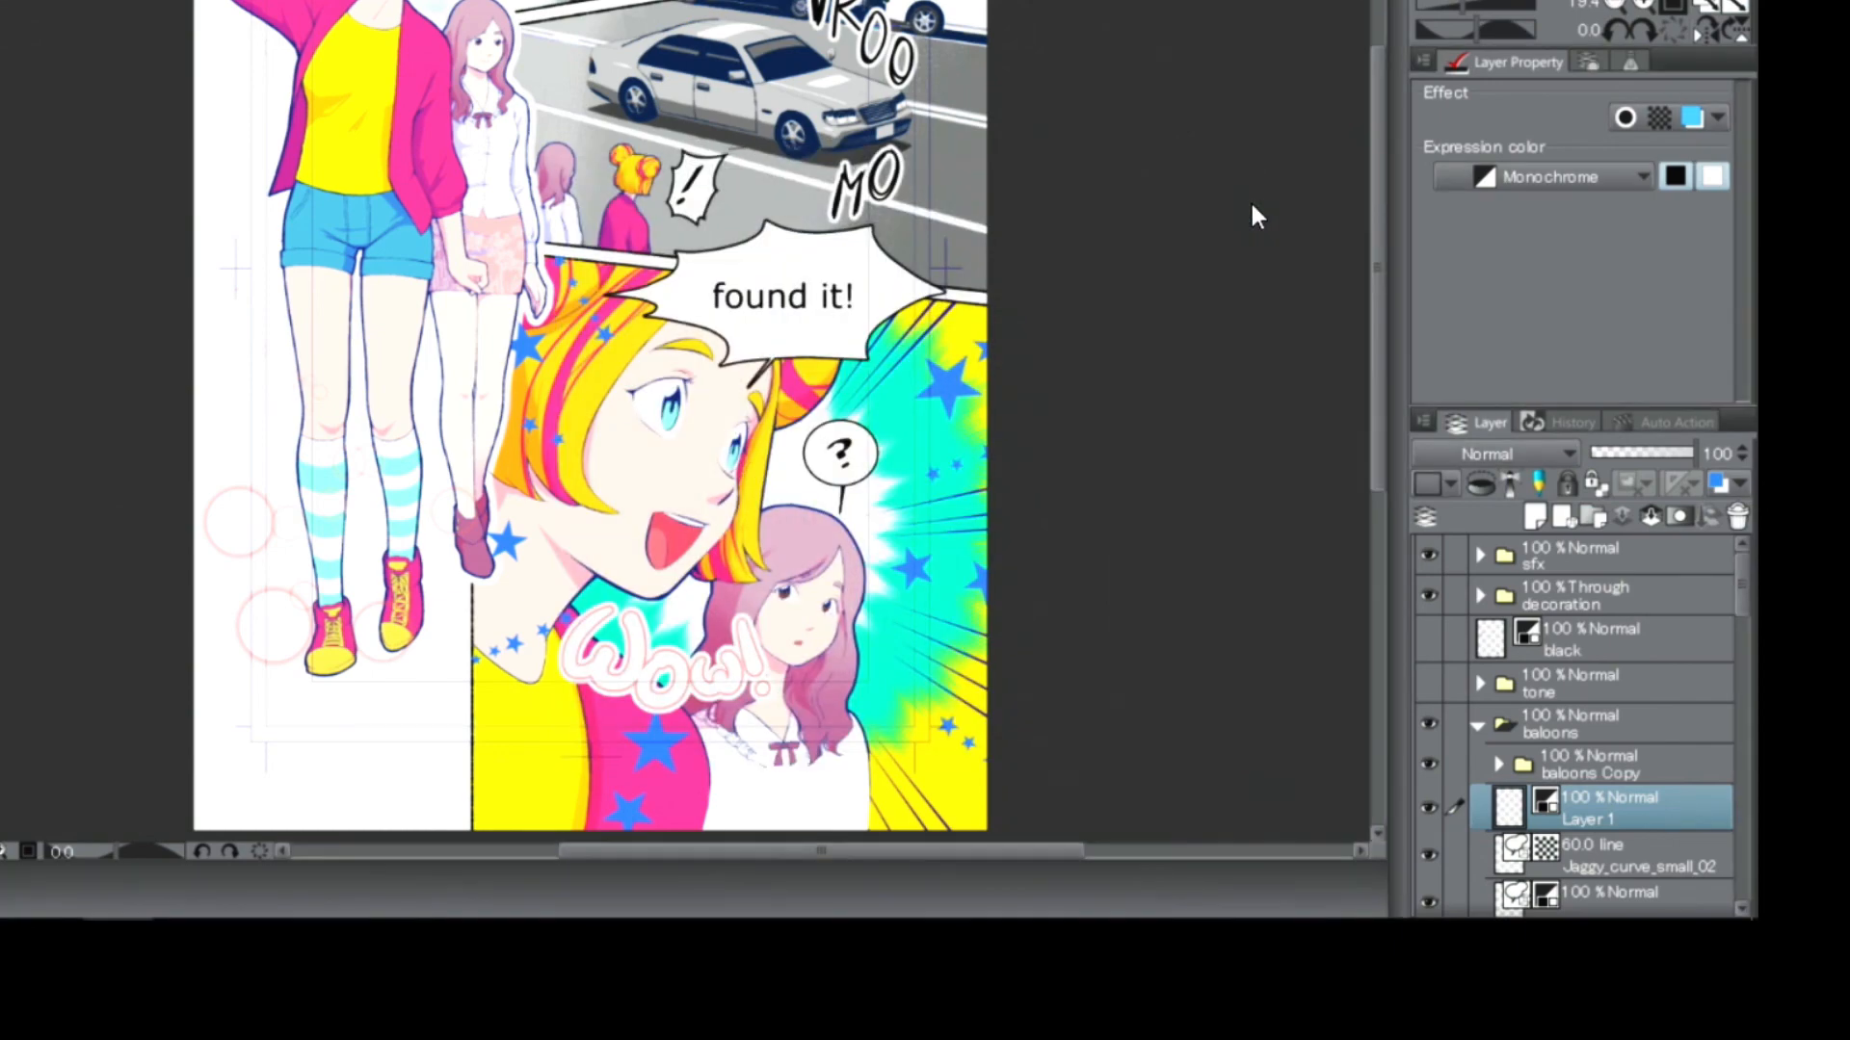